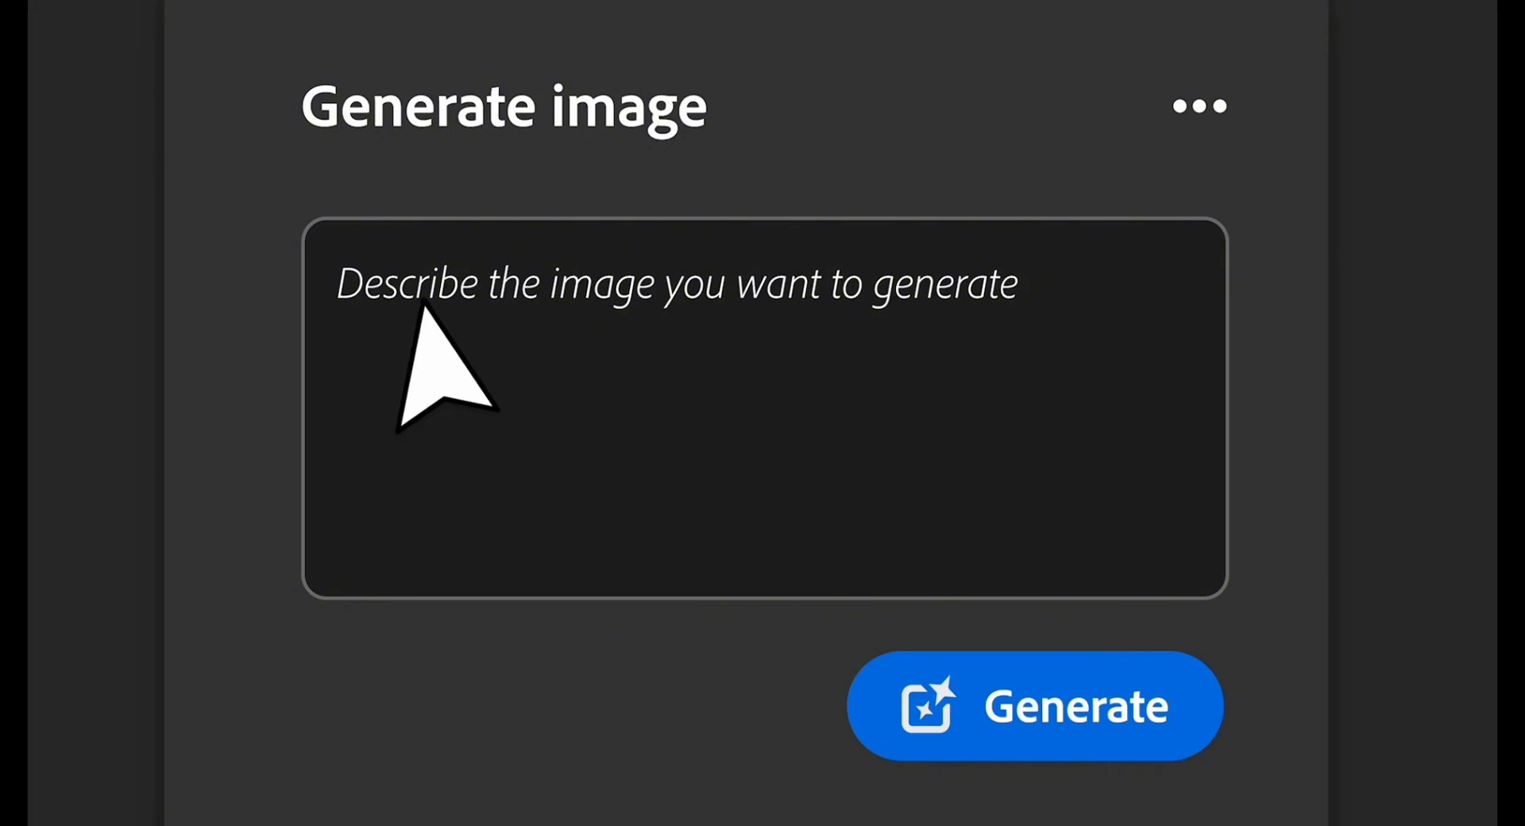
# Generate images from the prompt 'A glowing path with colorful sea coral, leading through a circular neon portal...'.
pyautogui.click(423, 300)
pyautogui.write('A glowing path with colorful sea coral, leading')
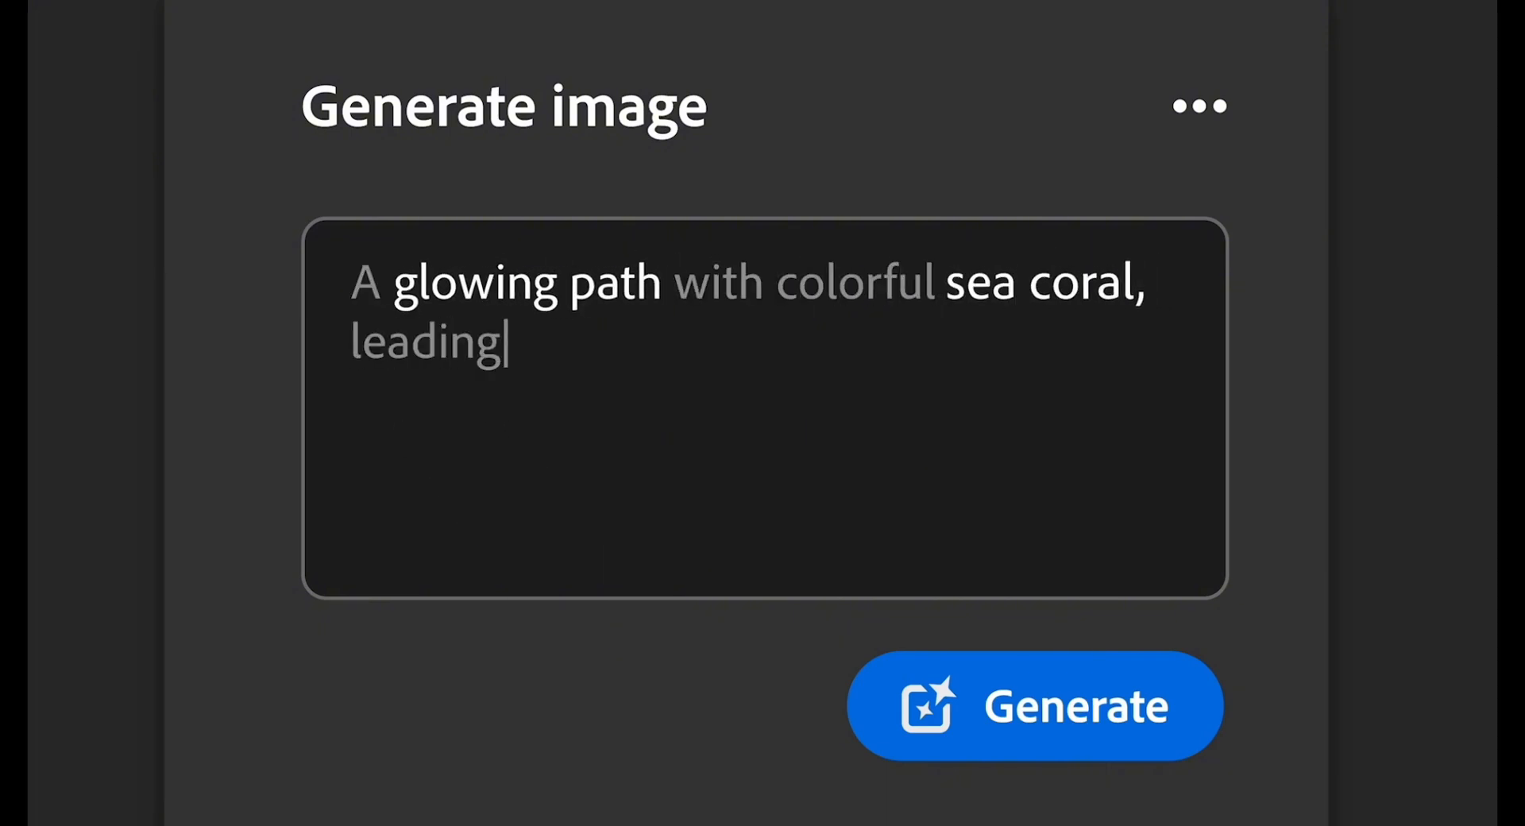
pyautogui.write(' through a circular neon portal...')
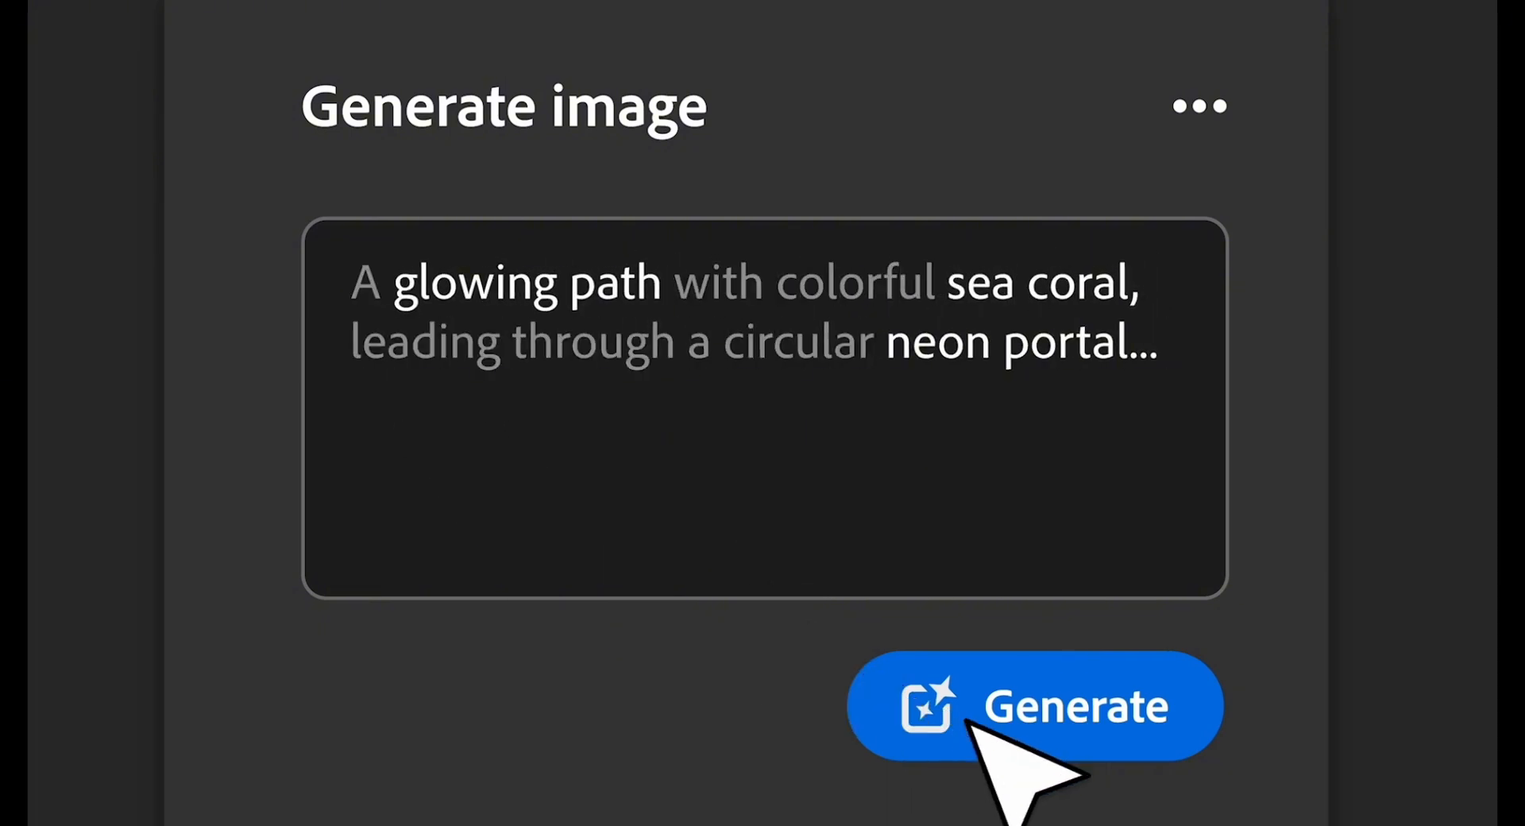
pyautogui.click(970, 721)
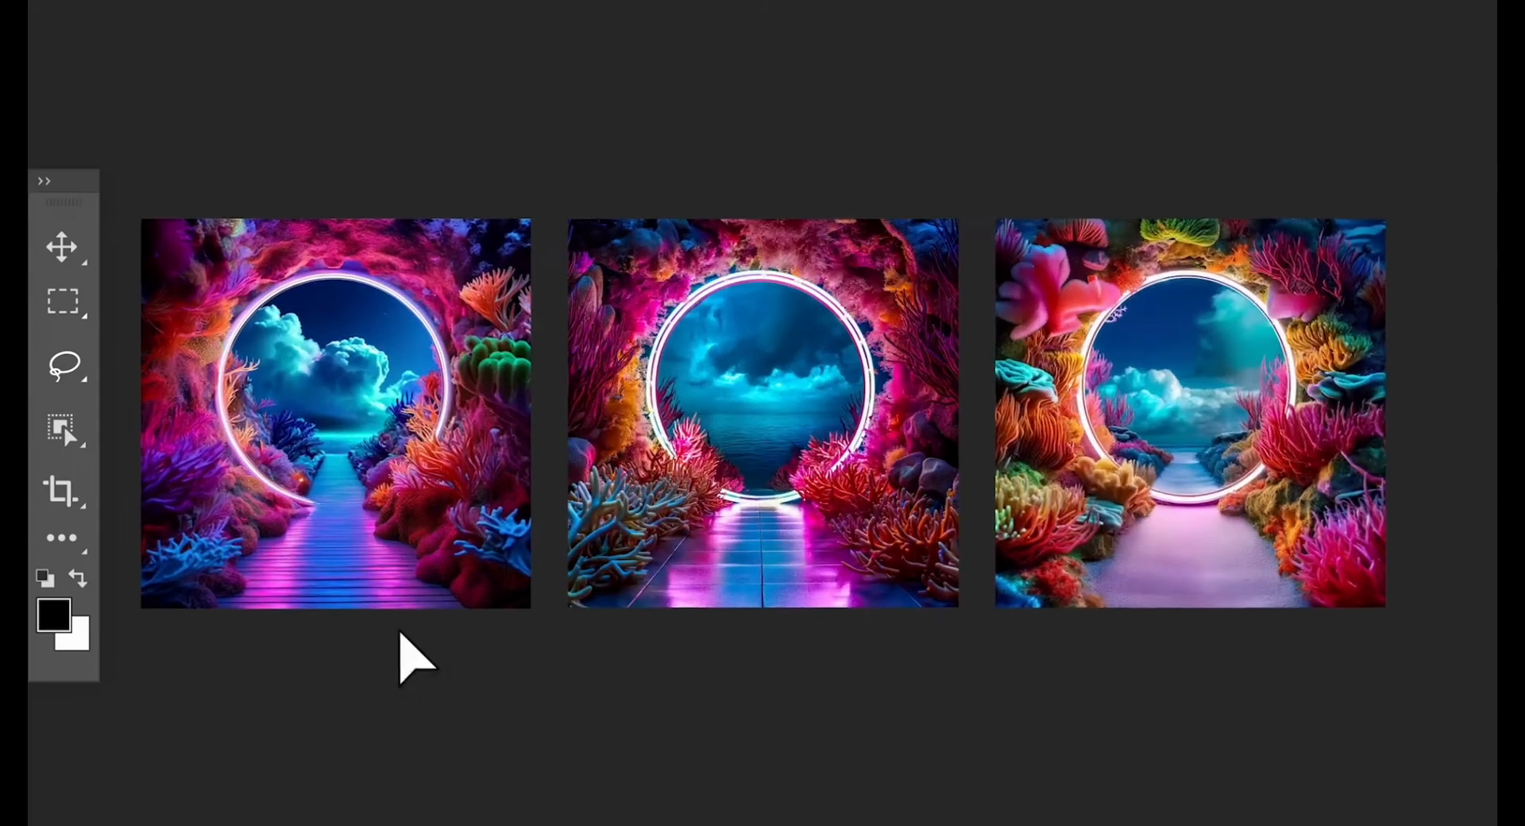
# Choose the third coral-portal result and fill its lower area with 'Clear shallow water'.
pyautogui.click(341, 436)
pyautogui.click(760, 434)
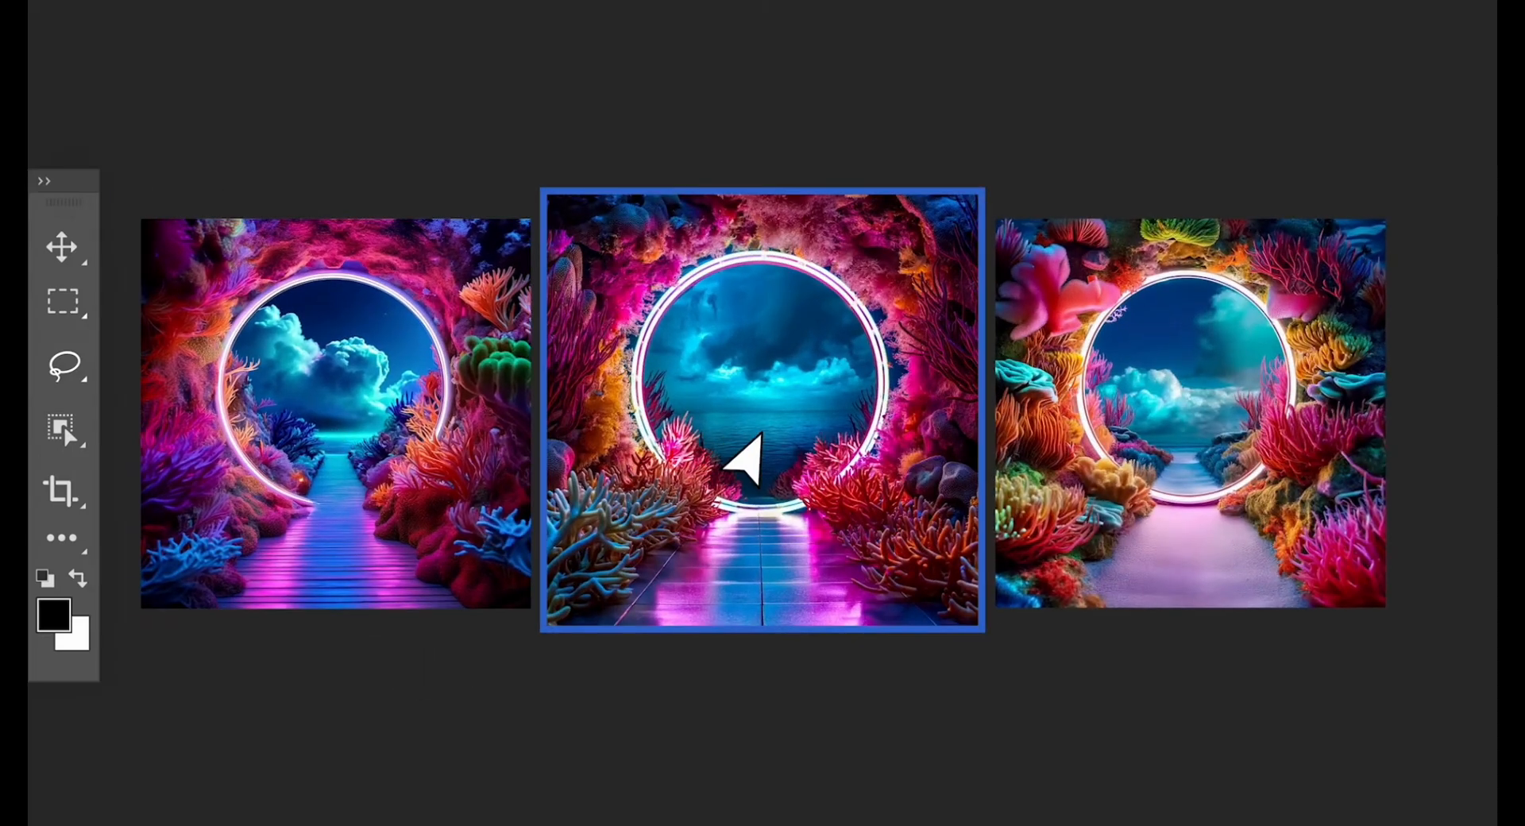
pyautogui.click(1191, 441)
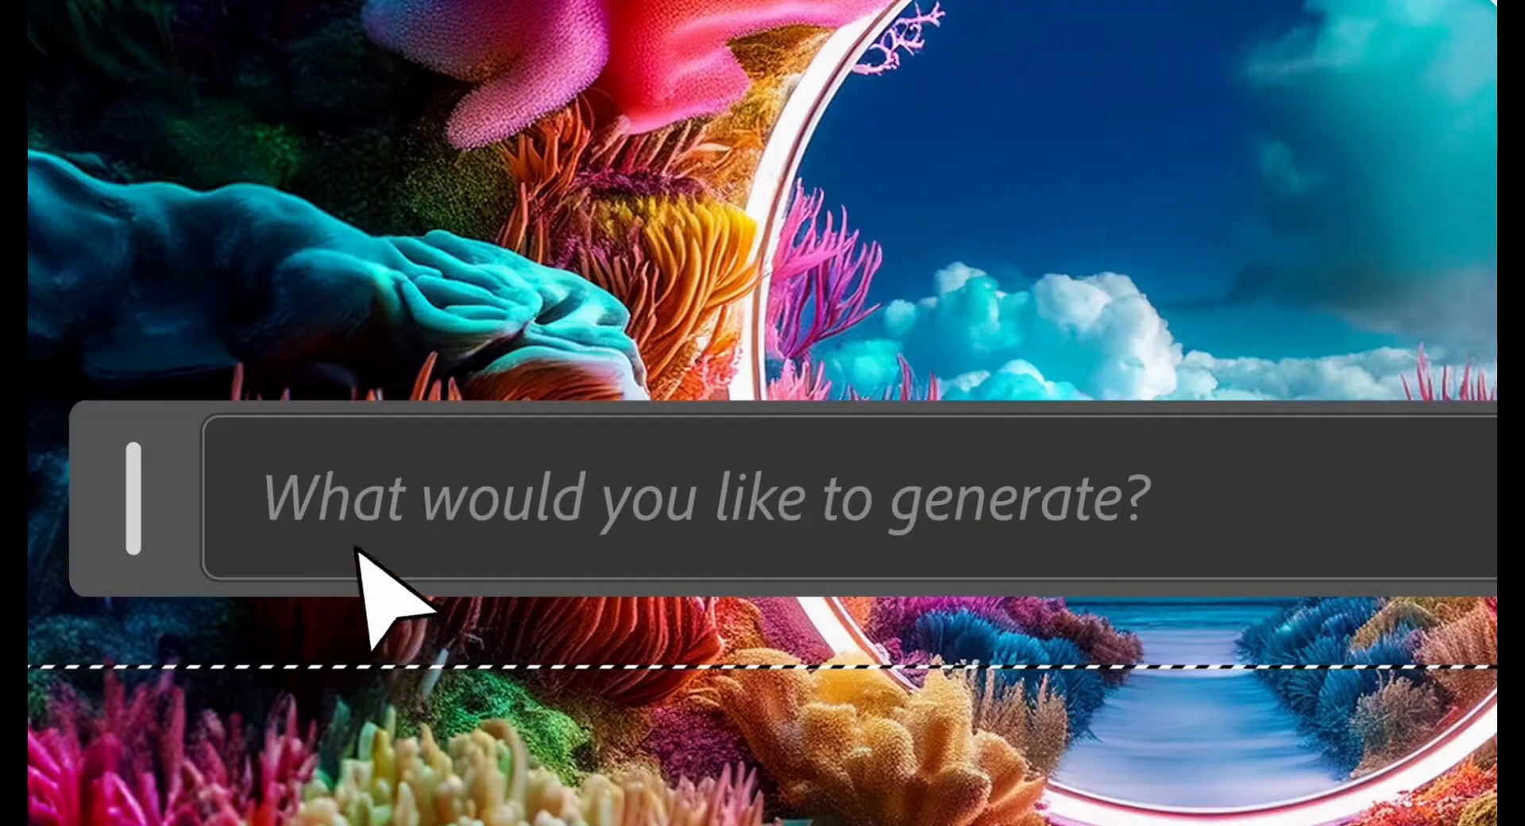
pyautogui.write('Clear shallow water')
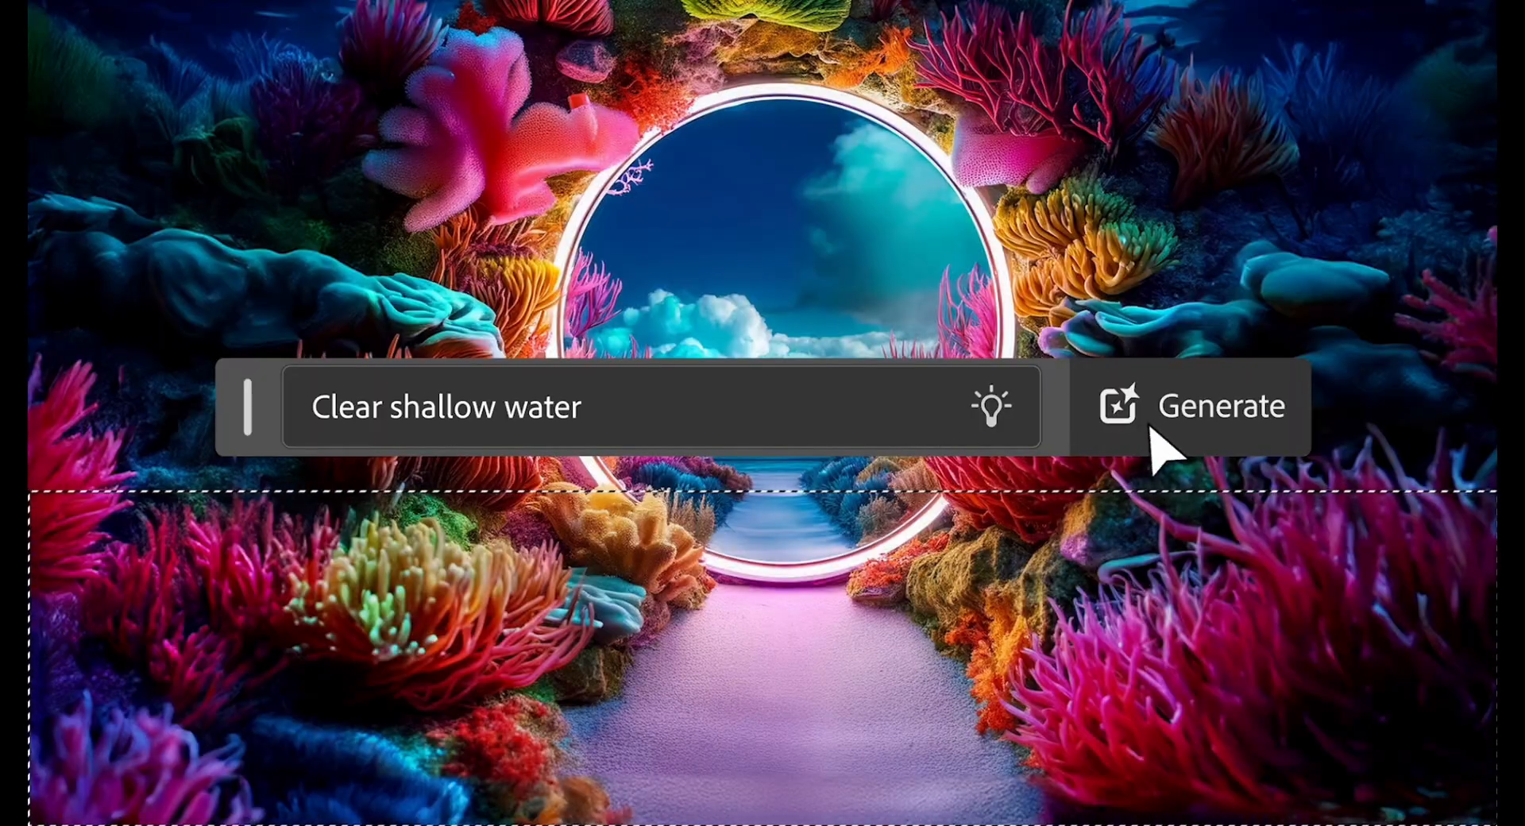
pyautogui.click(1153, 432)
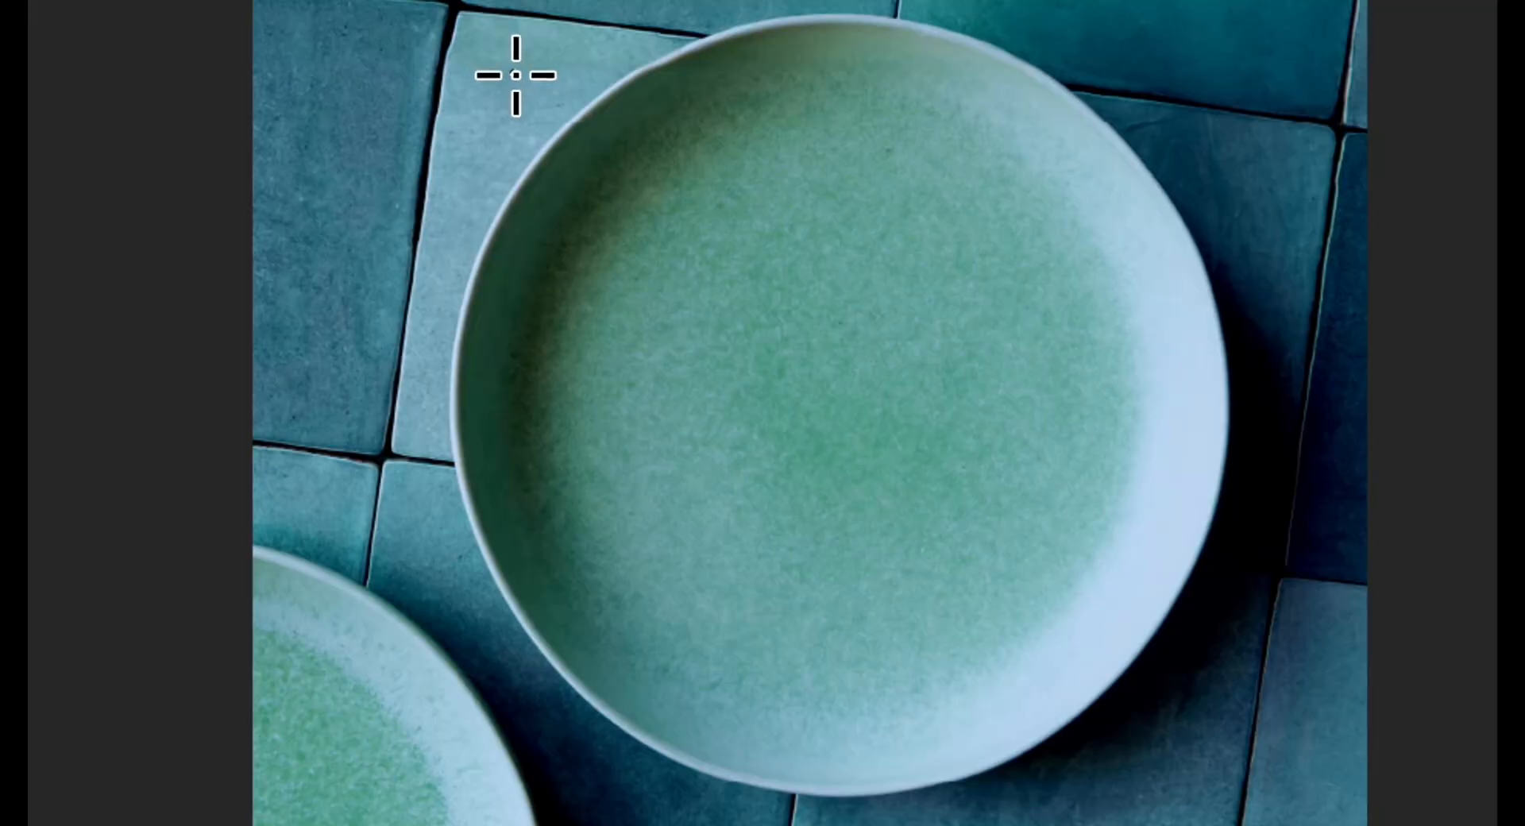
# Select the plate's centre and generative-fill it with 'Heirloom tomatoes'.
pyautogui.moveTo(515, 74); pyautogui.dragTo(1174, 728)
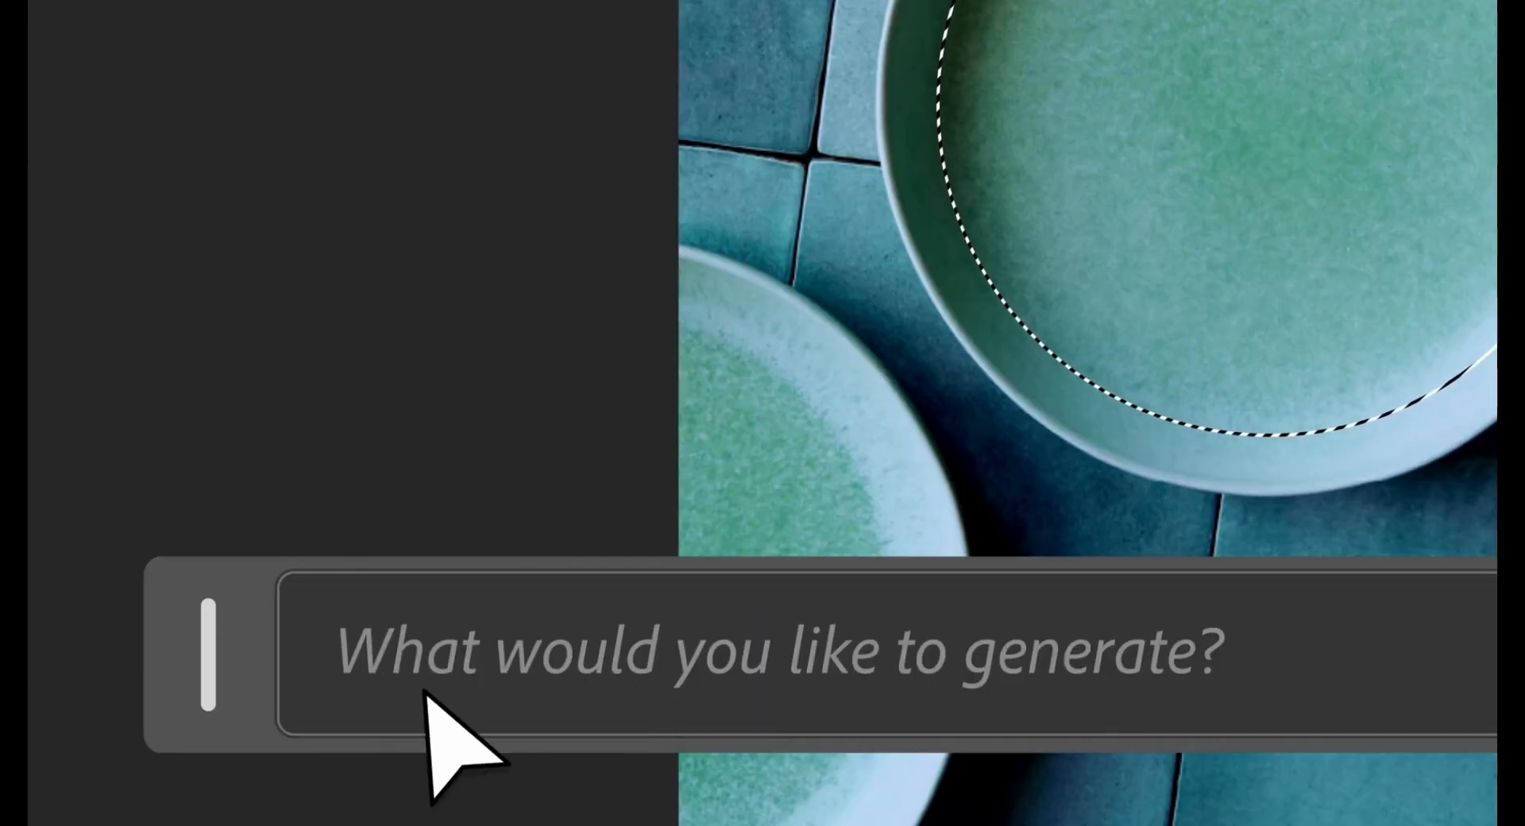
pyautogui.write('Heirloom tomatoes')
pyautogui.click(1184, 765)
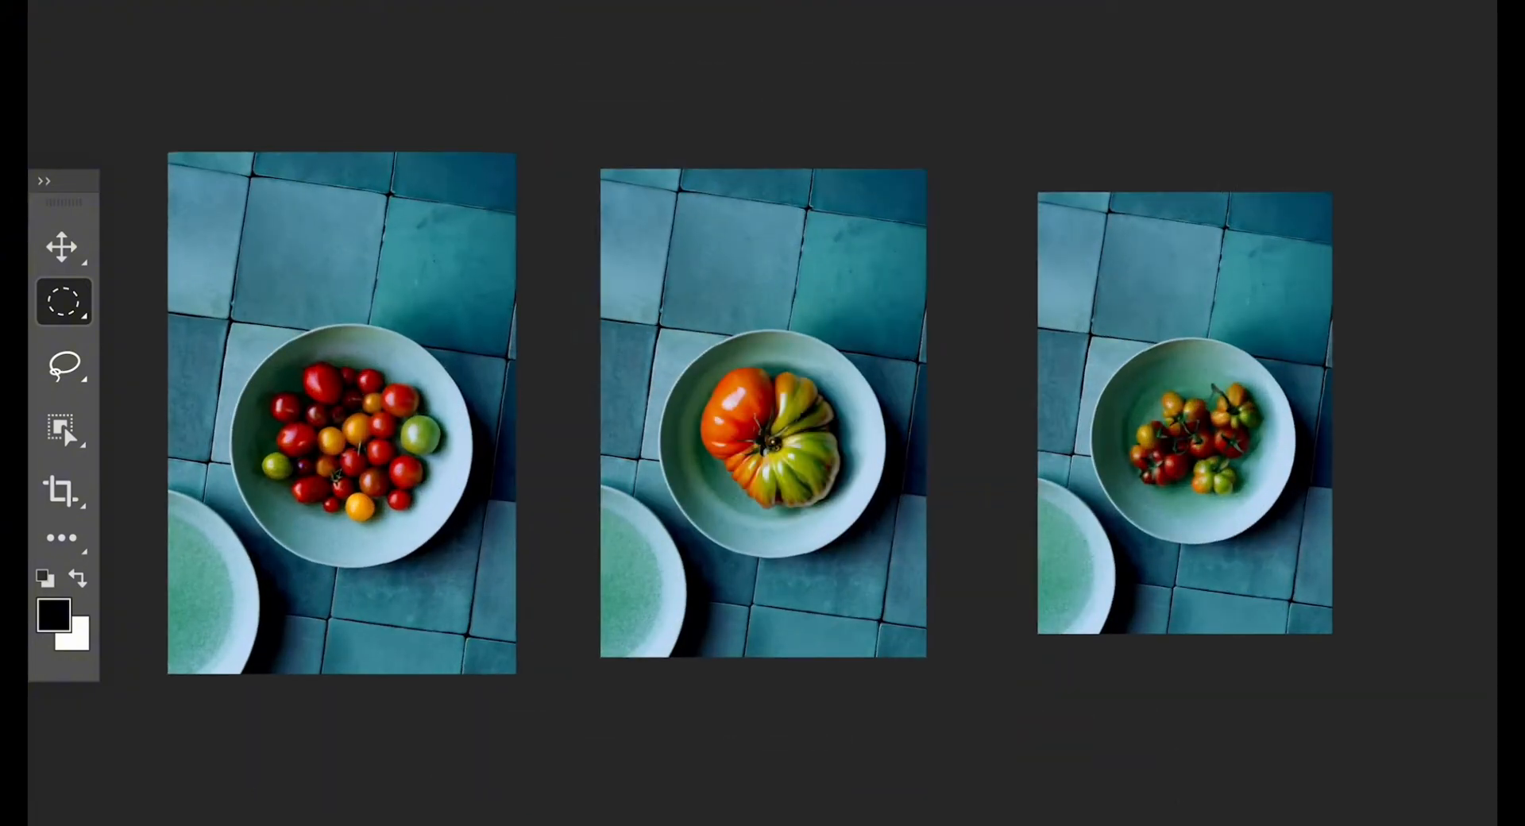
# Generate variations similar to the second tomato result and try the second and third ones.
pyautogui.moveTo(887, 214)
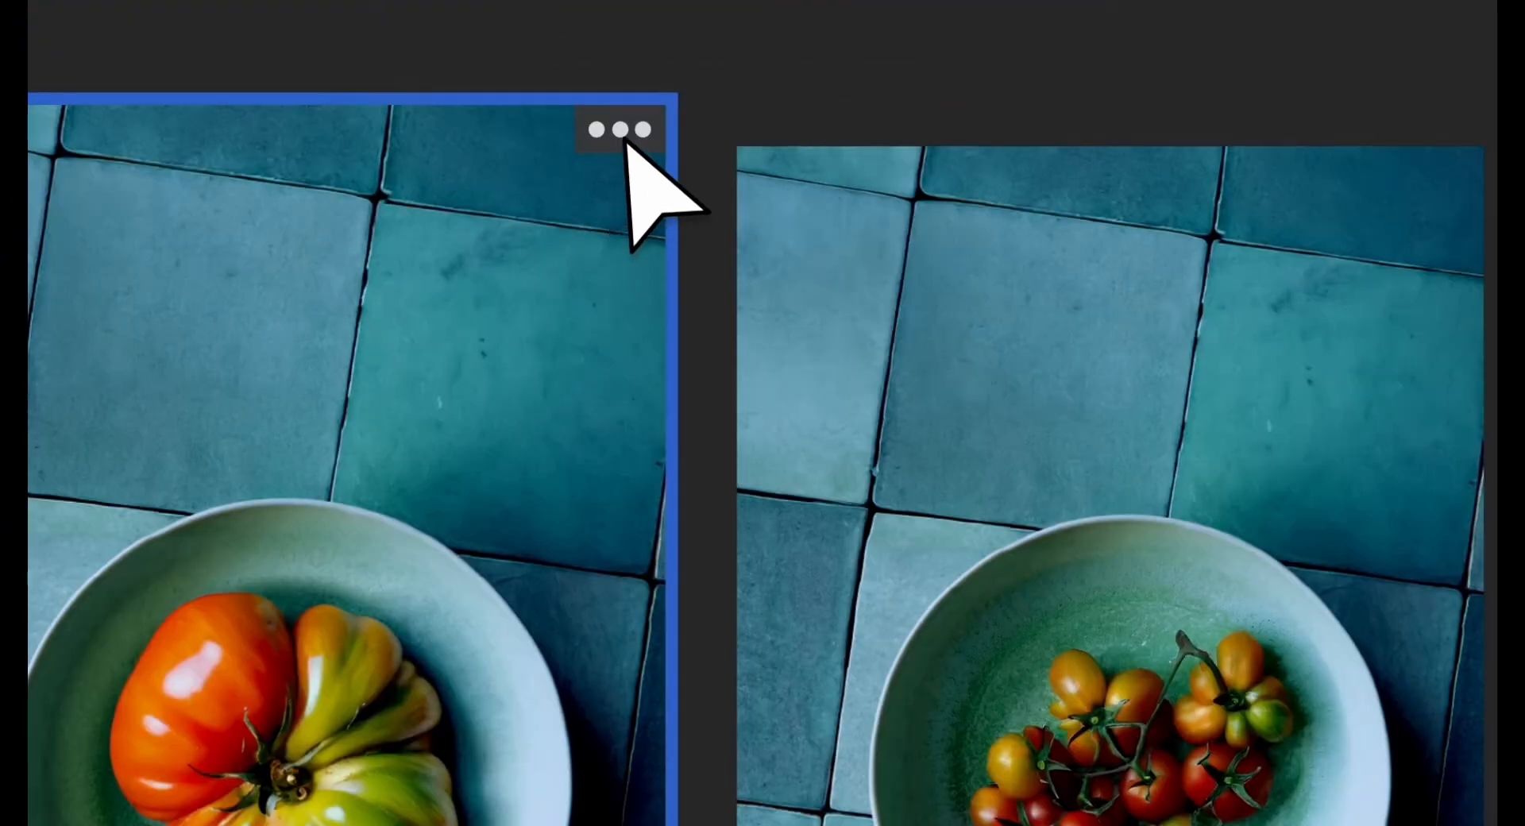
pyautogui.click(941, 129)
pyautogui.click(1068, 167)
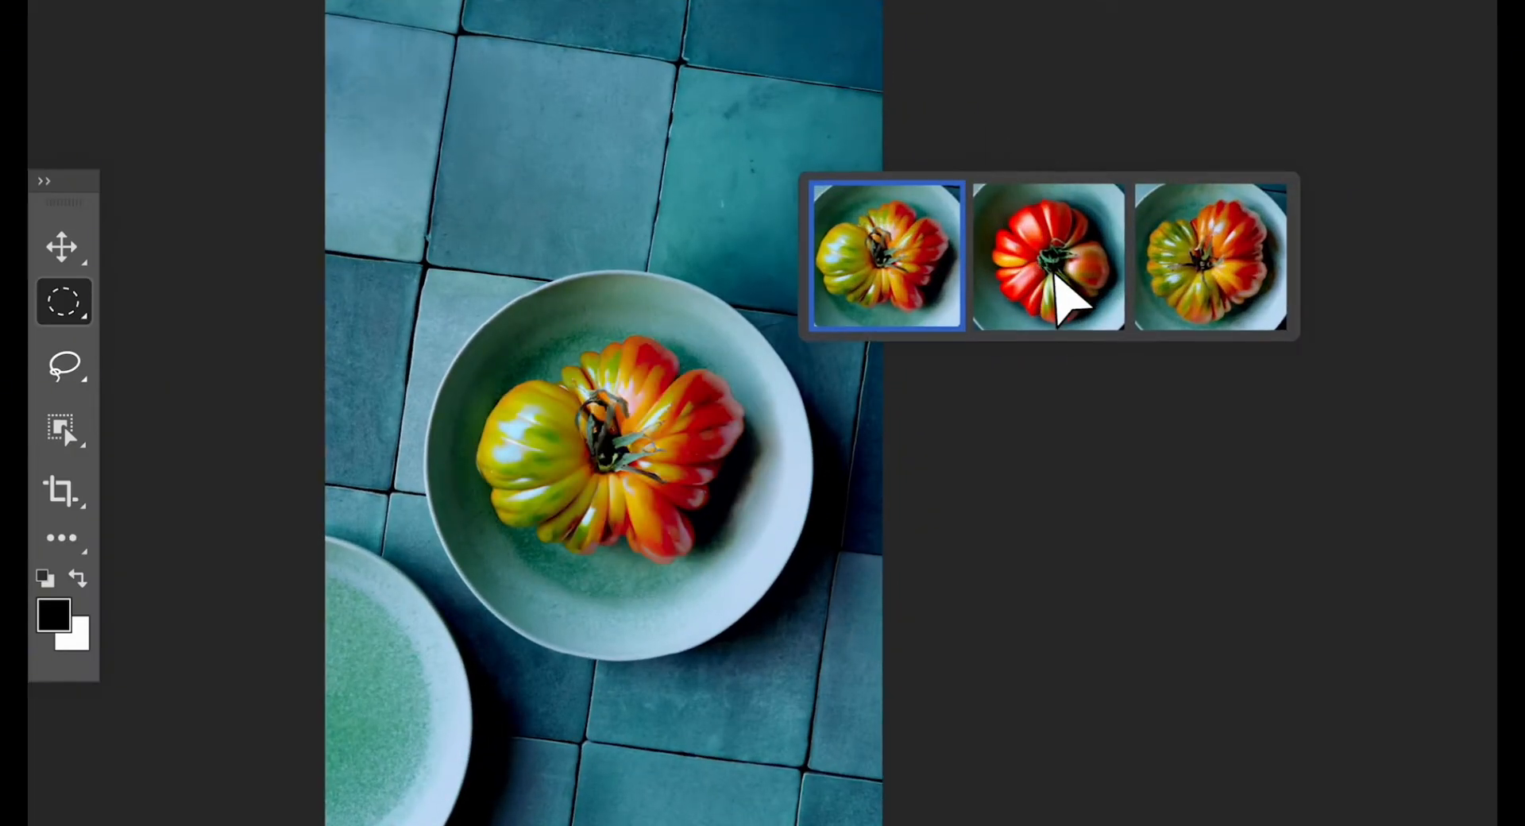
pyautogui.click(1055, 287)
pyautogui.click(1210, 287)
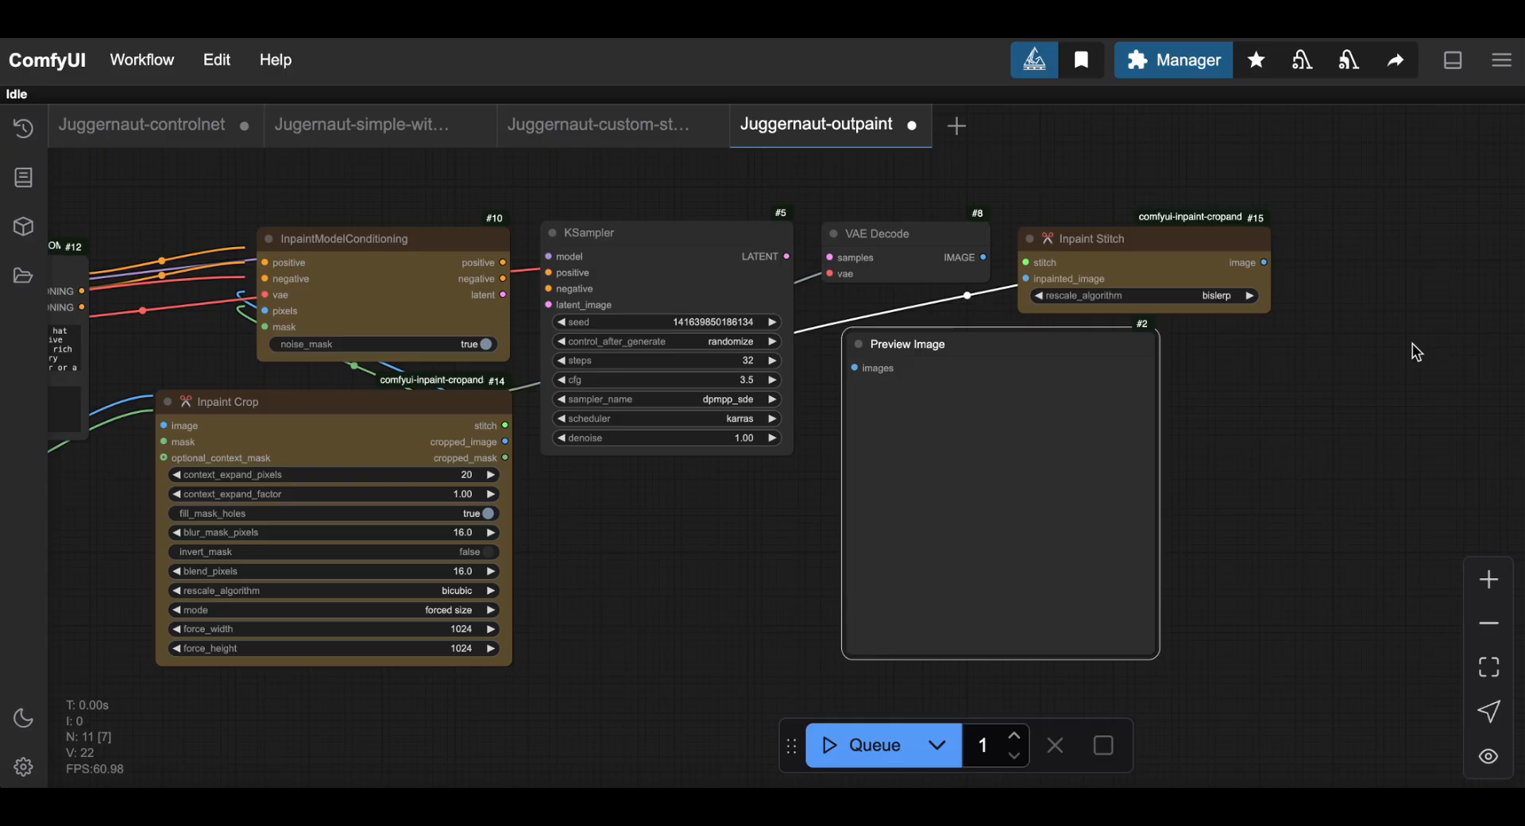
# Close Juggernaut-controlnet, saving its changes, and the other extra workflows, then save Juggernaut-outpaint.
pyautogui.click(244, 126)
pyautogui.click(1042, 538)
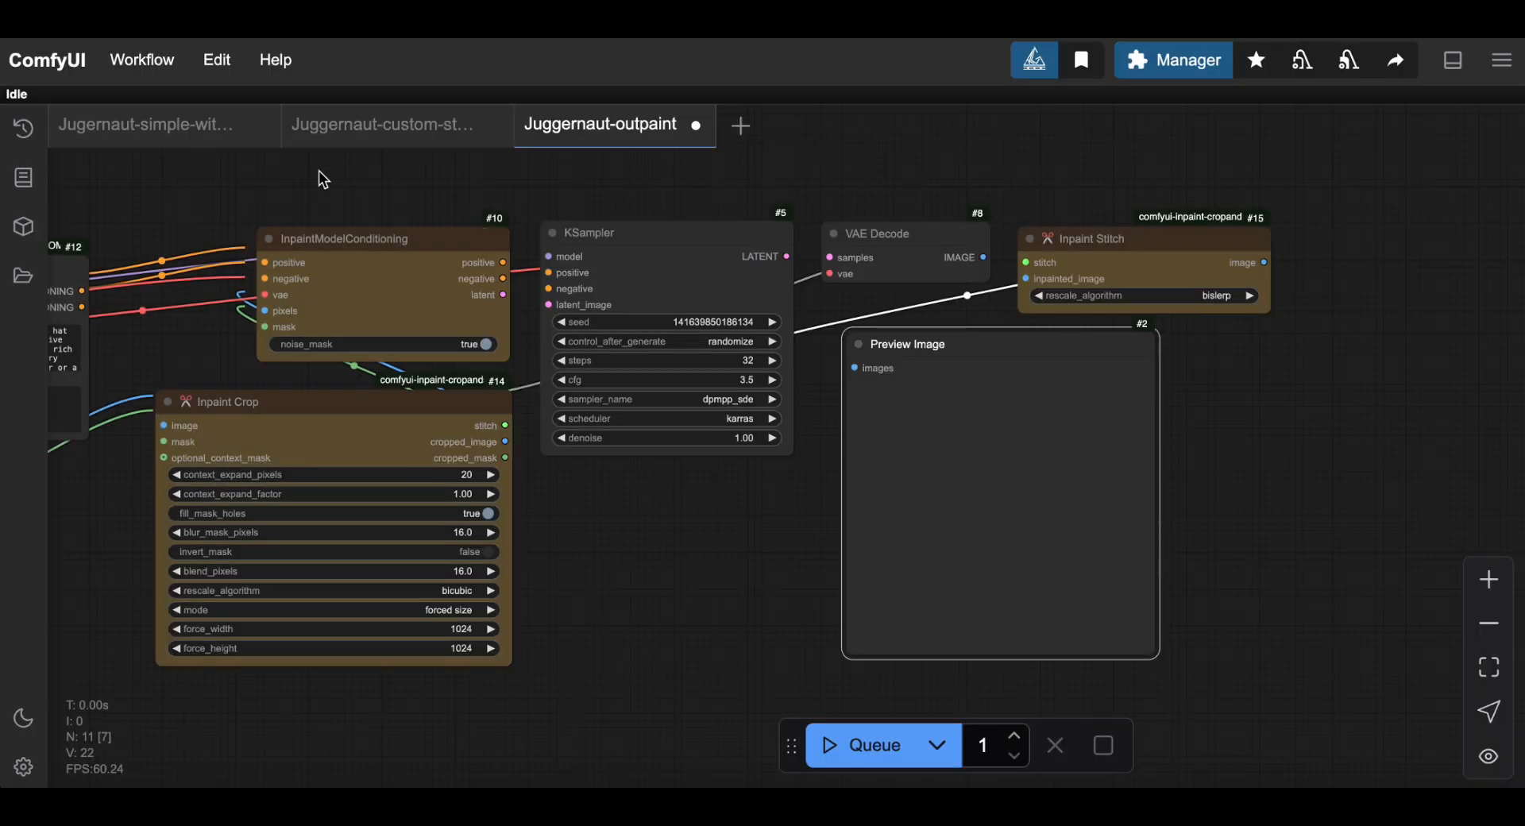
pyautogui.click(263, 130)
pyautogui.click(262, 129)
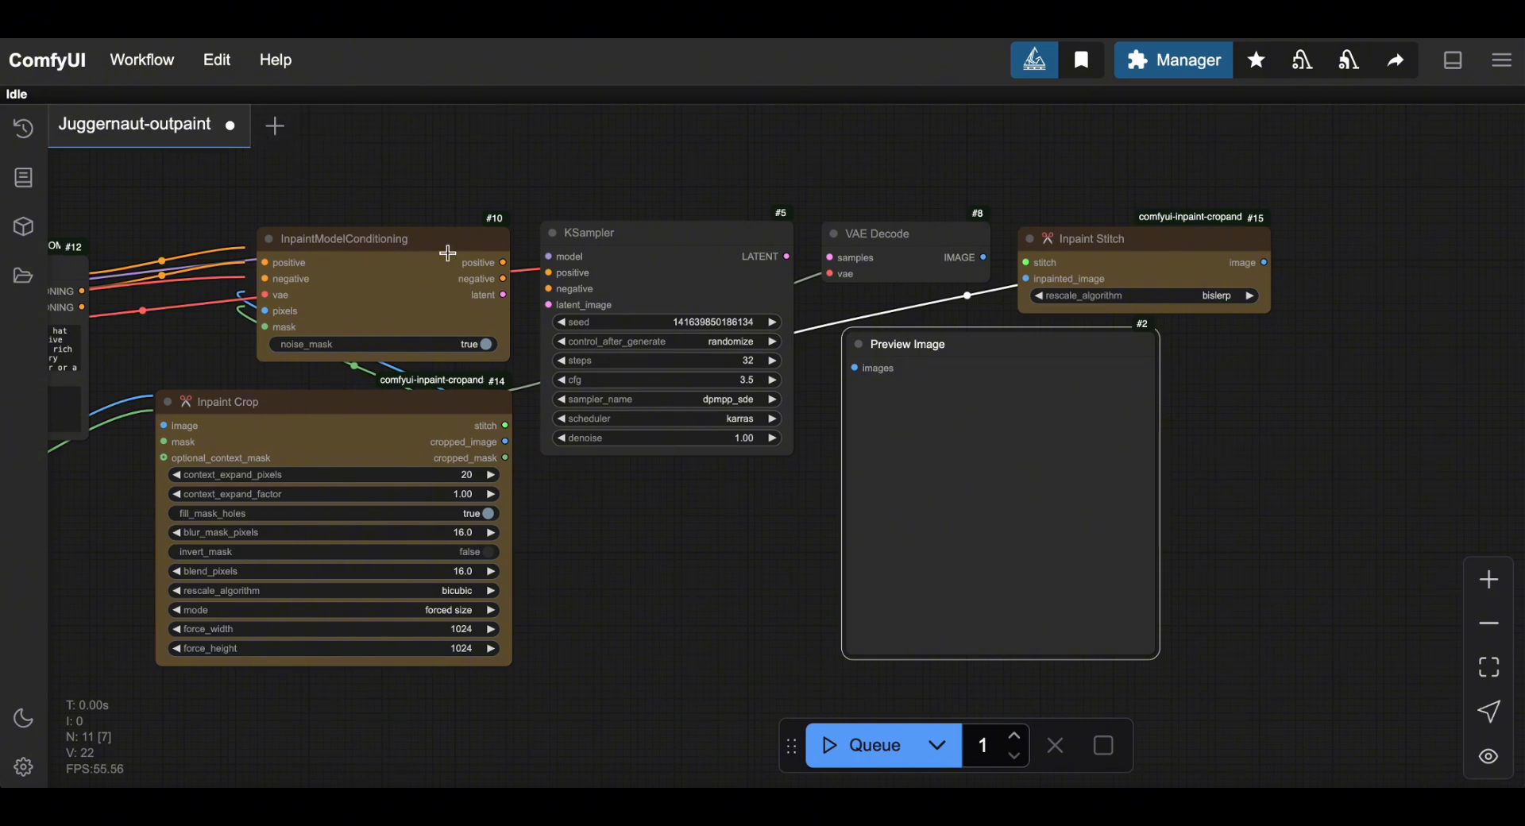
pyautogui.hotkey('ctrl', 's')
# Bring up the Manager menu, move the Queue toolbar to the bottom right, and show the DB: Channel options.
pyautogui.click(1173, 76)
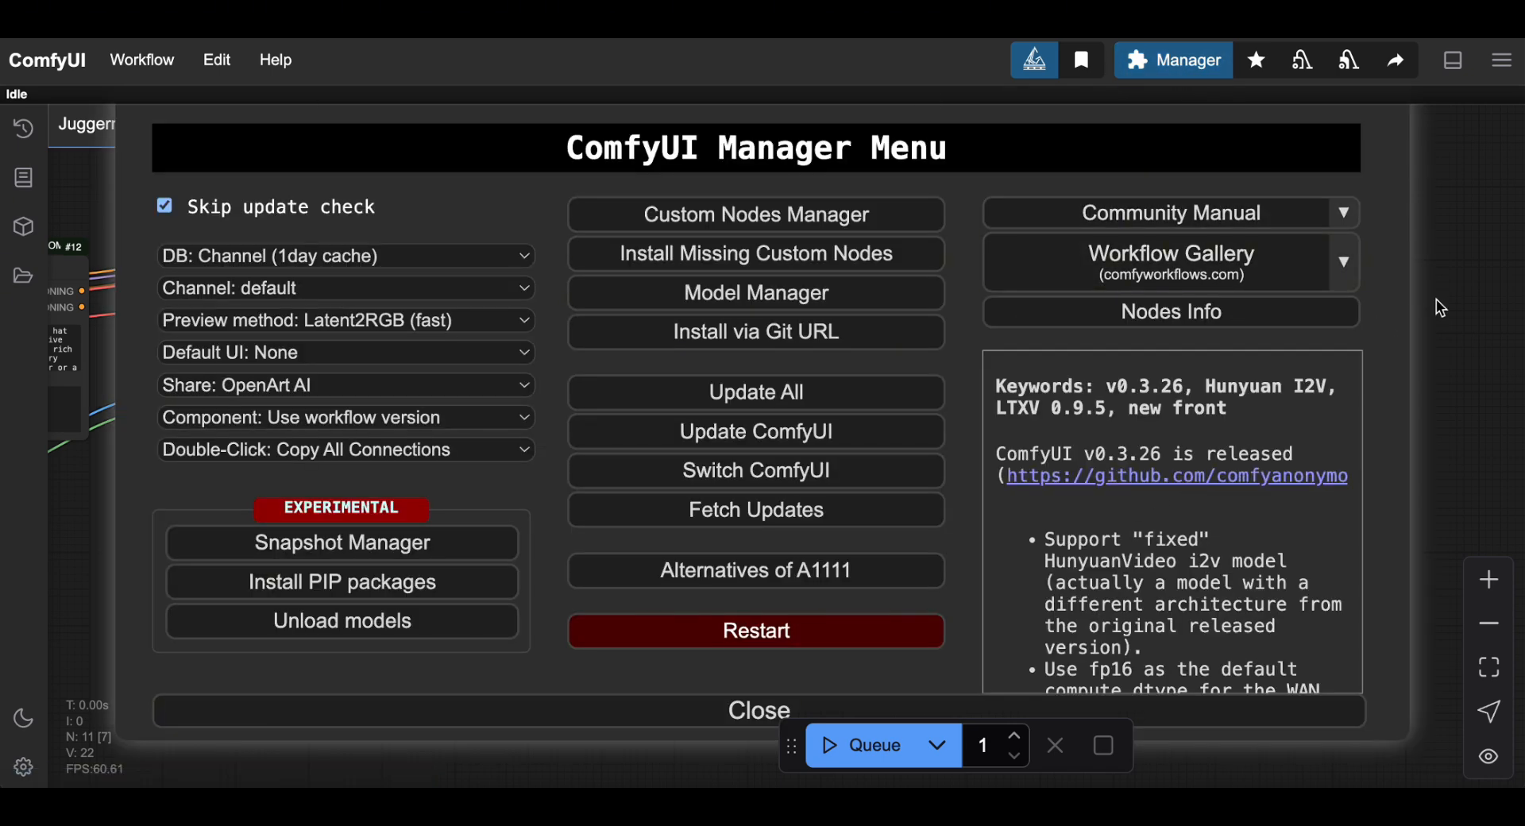
pyautogui.moveTo(791, 746); pyautogui.dragTo(1096, 753)
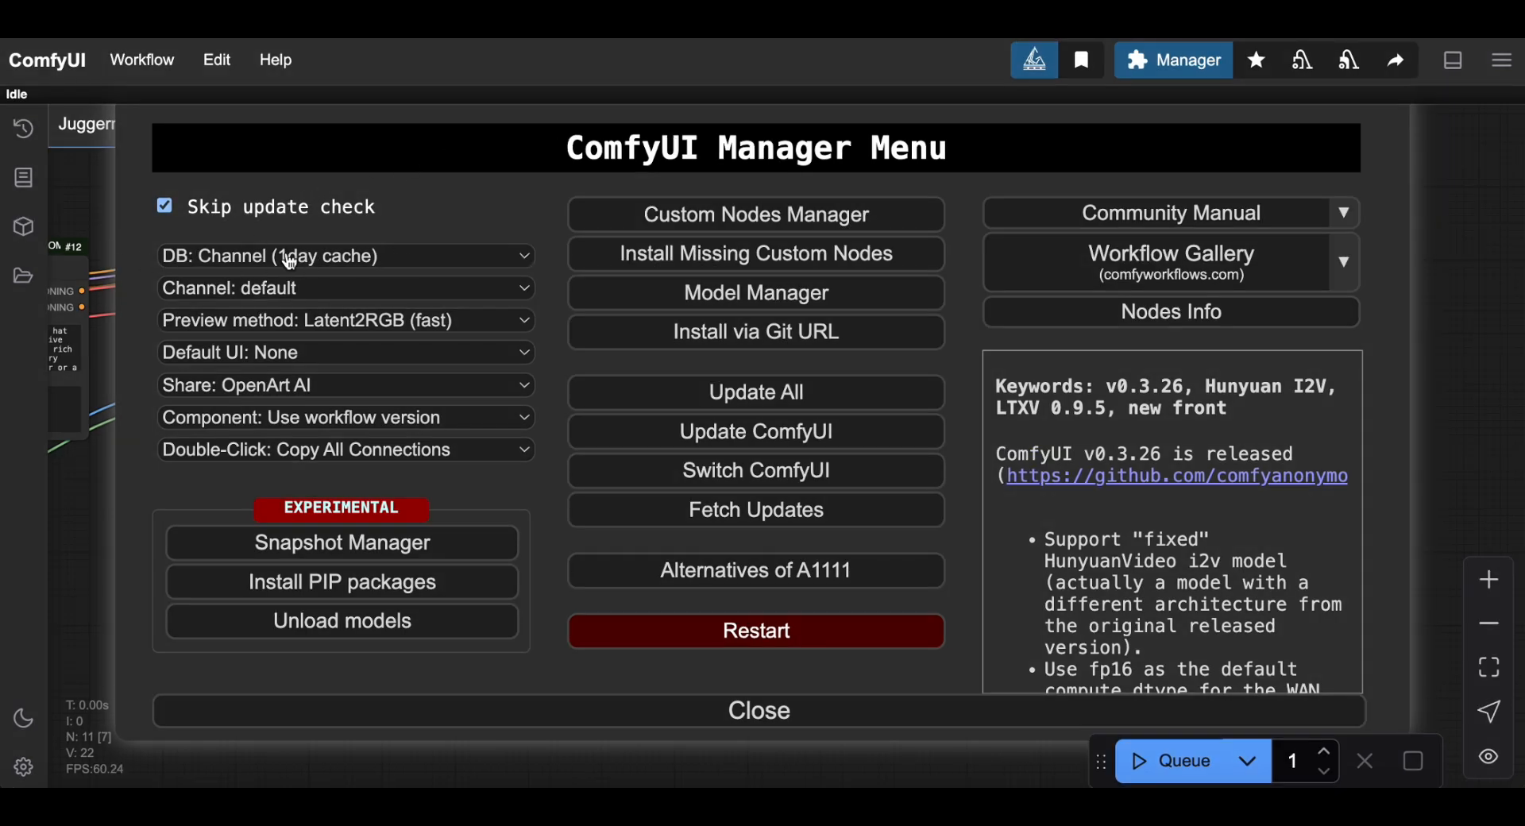
pyautogui.click(358, 263)
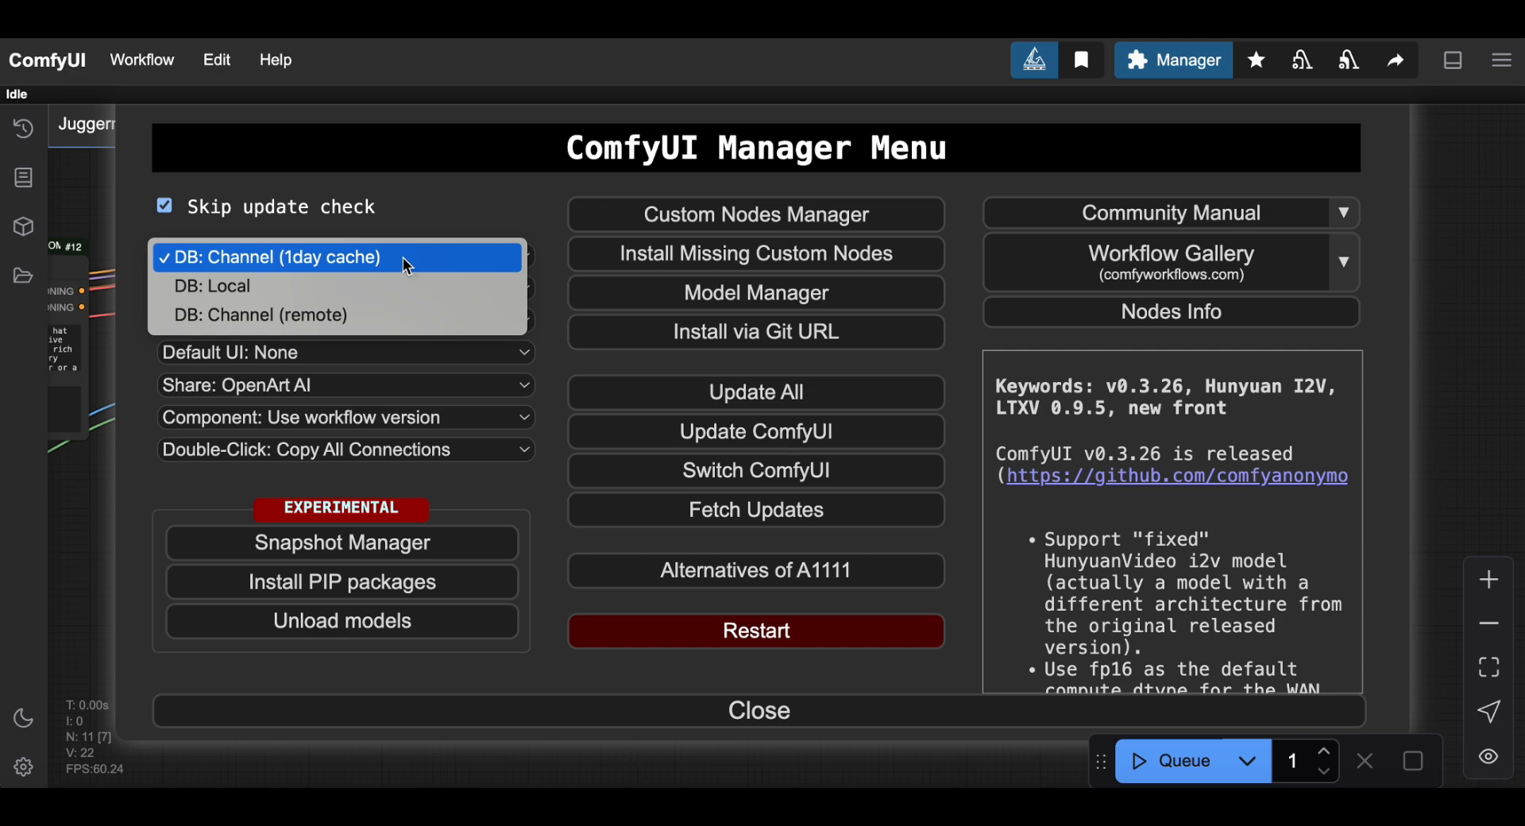
pyautogui.click(450, 200)
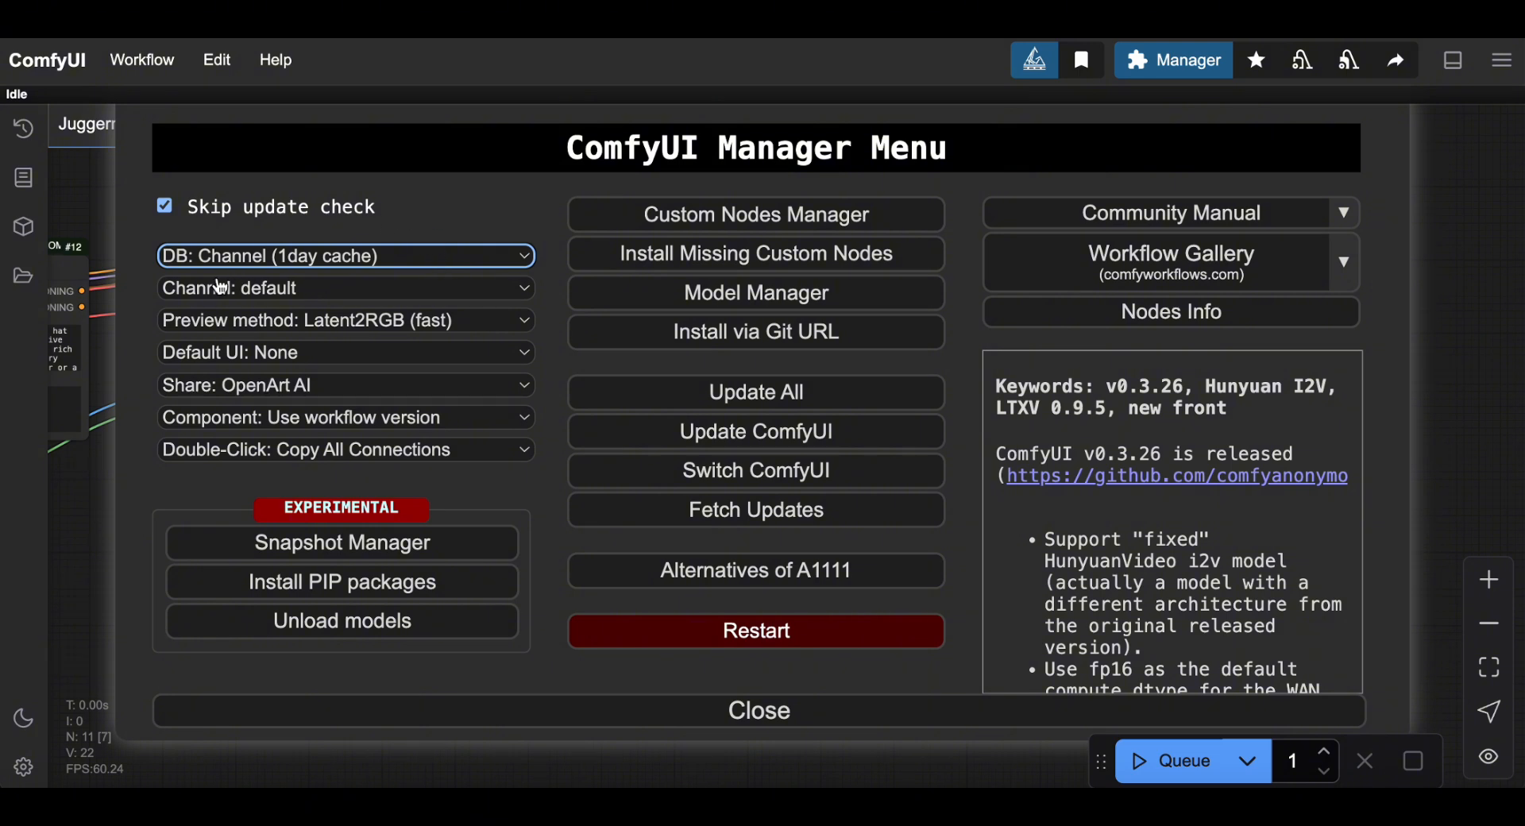
pyautogui.click(299, 291)
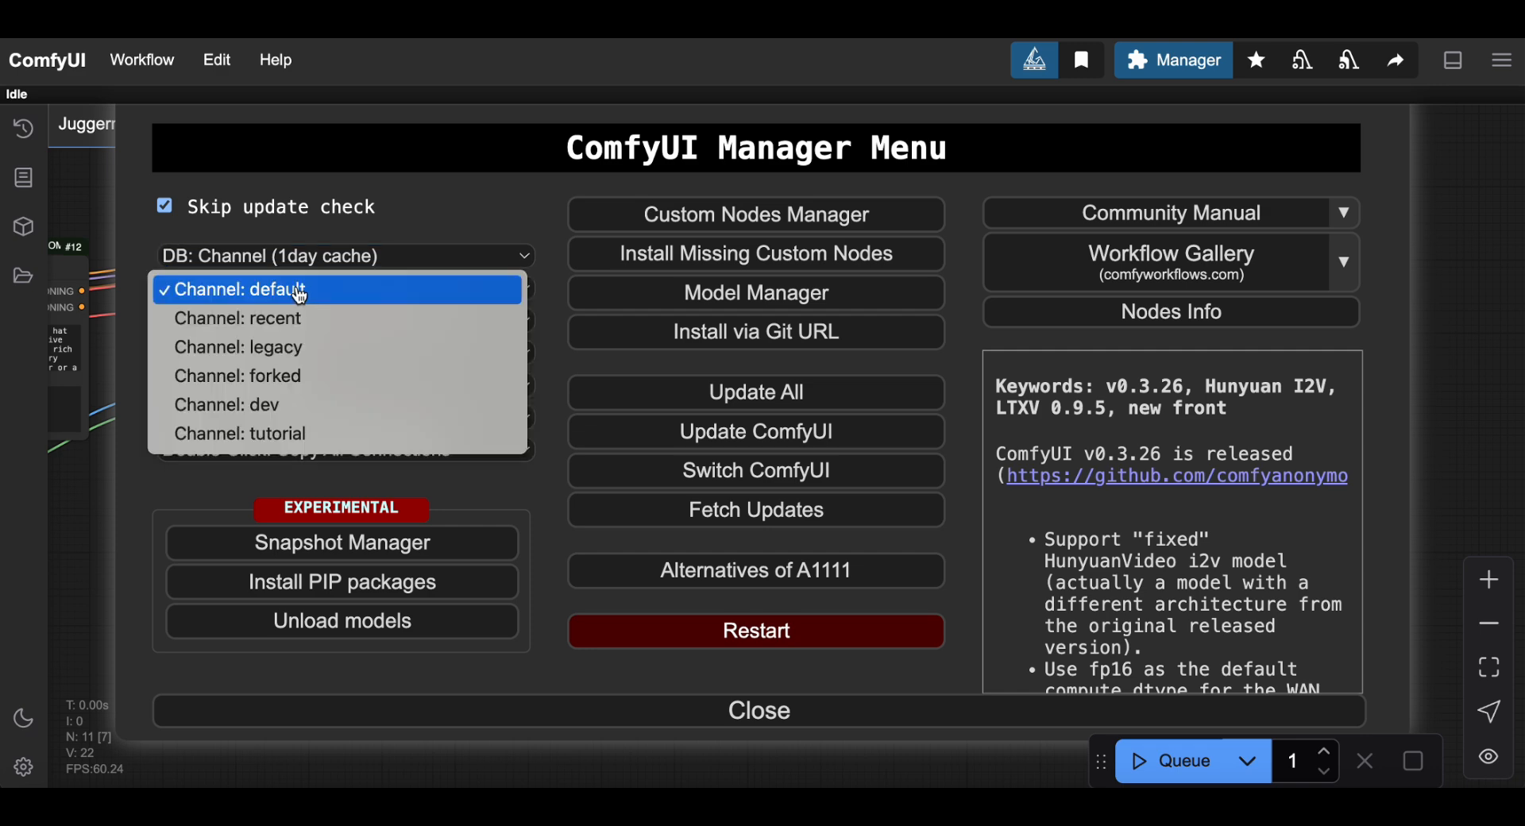
pyautogui.click(369, 300)
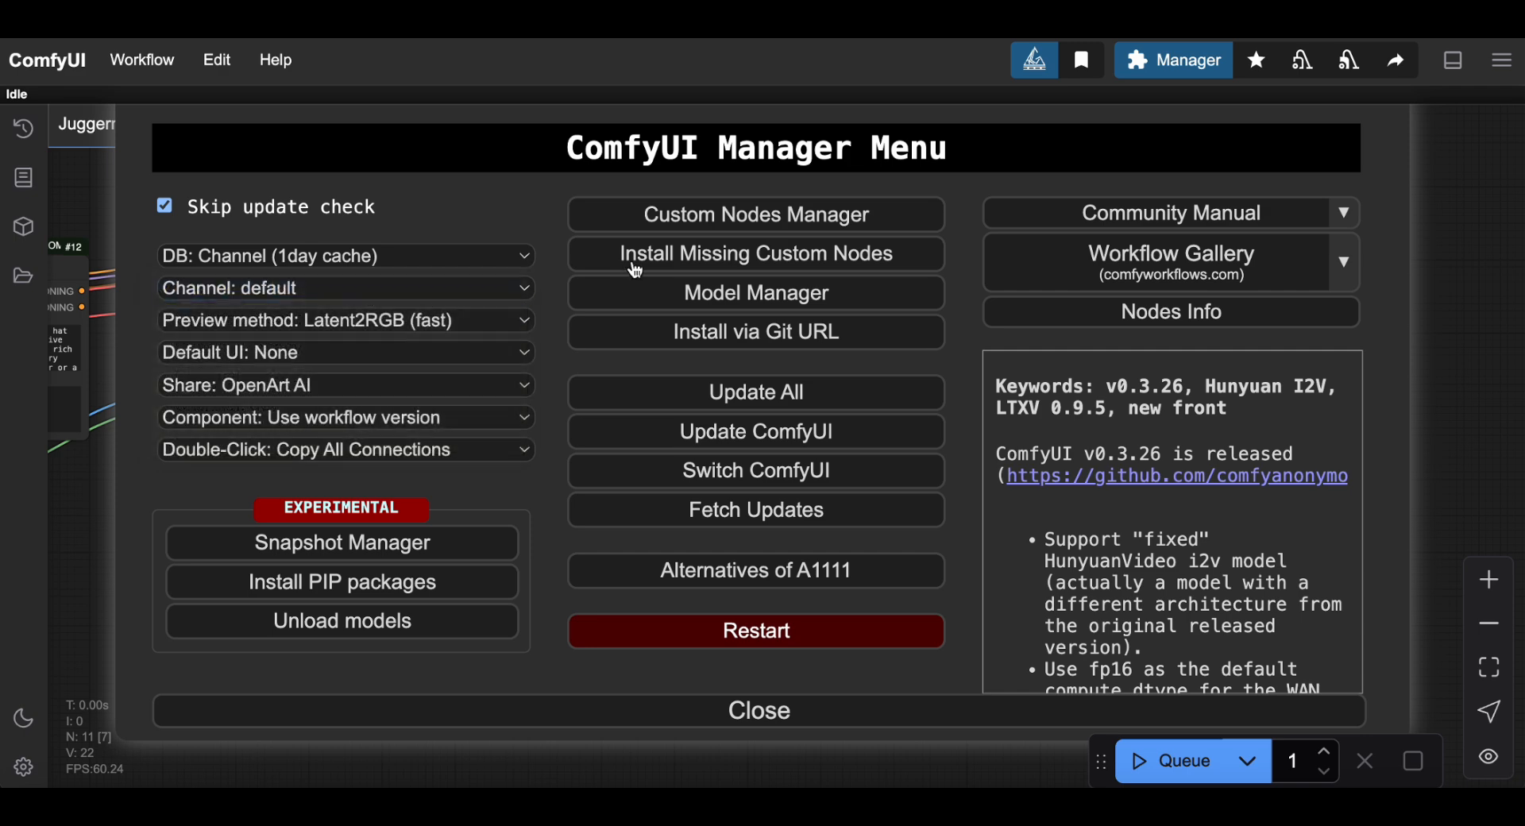
pyautogui.click(744, 230)
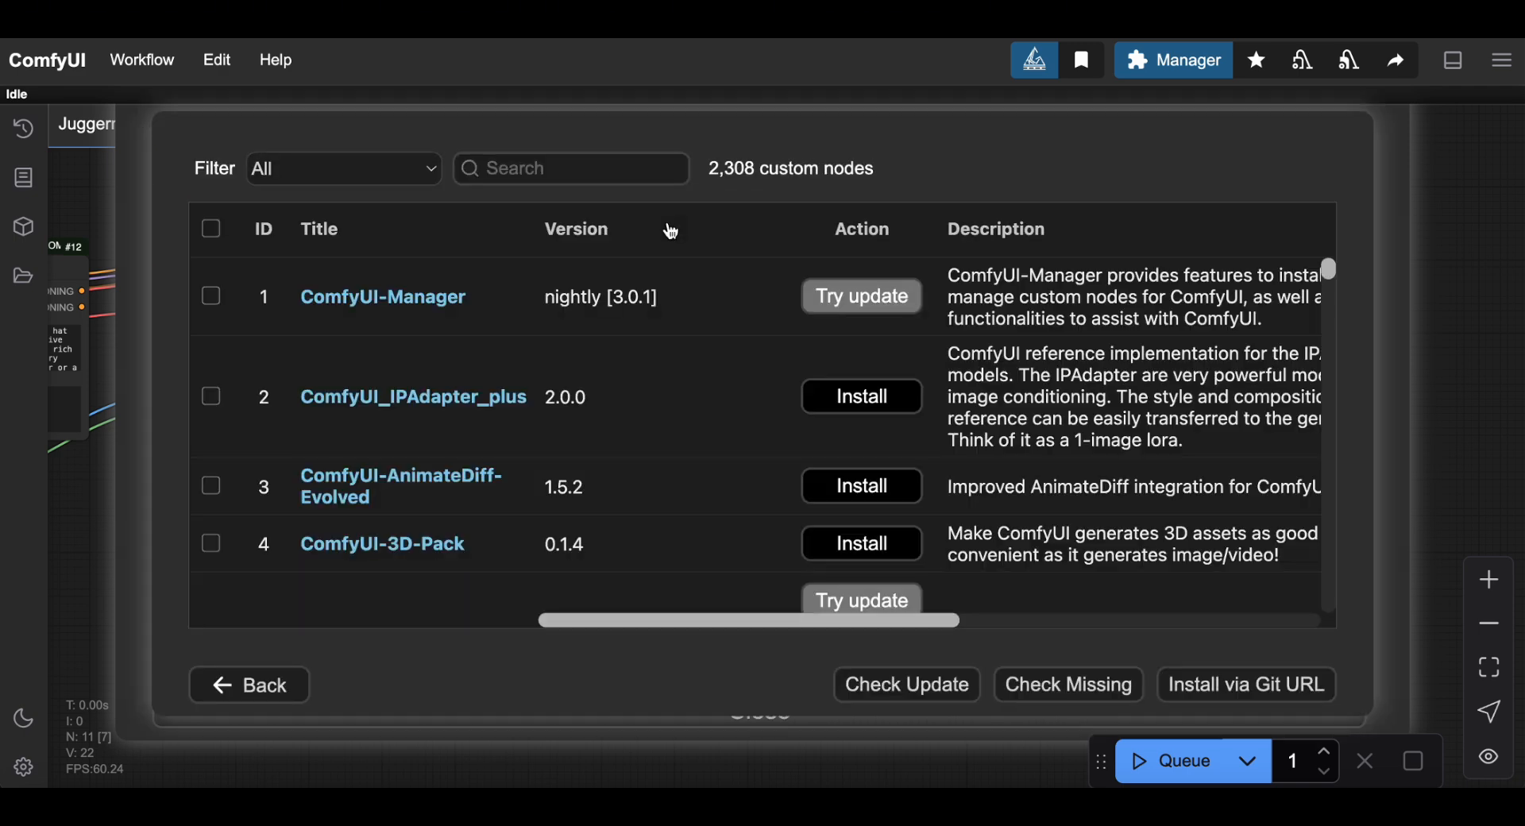
pyautogui.scroll(-3, 902, 487)
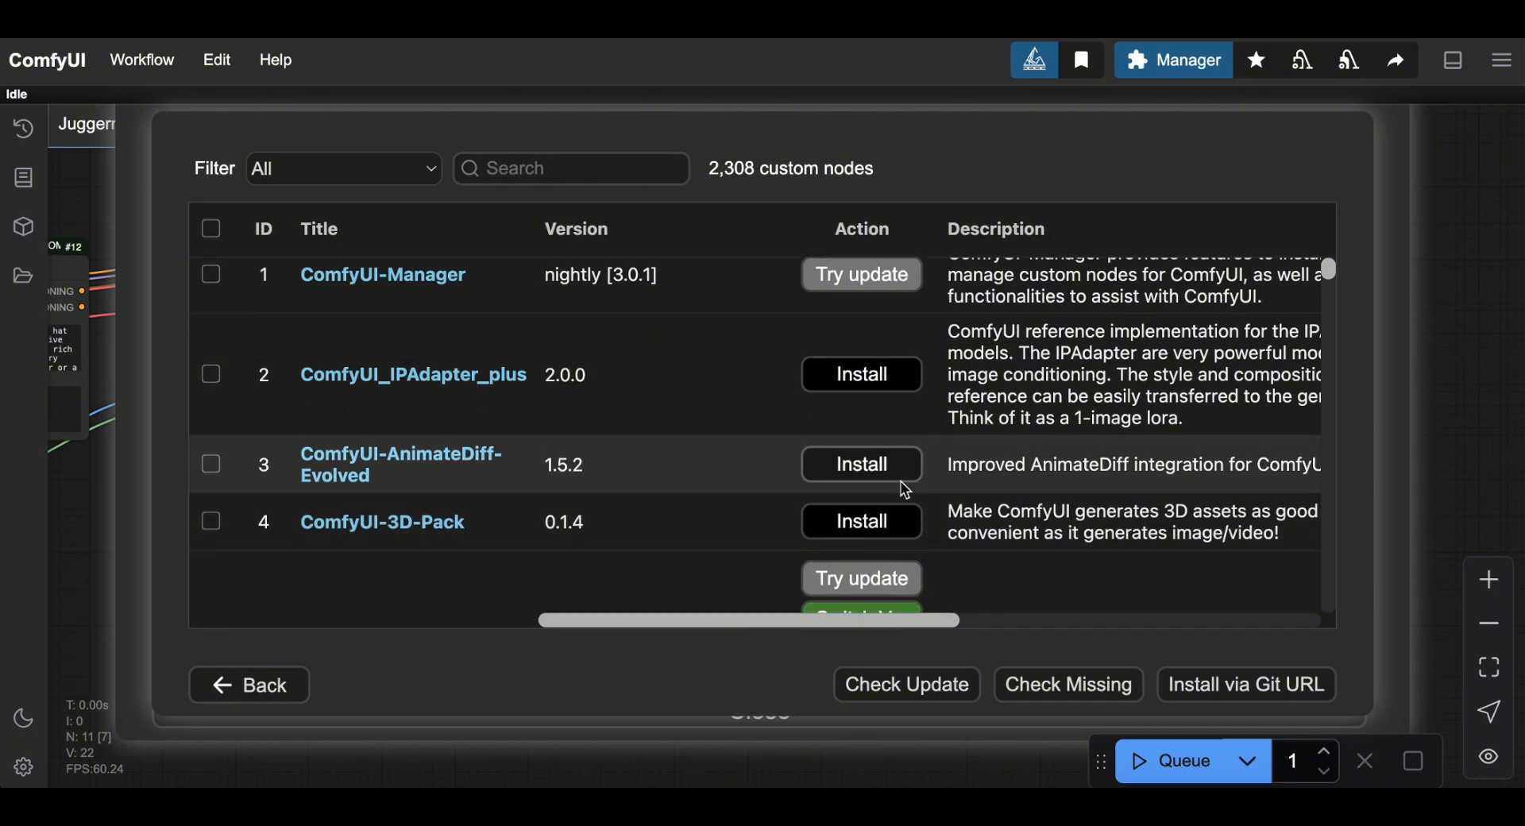
pyautogui.scroll(-7, 905, 492)
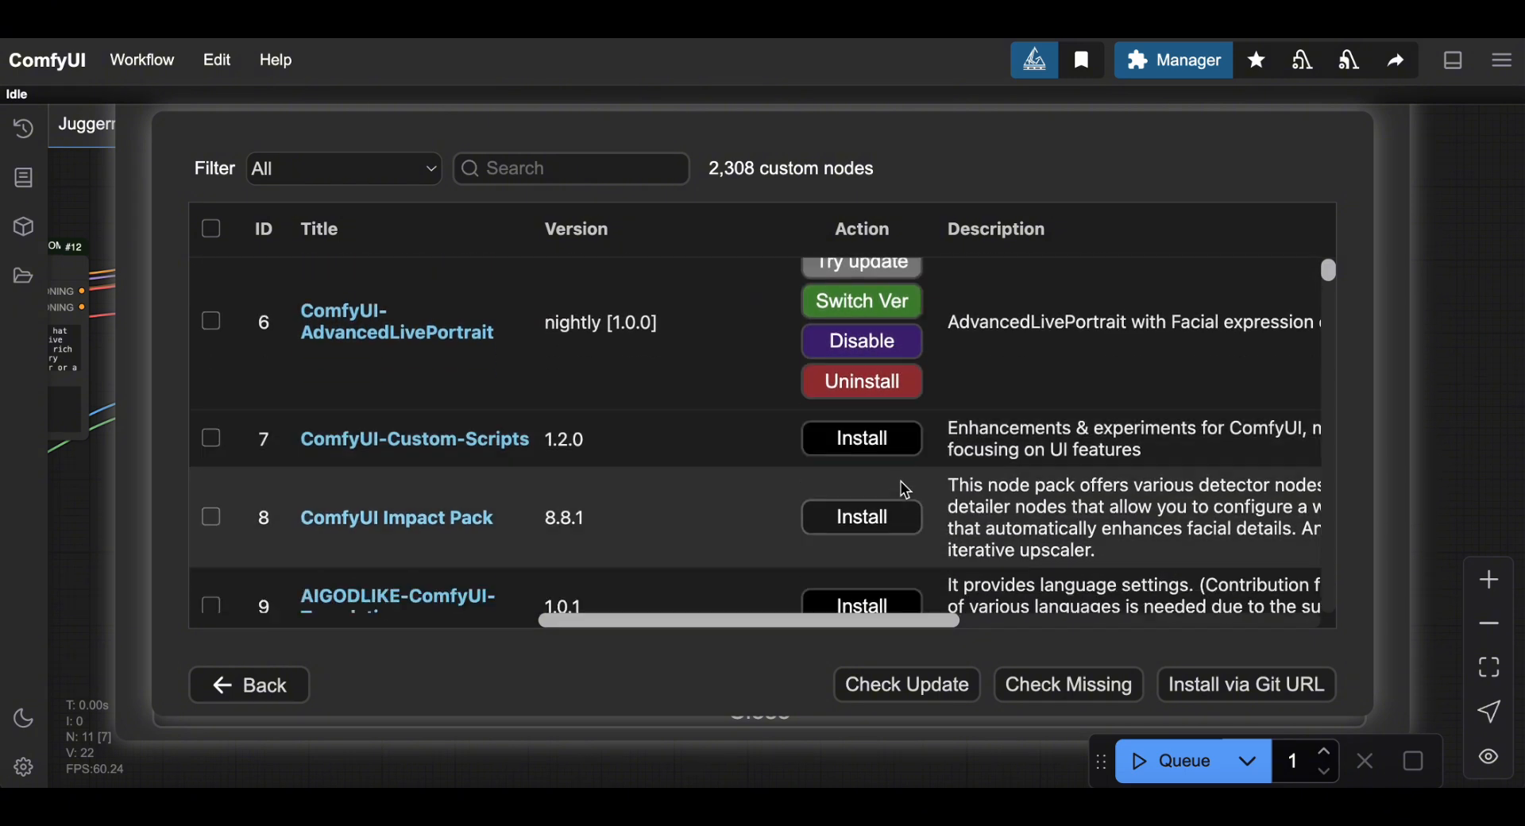
pyautogui.scroll(-2, 903, 490)
pyautogui.scroll(10, 902, 486)
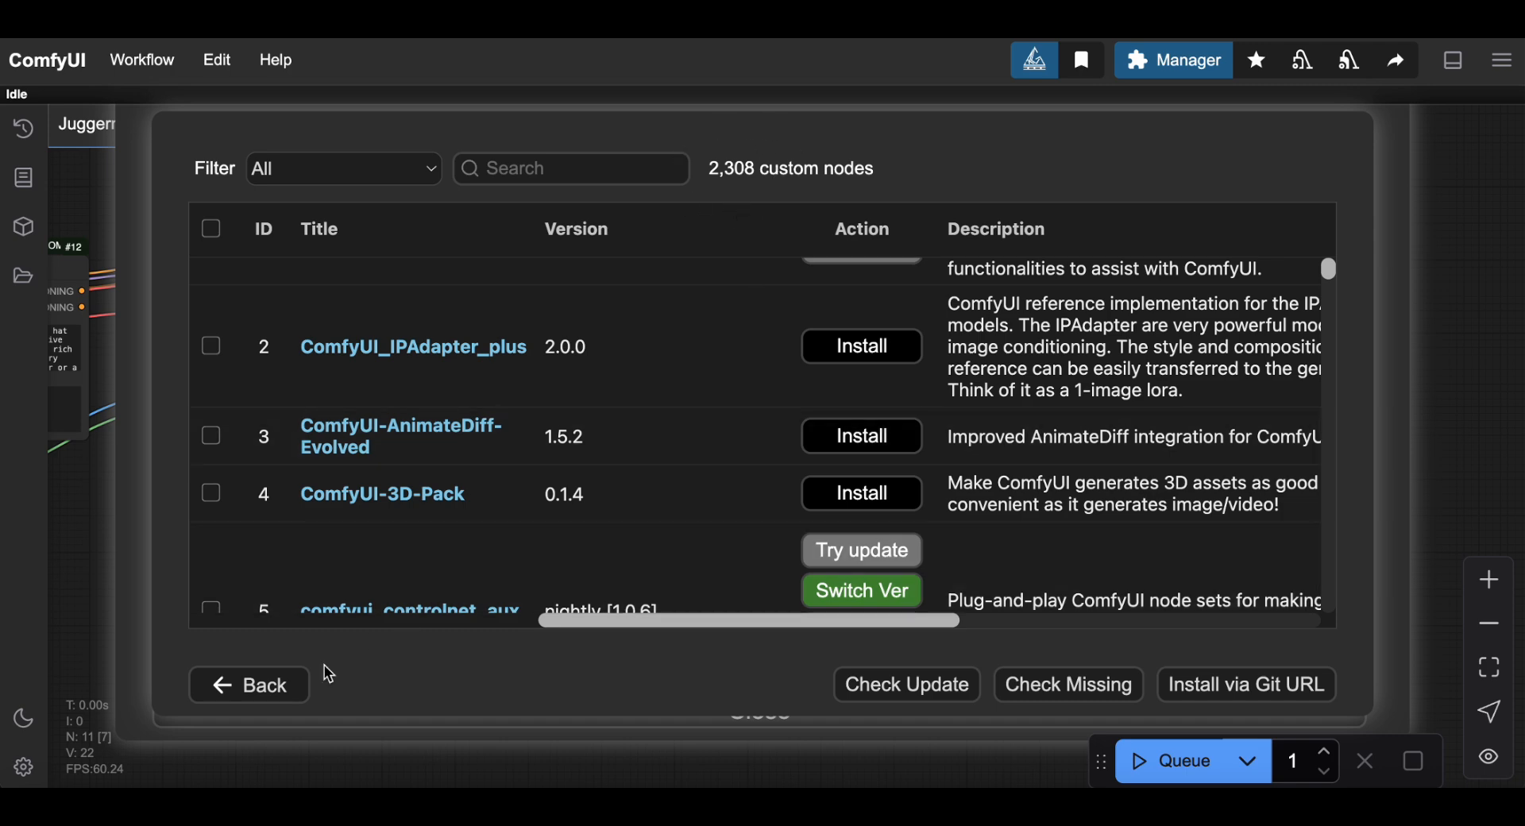
pyautogui.click(276, 696)
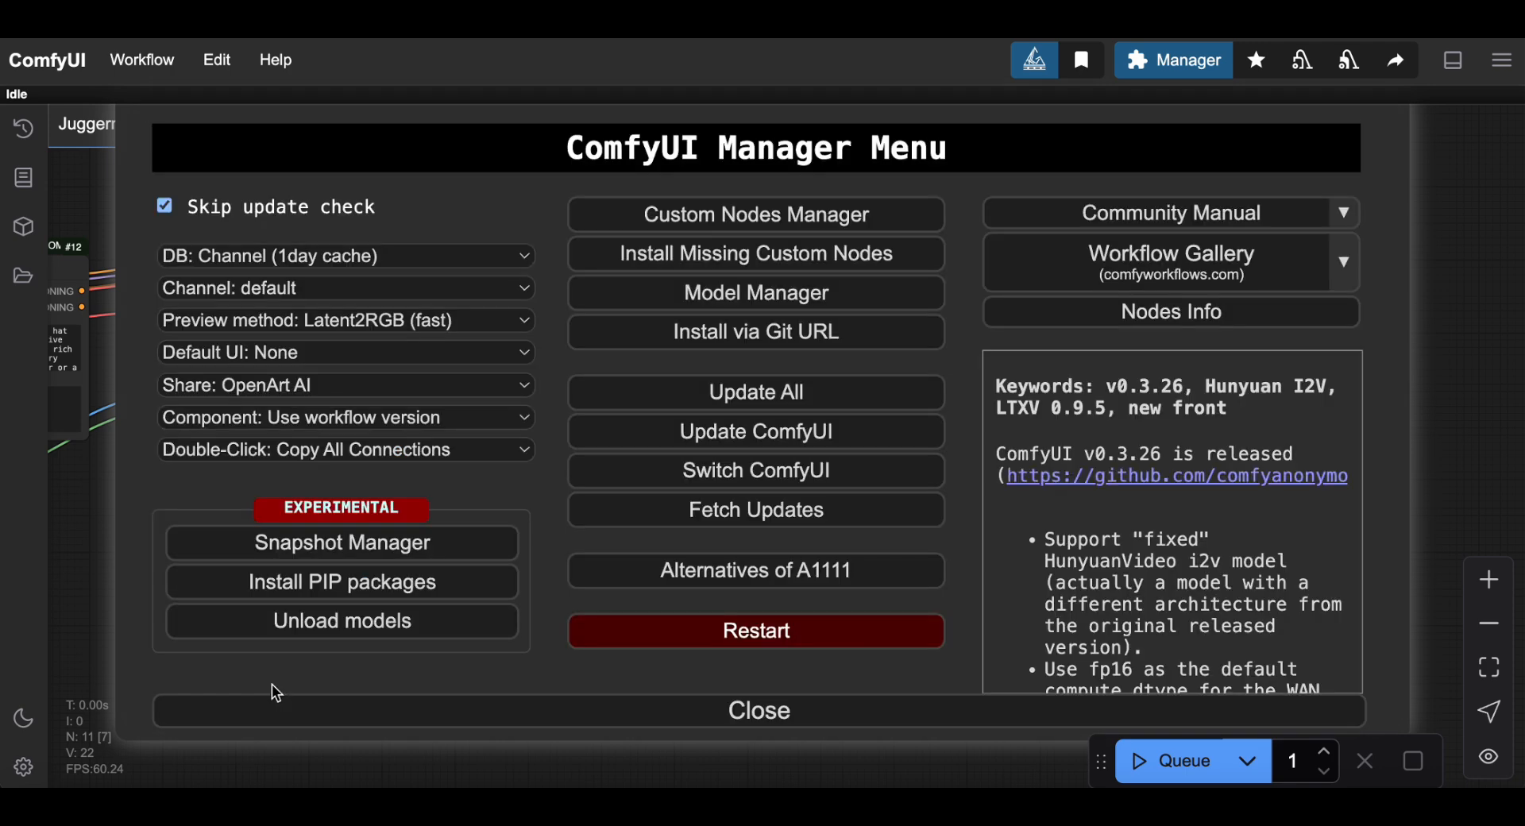
# Switch the Manager channel to recent and view its custom node list.
pyautogui.click(279, 291)
pyautogui.click(283, 322)
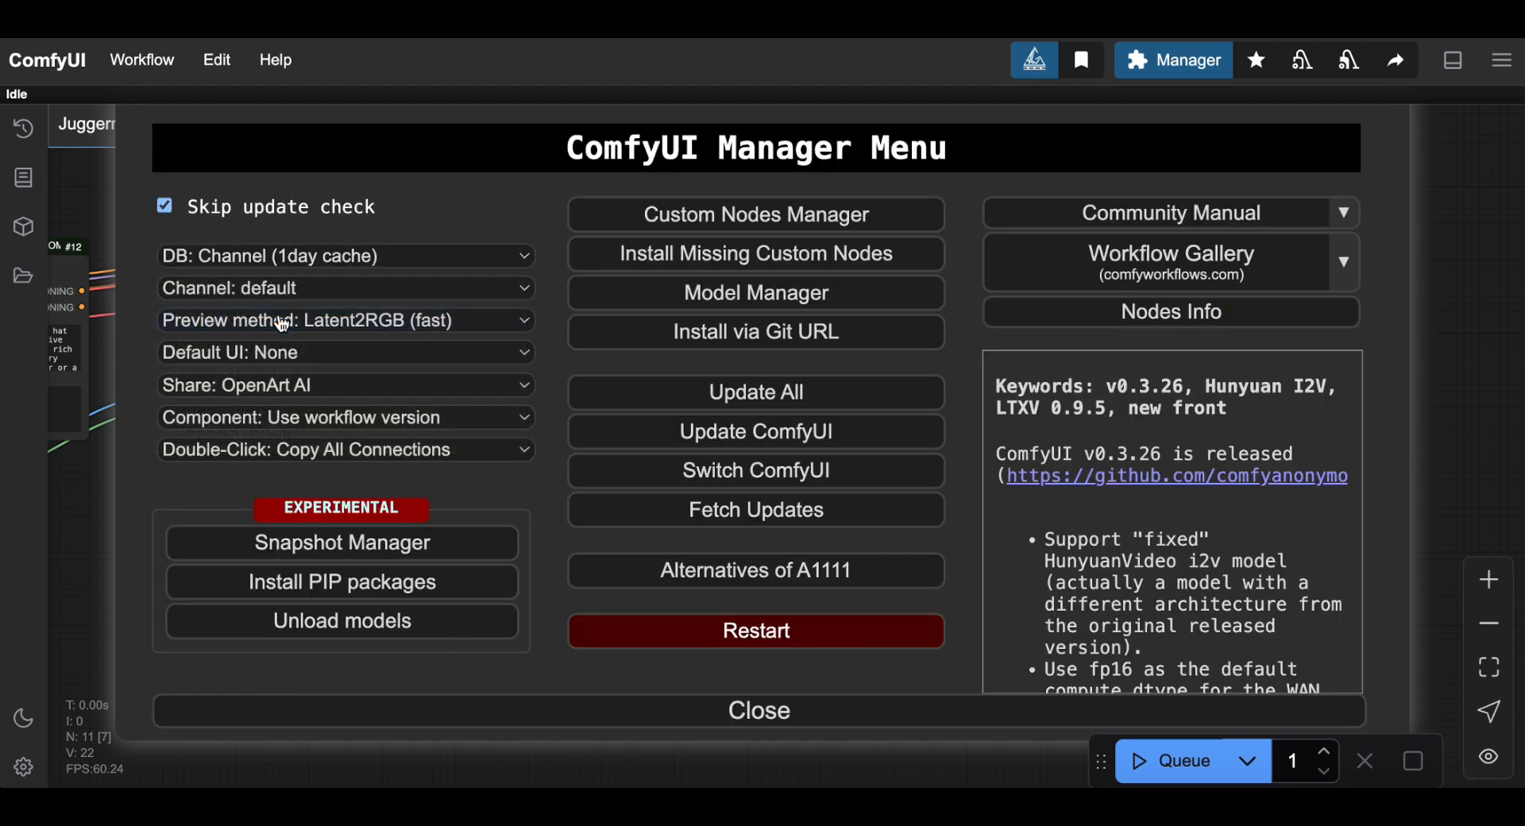
pyautogui.click(720, 218)
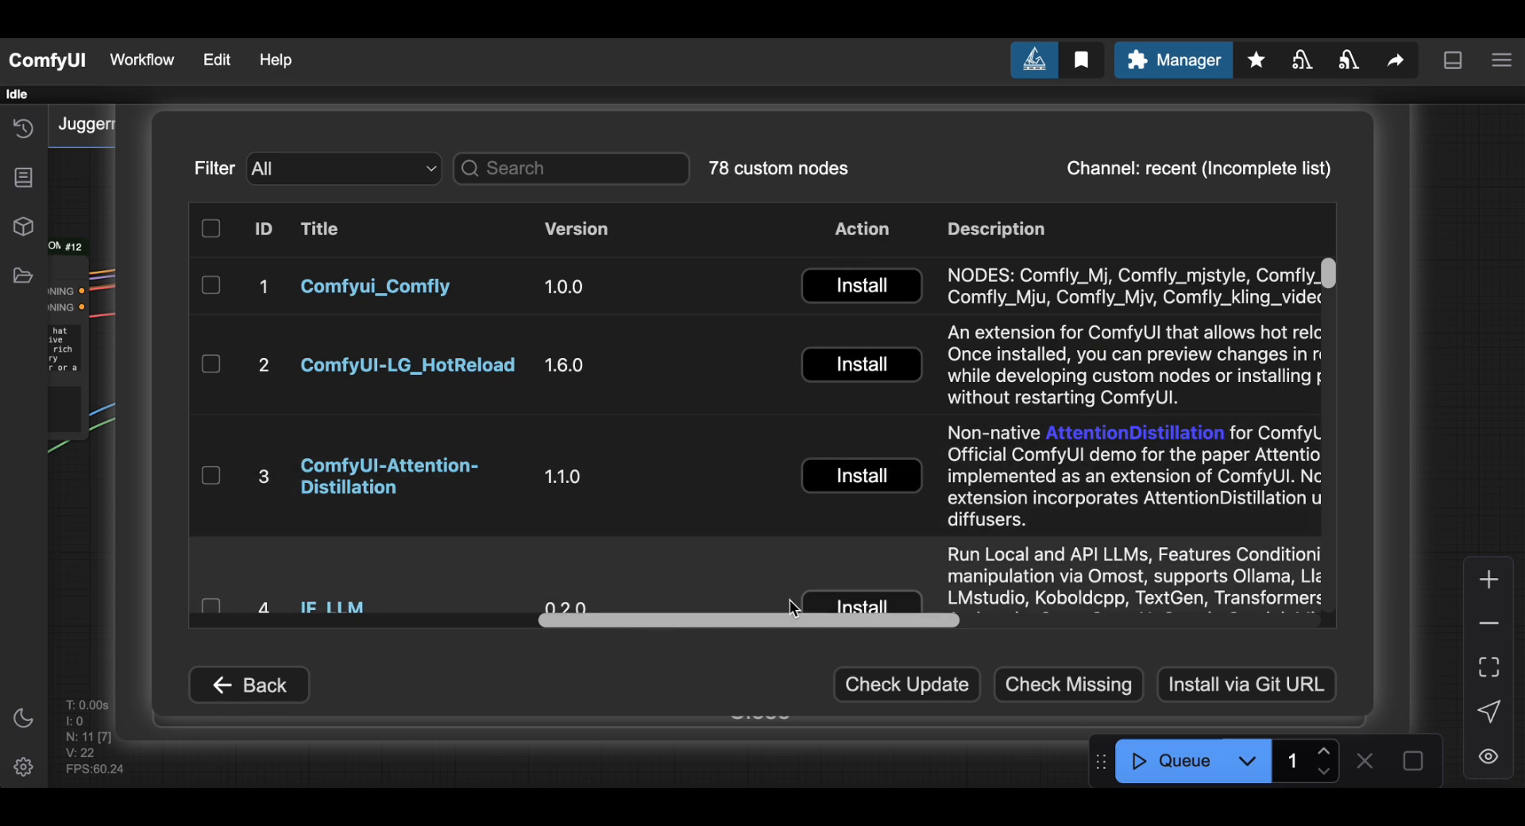
# Go back, switch the channel to legacy and view its 140 custom nodes.
pyautogui.click(262, 686)
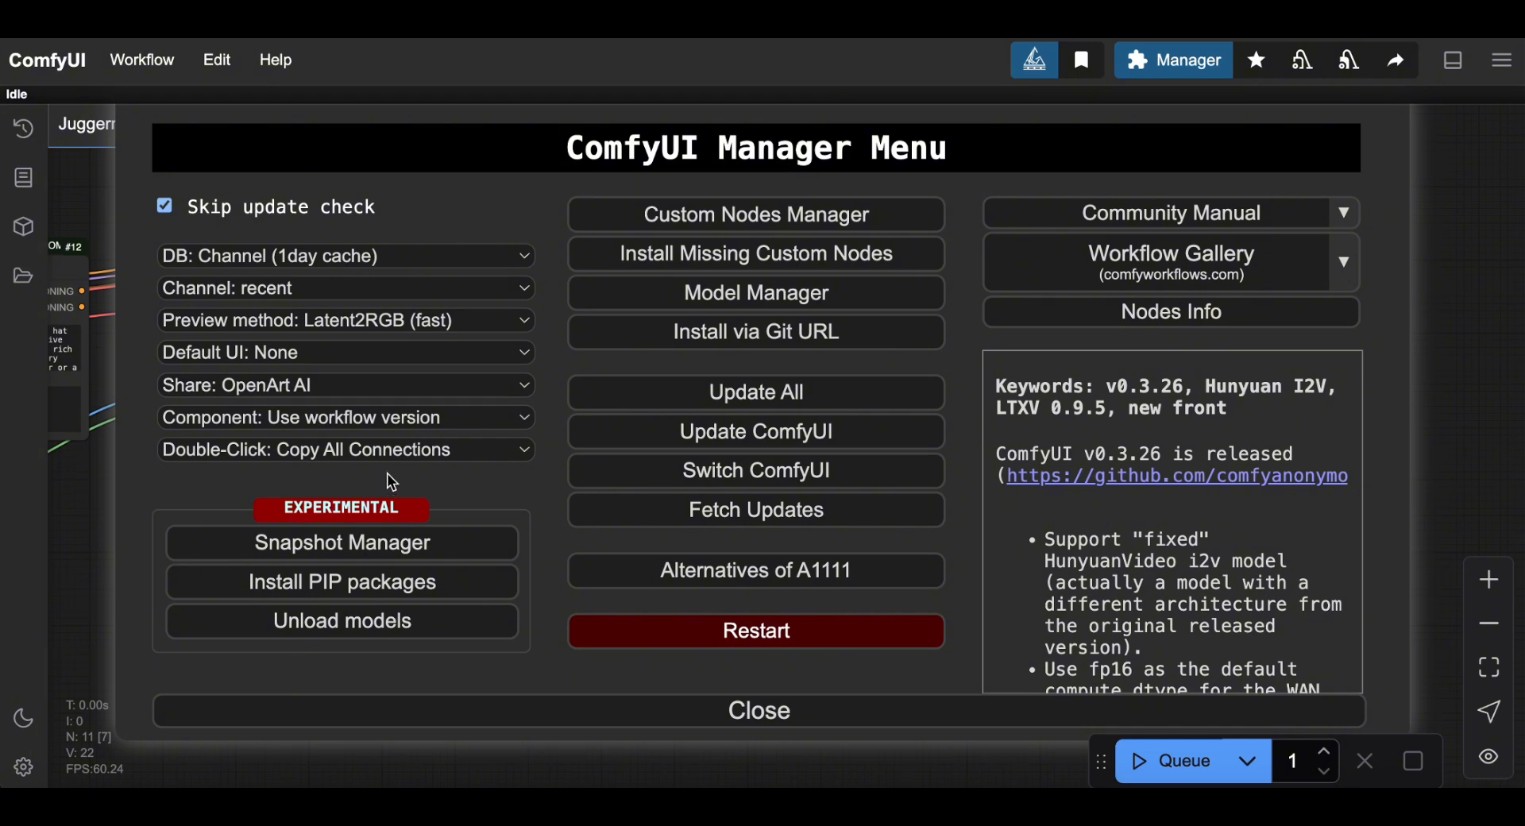
pyautogui.click(307, 291)
pyautogui.click(395, 318)
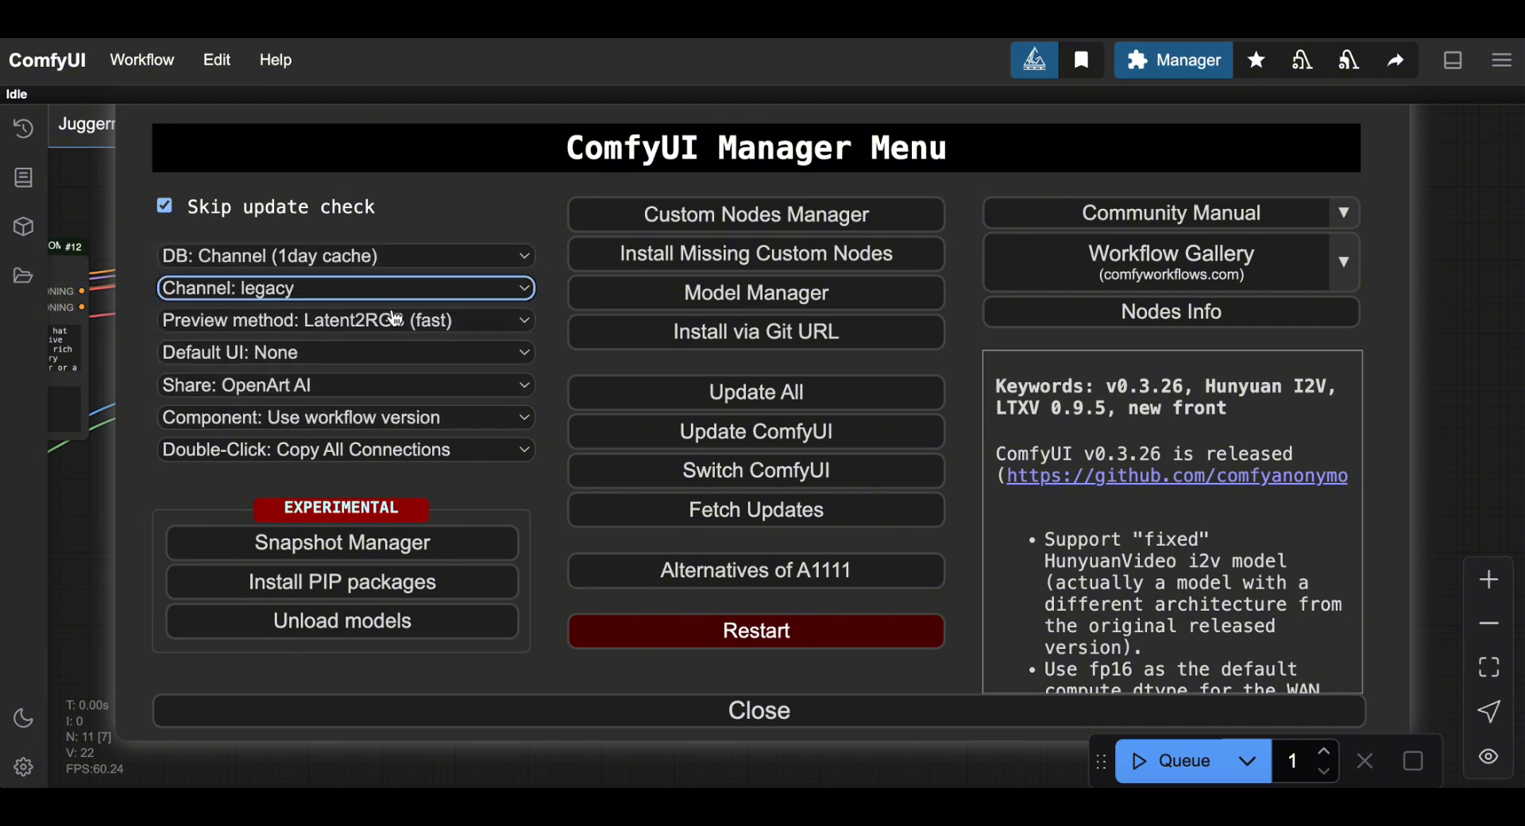
pyautogui.click(726, 215)
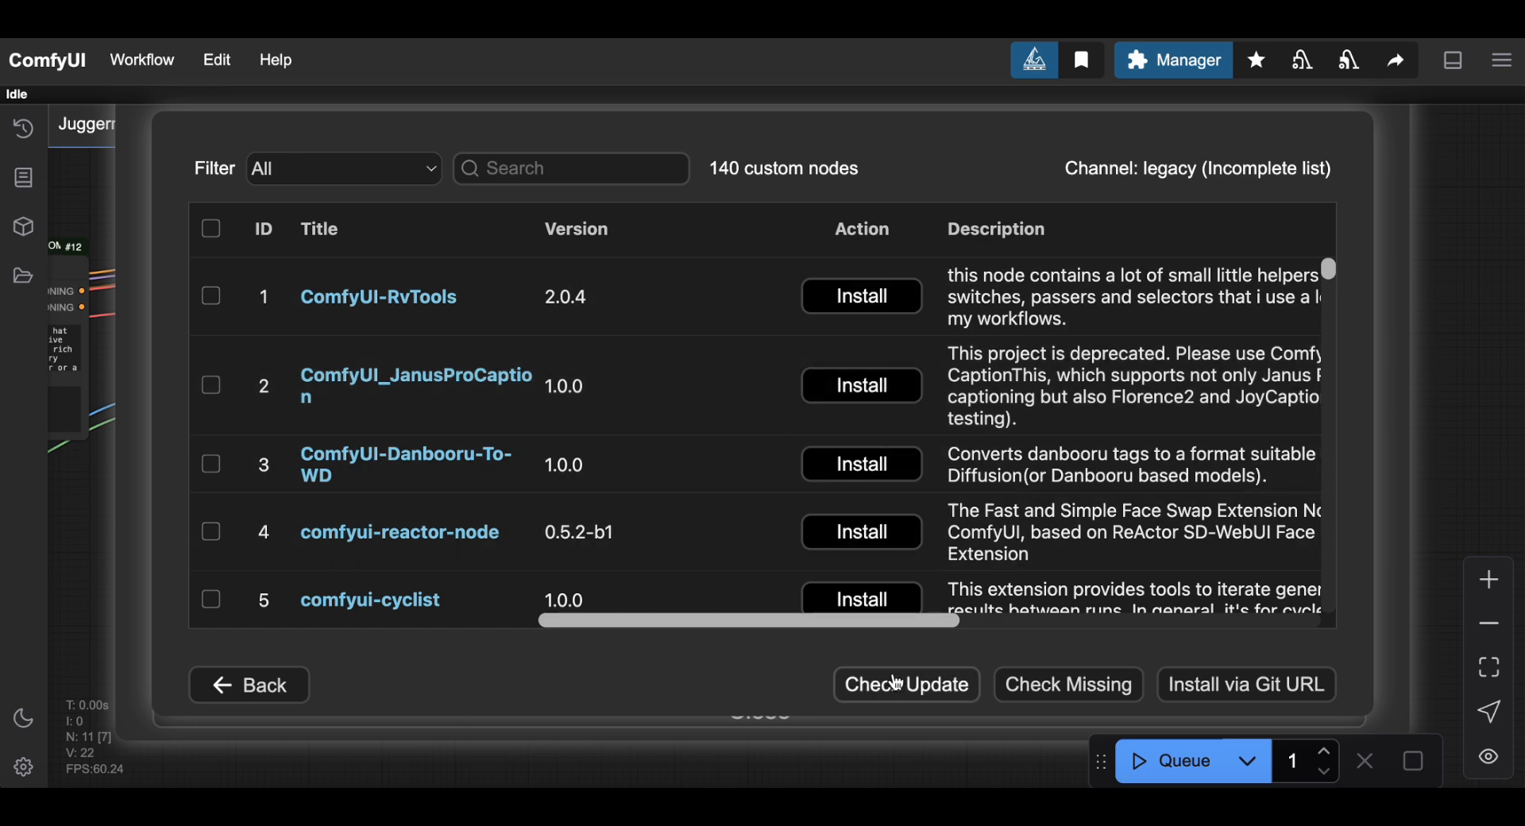
# Switch the channel to forked and scroll through its custom node list.
pyautogui.click(270, 688)
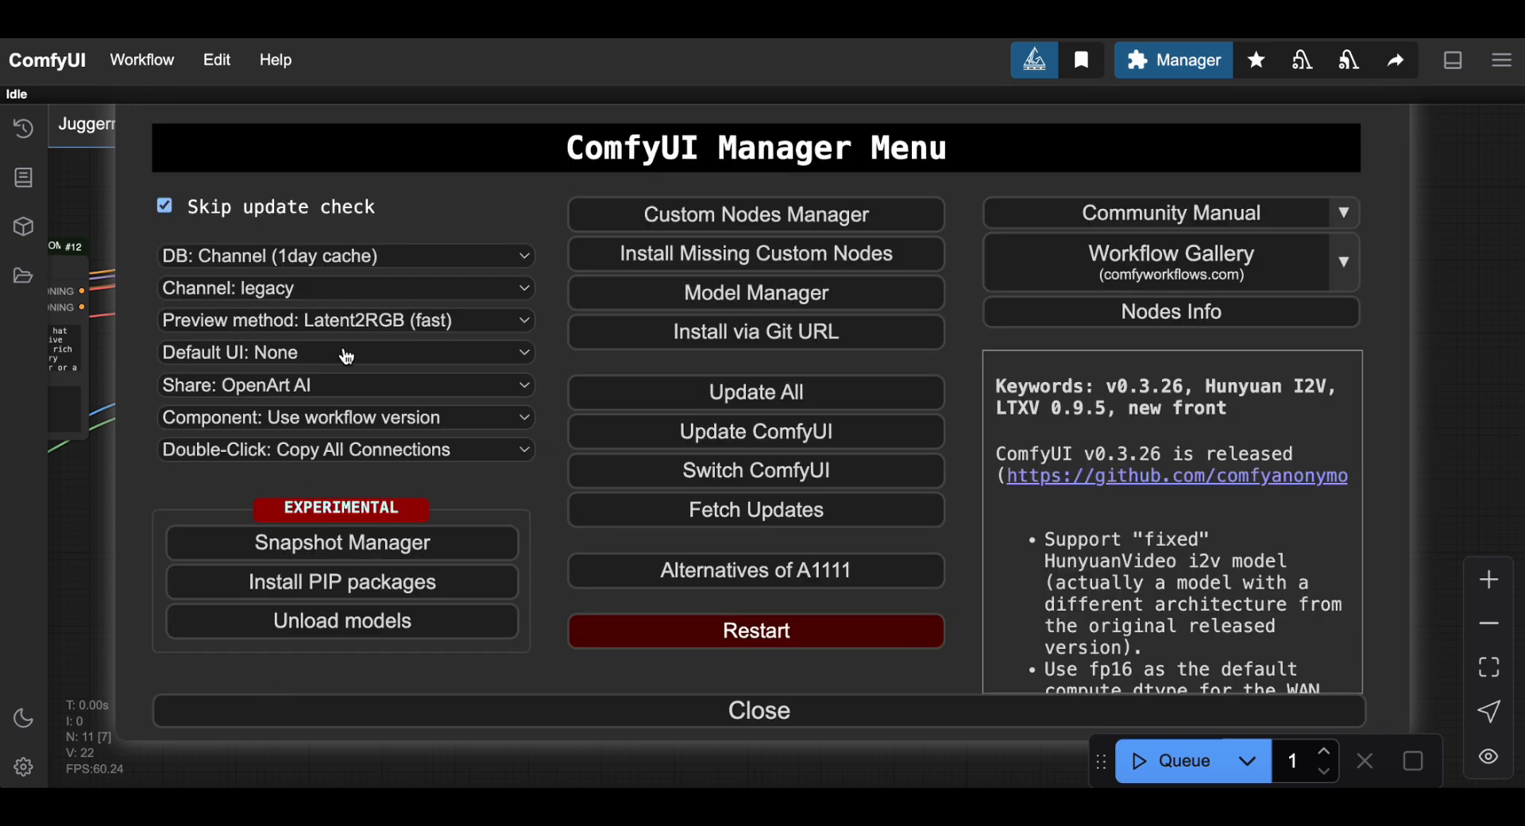
pyautogui.click(295, 294)
pyautogui.click(296, 320)
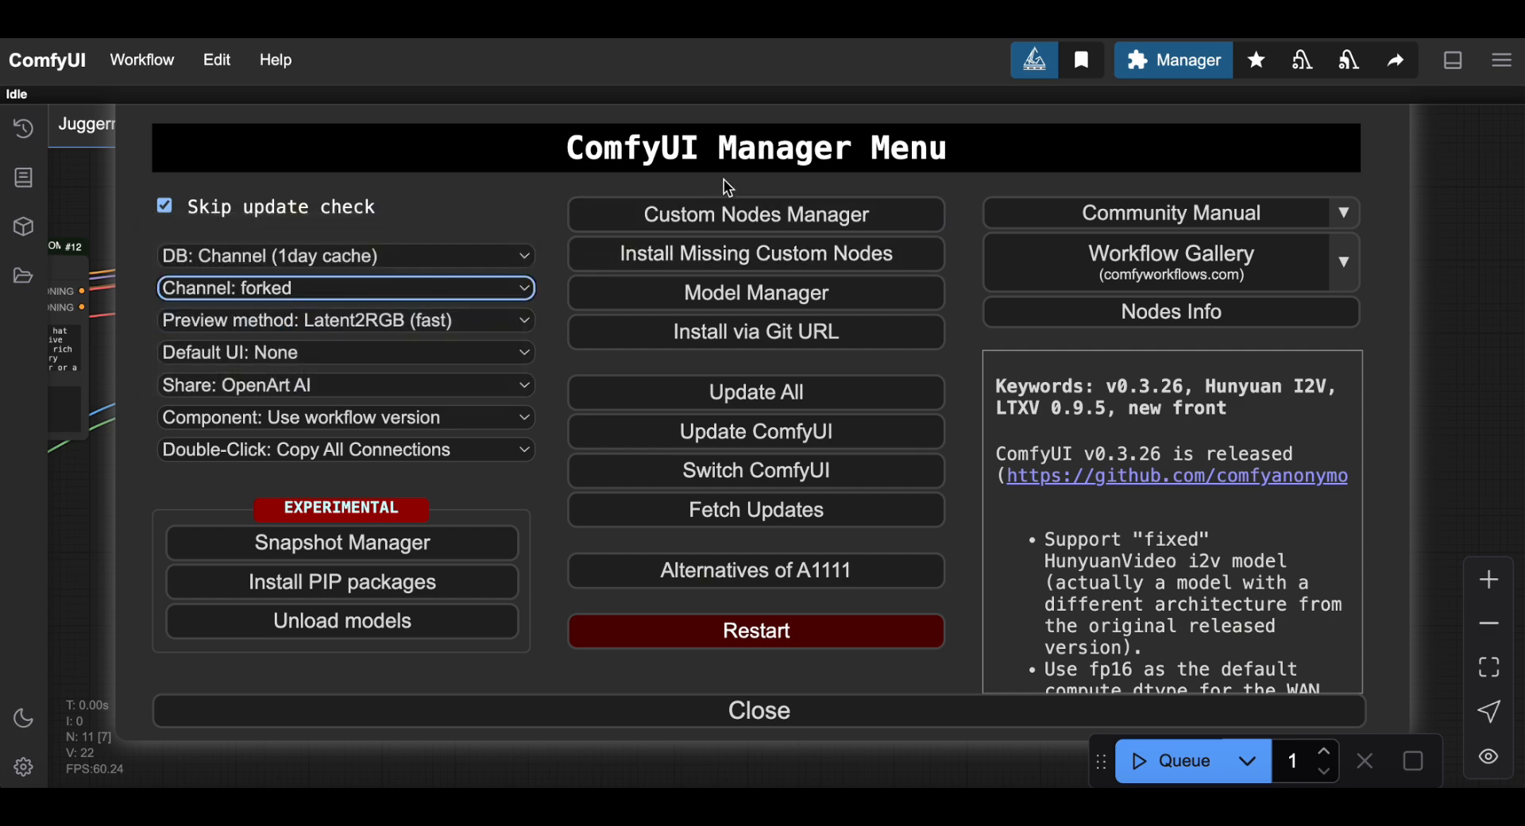
pyautogui.click(717, 213)
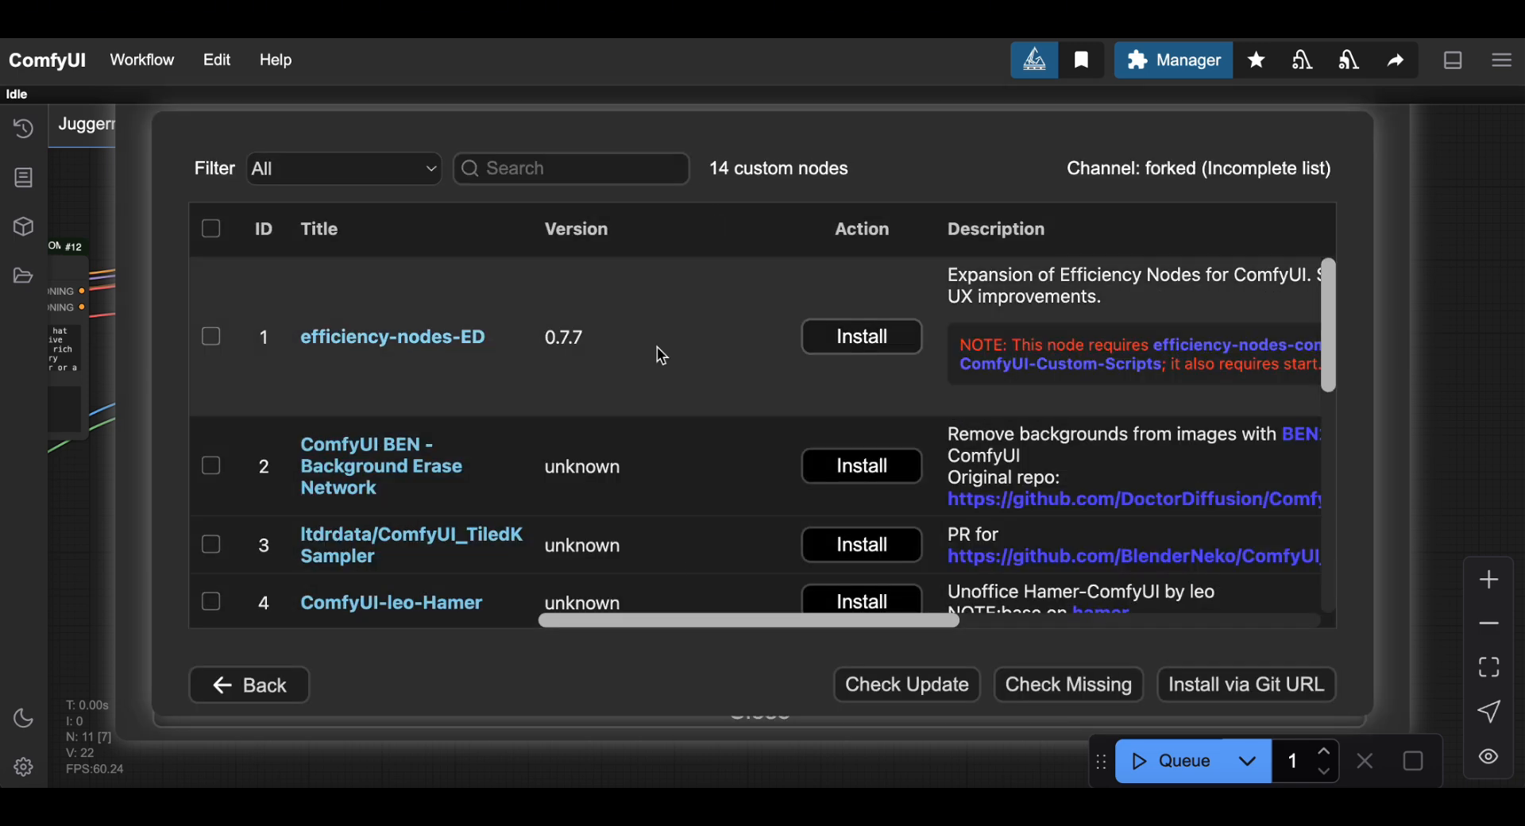
pyautogui.scroll(-2, 807, 378)
pyautogui.scroll(-10, 826, 413)
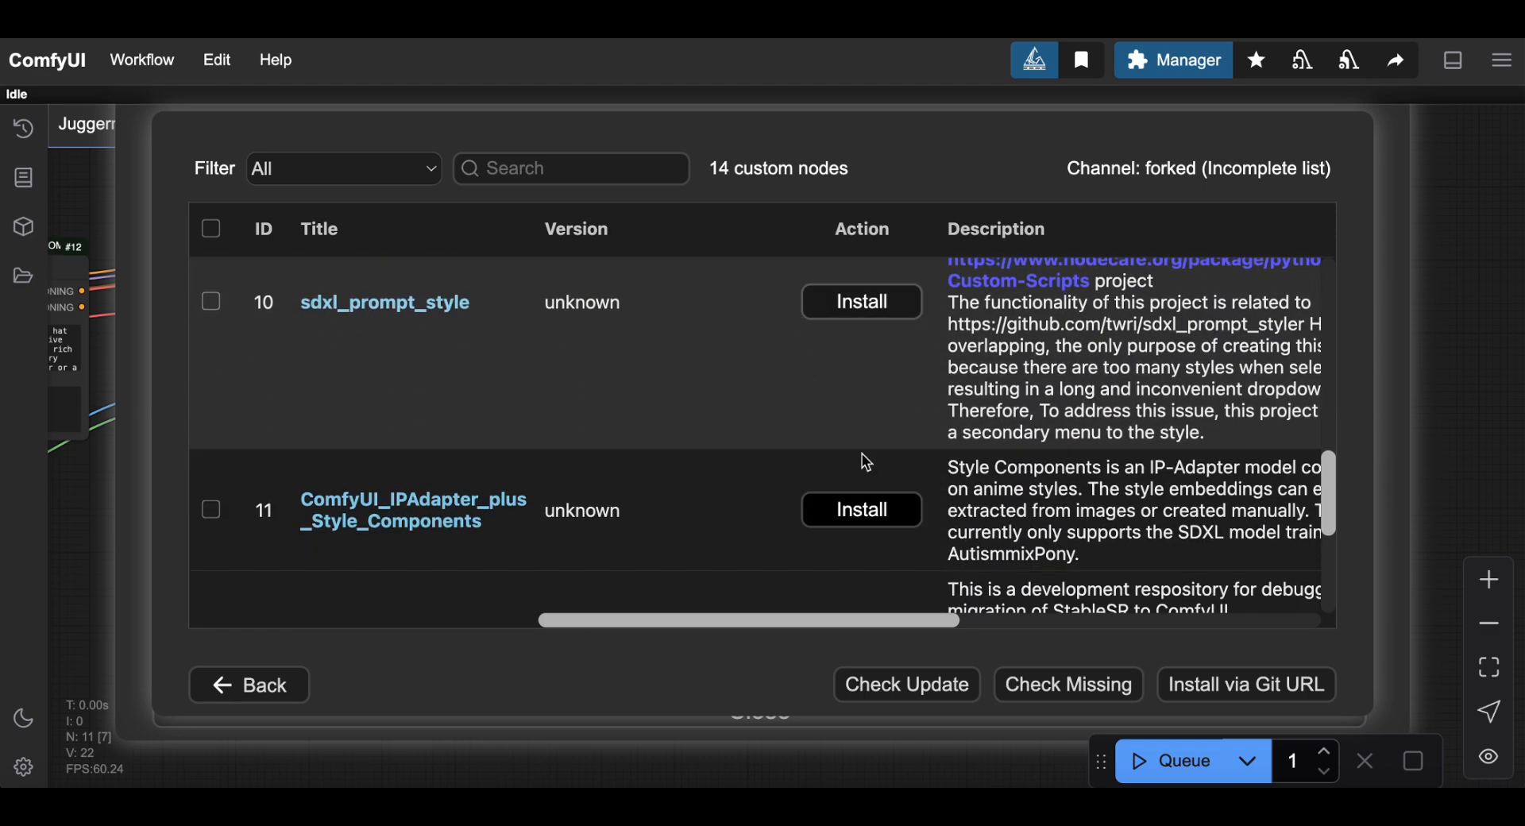
# Switch the channel to dev and scroll through its custom node list.
pyautogui.click(283, 696)
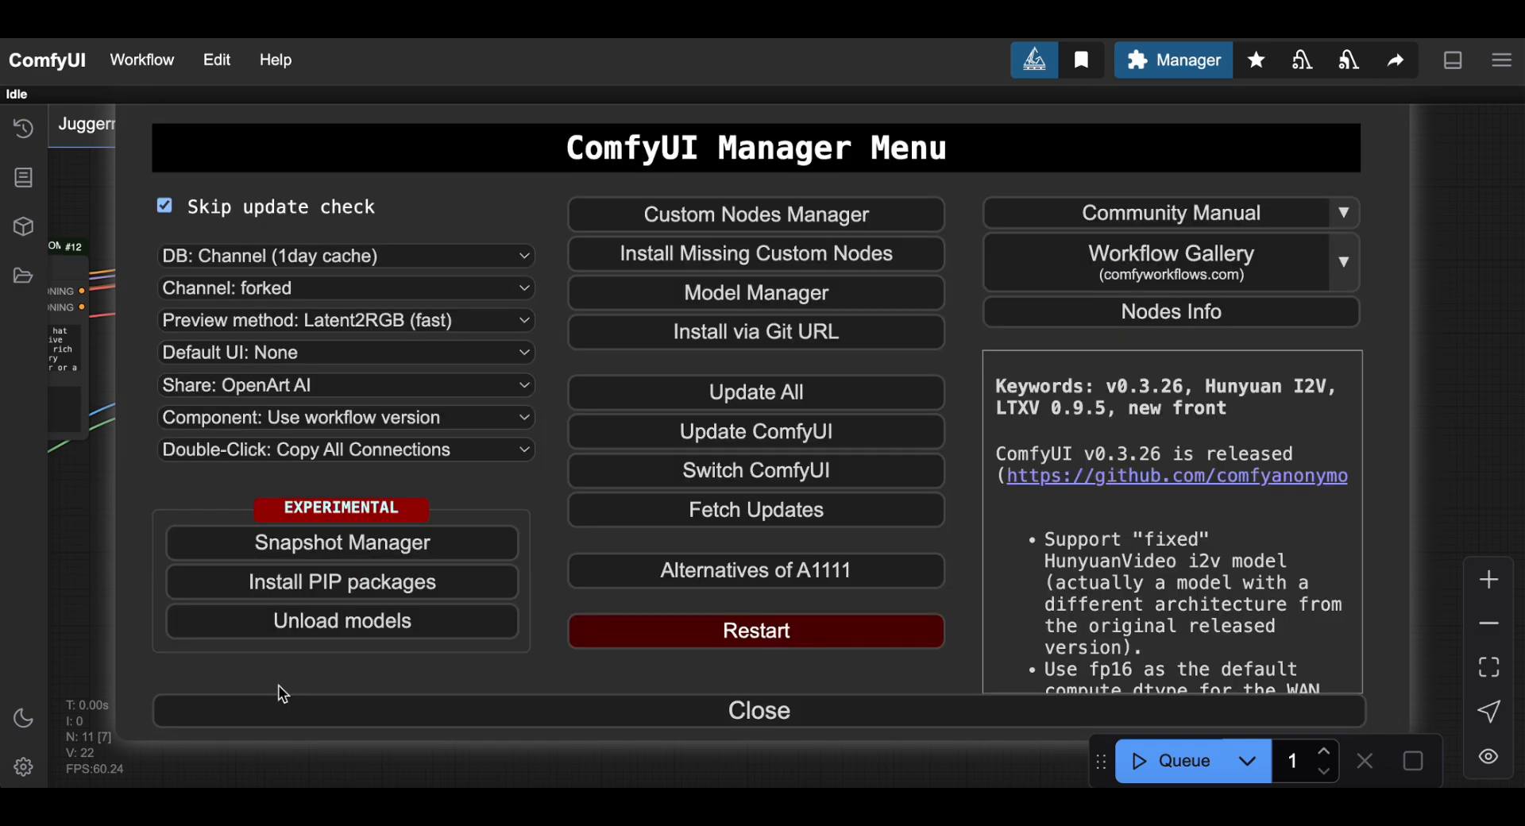
pyautogui.click(275, 296)
pyautogui.click(280, 327)
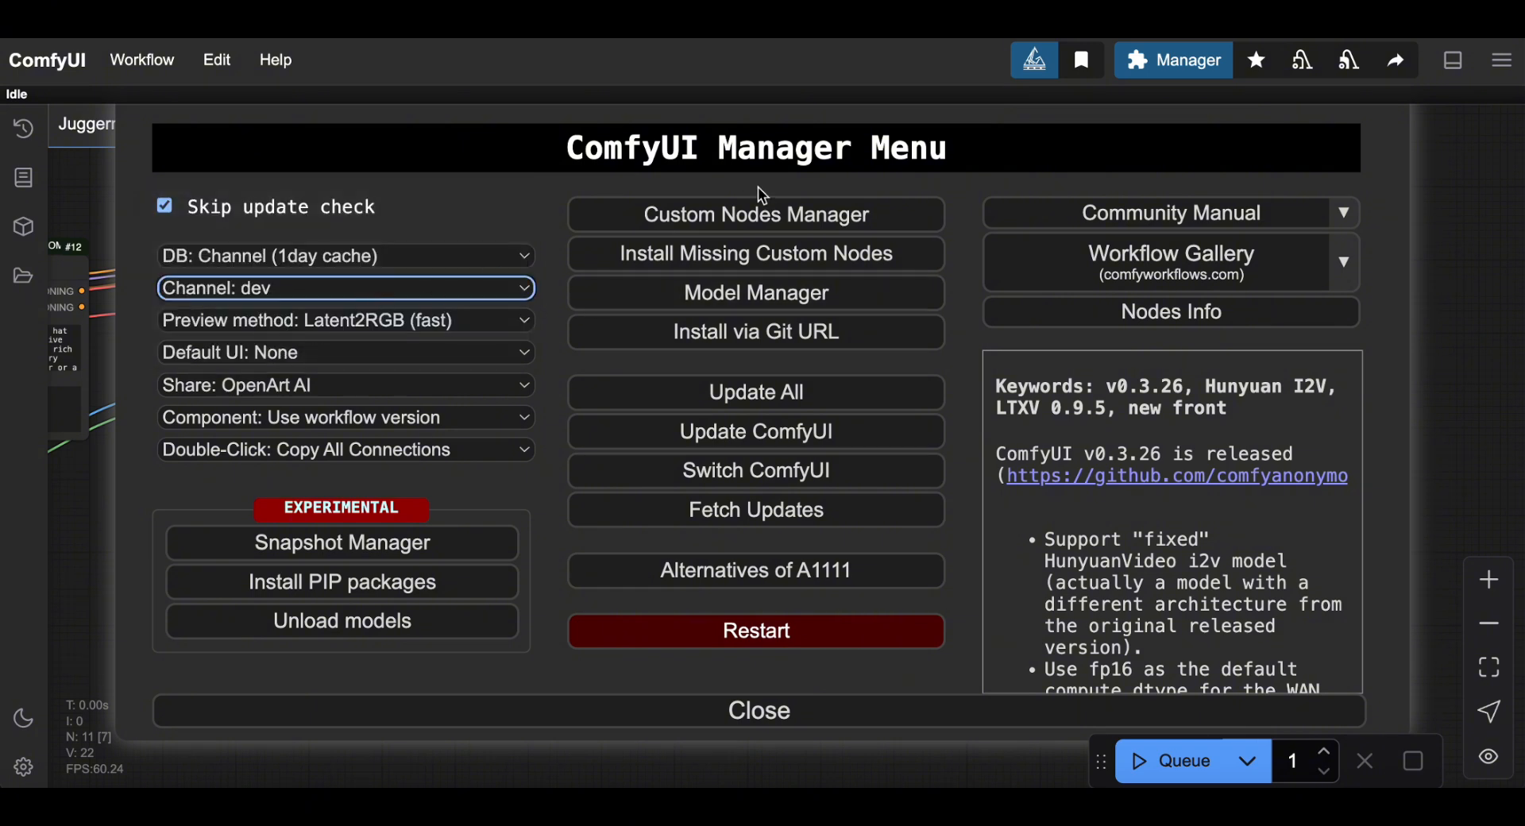
pyautogui.click(757, 213)
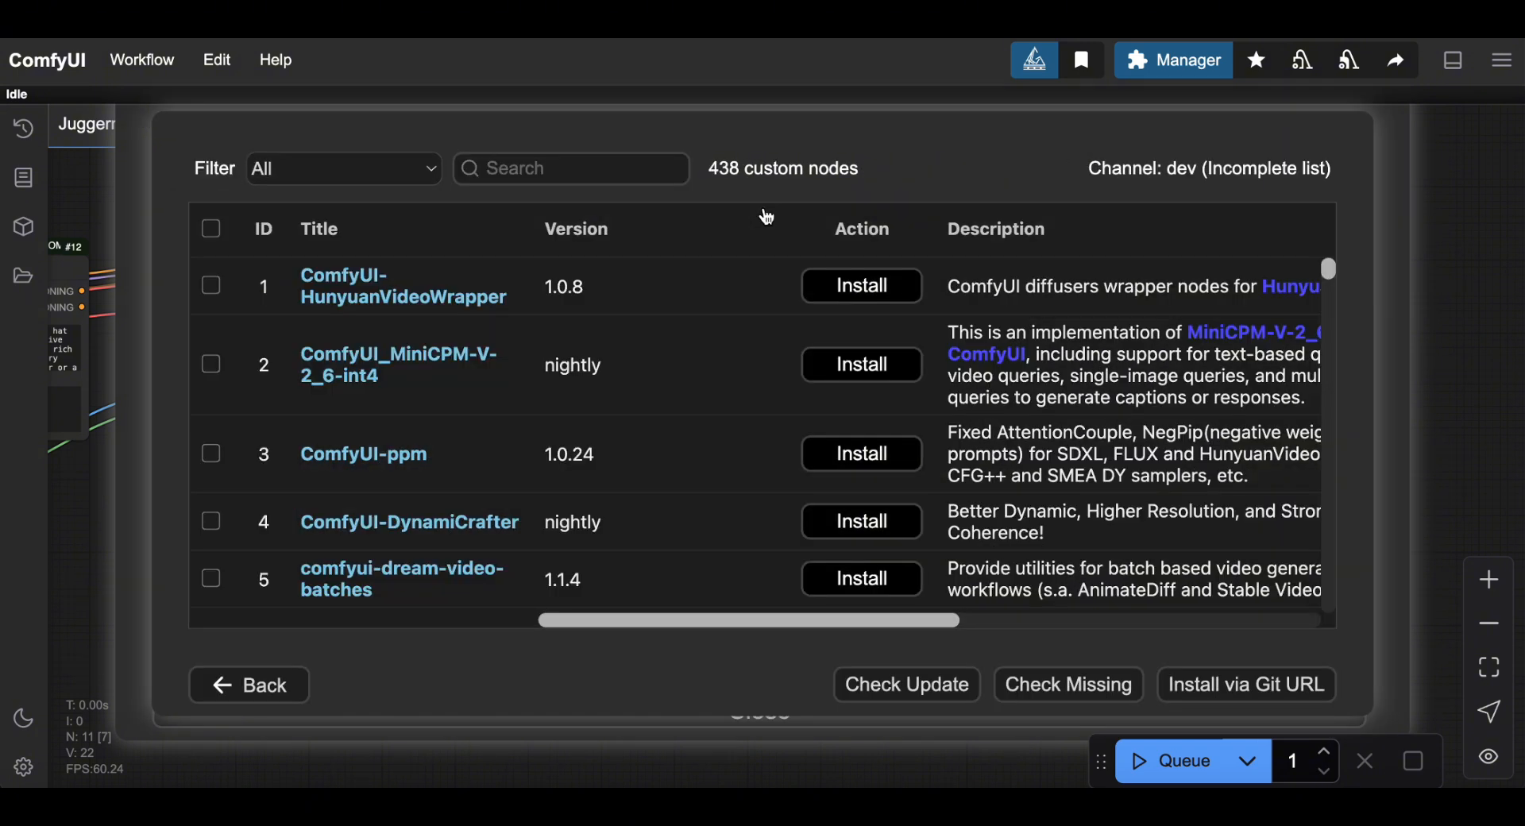
pyautogui.scroll(-5, 715, 469)
pyautogui.scroll(-4, 713, 464)
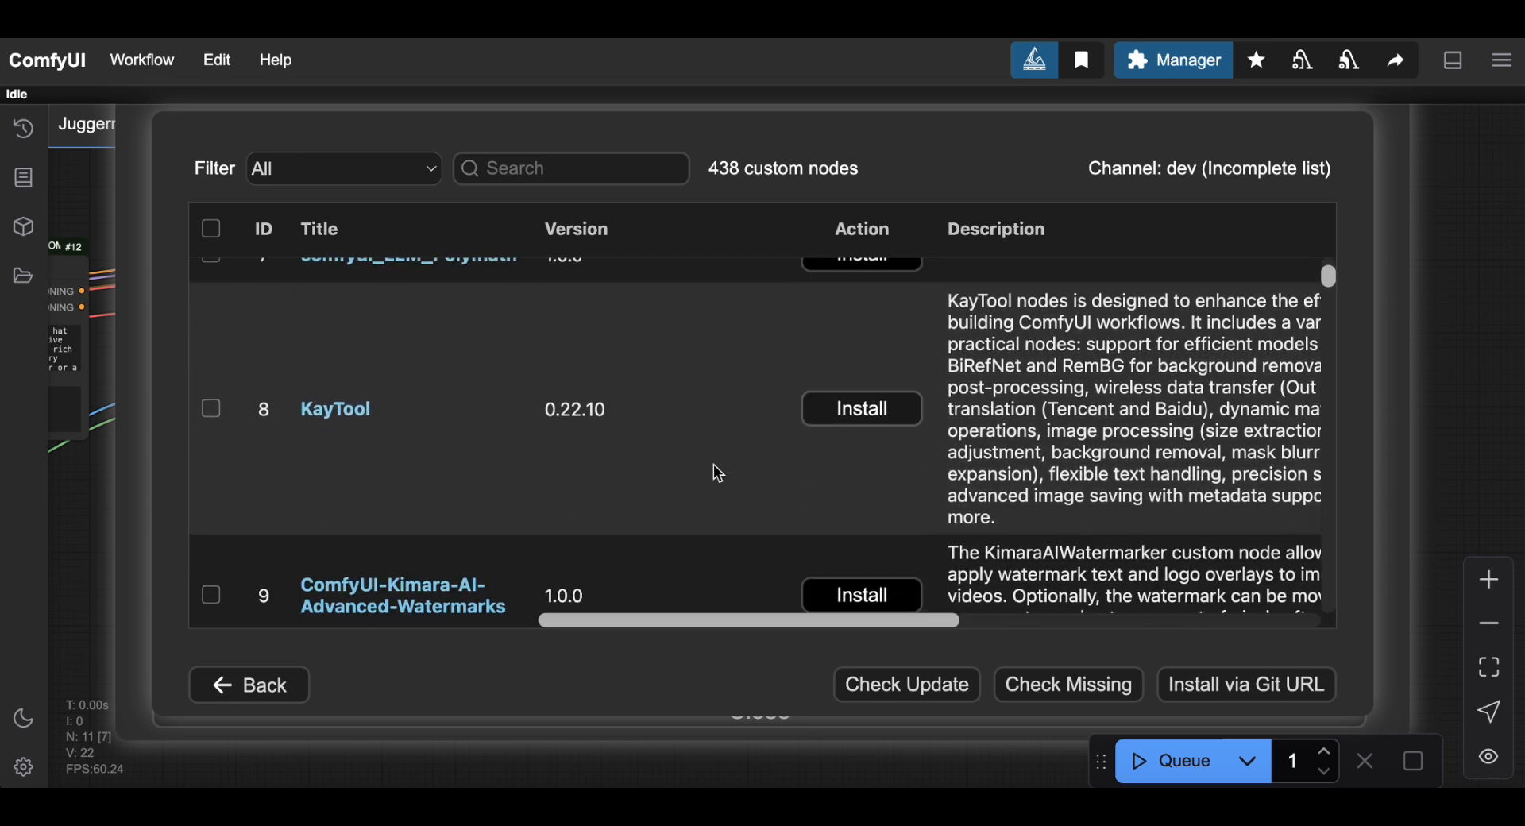
# Return to the Manager menu and switch the channel to default.
pyautogui.click(274, 683)
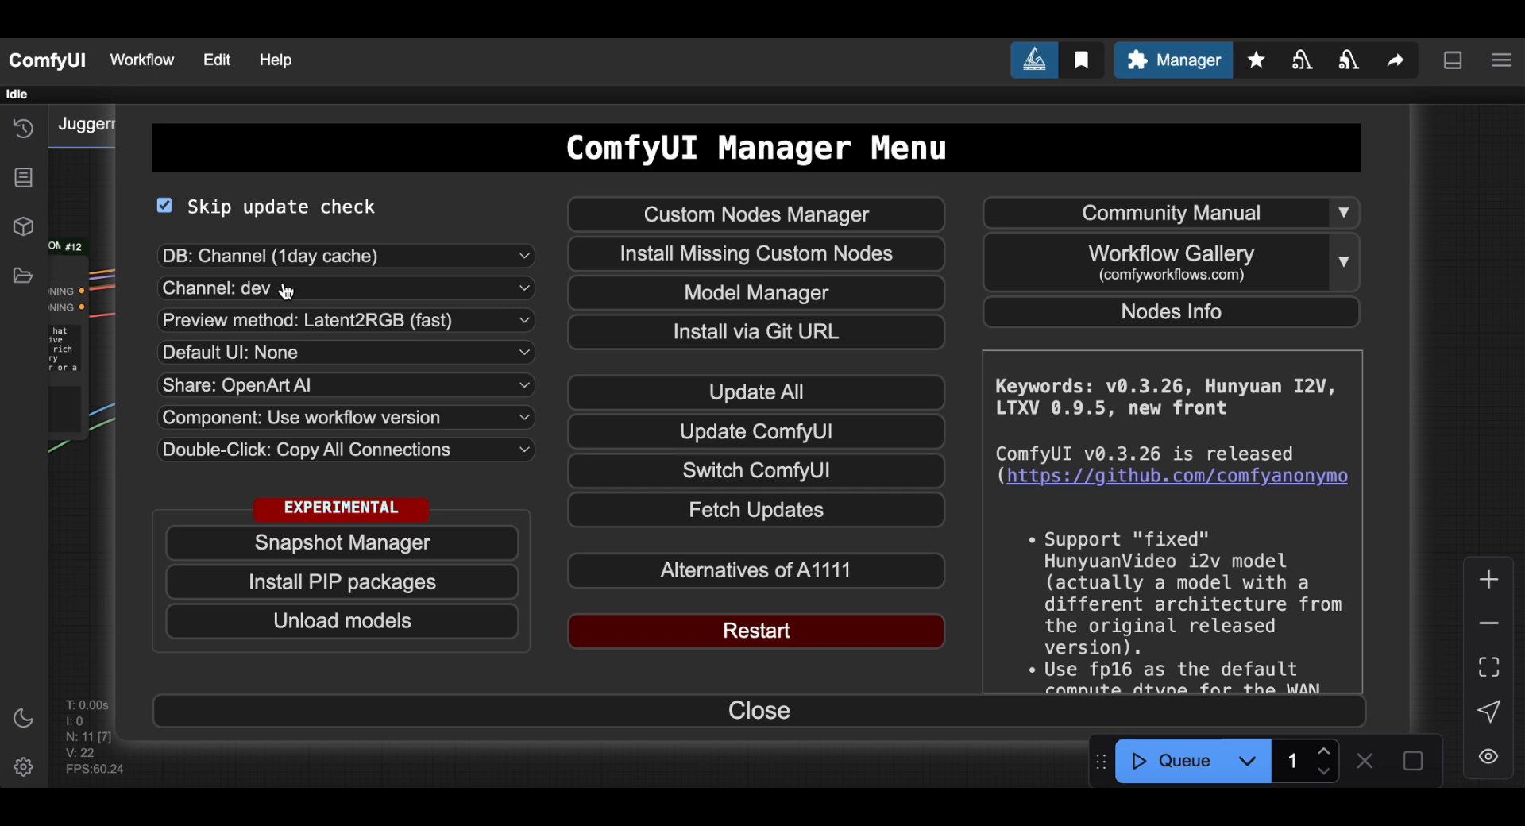
pyautogui.click(327, 292)
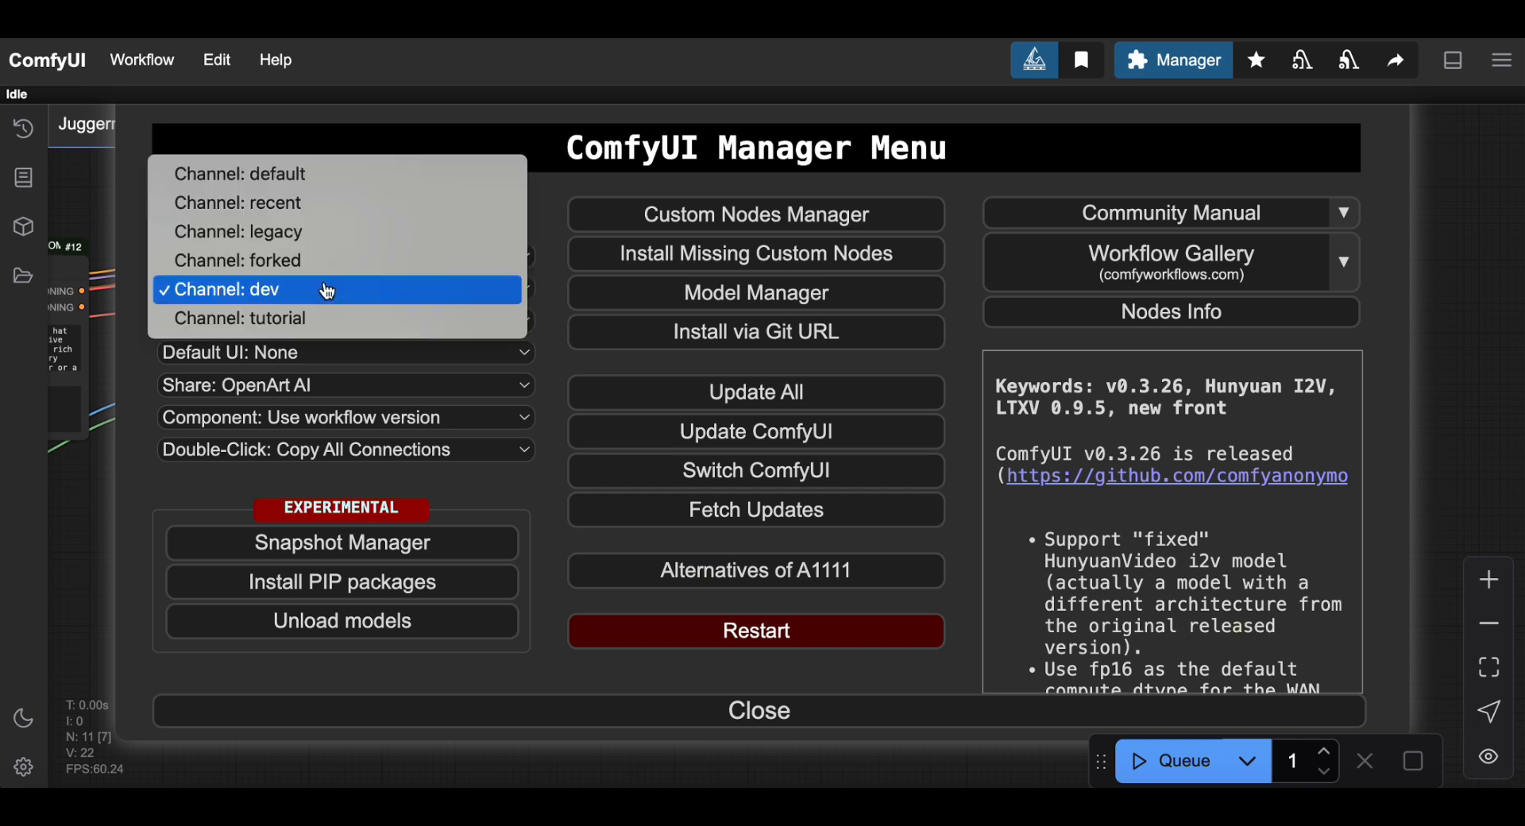
pyautogui.click(328, 291)
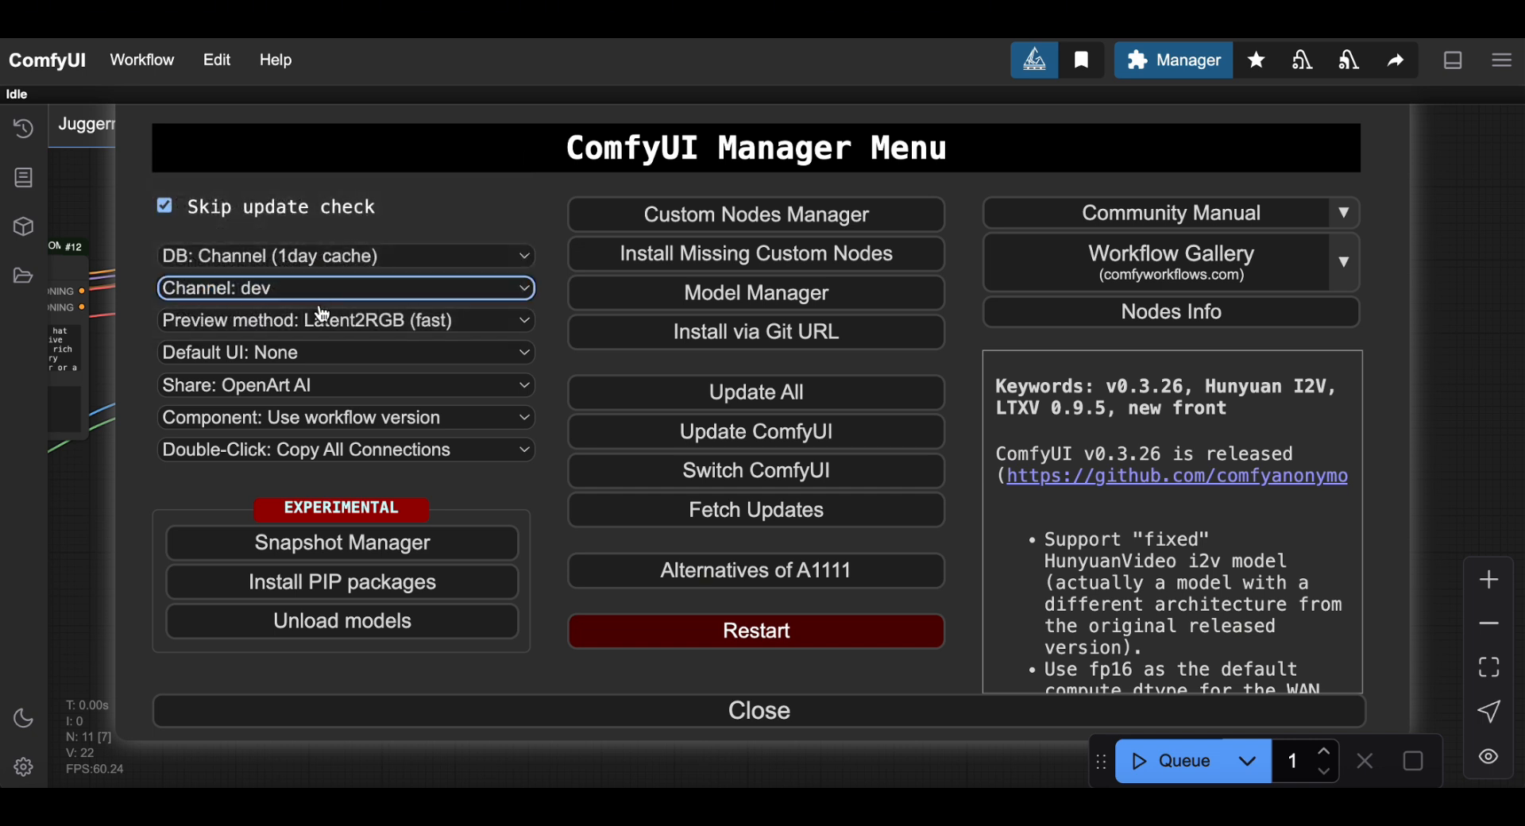
pyautogui.click(314, 292)
pyautogui.click(288, 175)
# Switch the channel to recent, browse its 78 custom nodes, and return to the menu.
pyautogui.click(526, 295)
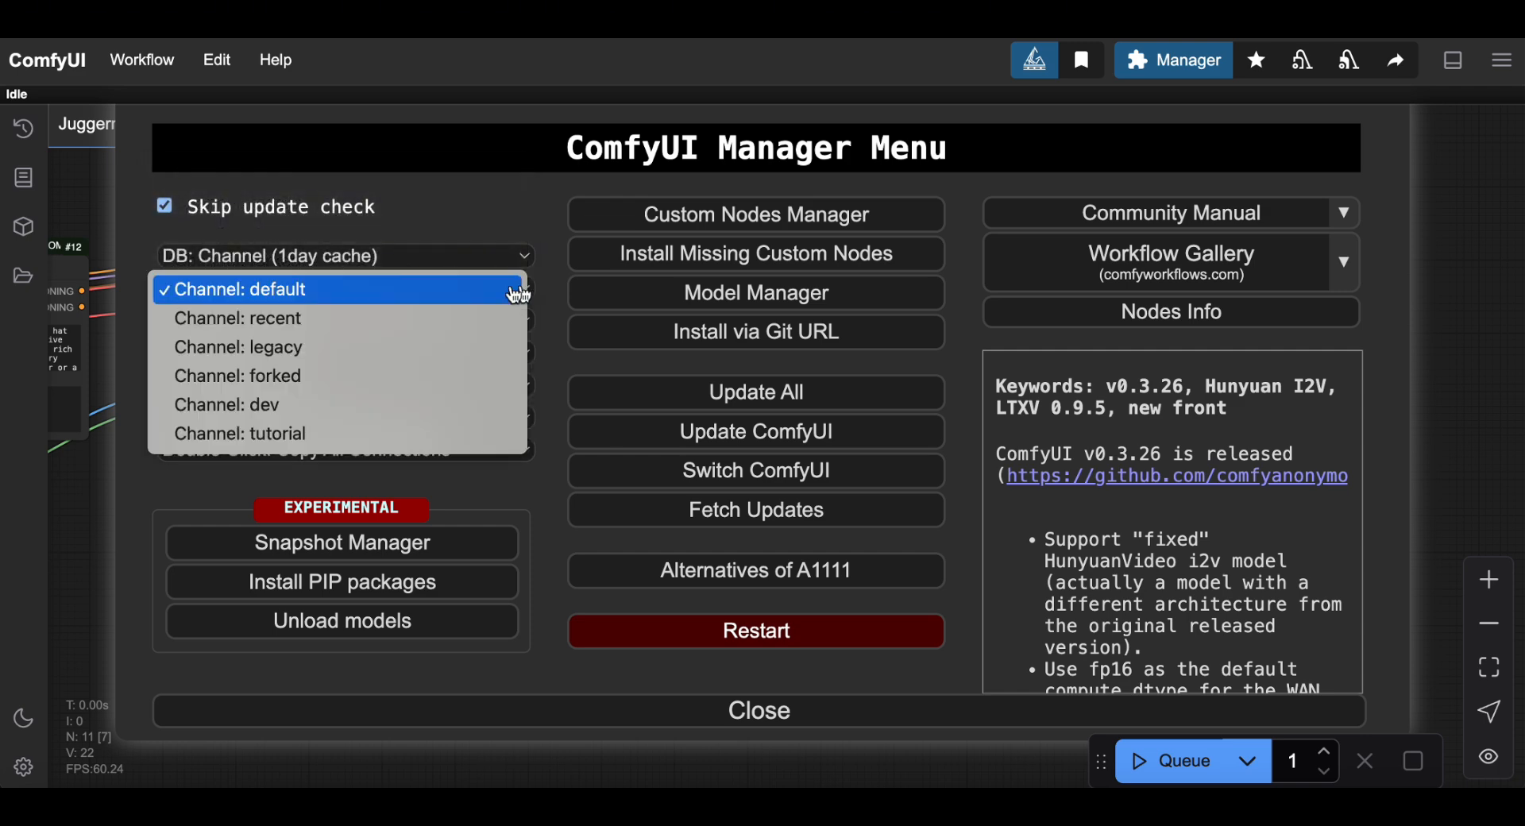
pyautogui.click(475, 321)
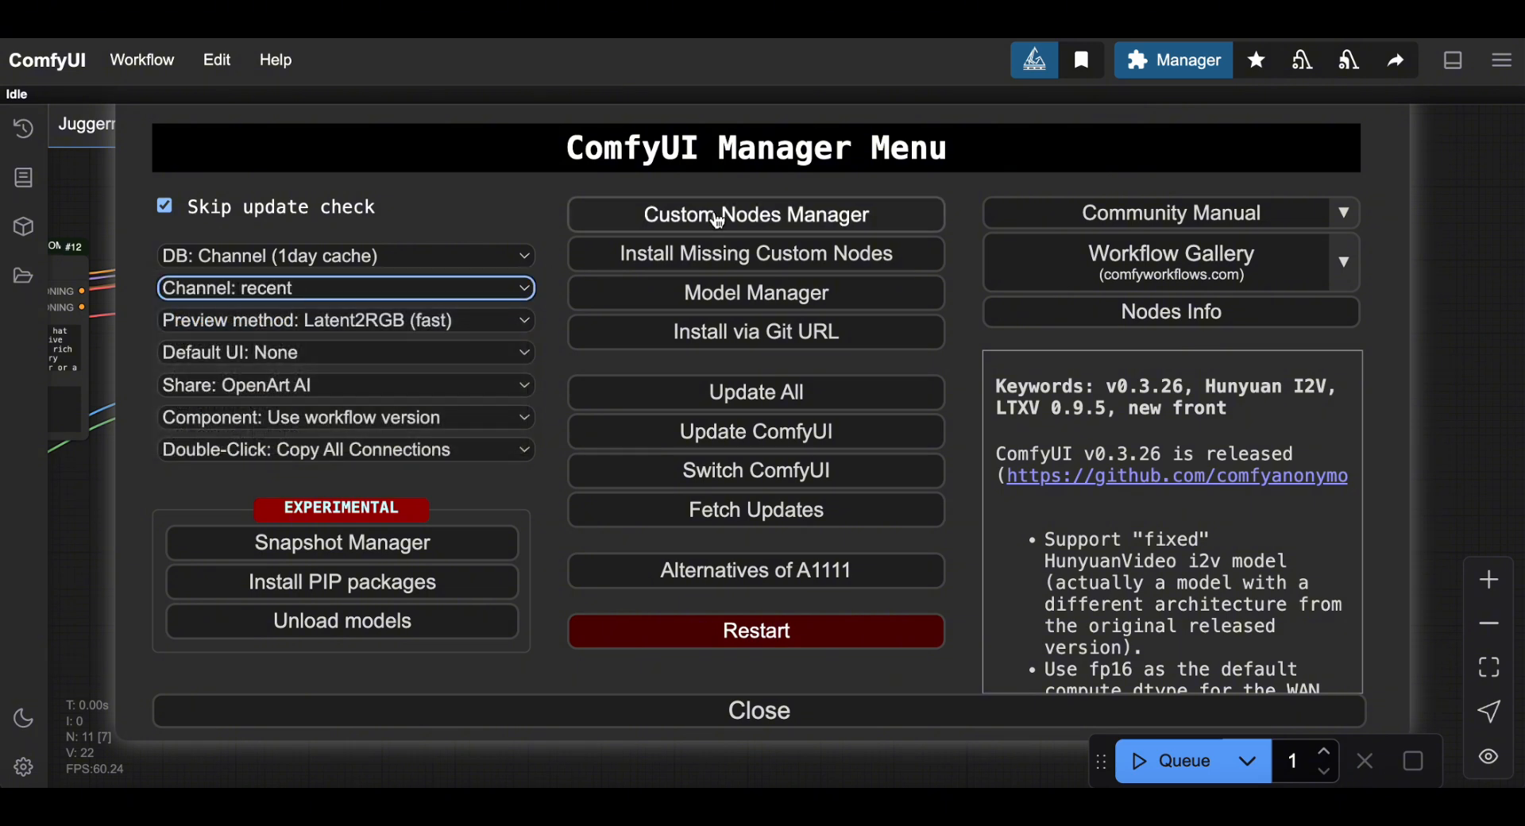
pyautogui.click(714, 216)
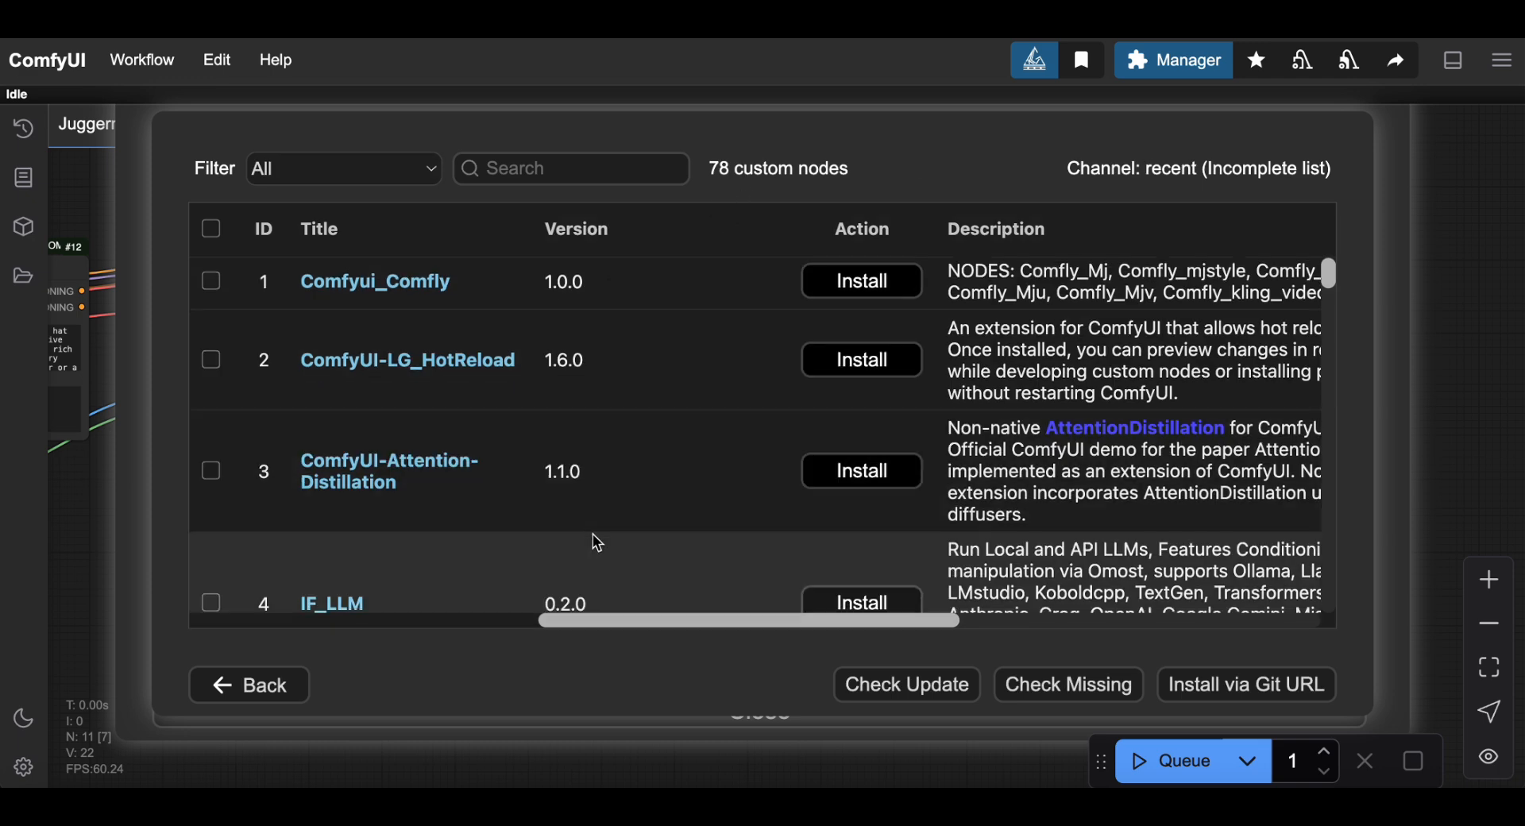
pyautogui.scroll(-1, 594, 544)
pyautogui.scroll(1, 598, 542)
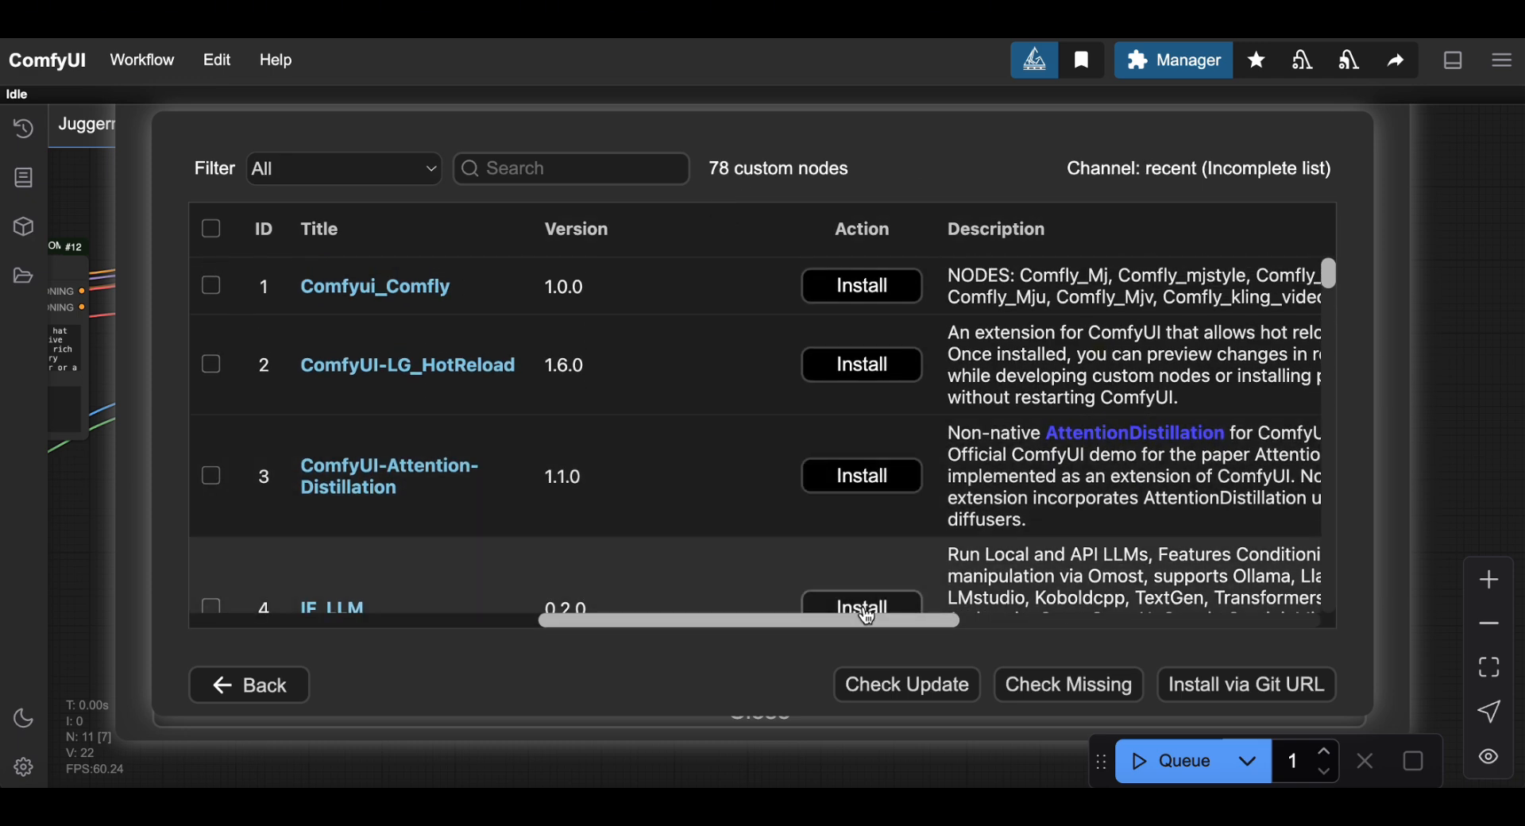
pyautogui.click(263, 686)
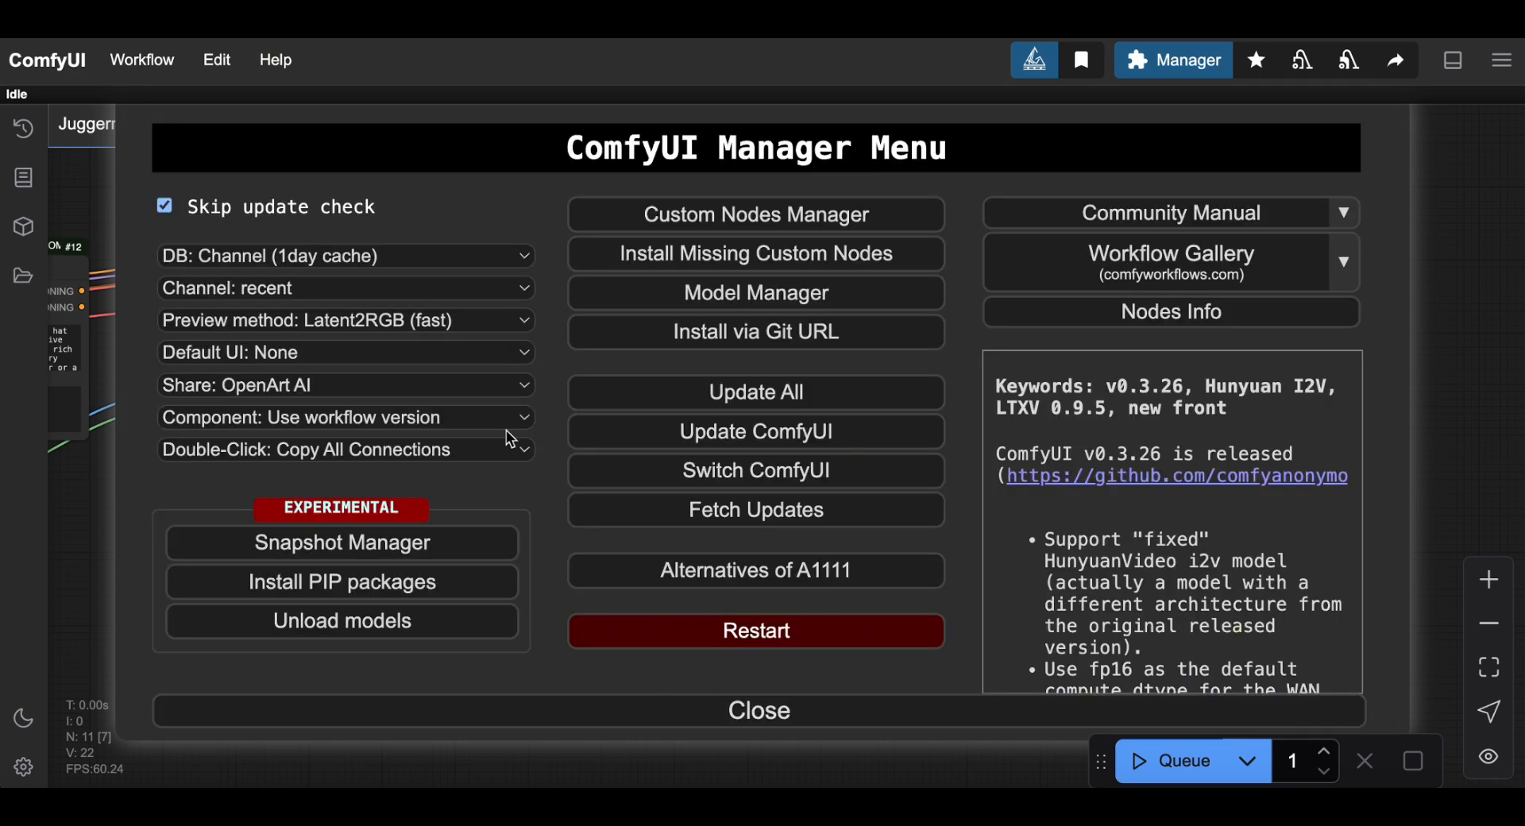
# Try None (very fast) previews, restore Latent2RGB (fast), and close the Manager.
pyautogui.click(376, 333)
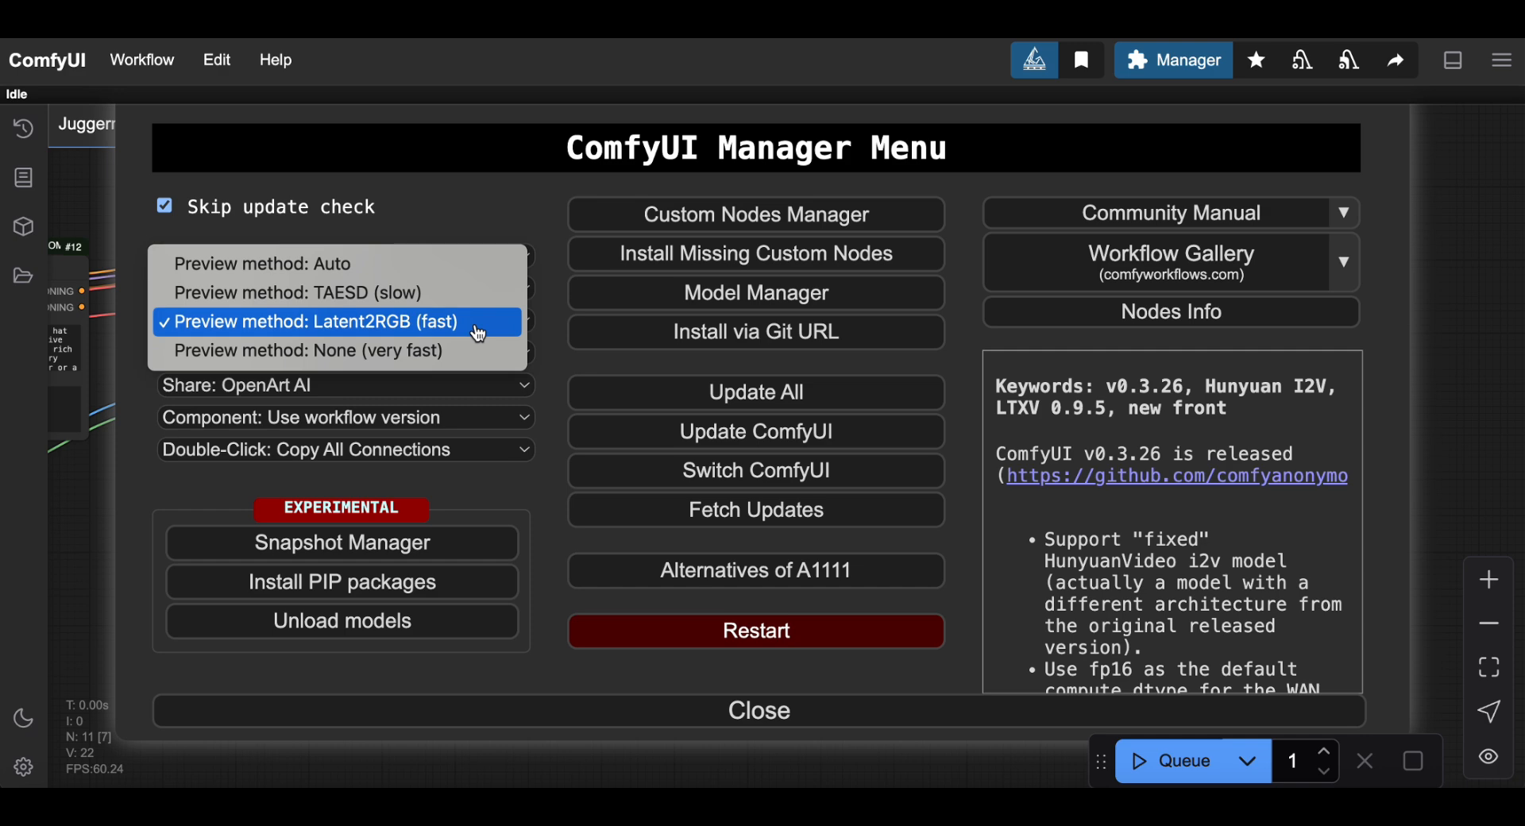
pyautogui.click(359, 351)
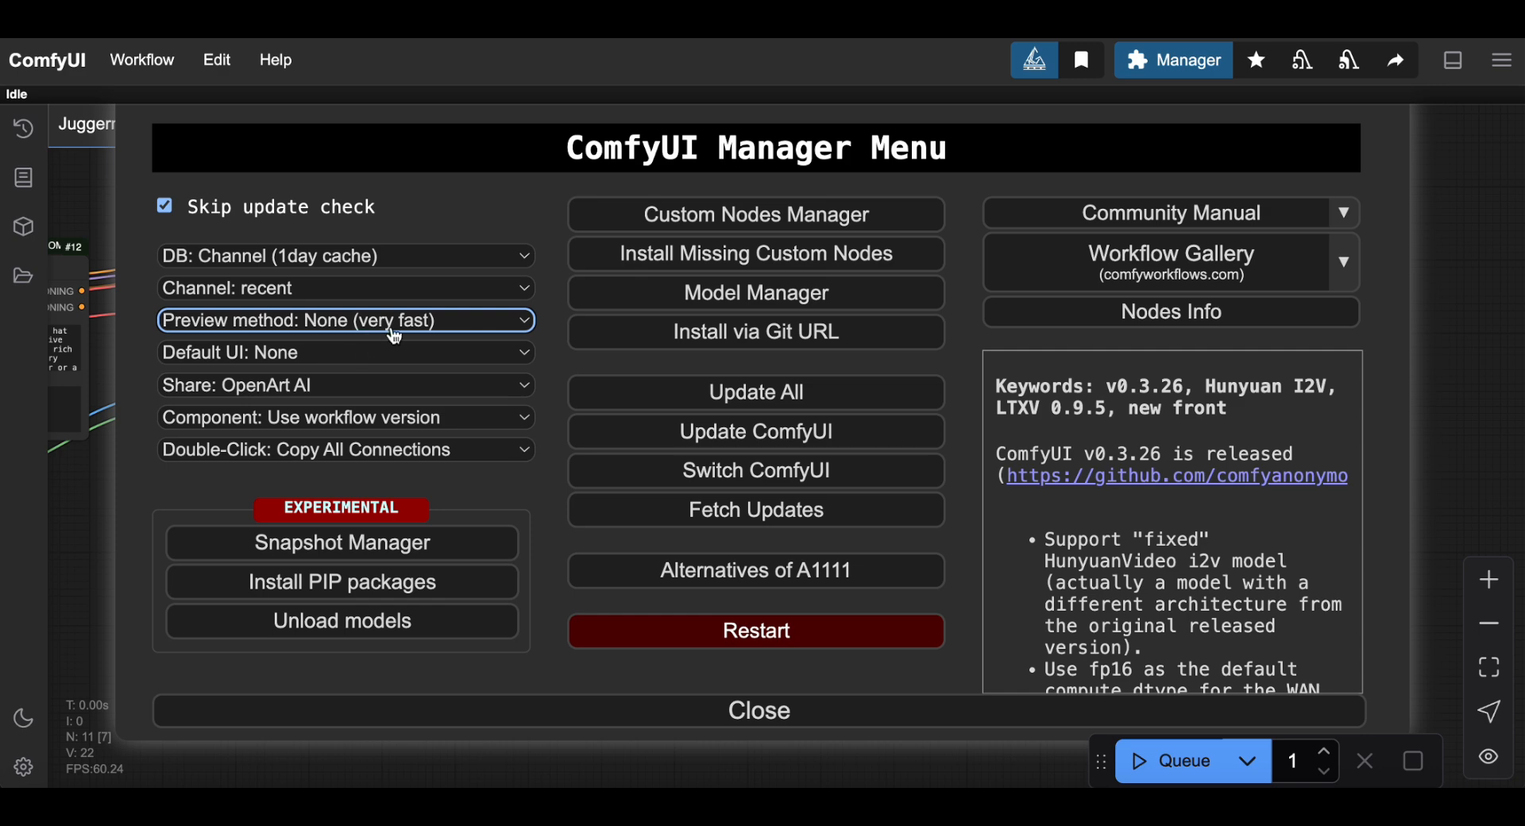
pyautogui.click(486, 327)
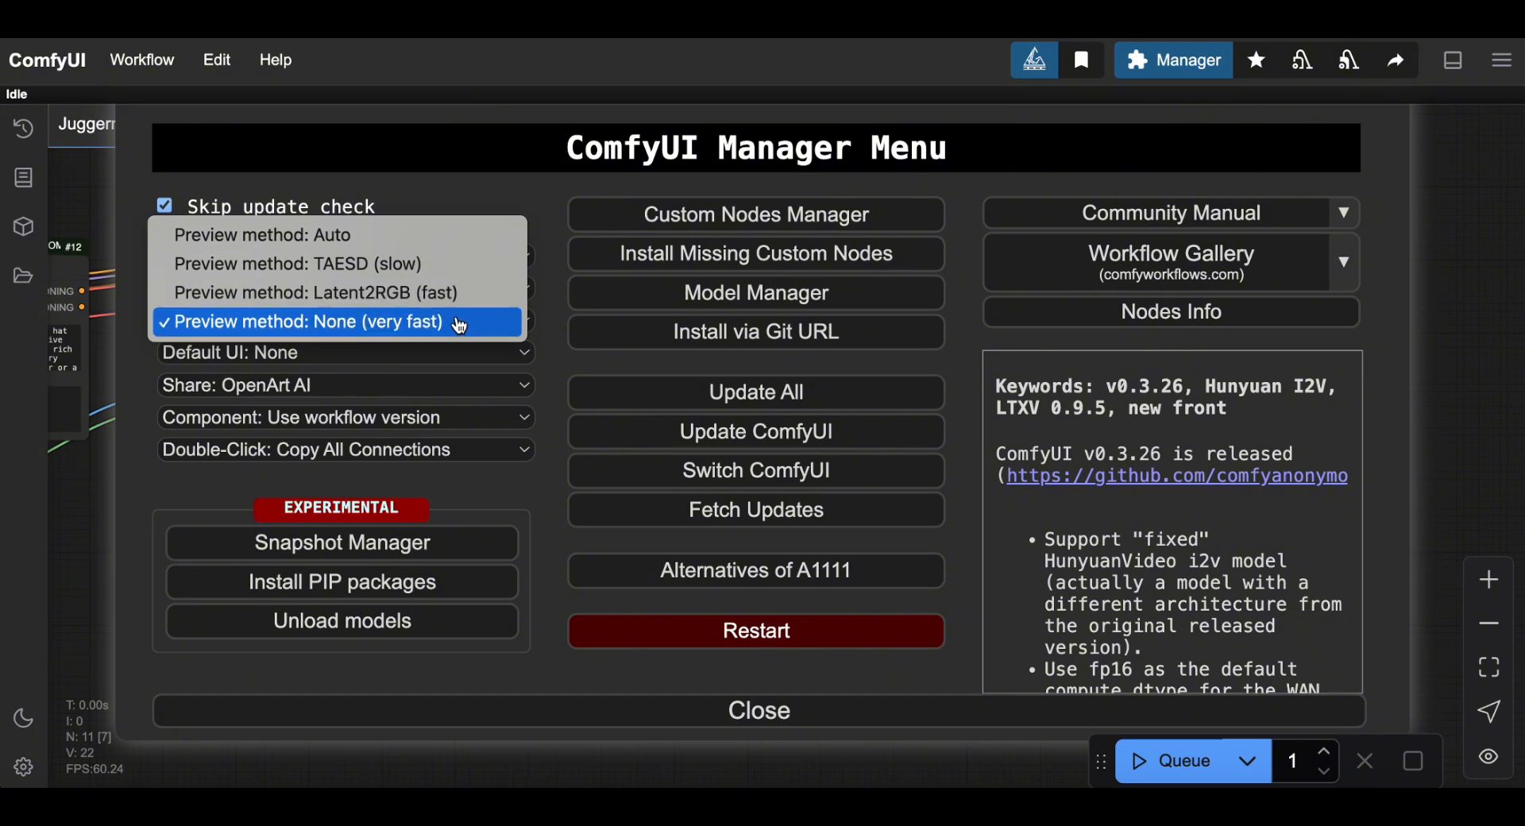
pyautogui.click(427, 297)
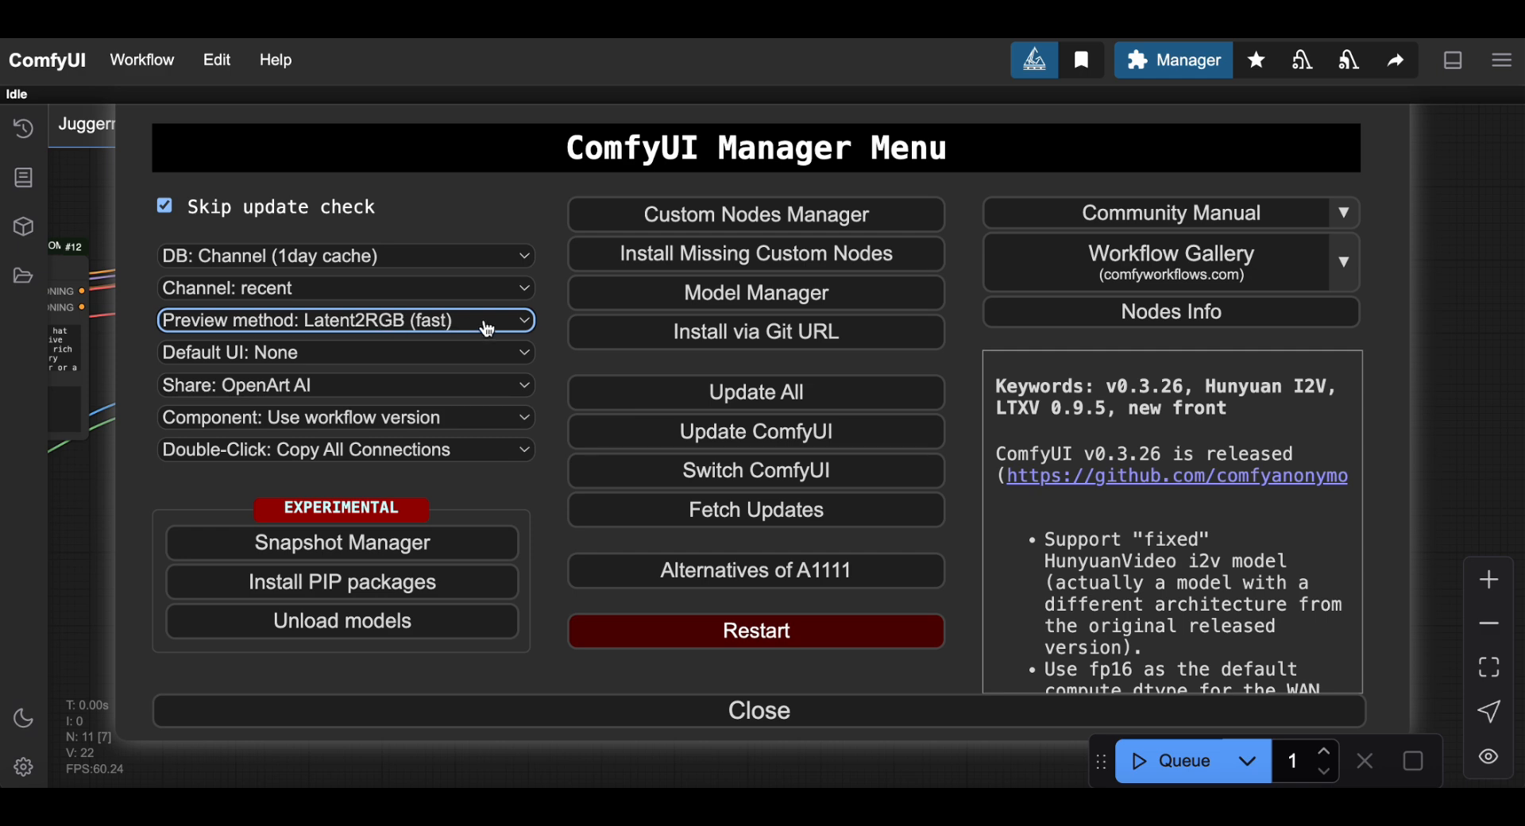
pyautogui.click(755, 712)
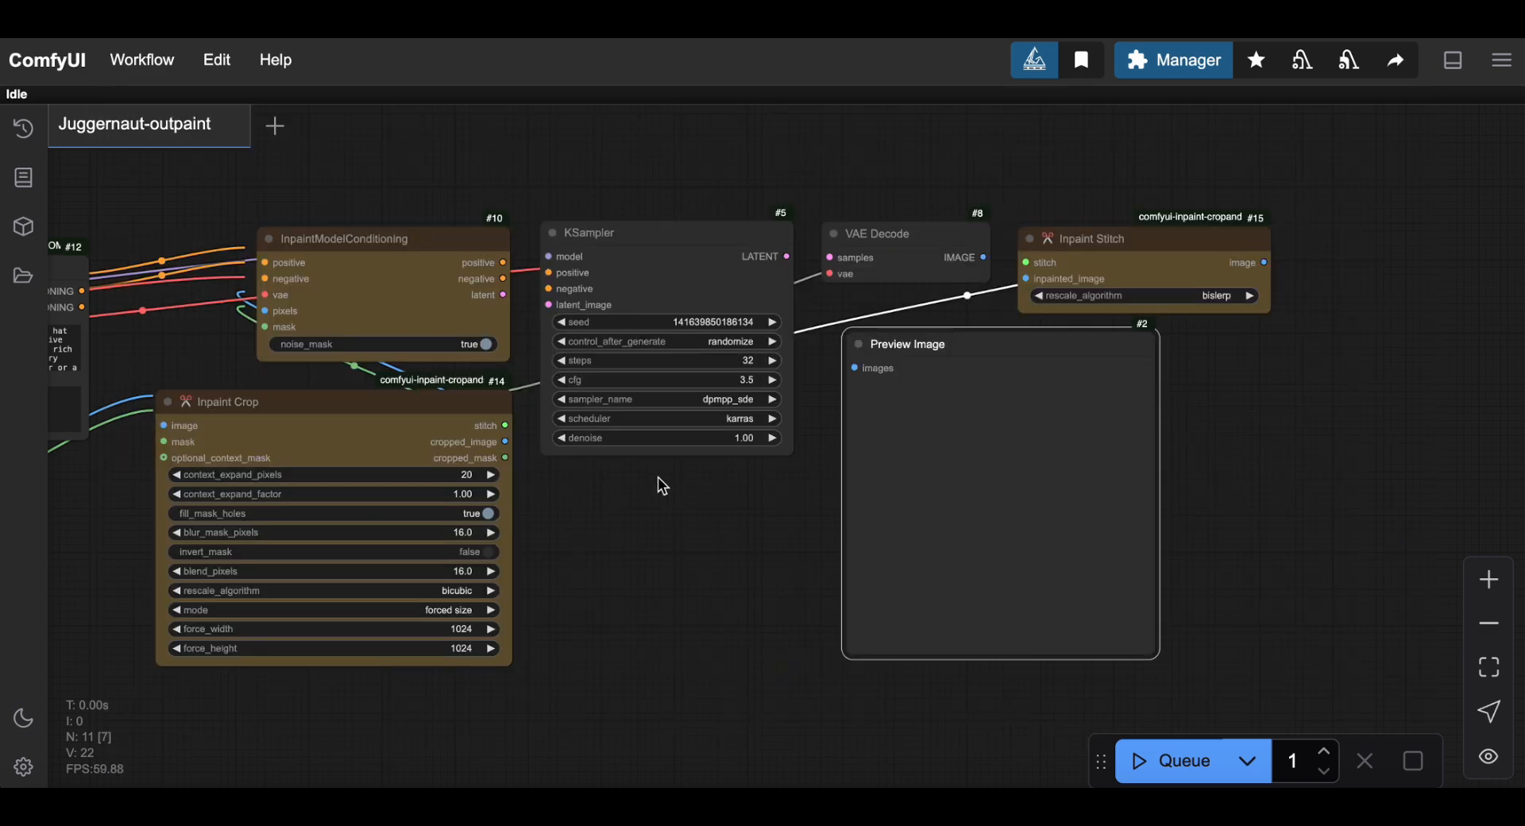
# Resize the KSampler node to cover the preview area and reopen the Manager menu.
pyautogui.moveTo(789, 453); pyautogui.dragTo(888, 711)
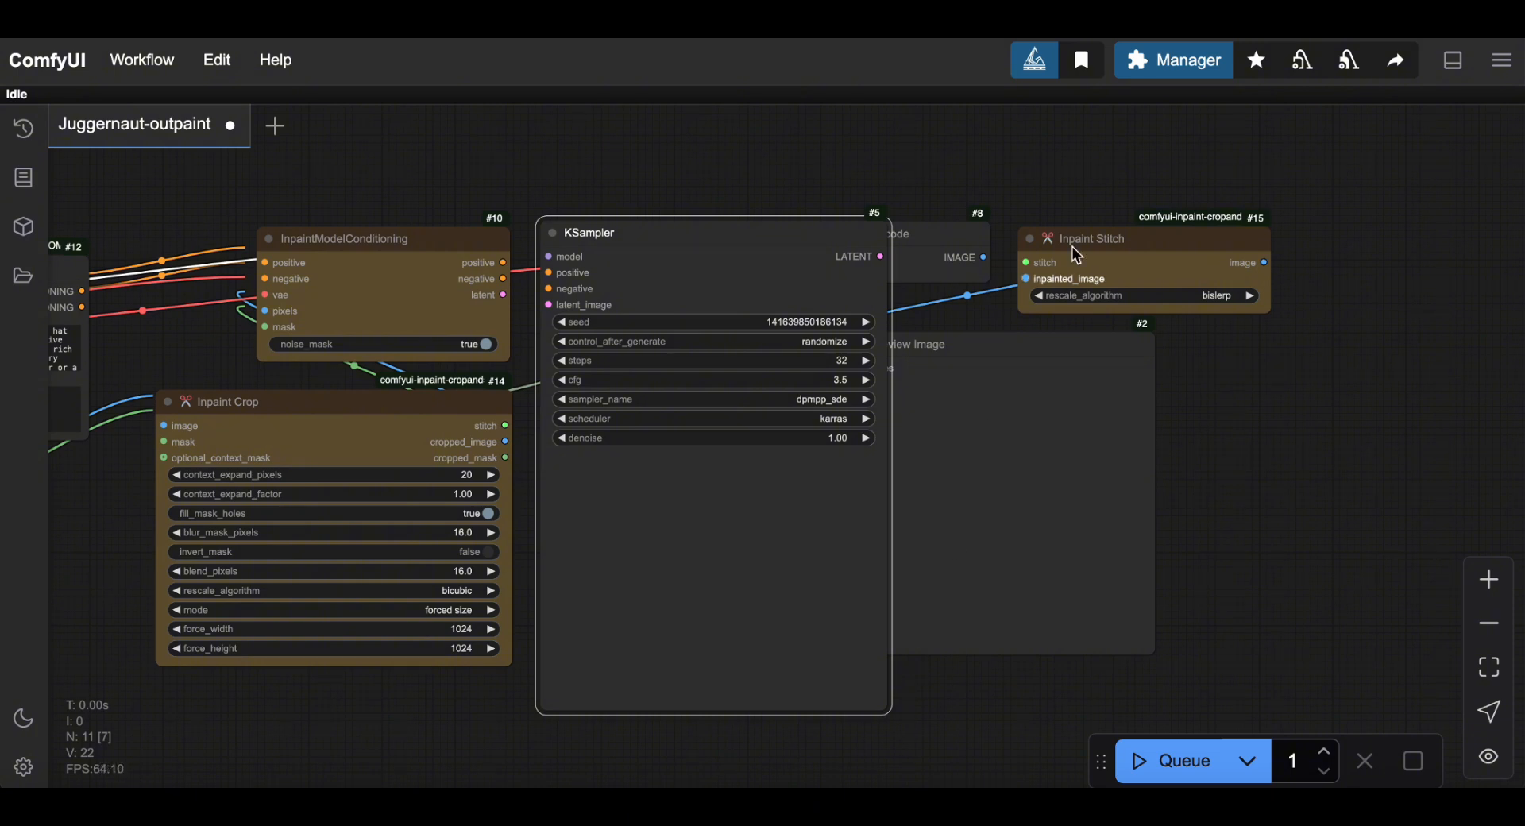
pyautogui.click(1137, 58)
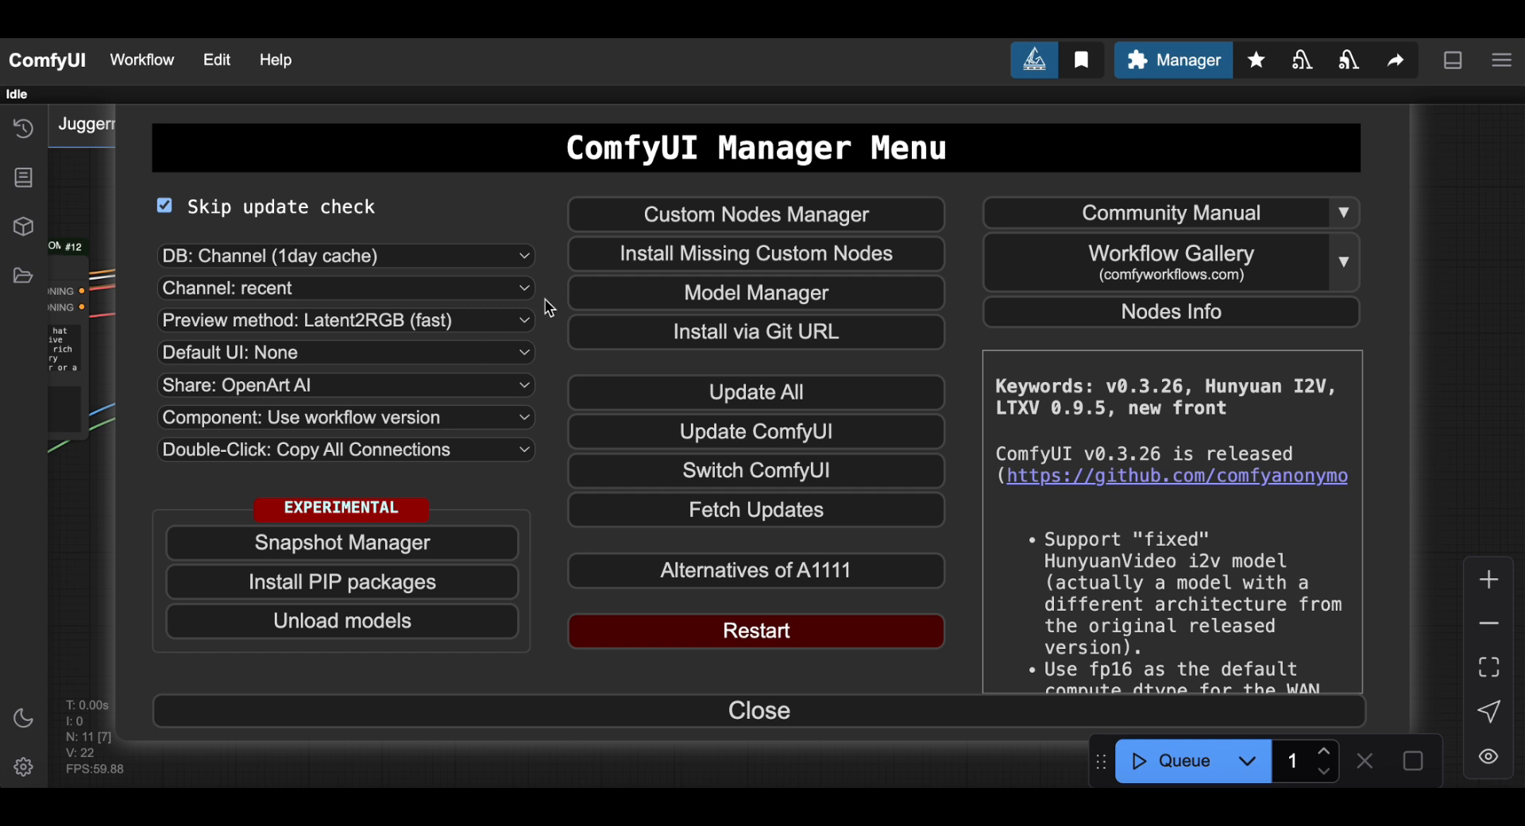
# Try TAESD (slow) previews, then settle on None (very fast) as the preview method.
pyautogui.click(483, 321)
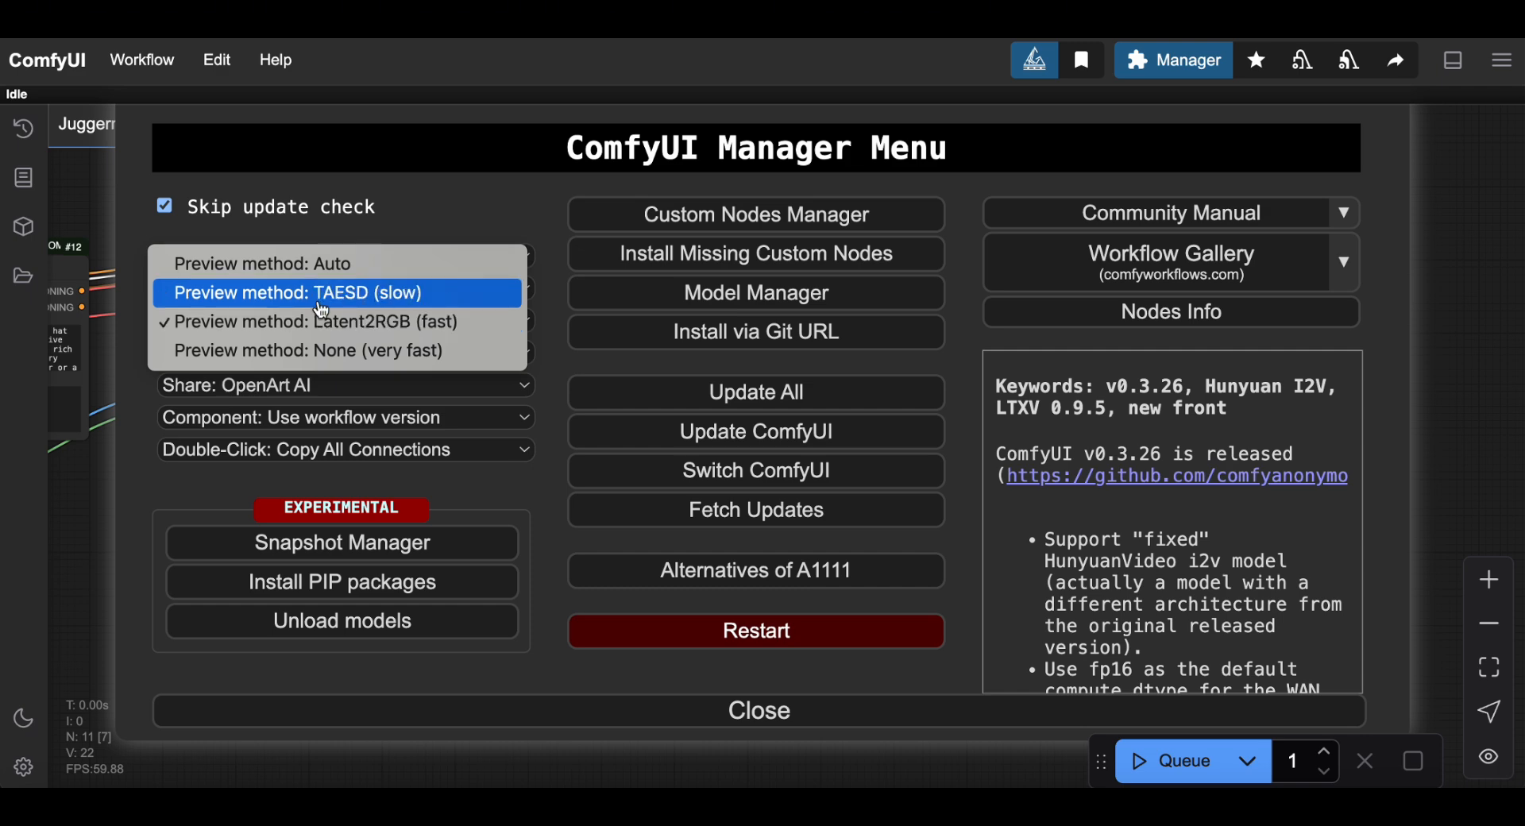
pyautogui.click(449, 295)
pyautogui.click(461, 324)
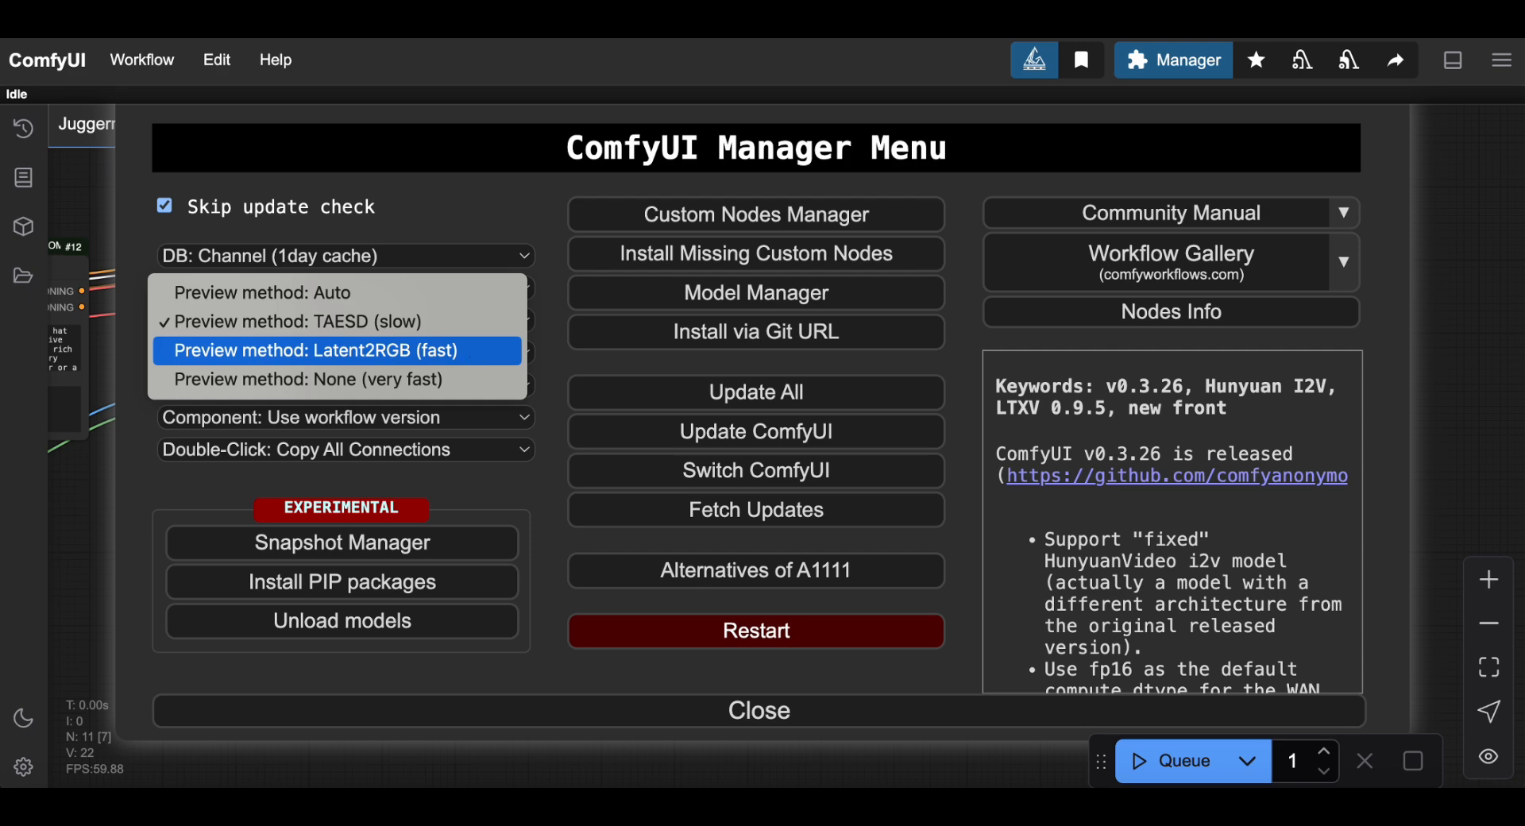
pyautogui.click(458, 384)
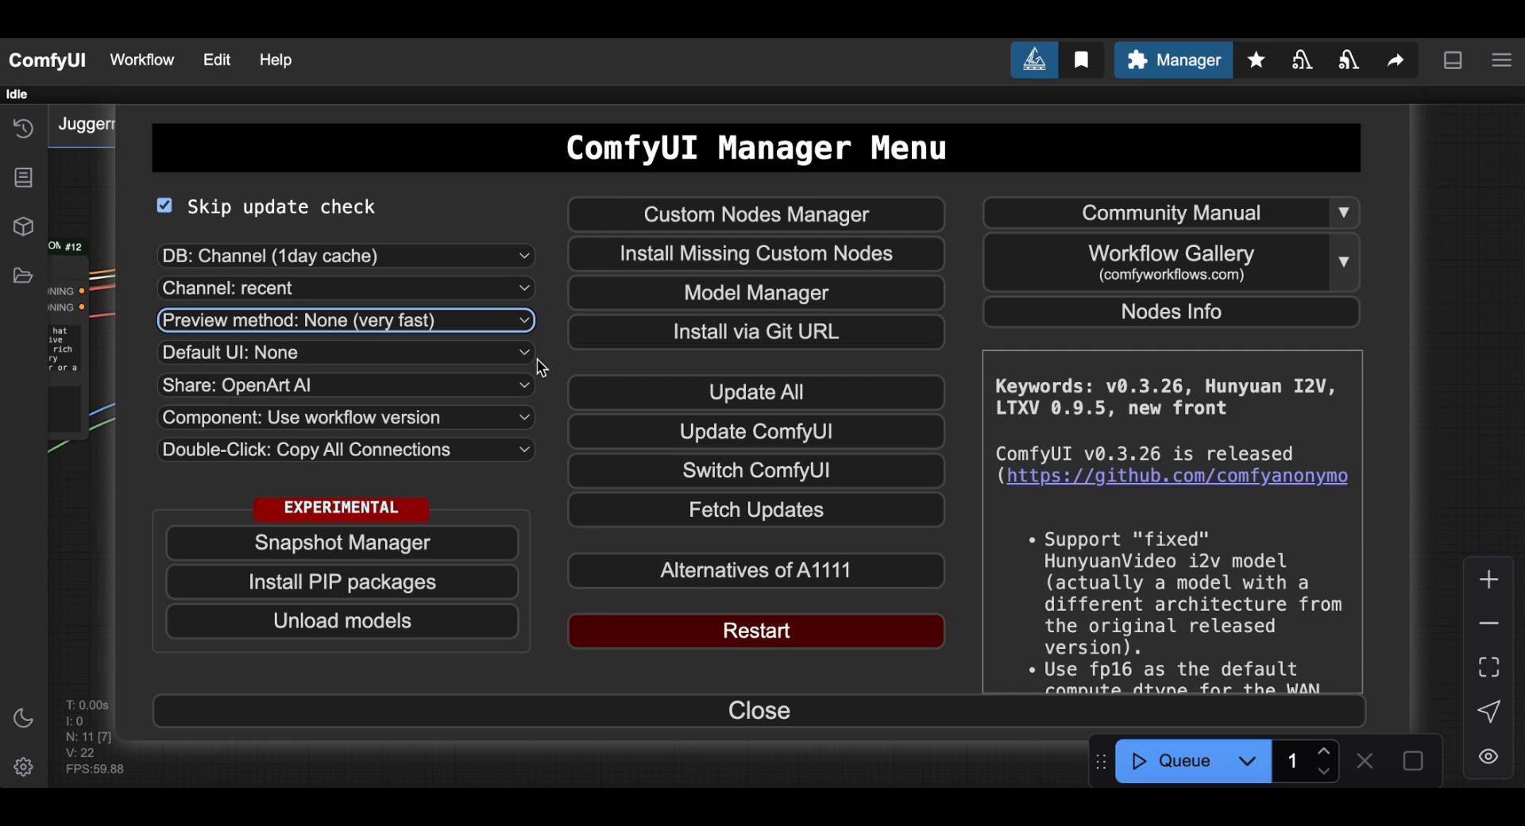
pyautogui.click(472, 364)
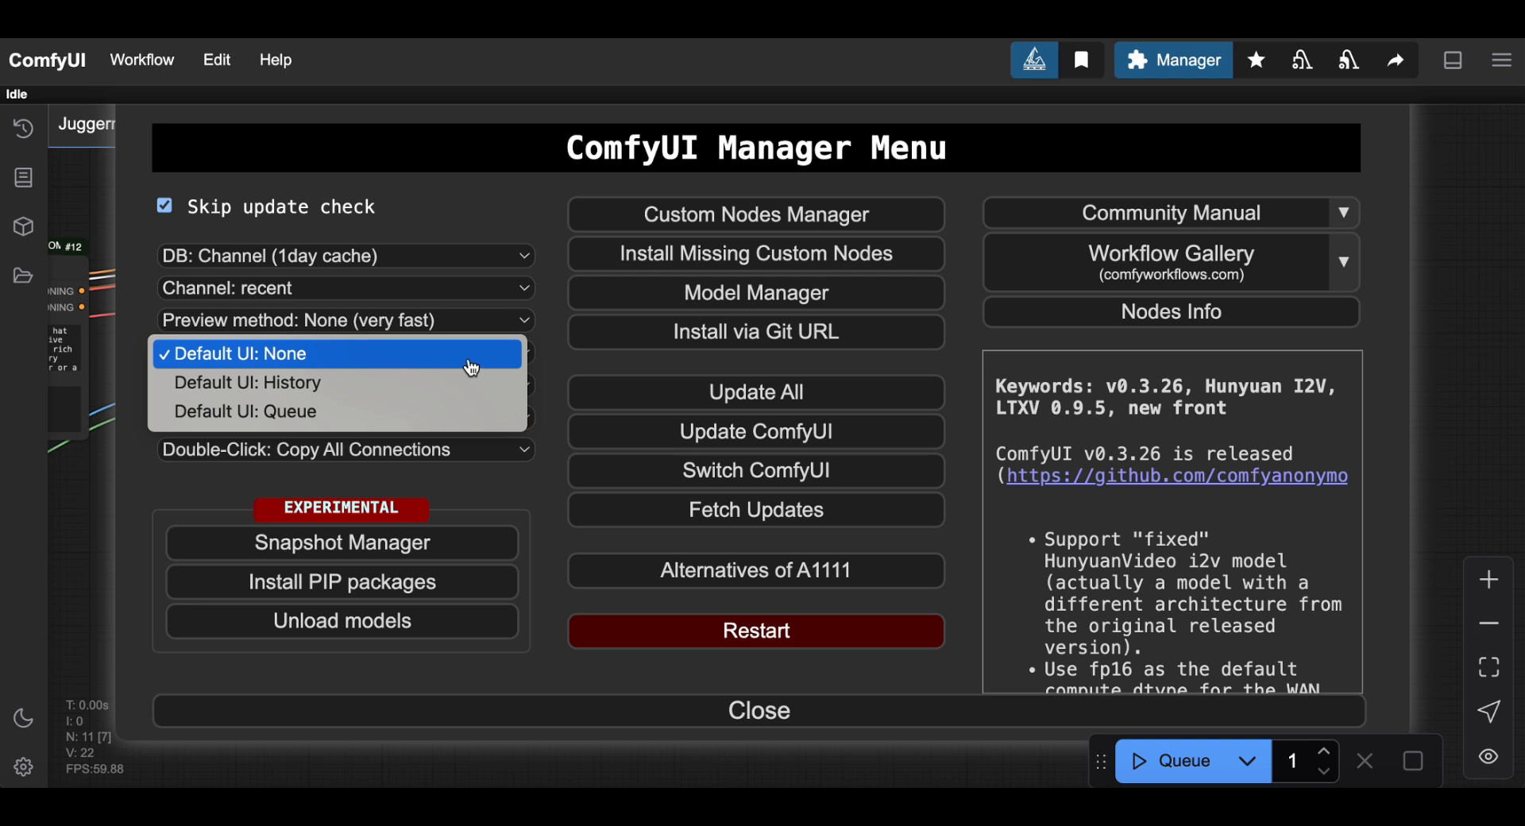
# Leave the default UI at None and show the Share destination options.
pyautogui.click(541, 343)
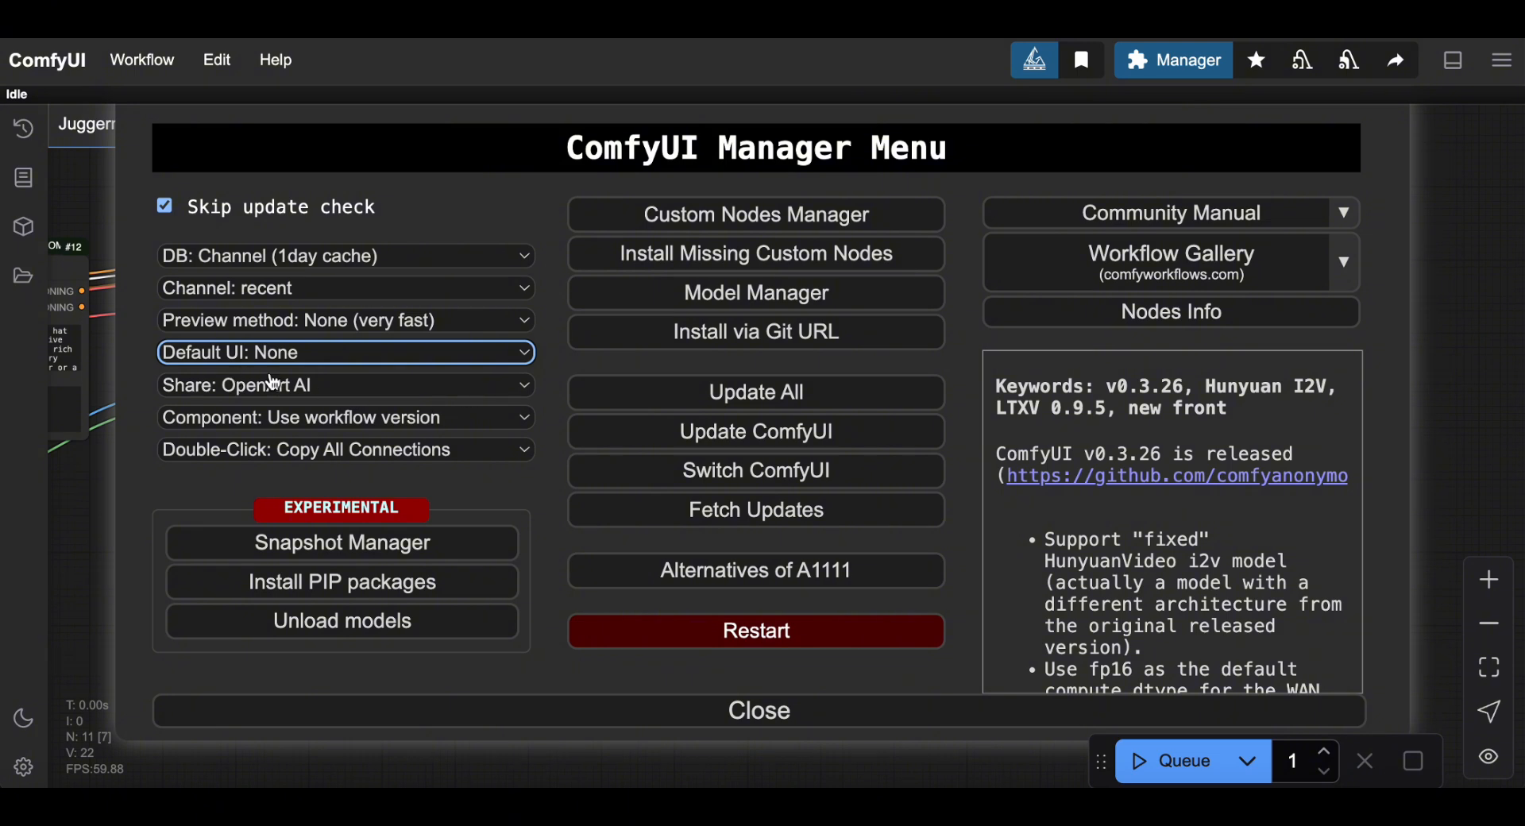
pyautogui.click(337, 389)
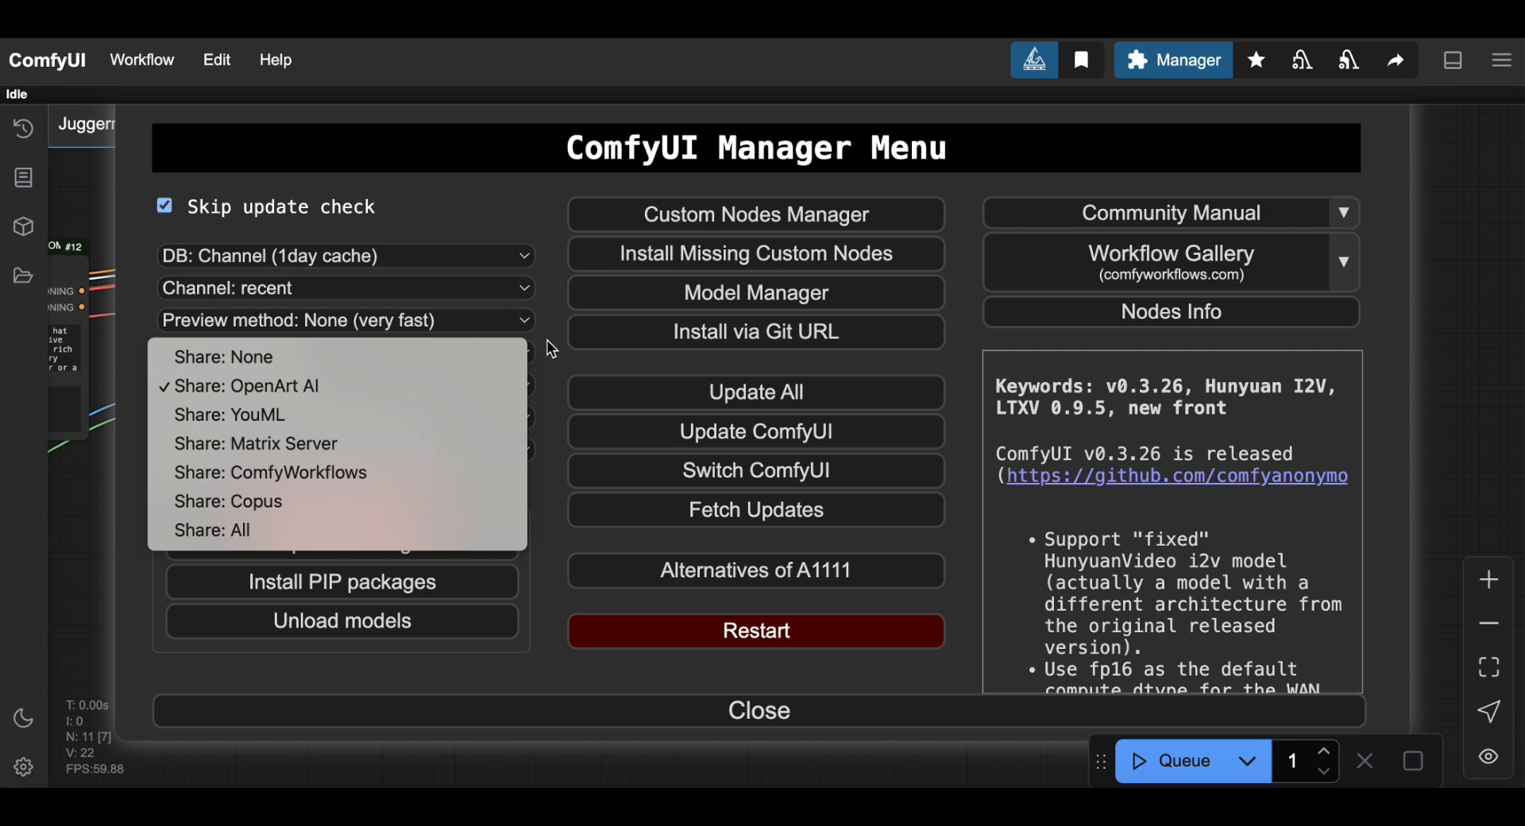
# Keep the Manager's Share setting at None, then show the Component version choices.
pyautogui.click(503, 357)
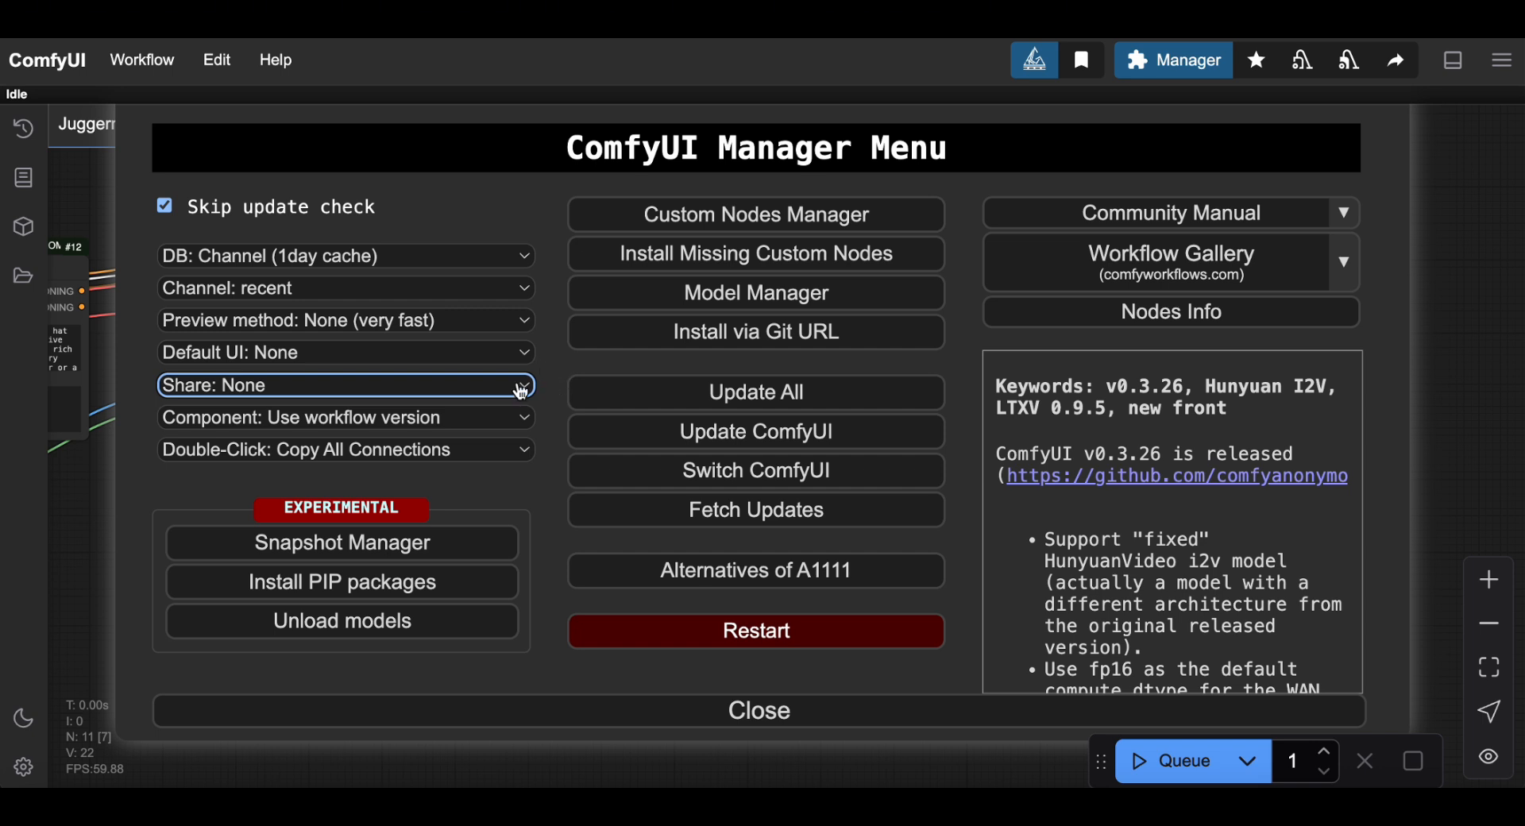
pyautogui.click(520, 386)
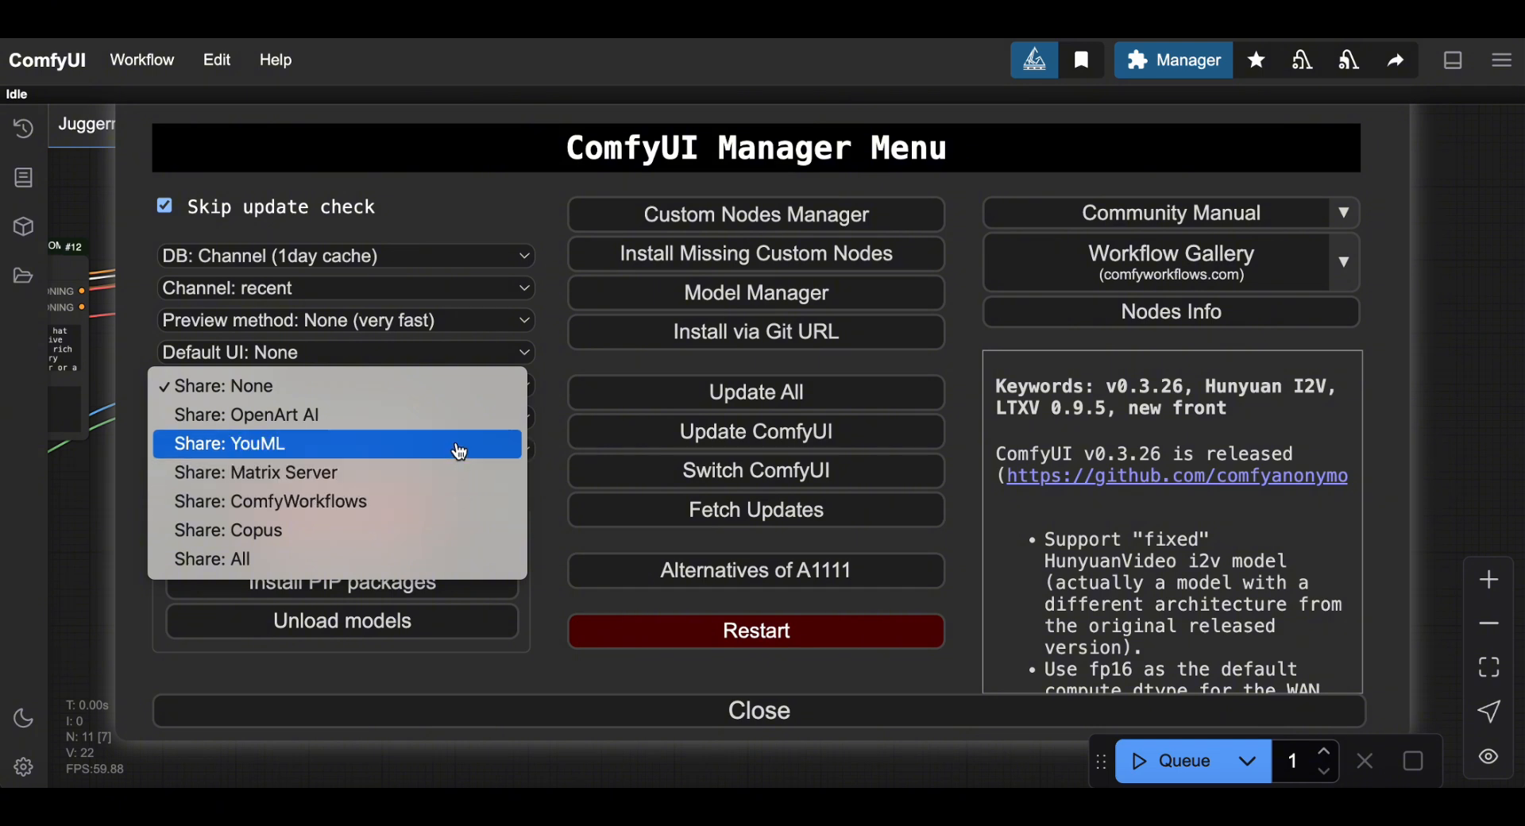
pyautogui.click(556, 351)
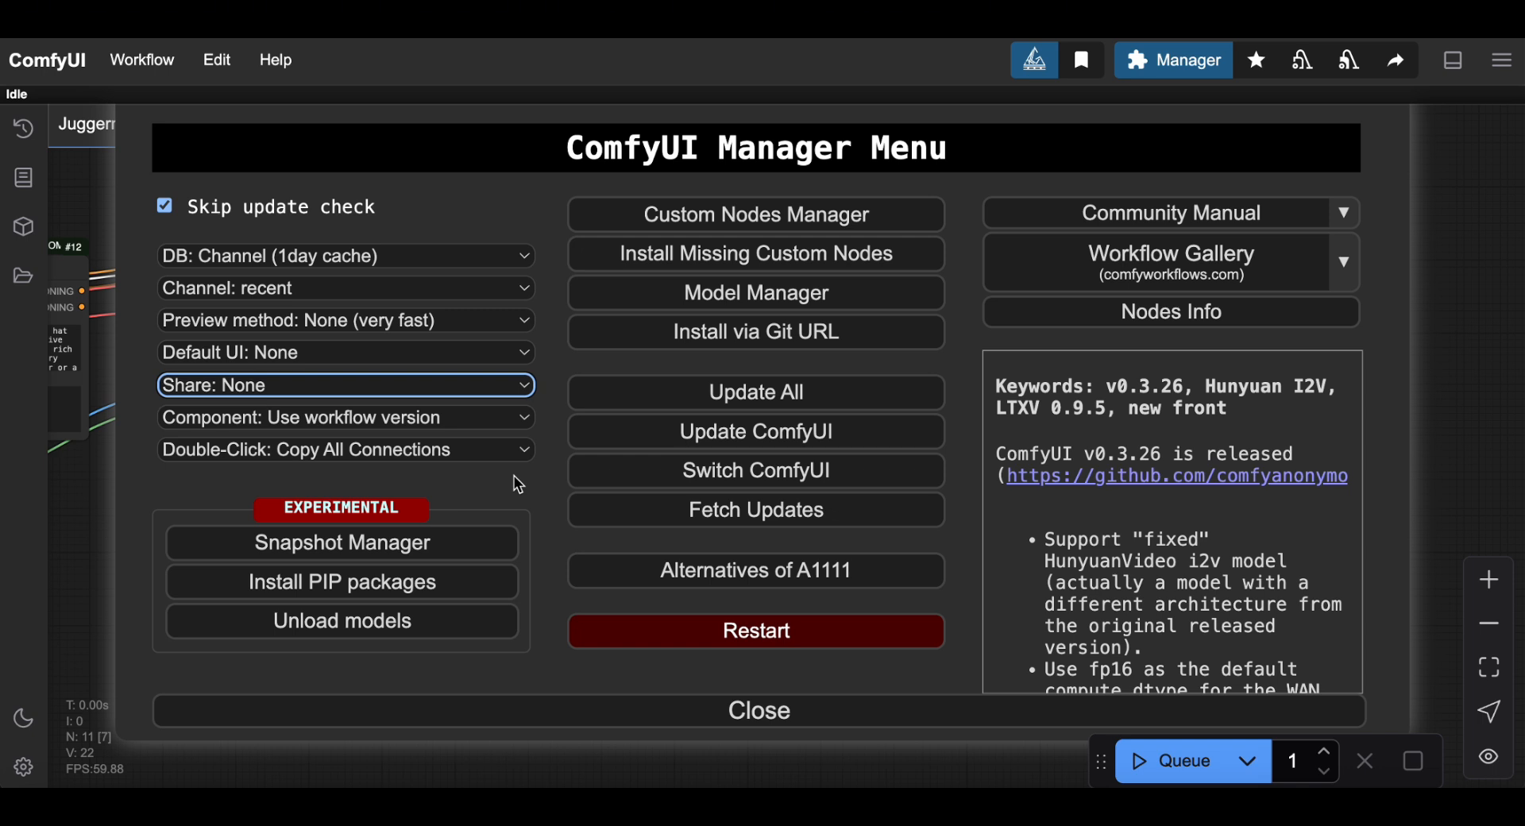
pyautogui.click(493, 389)
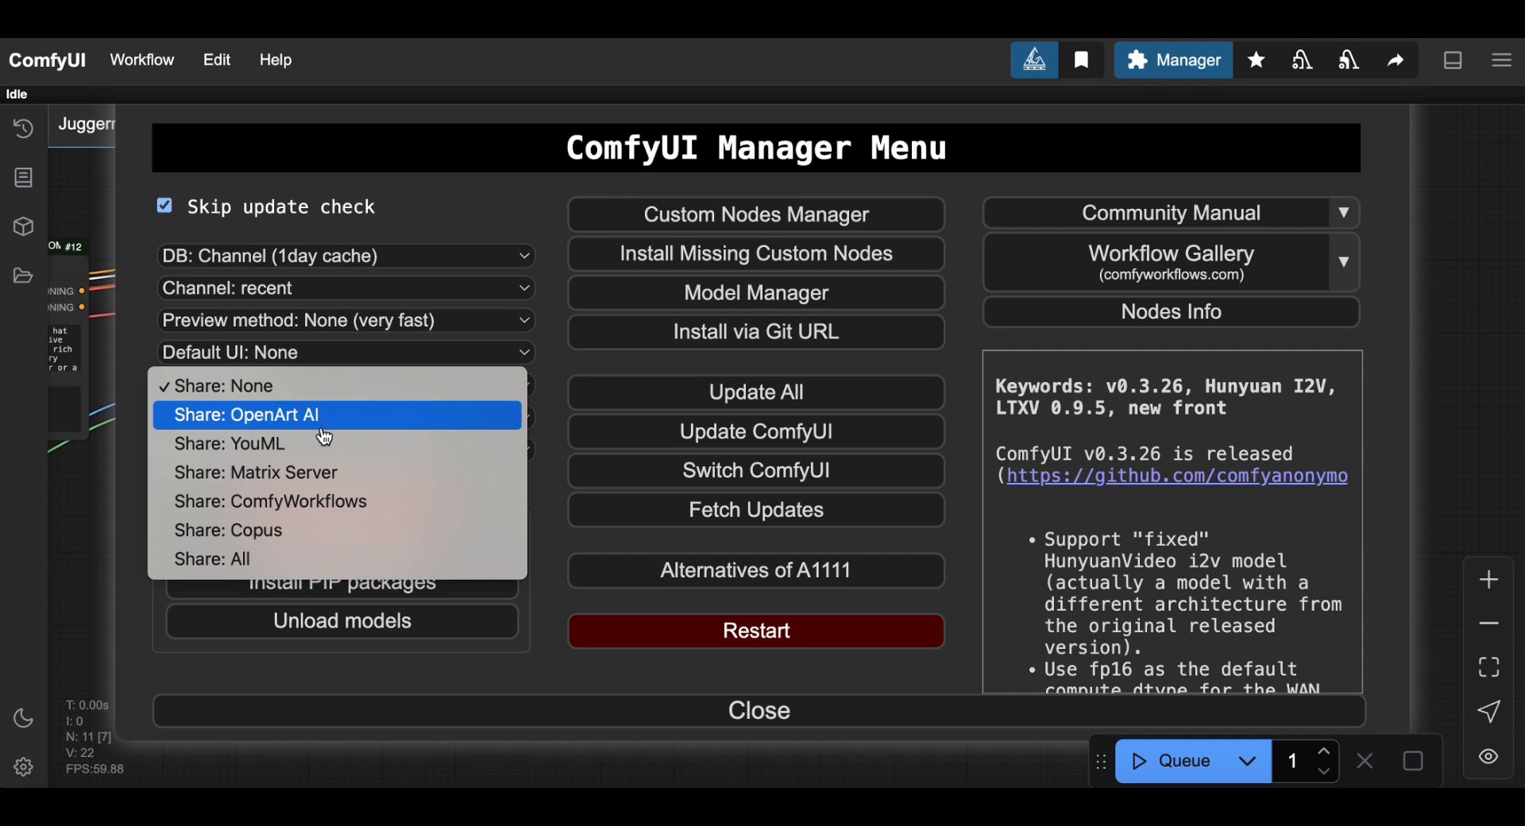
pyautogui.click(546, 393)
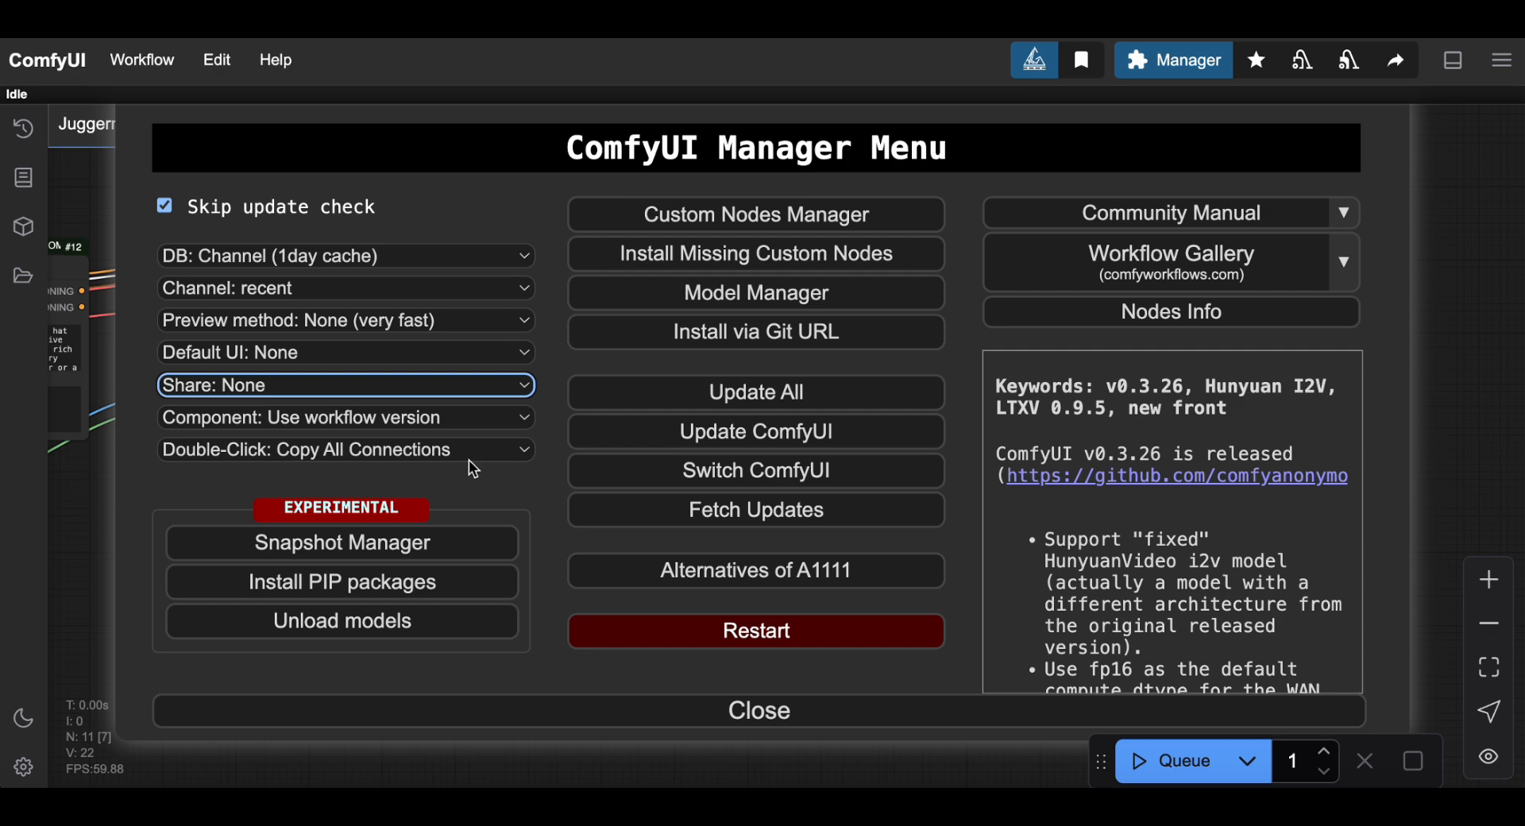
pyautogui.click(319, 422)
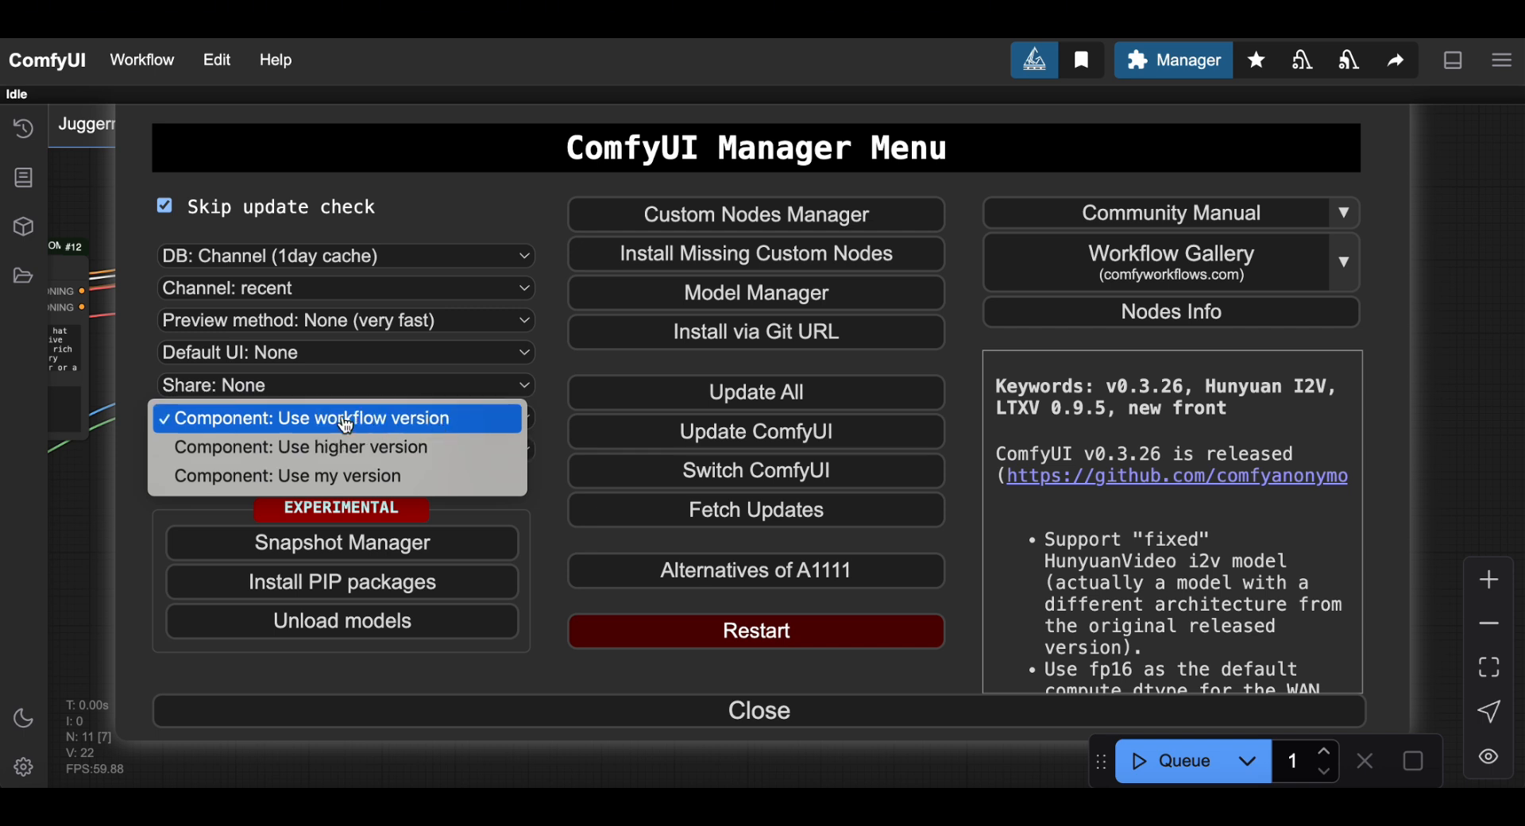
pyautogui.click(548, 404)
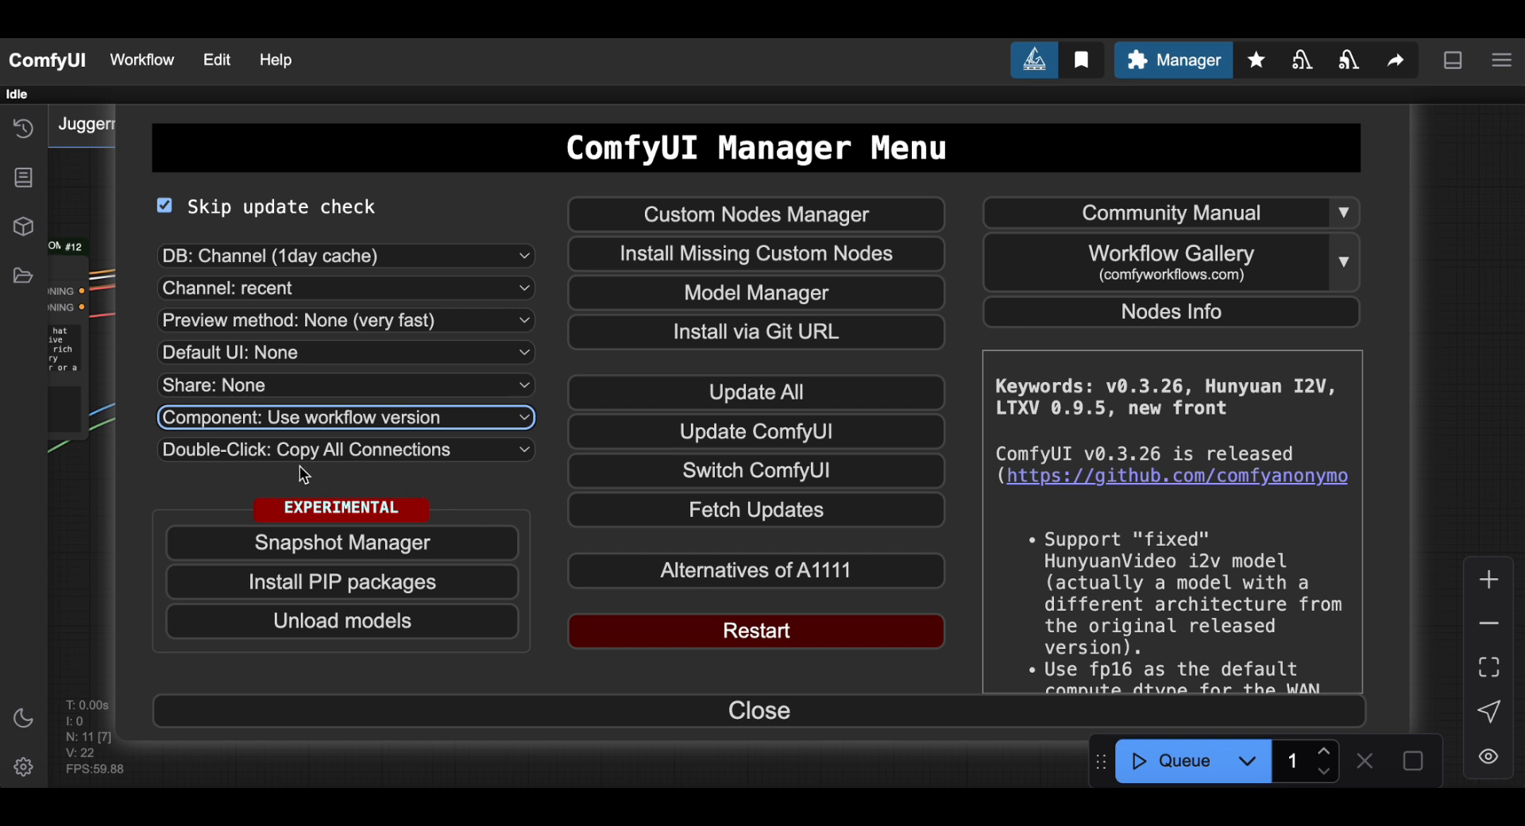
pyautogui.click(532, 484)
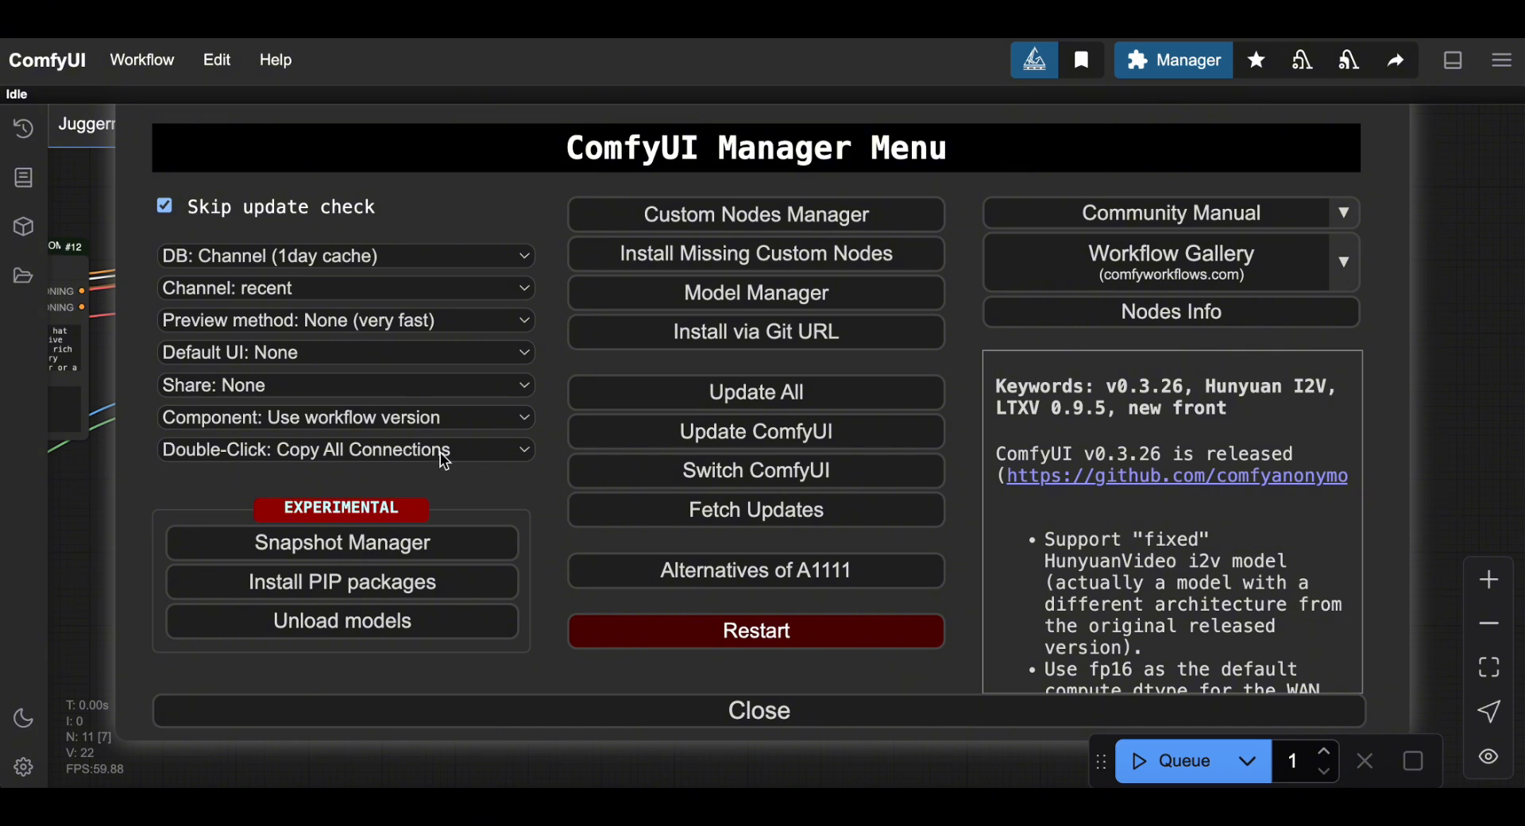
pyautogui.click(324, 451)
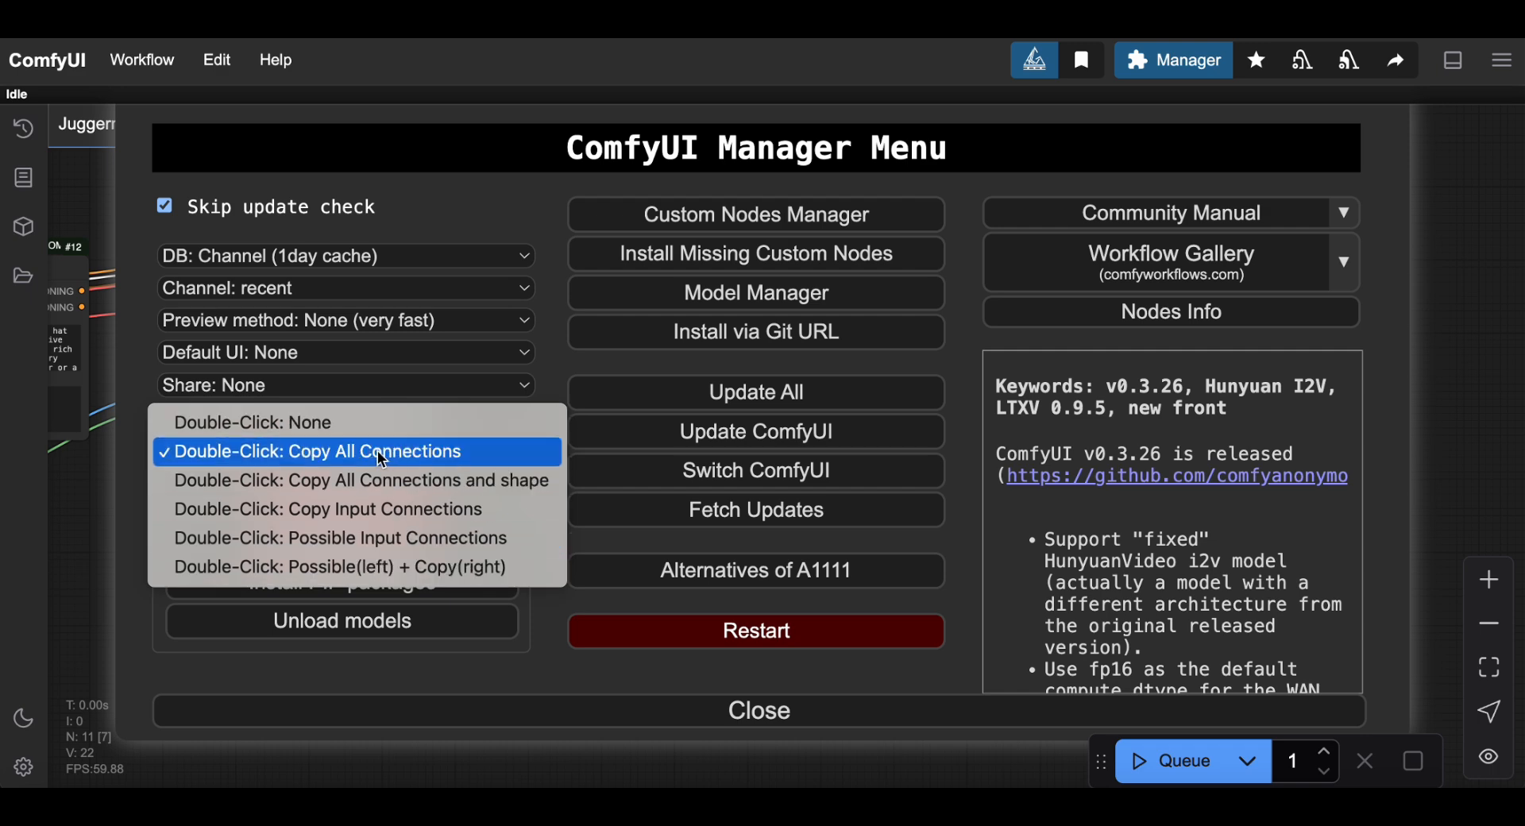
pyautogui.click(553, 368)
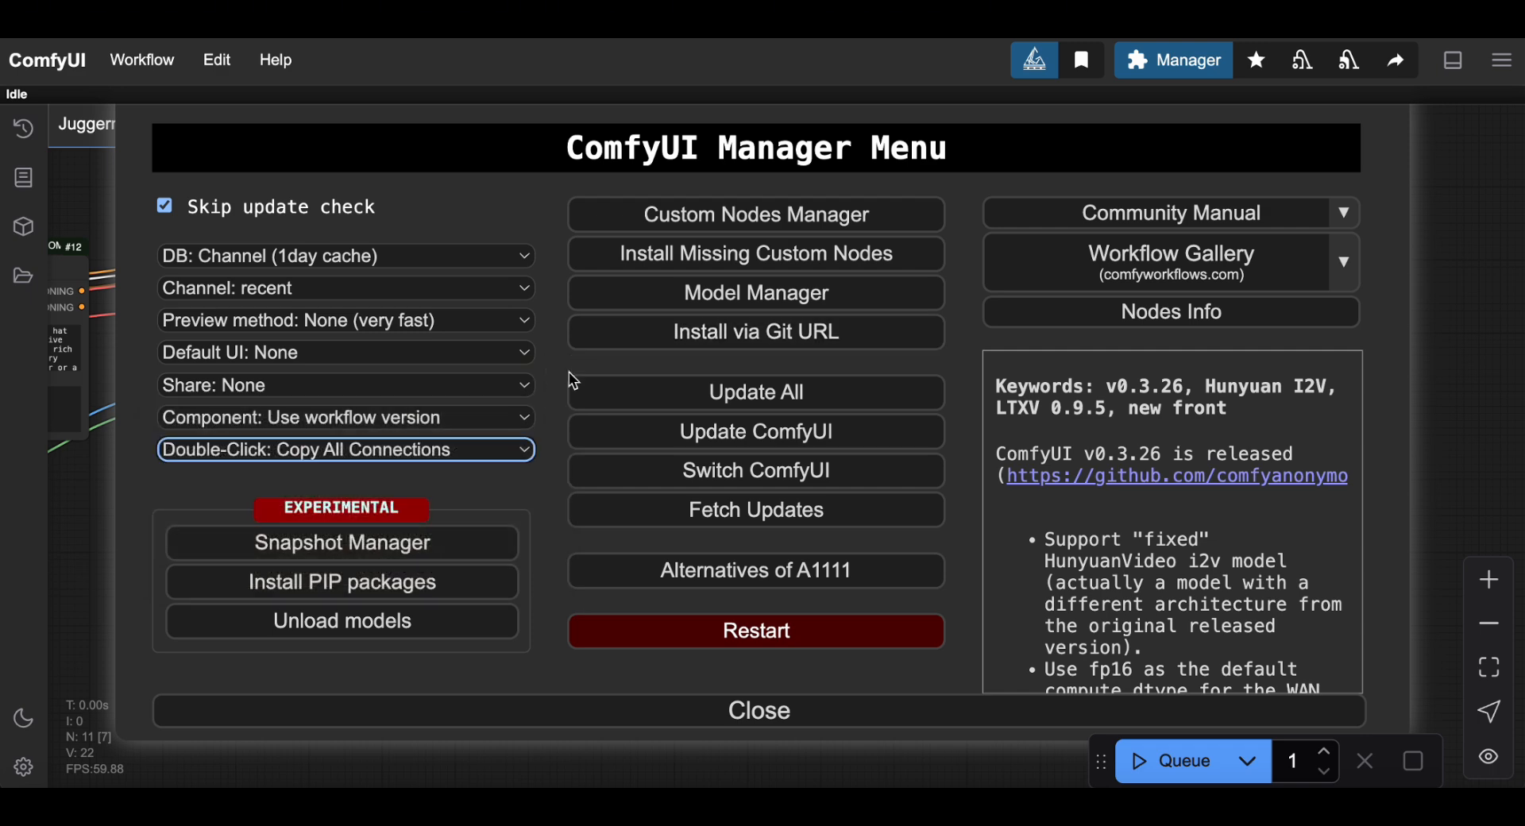
pyautogui.click(413, 542)
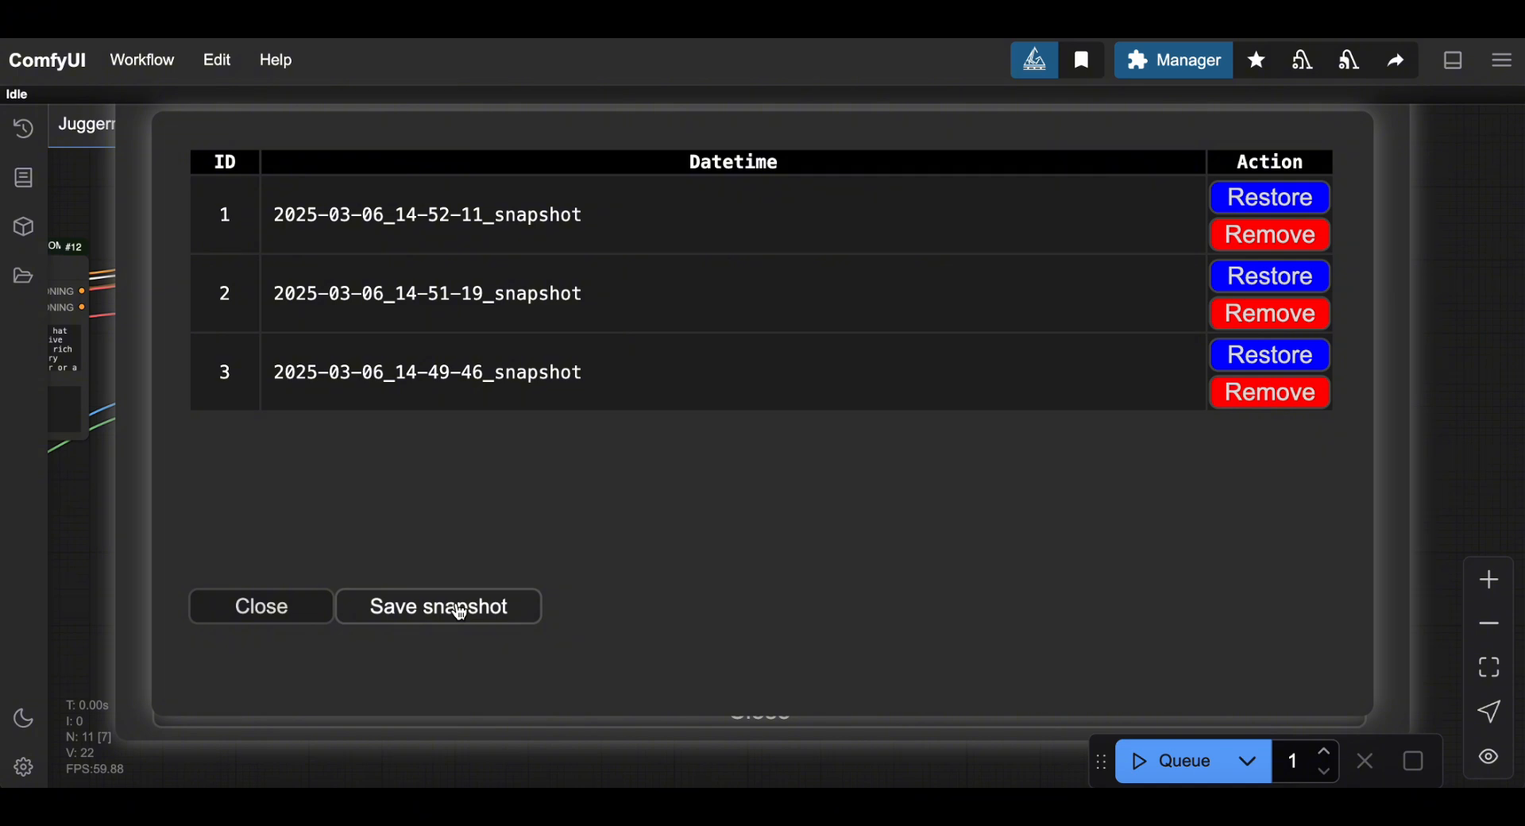
# Save snapshot 2025-03-11_07-55-17 and close the snapshot list.
pyautogui.click(395, 608)
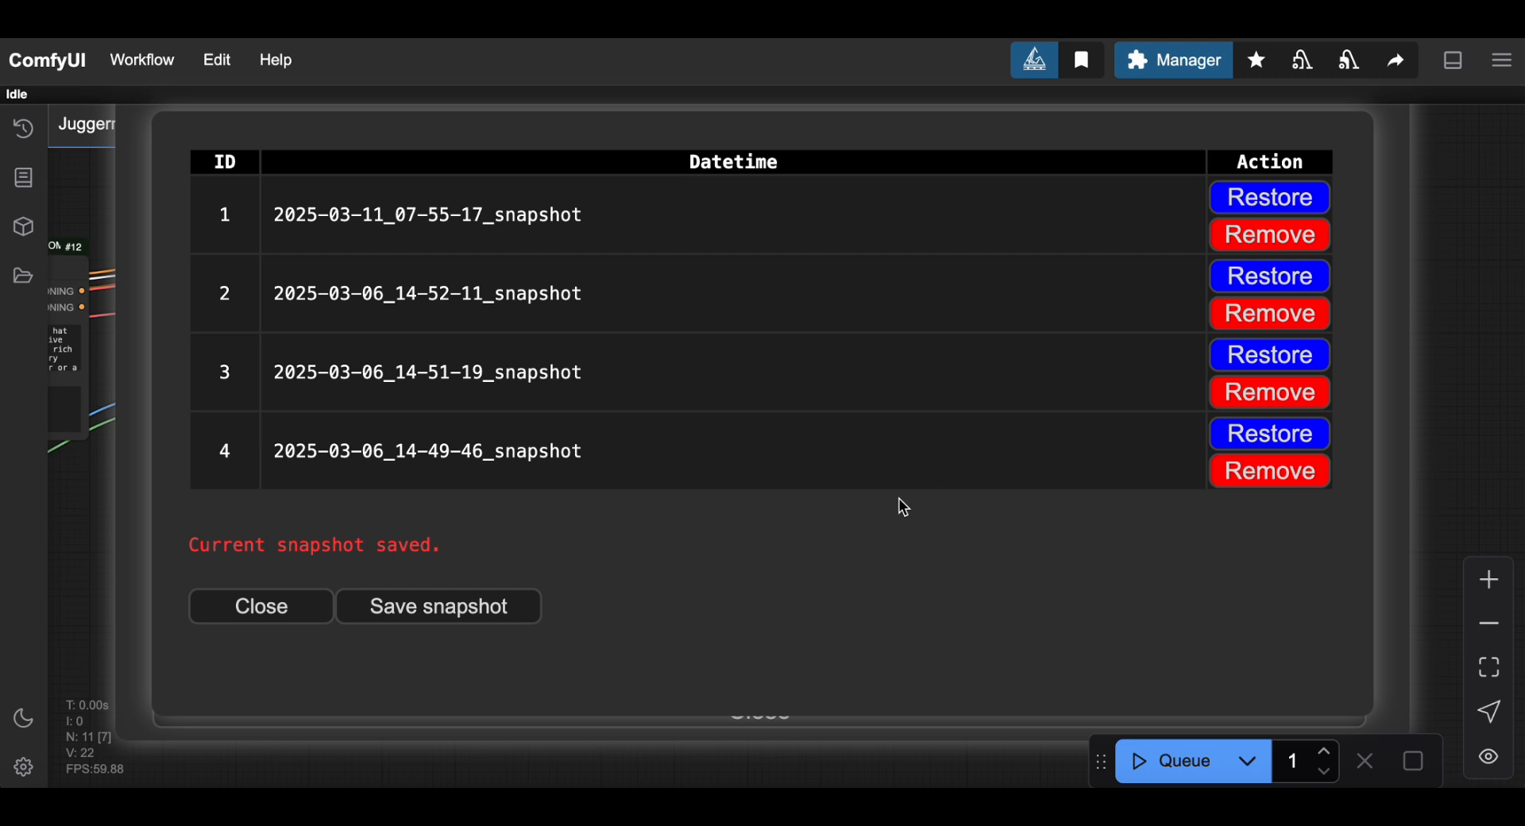
pyautogui.click(300, 612)
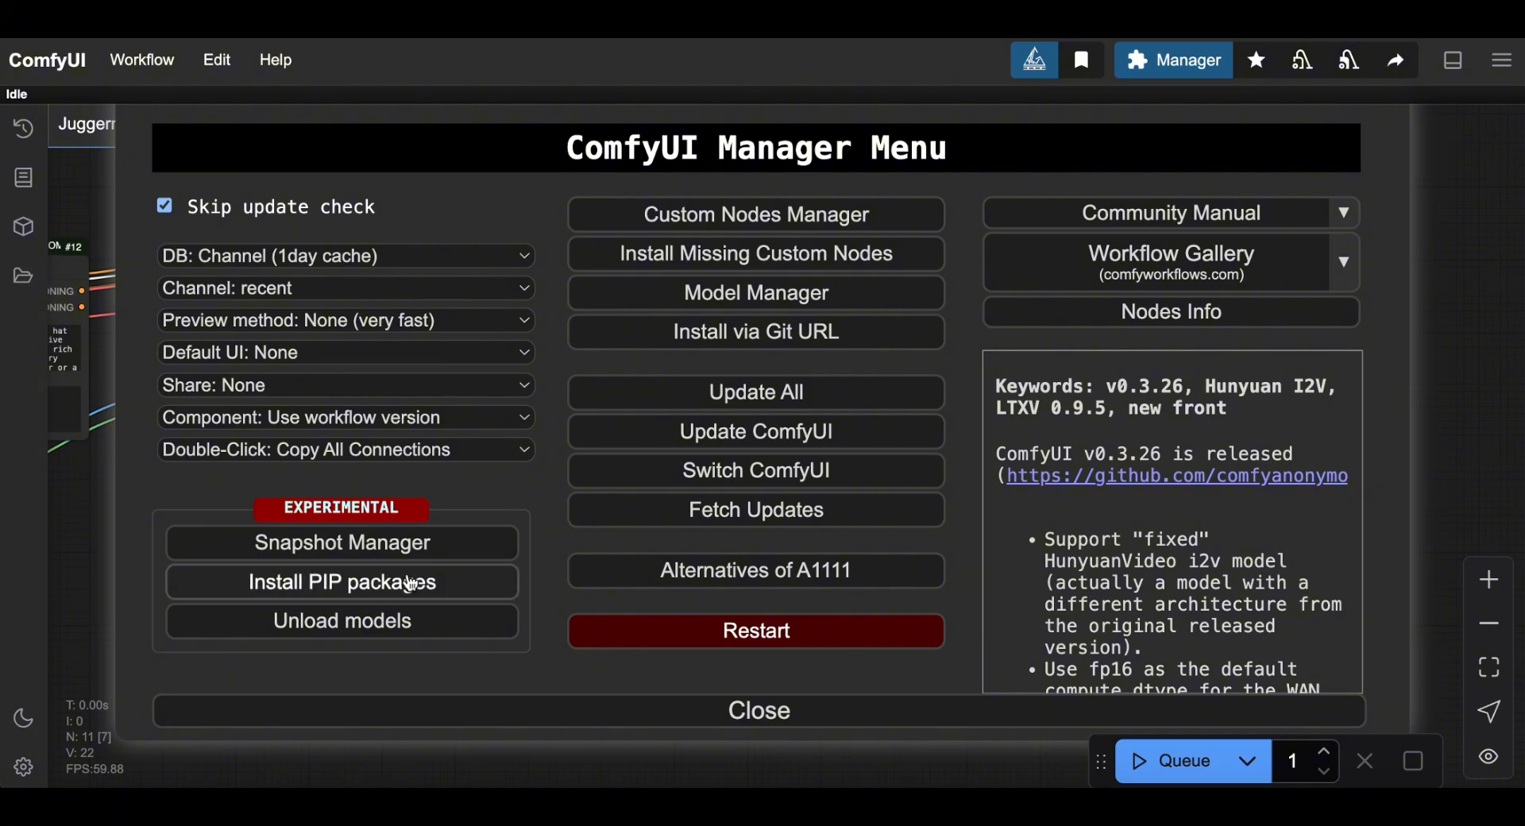
# Submit the Install PIP packages prompt with an empty field and dismiss the notice.
pyautogui.click(383, 580)
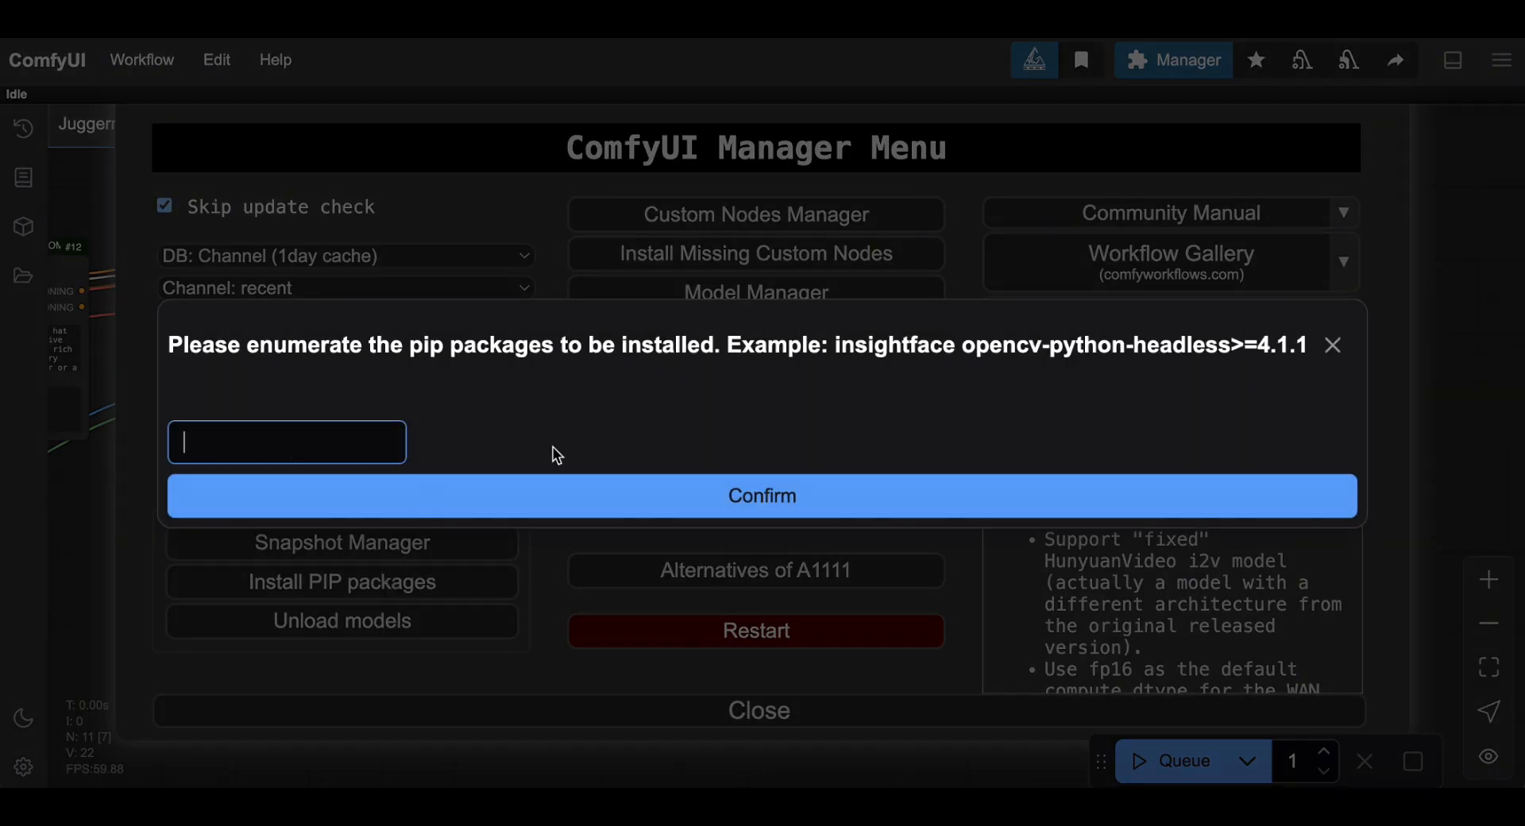
pyautogui.click(713, 497)
pyautogui.click(714, 499)
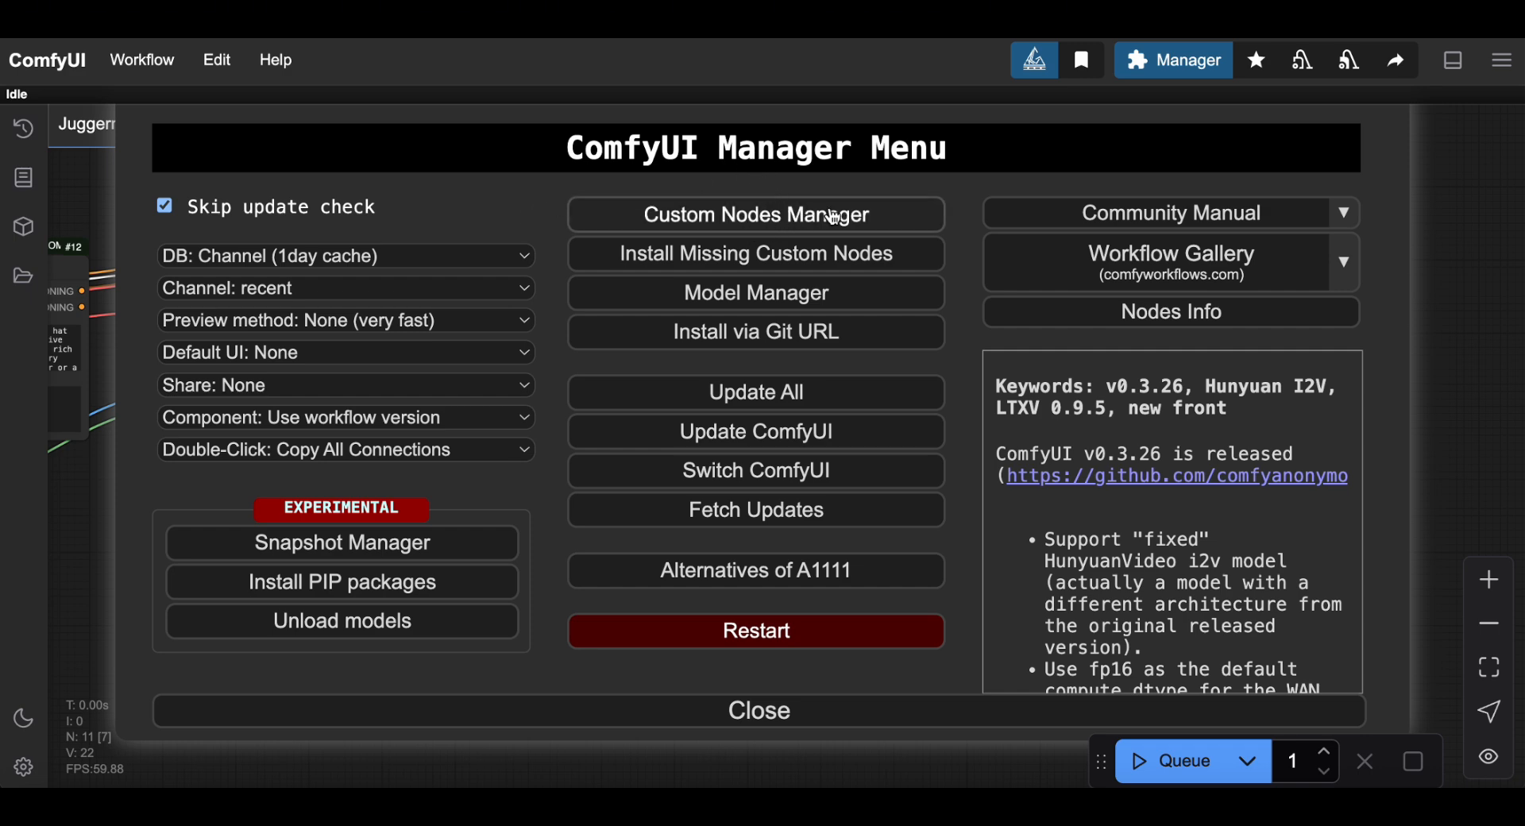
# Switch the Manager's node channel to default.
pyautogui.click(899, 213)
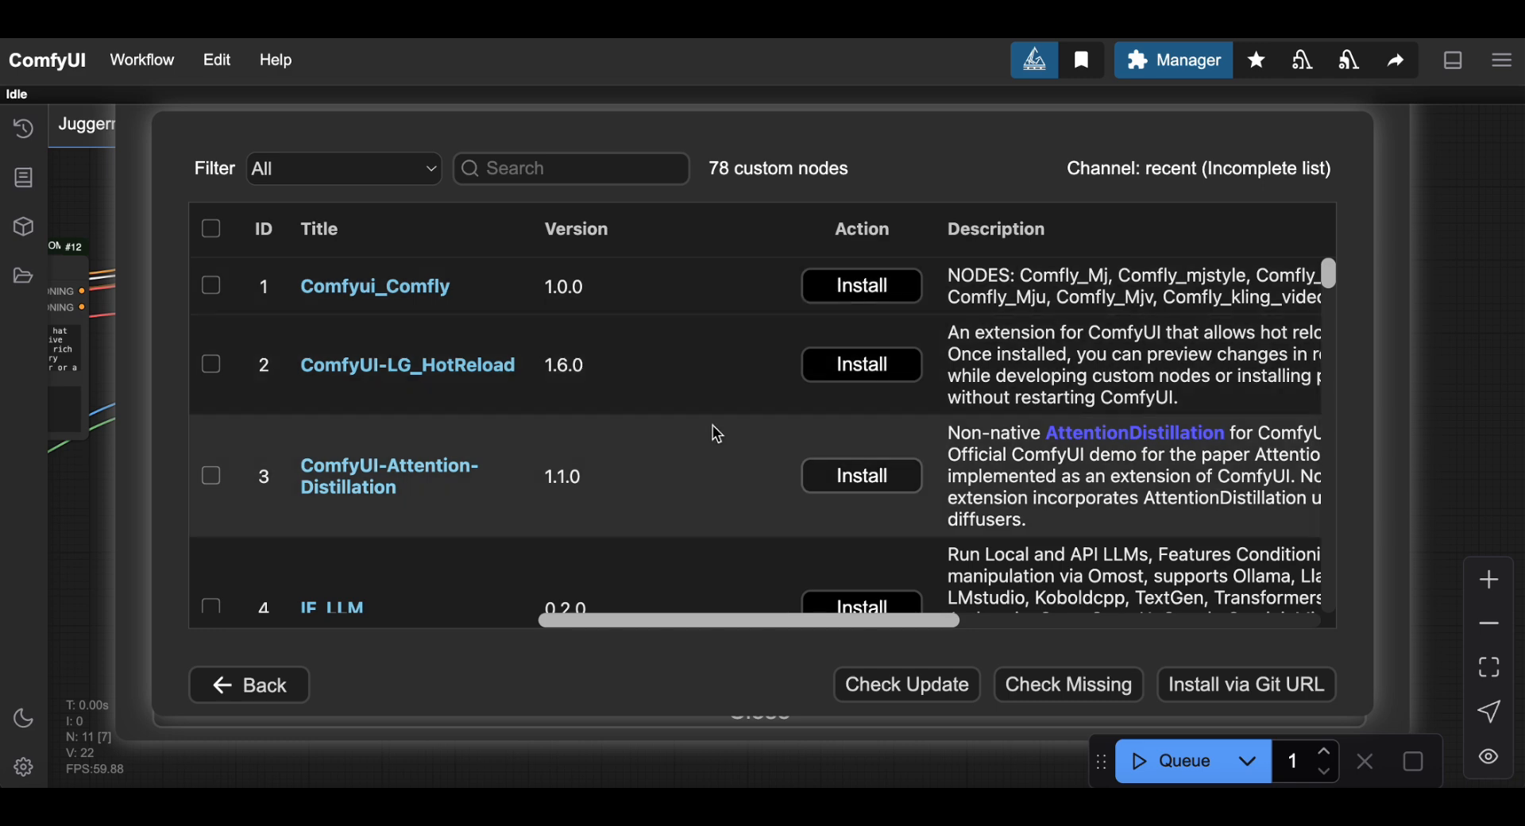
pyautogui.click(261, 692)
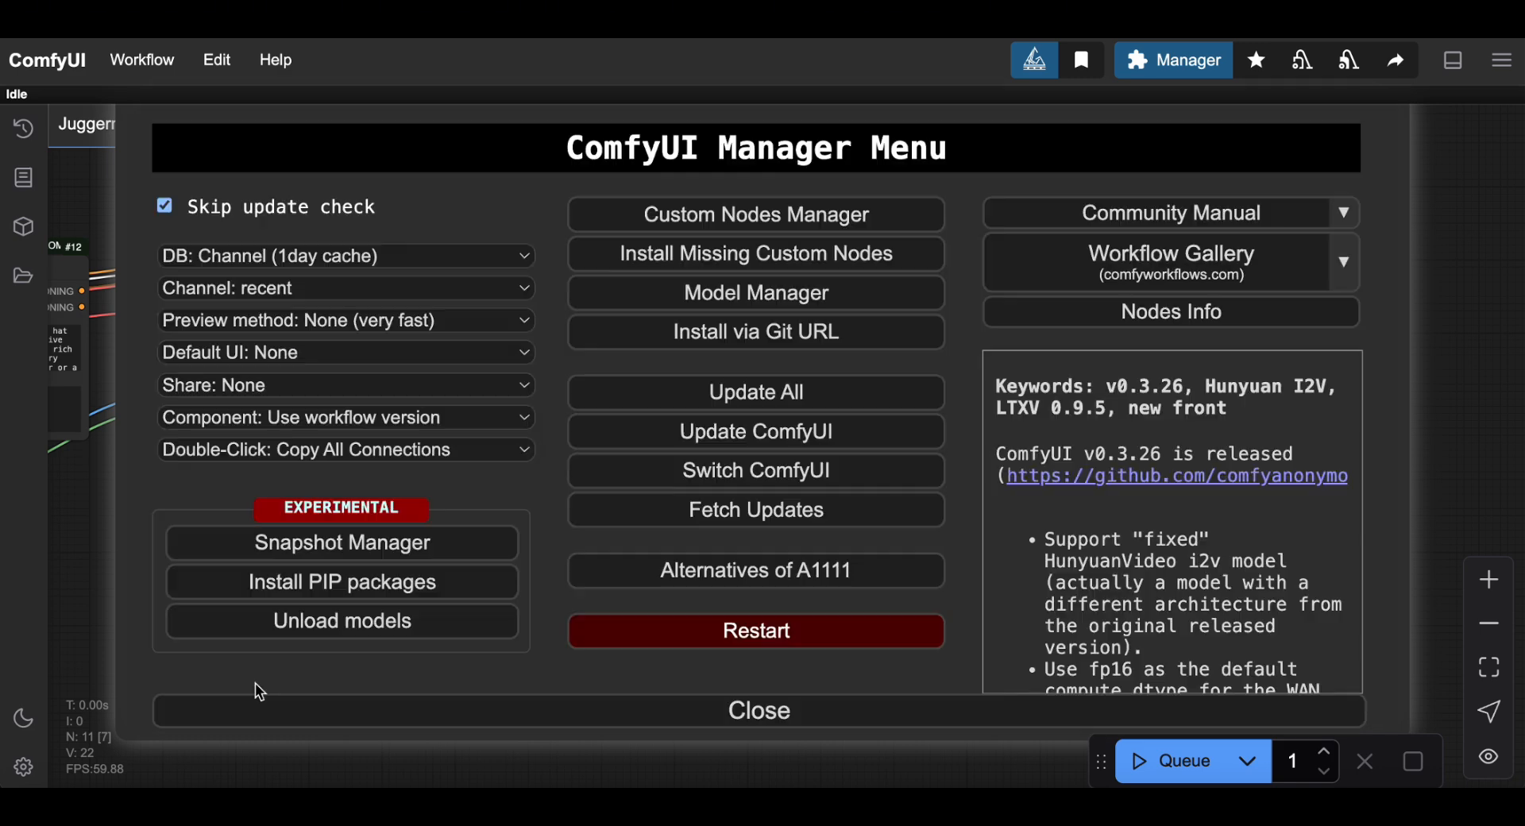
pyautogui.click(338, 289)
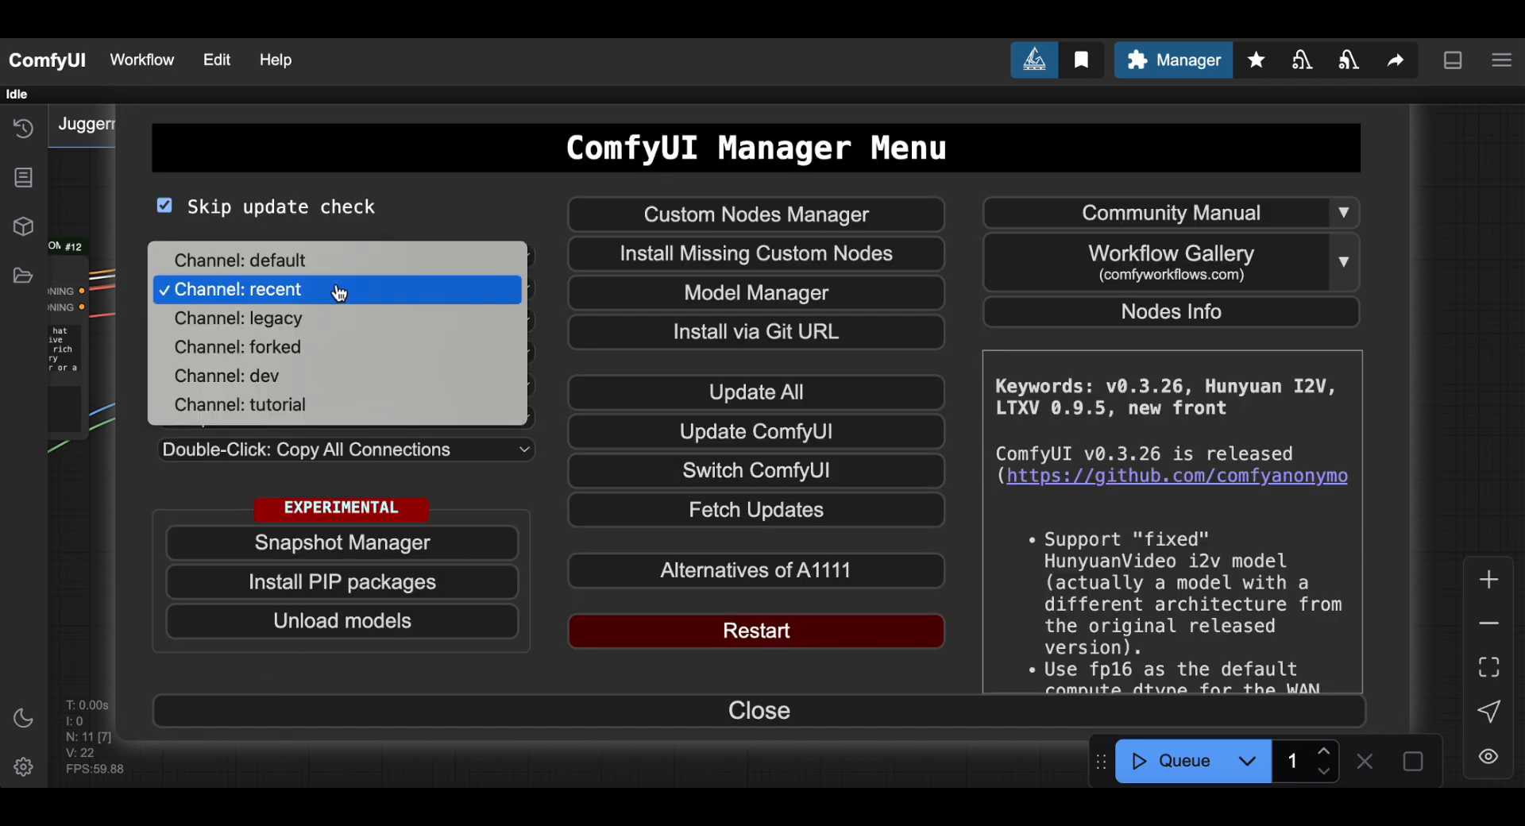
pyautogui.click(333, 264)
# Browse the Custom Nodes Manager's list of 2,308 custom nodes.
pyautogui.click(761, 214)
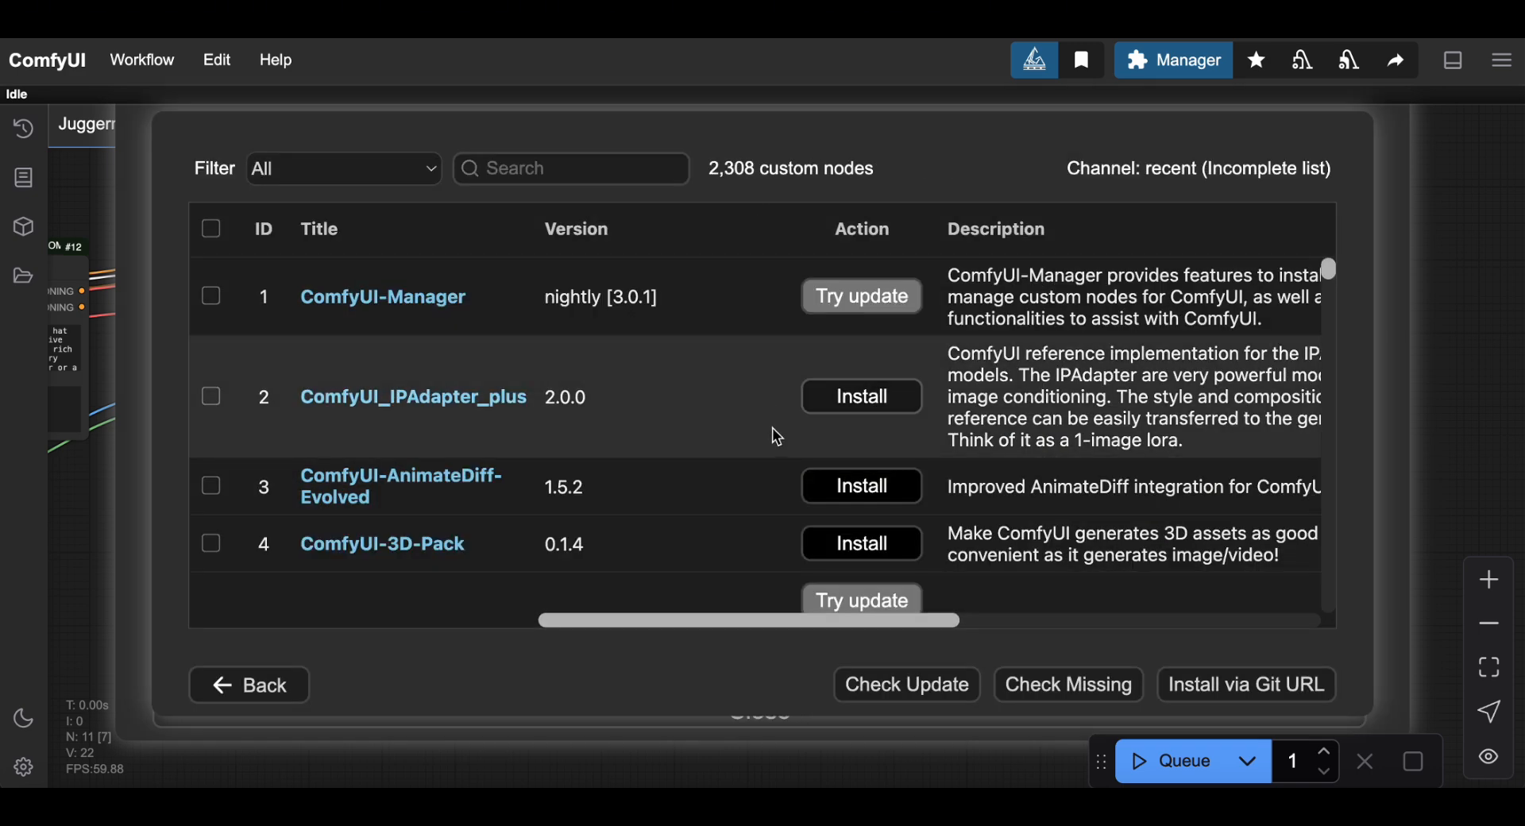
pyautogui.scroll(-5, 773, 430)
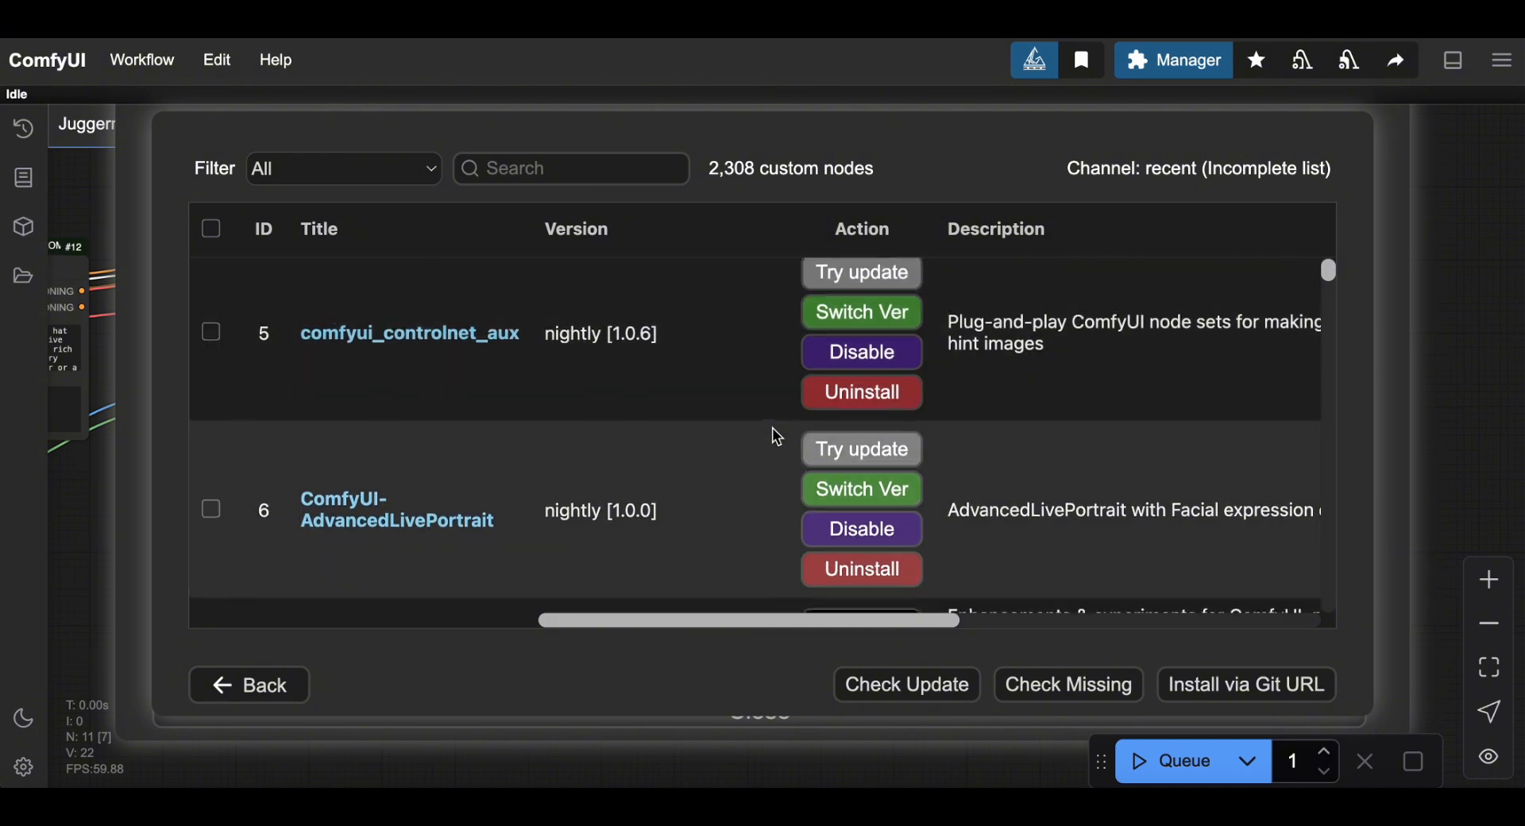
pyautogui.scroll(-5, 777, 436)
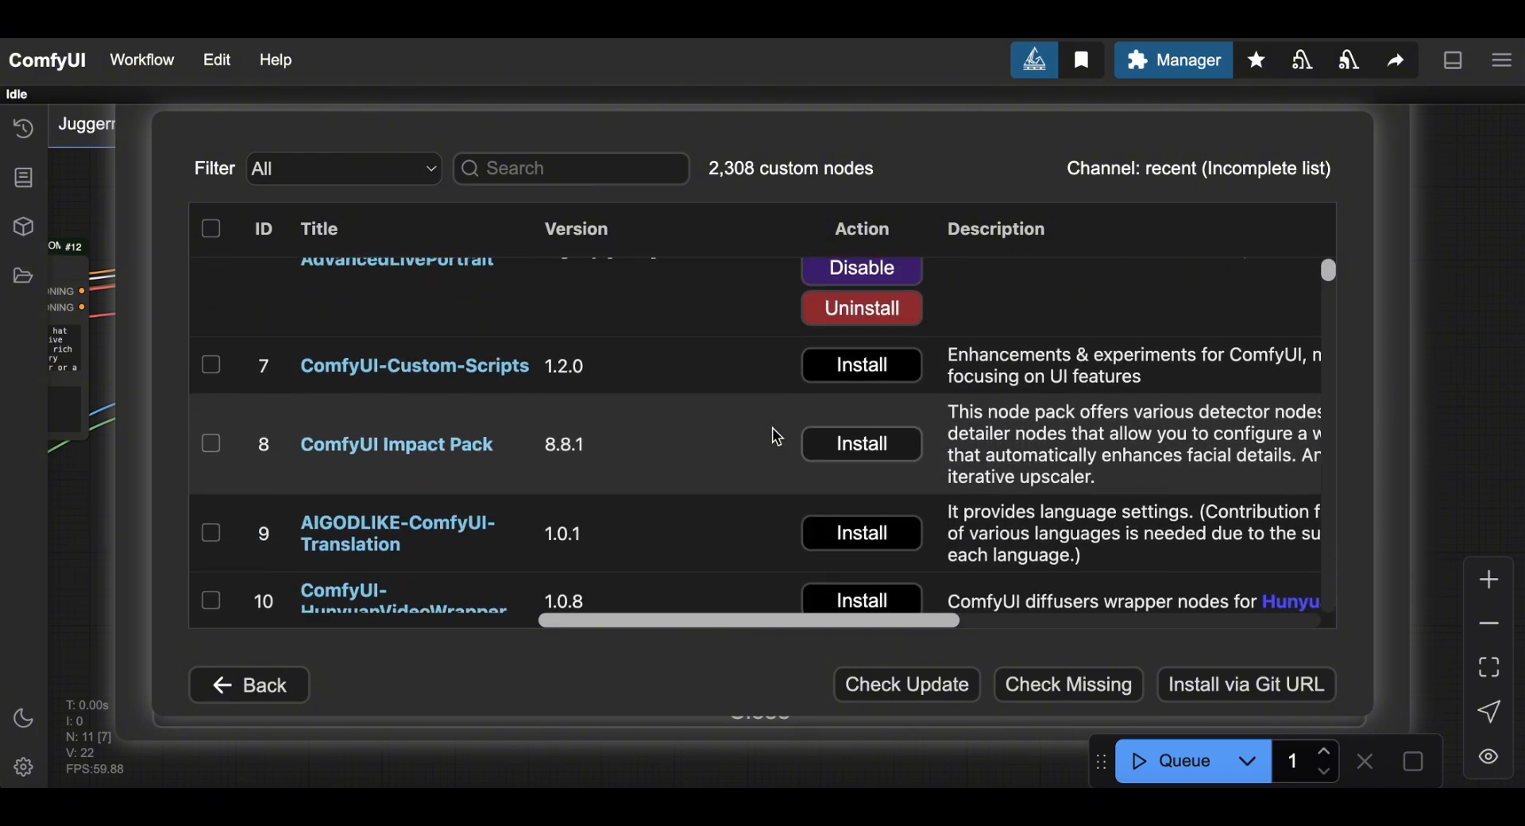
pyautogui.scroll(-3, 777, 437)
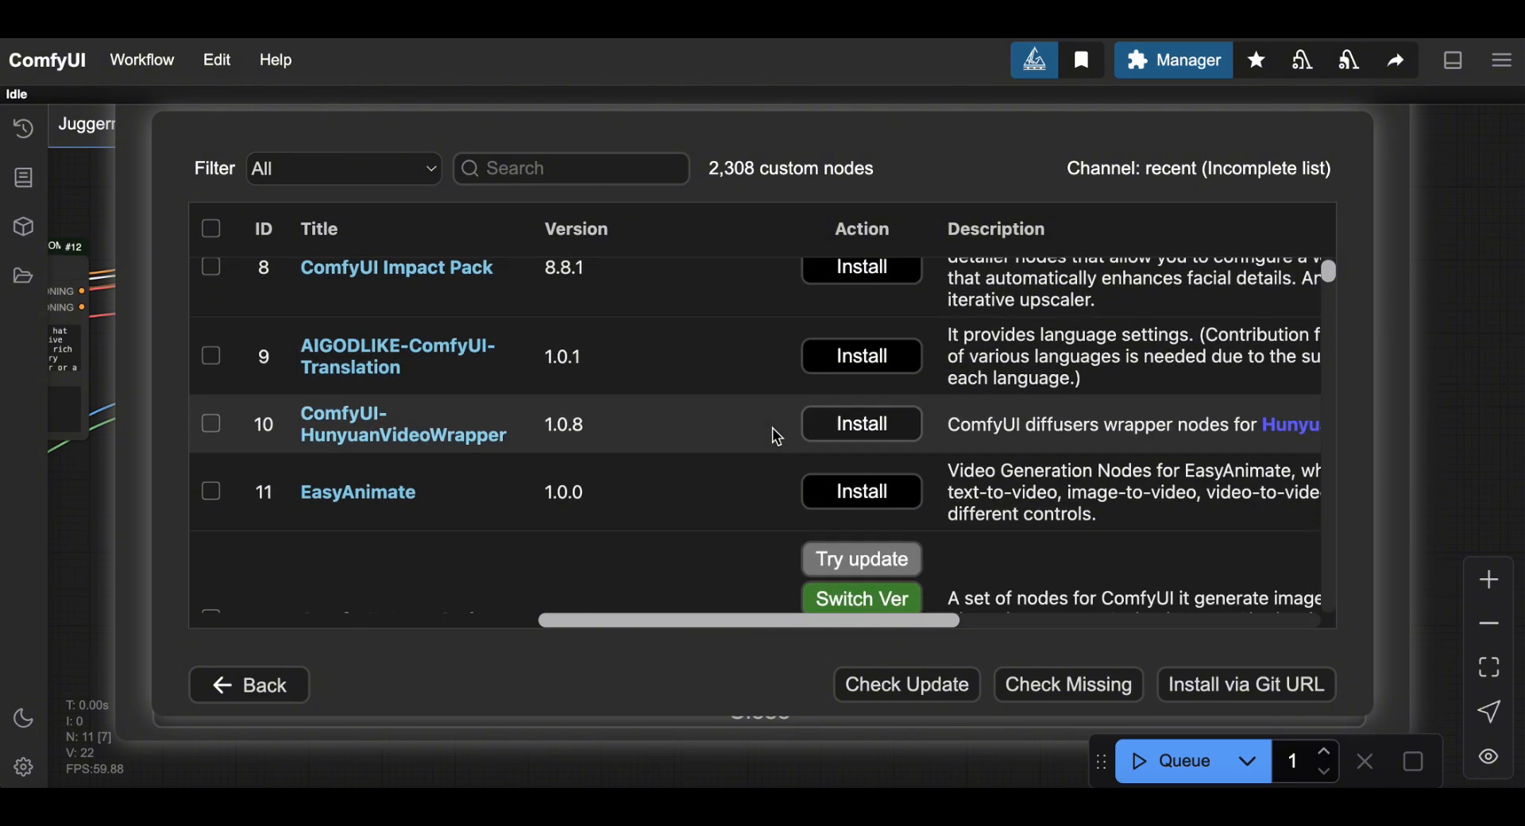
pyautogui.scroll(-3, 774, 430)
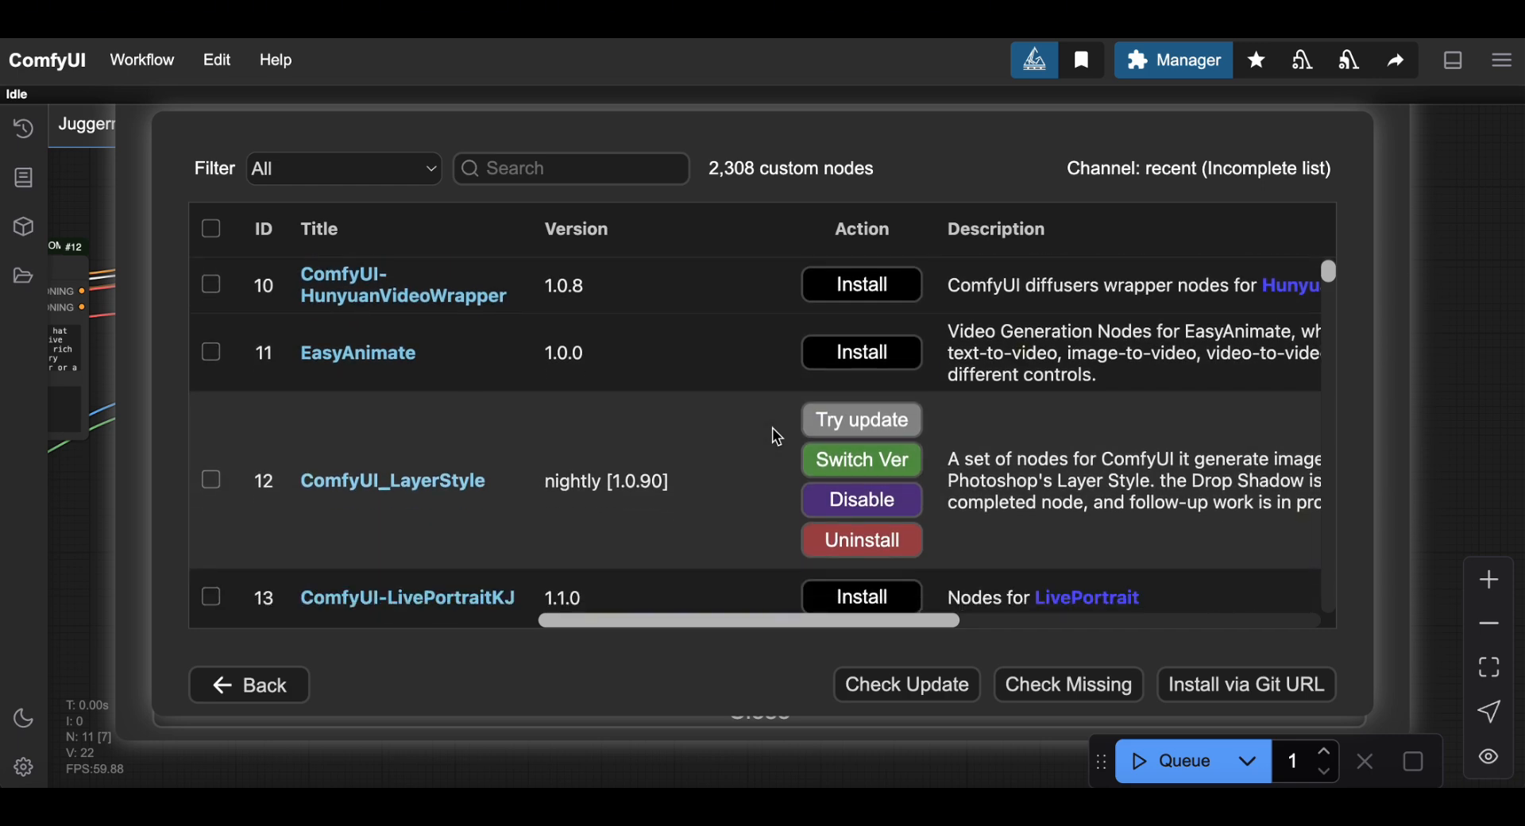
pyautogui.scroll(-5, 772, 428)
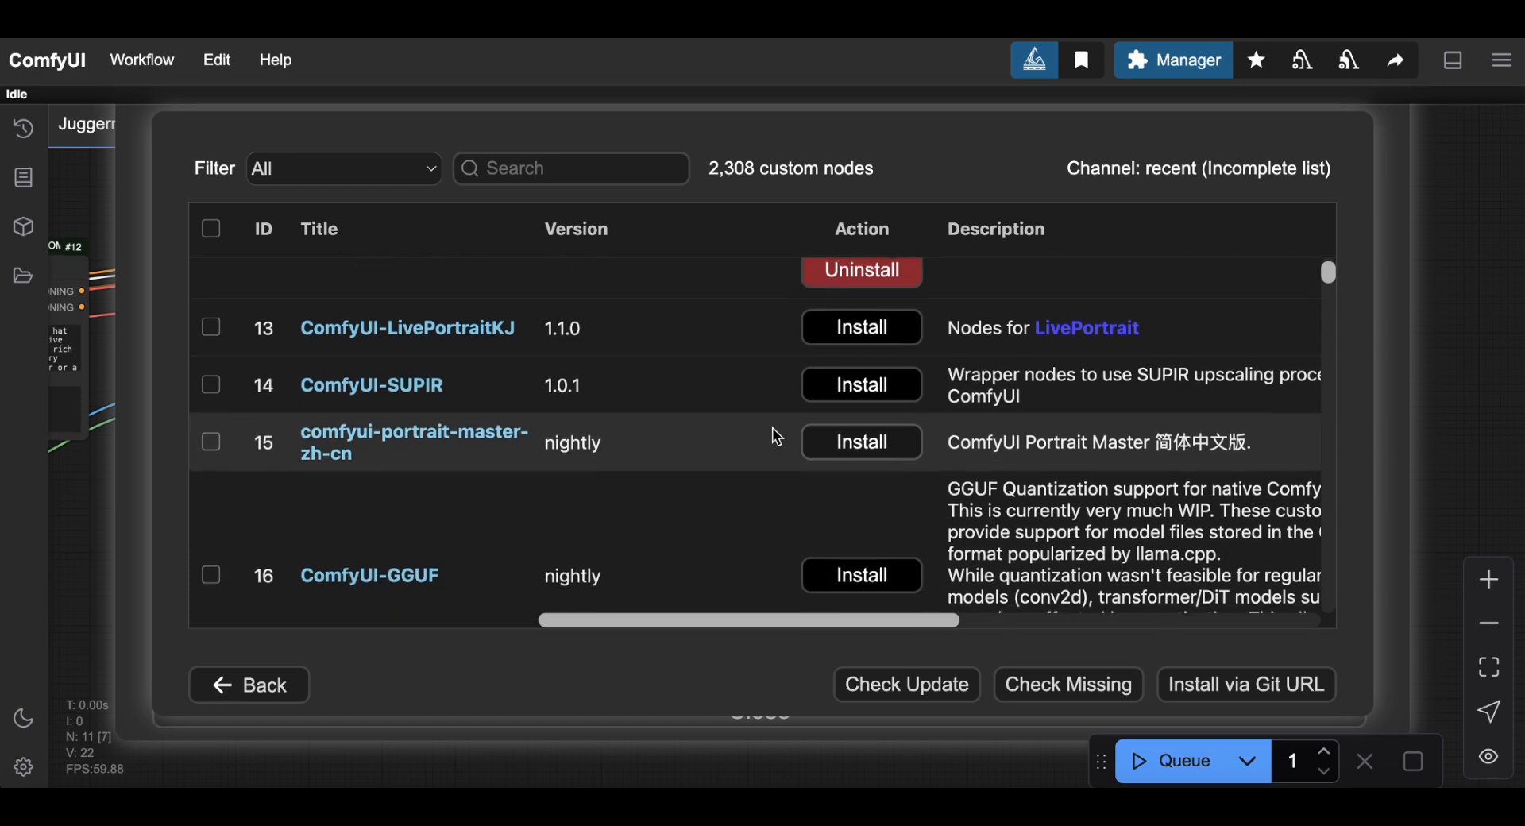
pyautogui.scroll(-2, 772, 428)
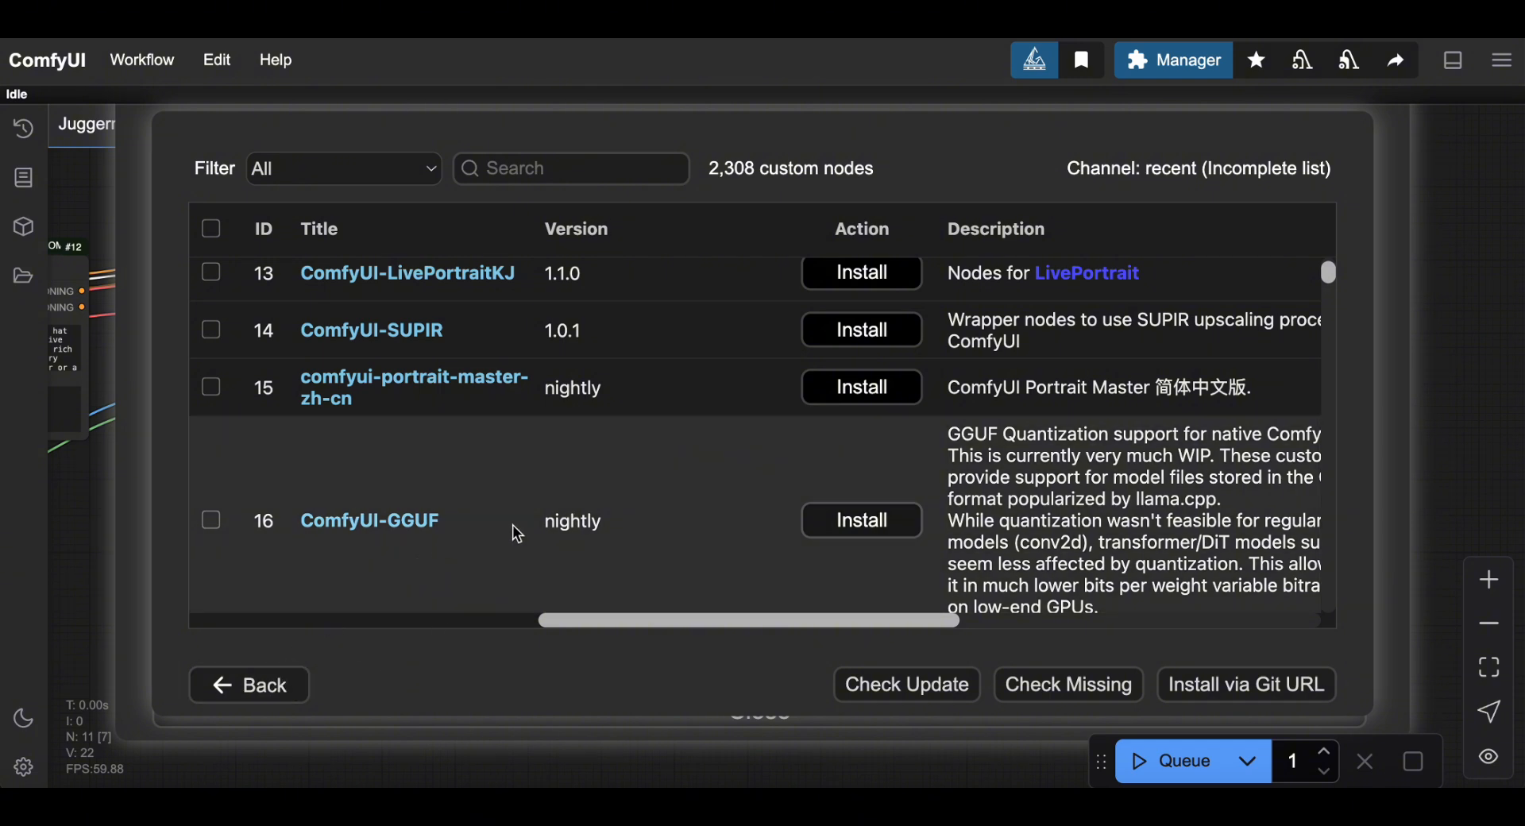
pyautogui.scroll(10, 513, 526)
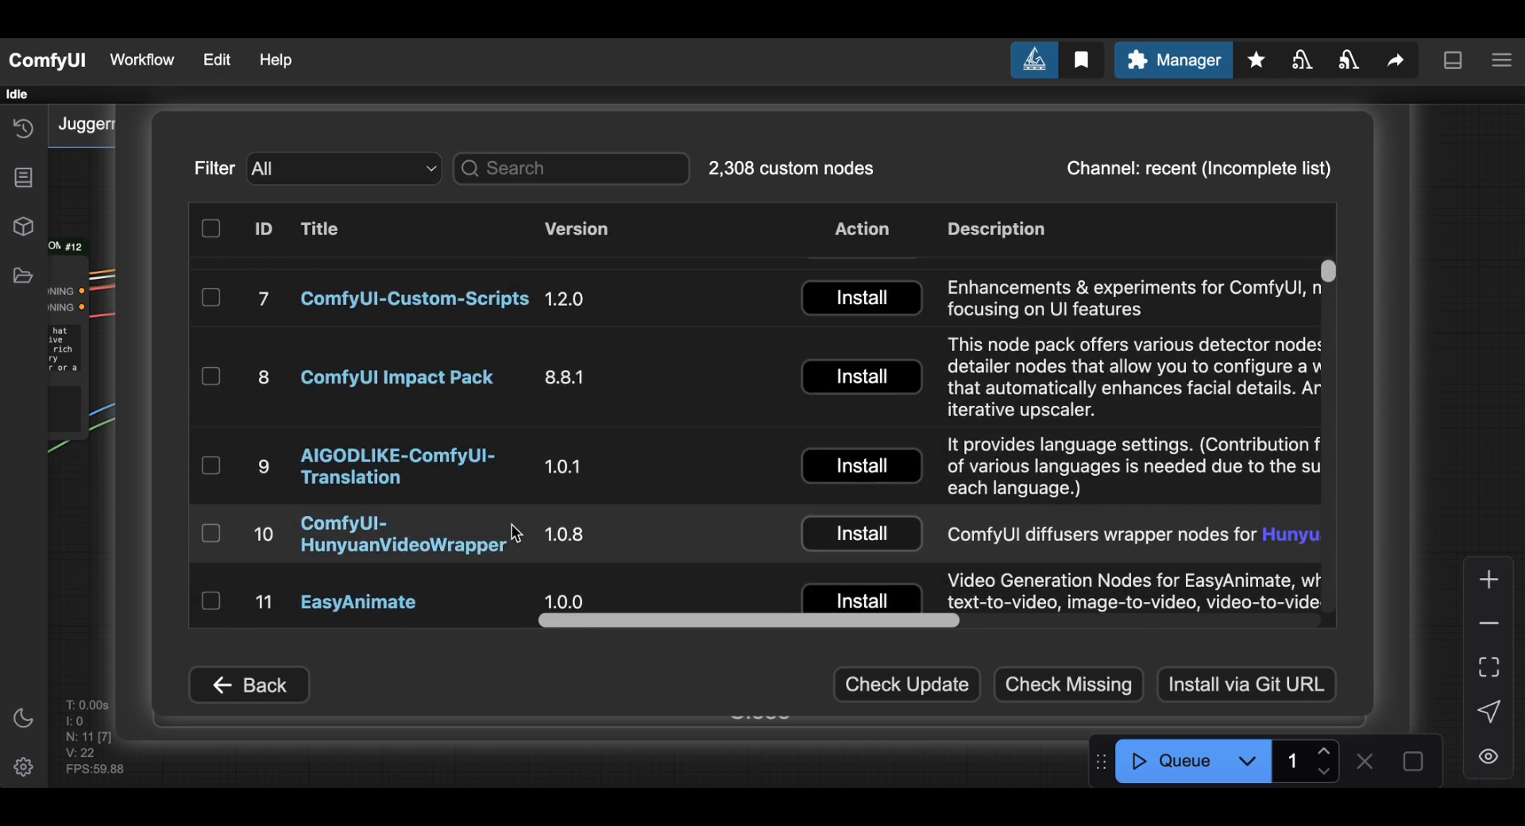
pyautogui.scroll(8, 511, 526)
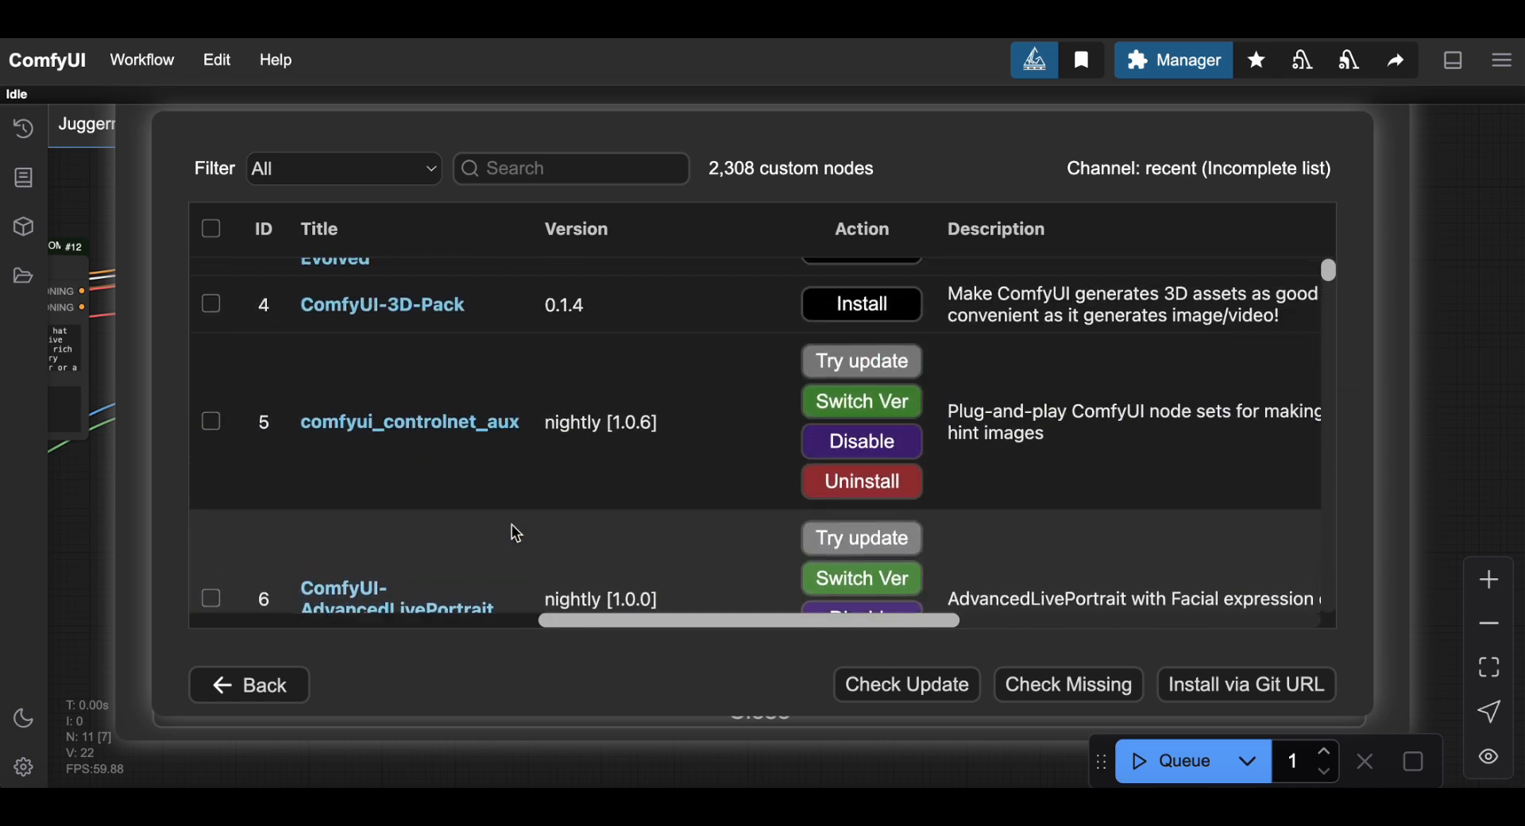
pyautogui.scroll(5, 516, 534)
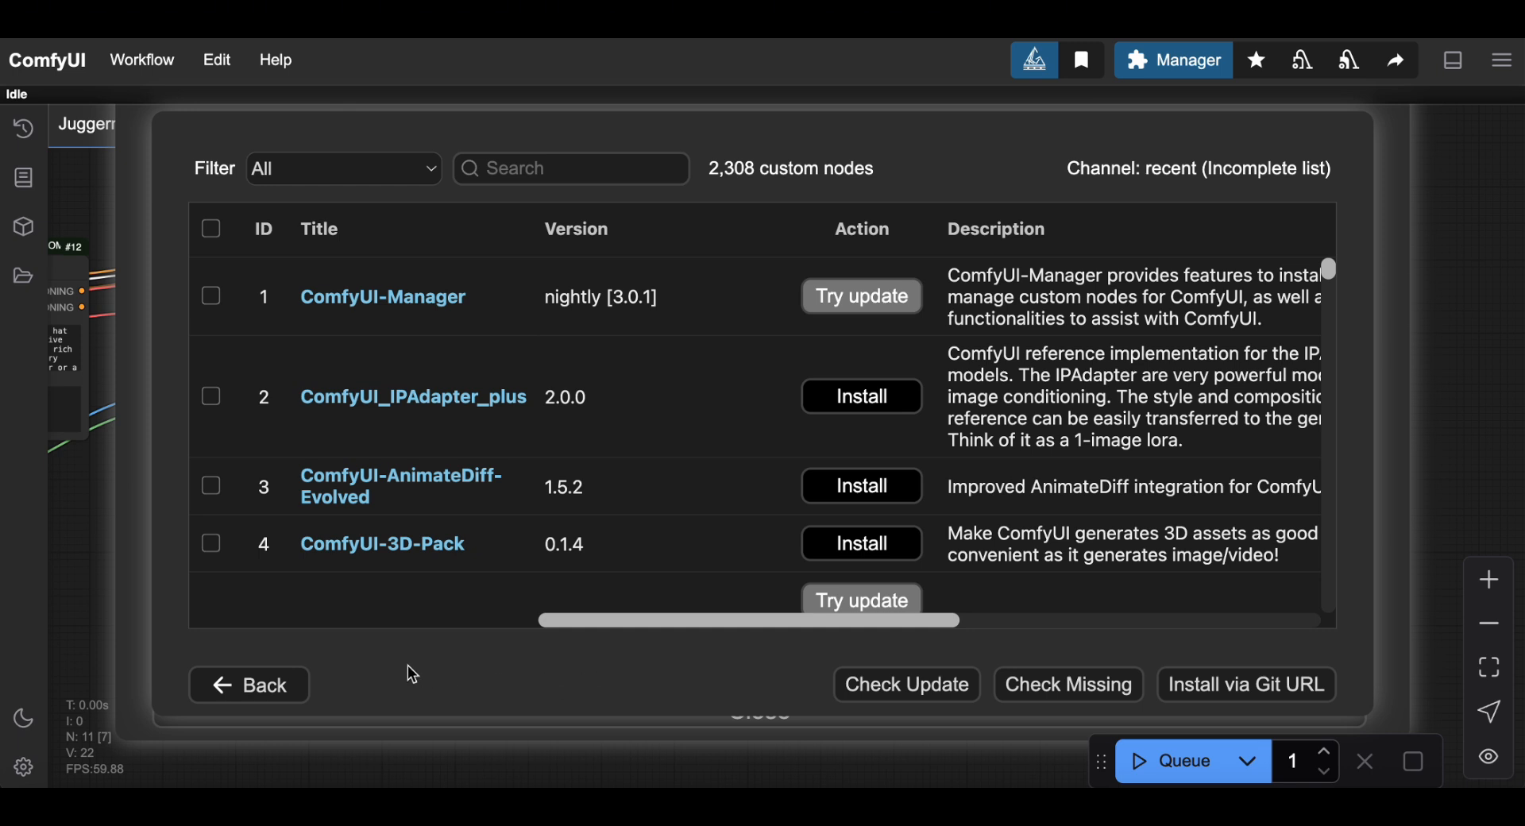
# Close the Manager and open Upload-Loras.json from the saved workflows panel.
pyautogui.click(278, 688)
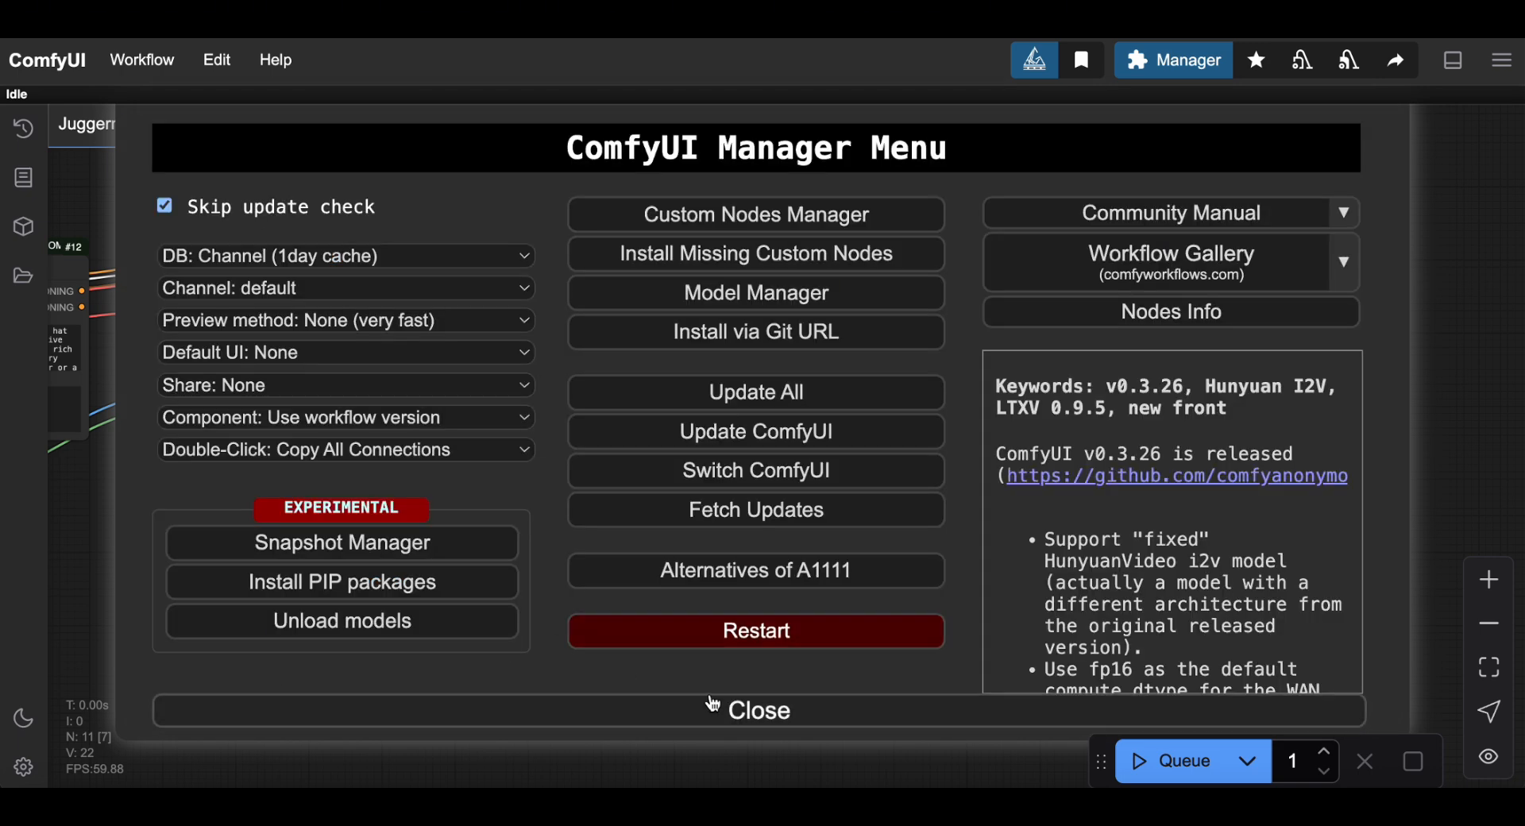
pyautogui.click(761, 712)
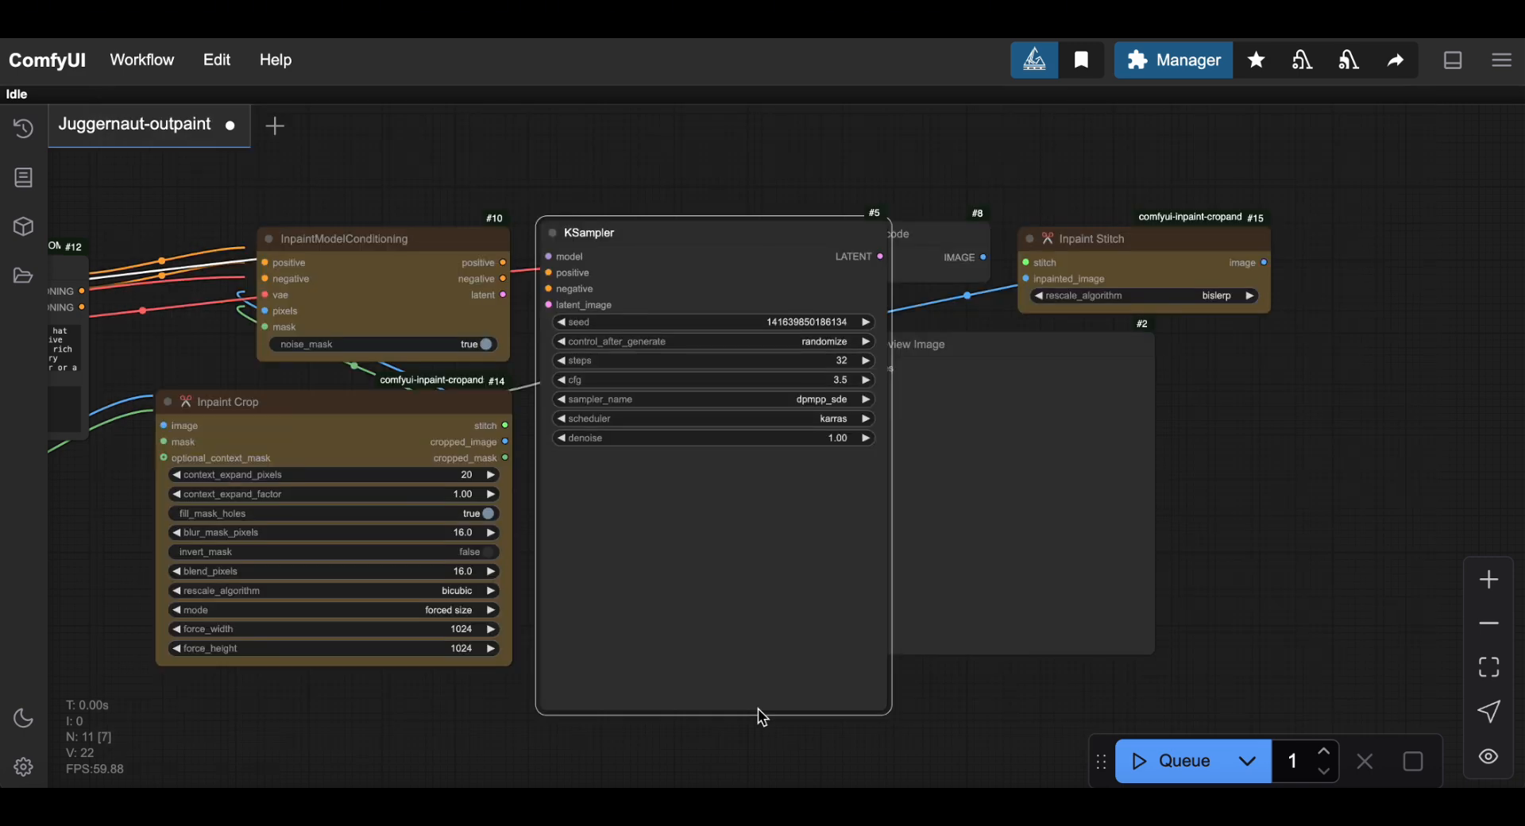
pyautogui.click(22, 274)
pyautogui.scroll(-15, 229, 434)
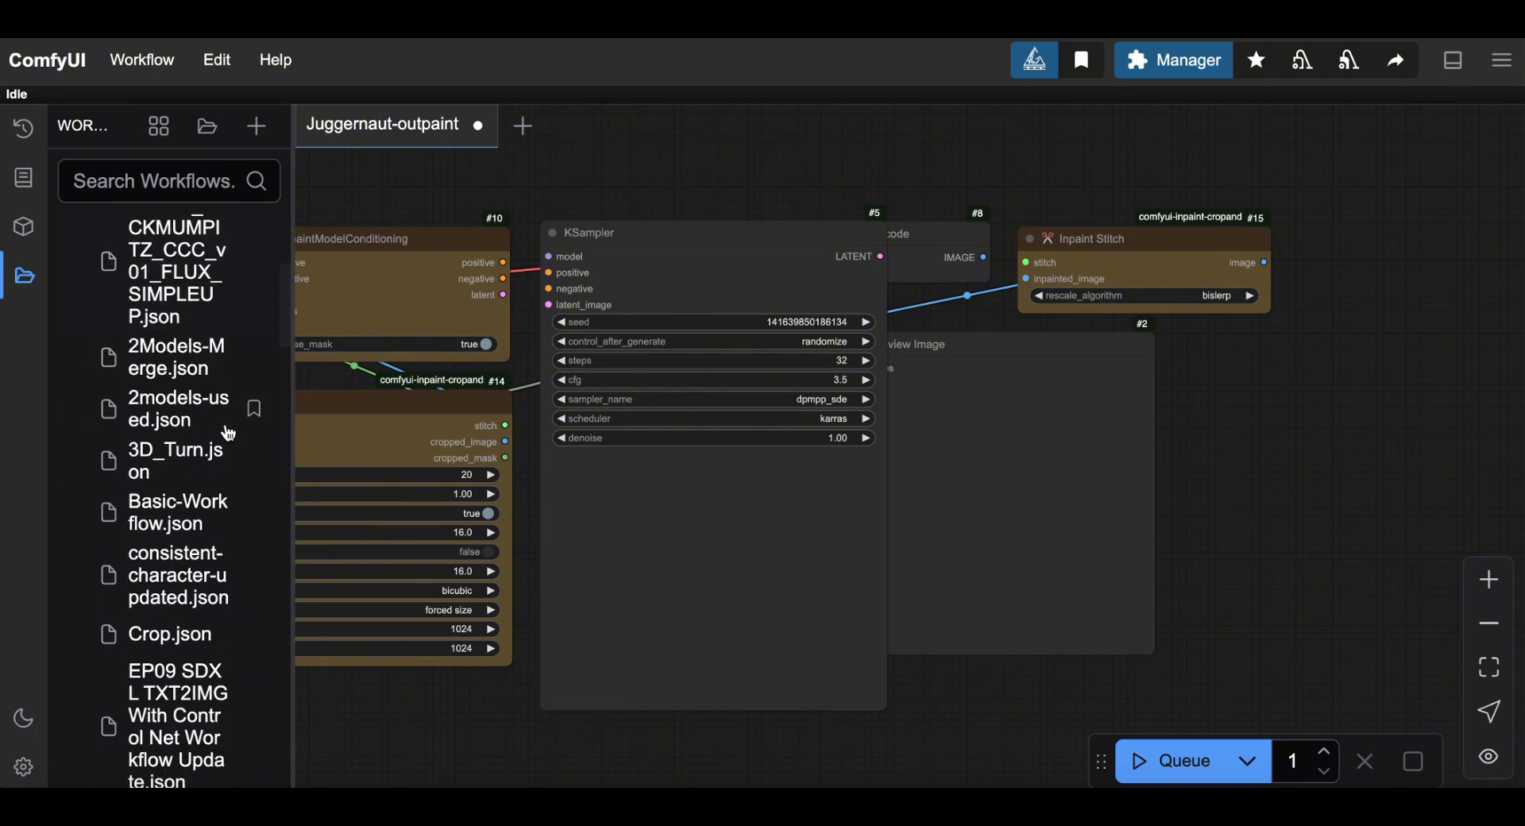
pyautogui.scroll(-12, 229, 433)
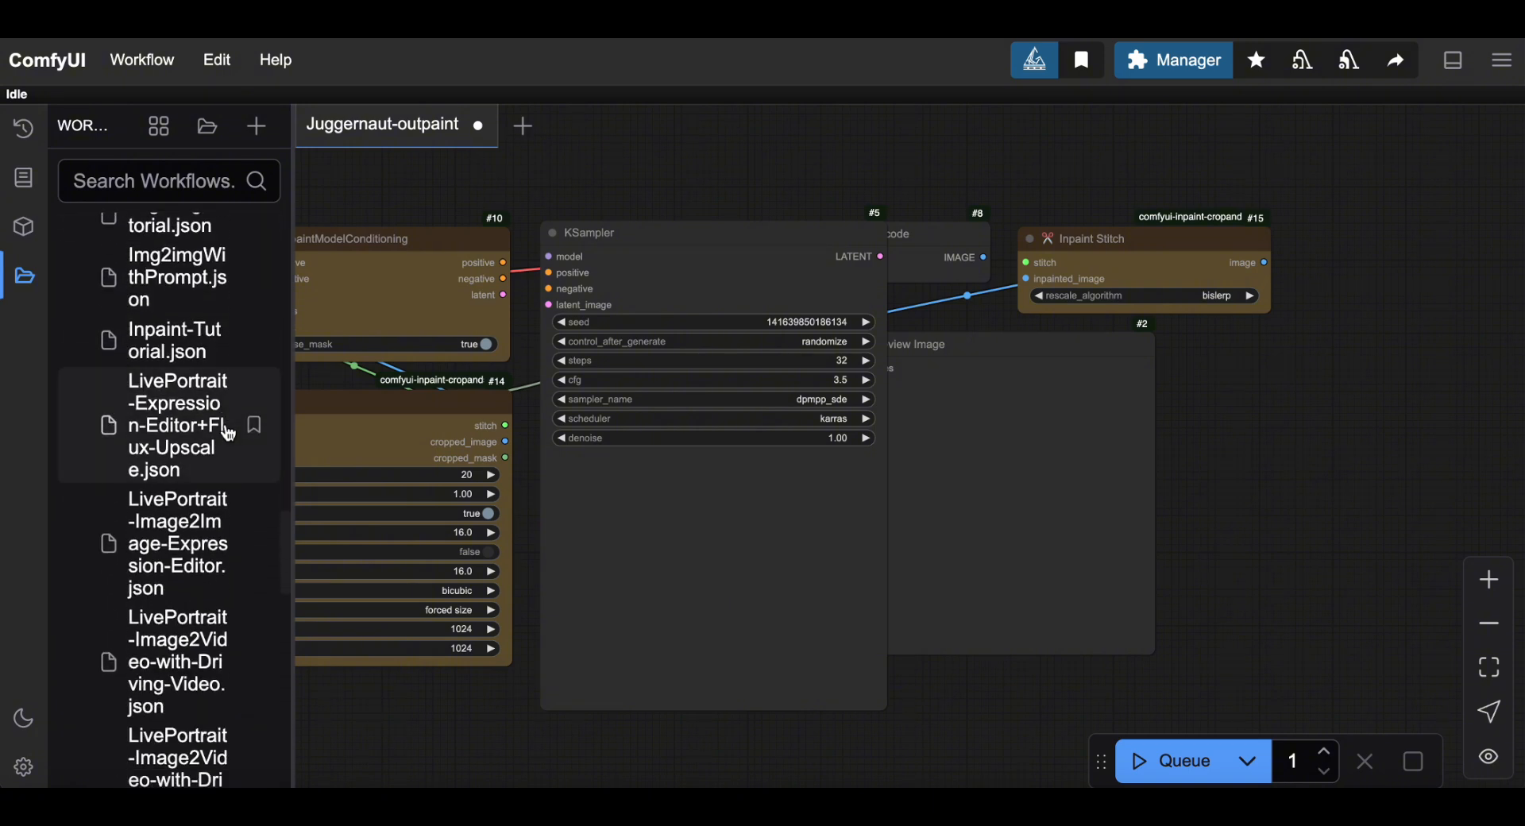
pyautogui.scroll(-12, 229, 434)
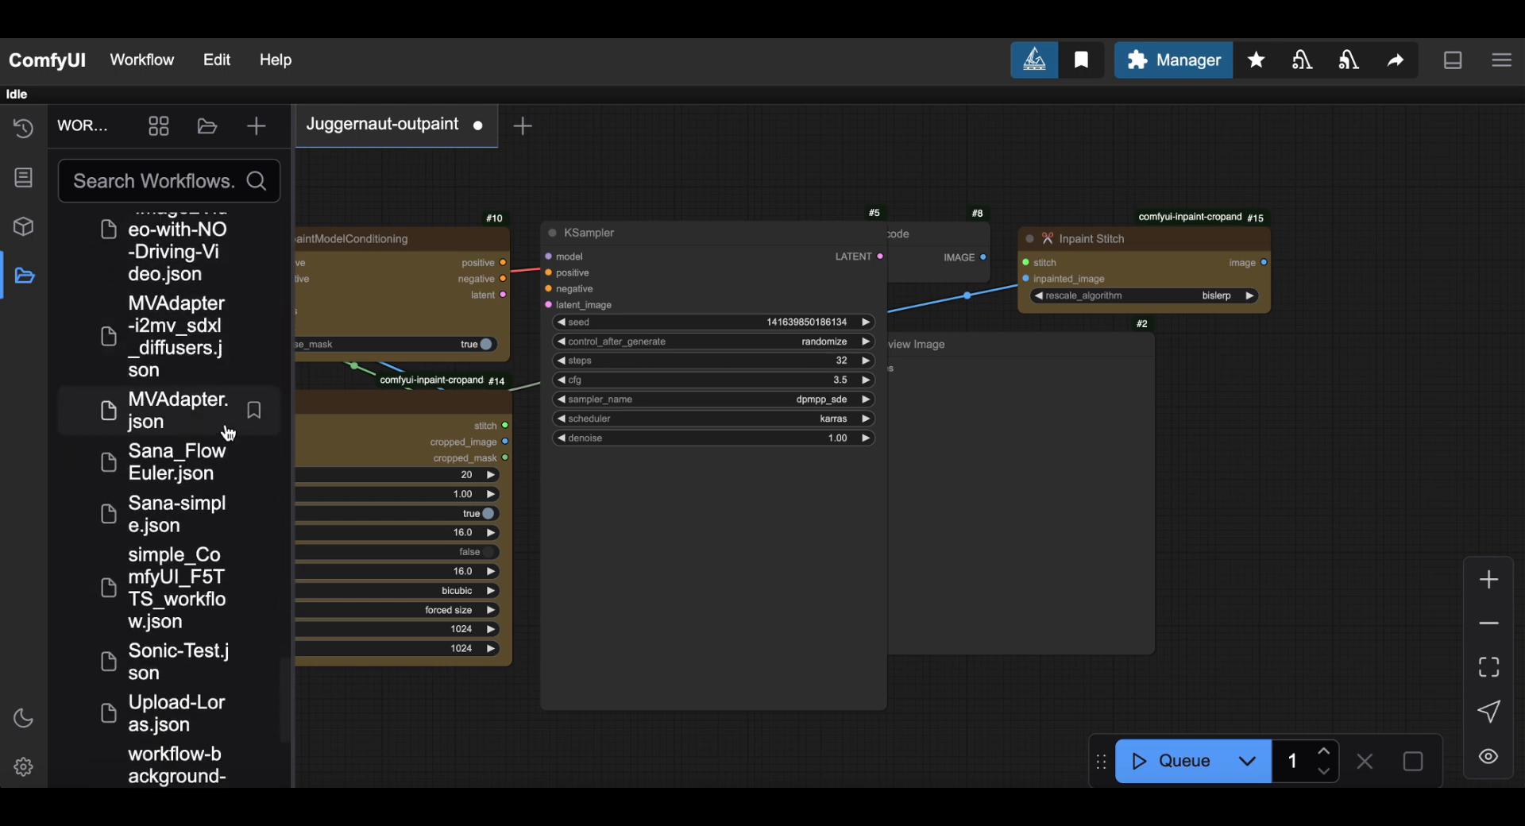
pyautogui.scroll(-3, 229, 433)
pyautogui.scroll(-3, 228, 434)
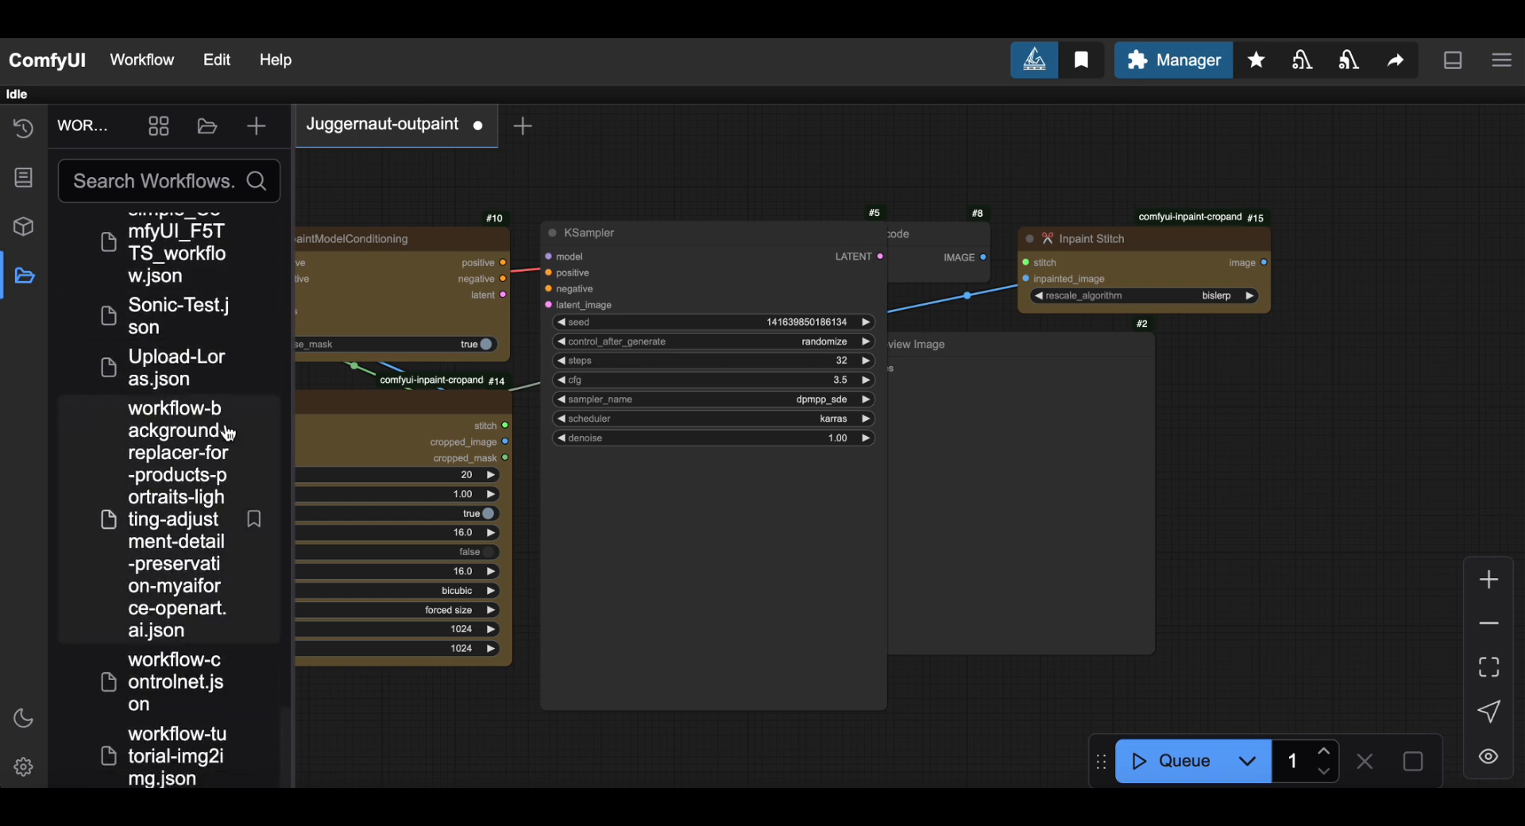
pyautogui.scroll(5, 229, 433)
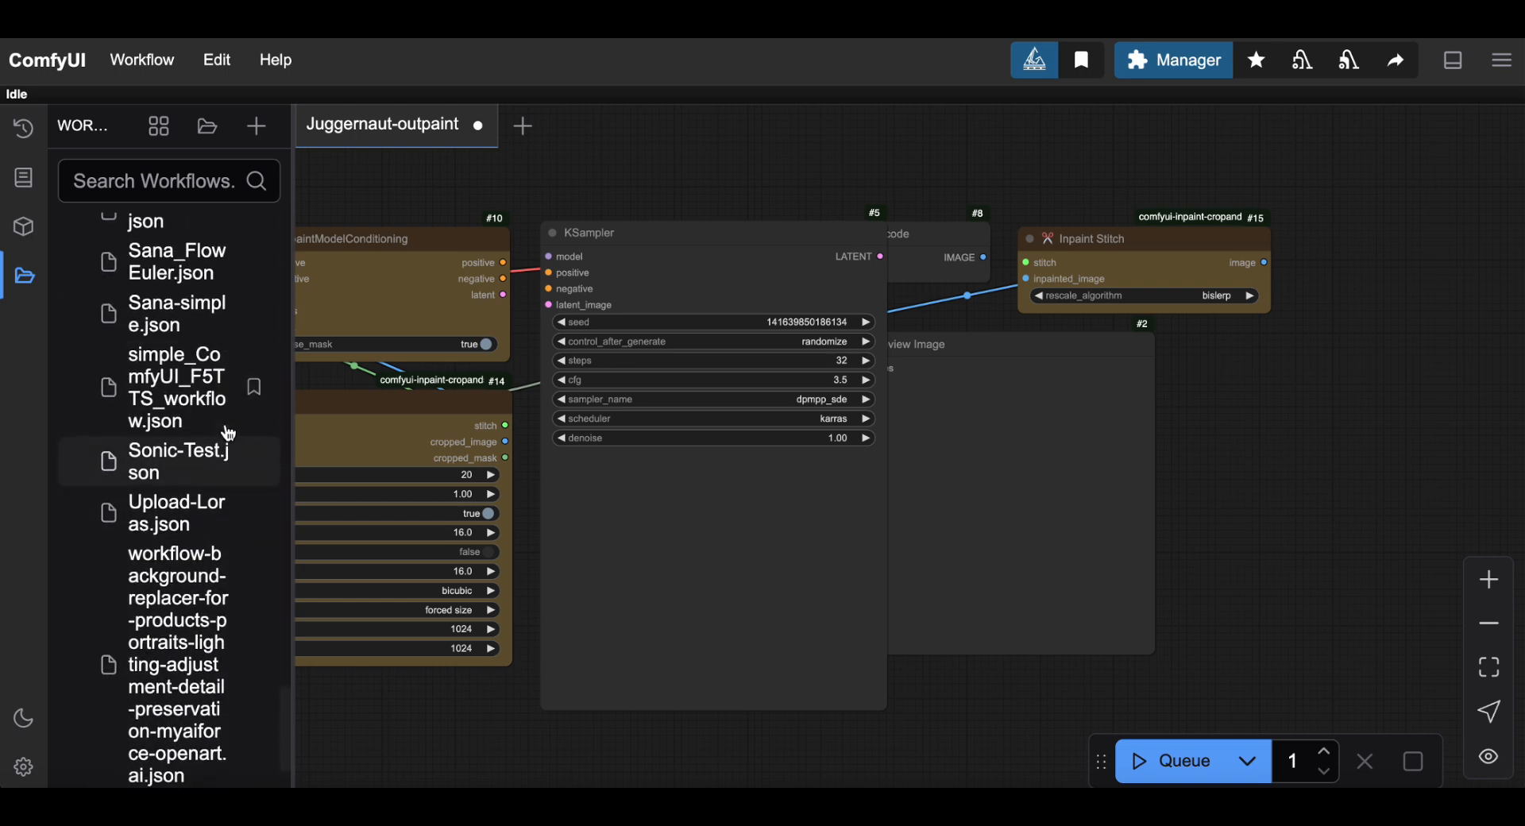
pyautogui.click(174, 527)
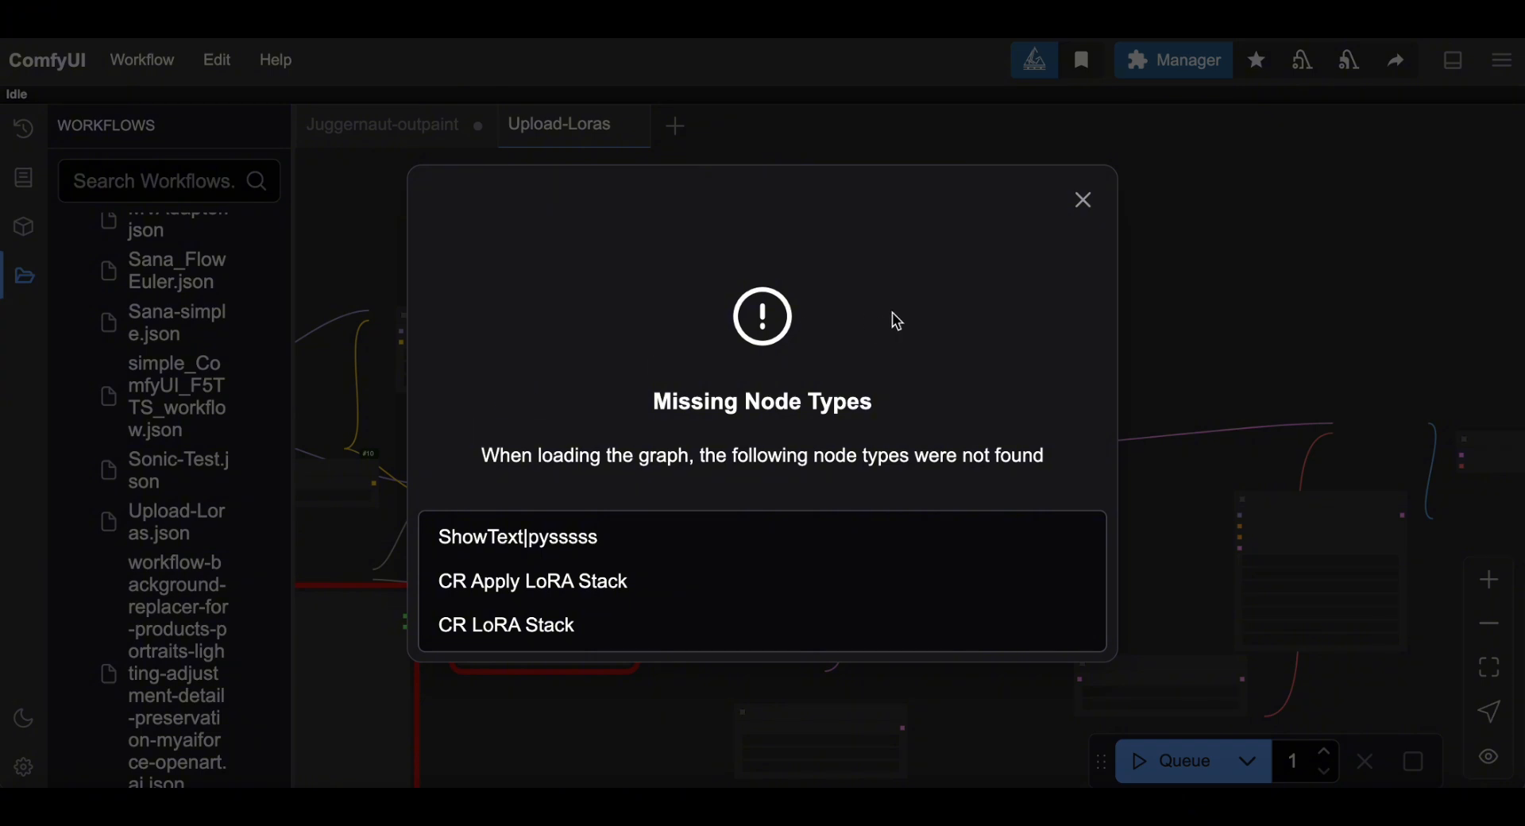
# Dismiss the Missing Node Types warning, then pan and zoom the Upload-Loras graph.
pyautogui.click(1086, 202)
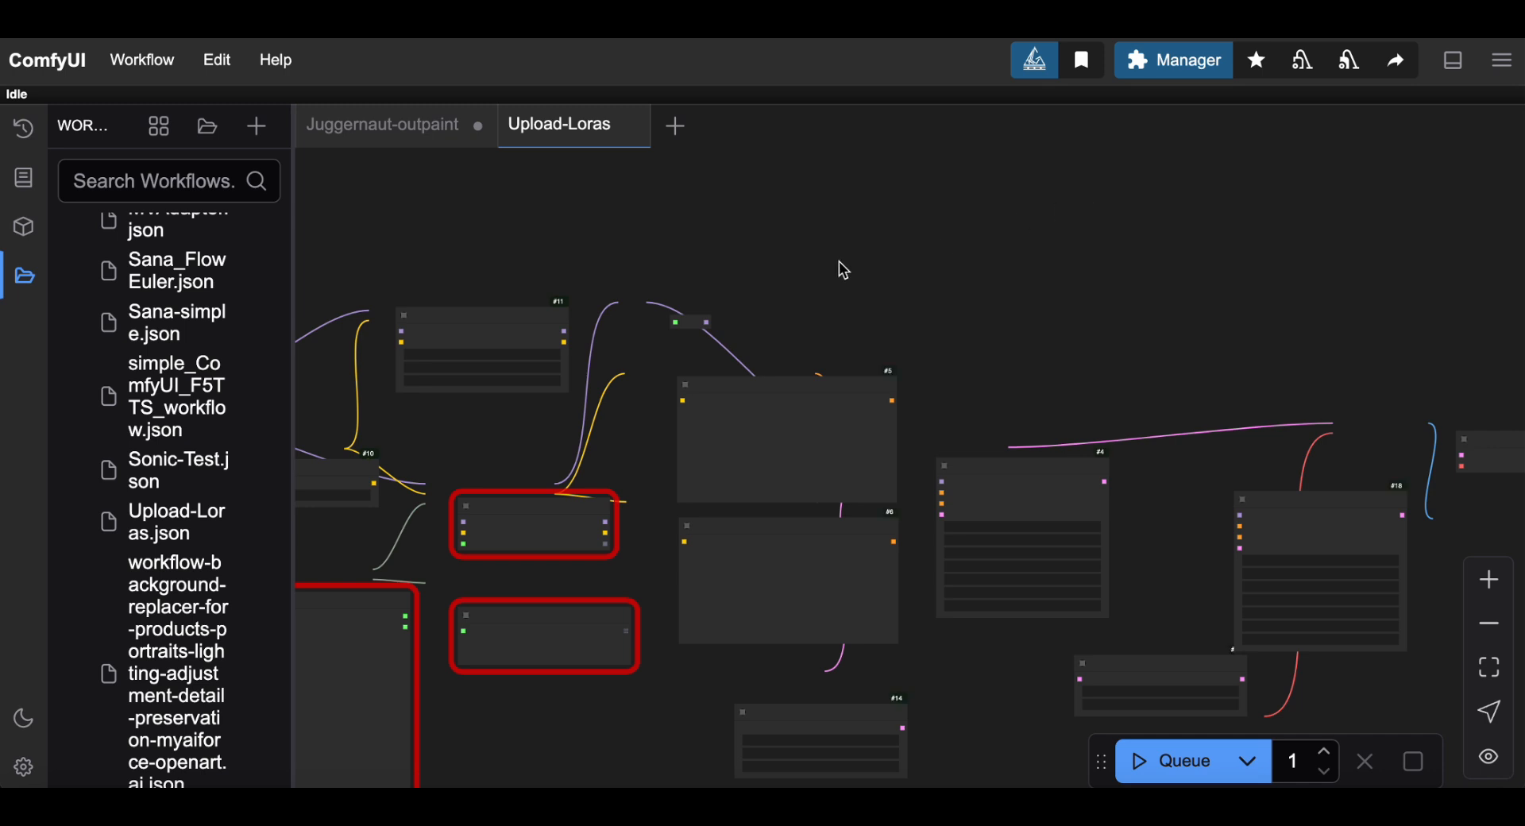
pyautogui.moveTo(841, 266); pyautogui.dragTo(1187, 244)
pyautogui.click(1491, 578)
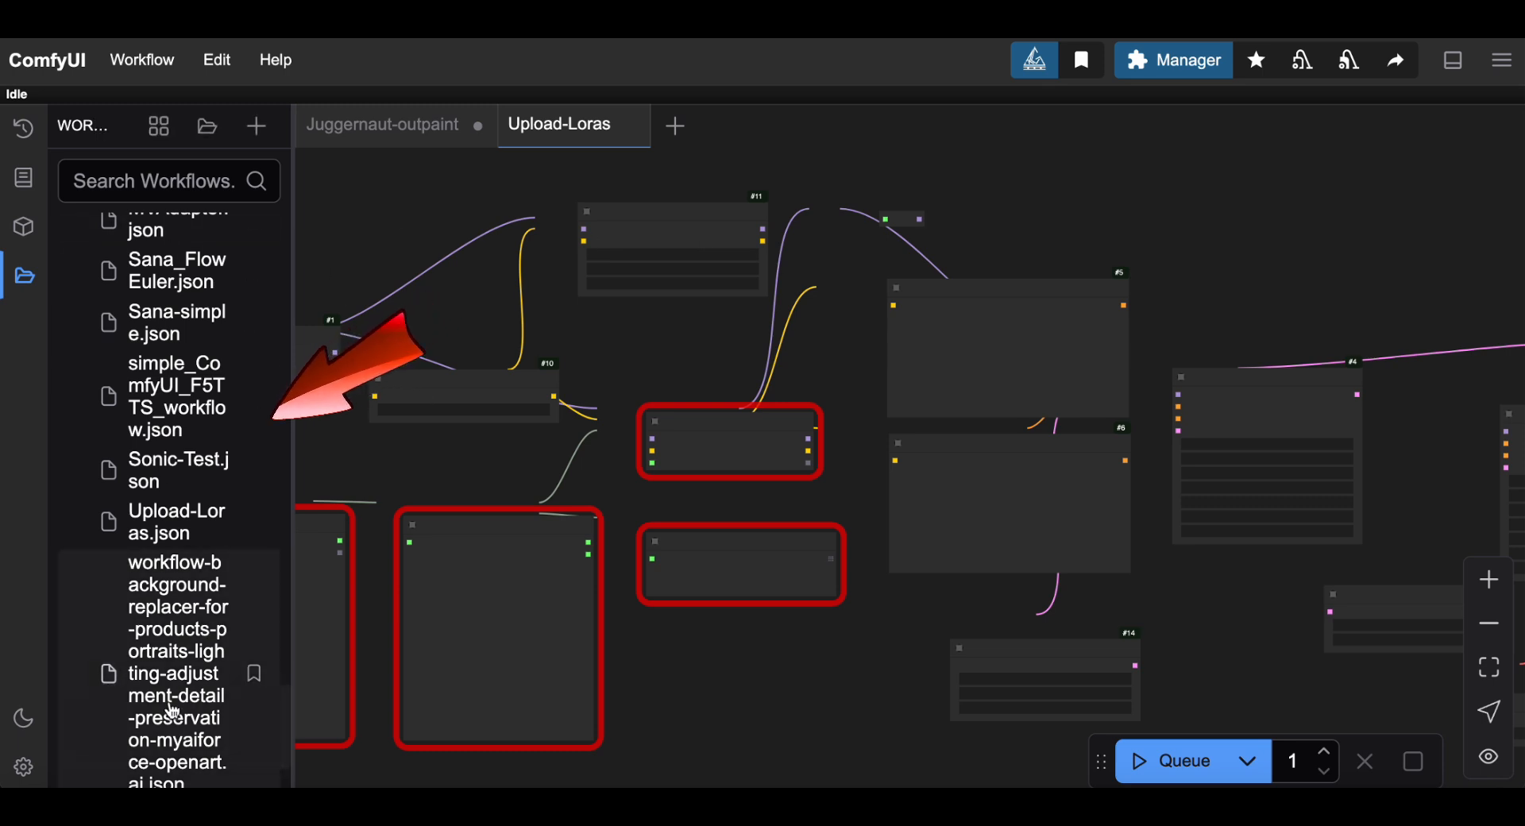
# Reopen the workflows list, expand and collapse the LTXV folder, and browse the saved files.
pyautogui.click(25, 279)
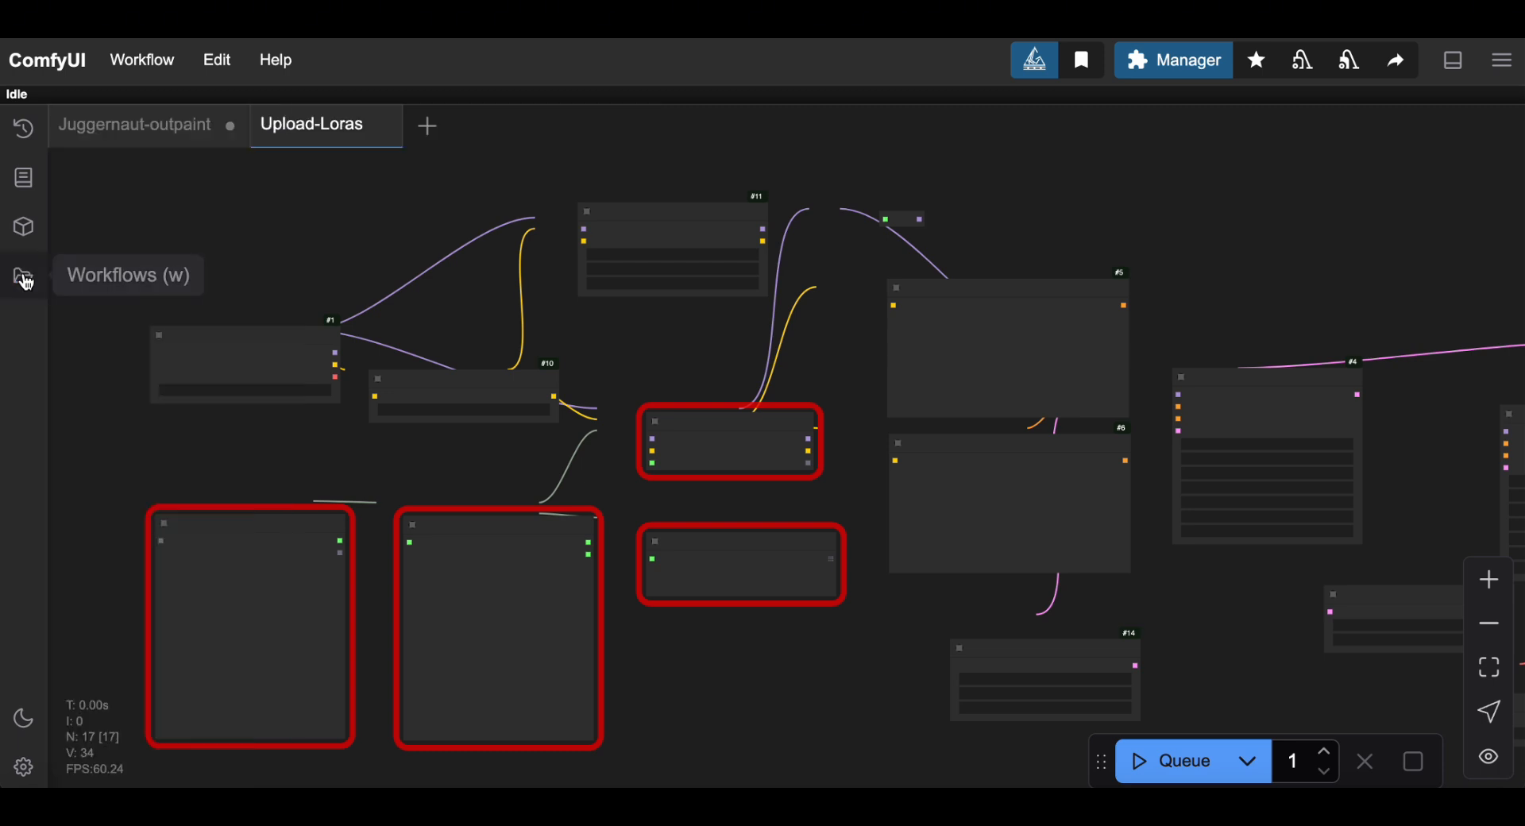
pyautogui.click(25, 280)
pyautogui.scroll(-1, 135, 401)
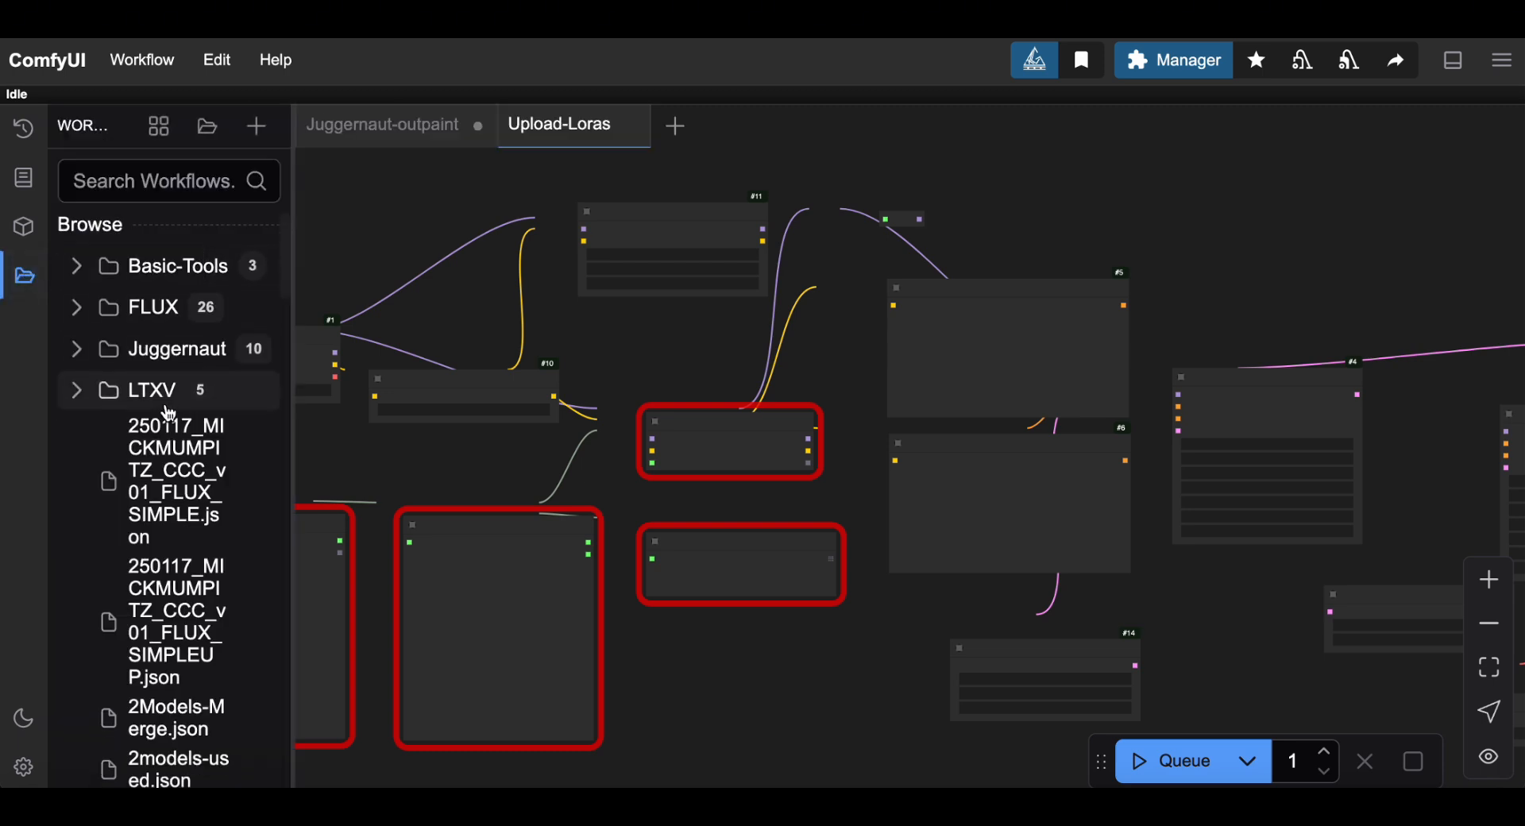
pyautogui.click(77, 379)
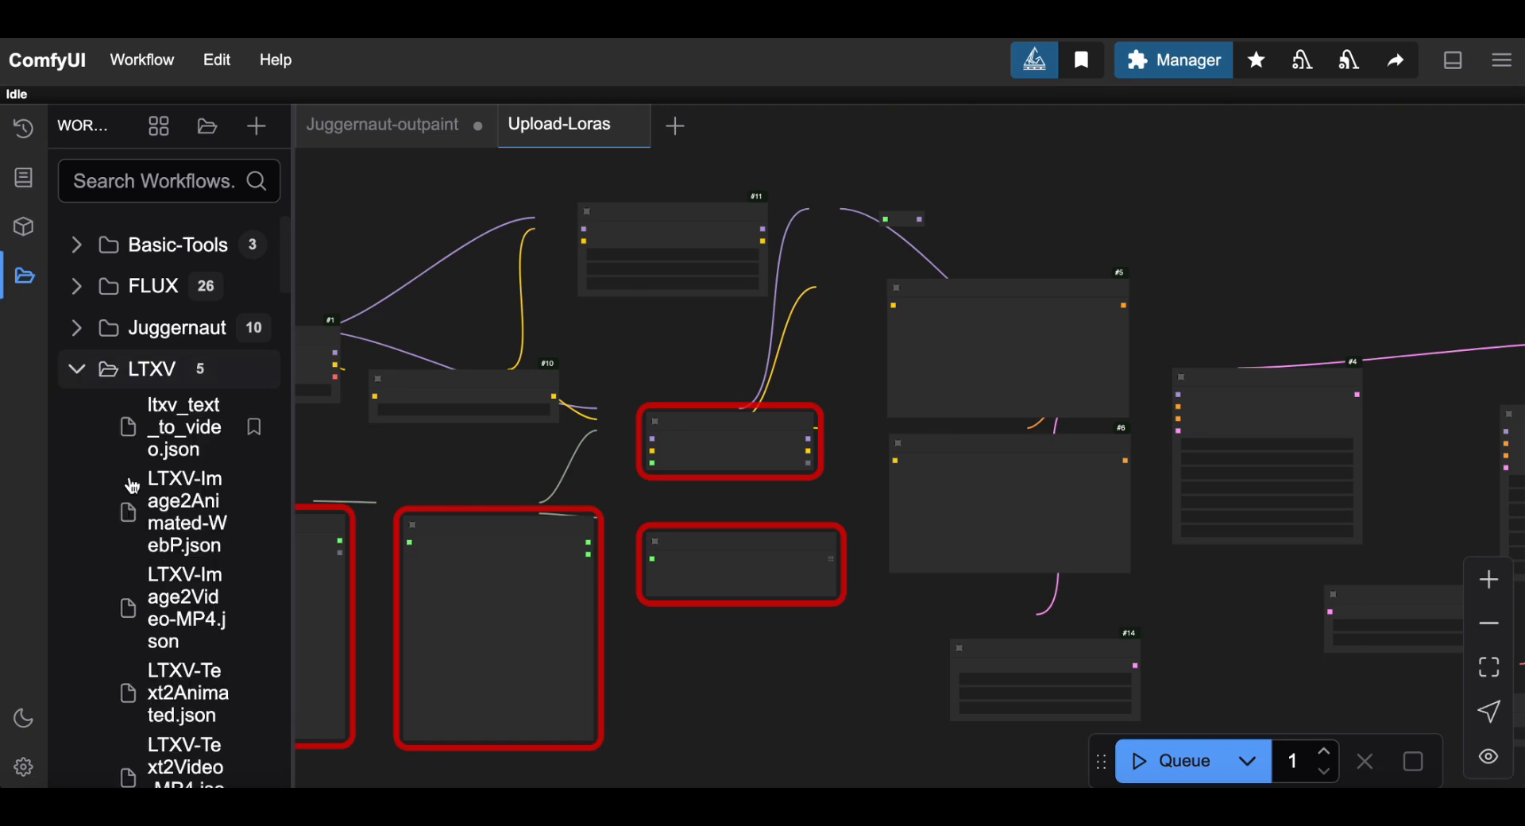
pyautogui.click(77, 381)
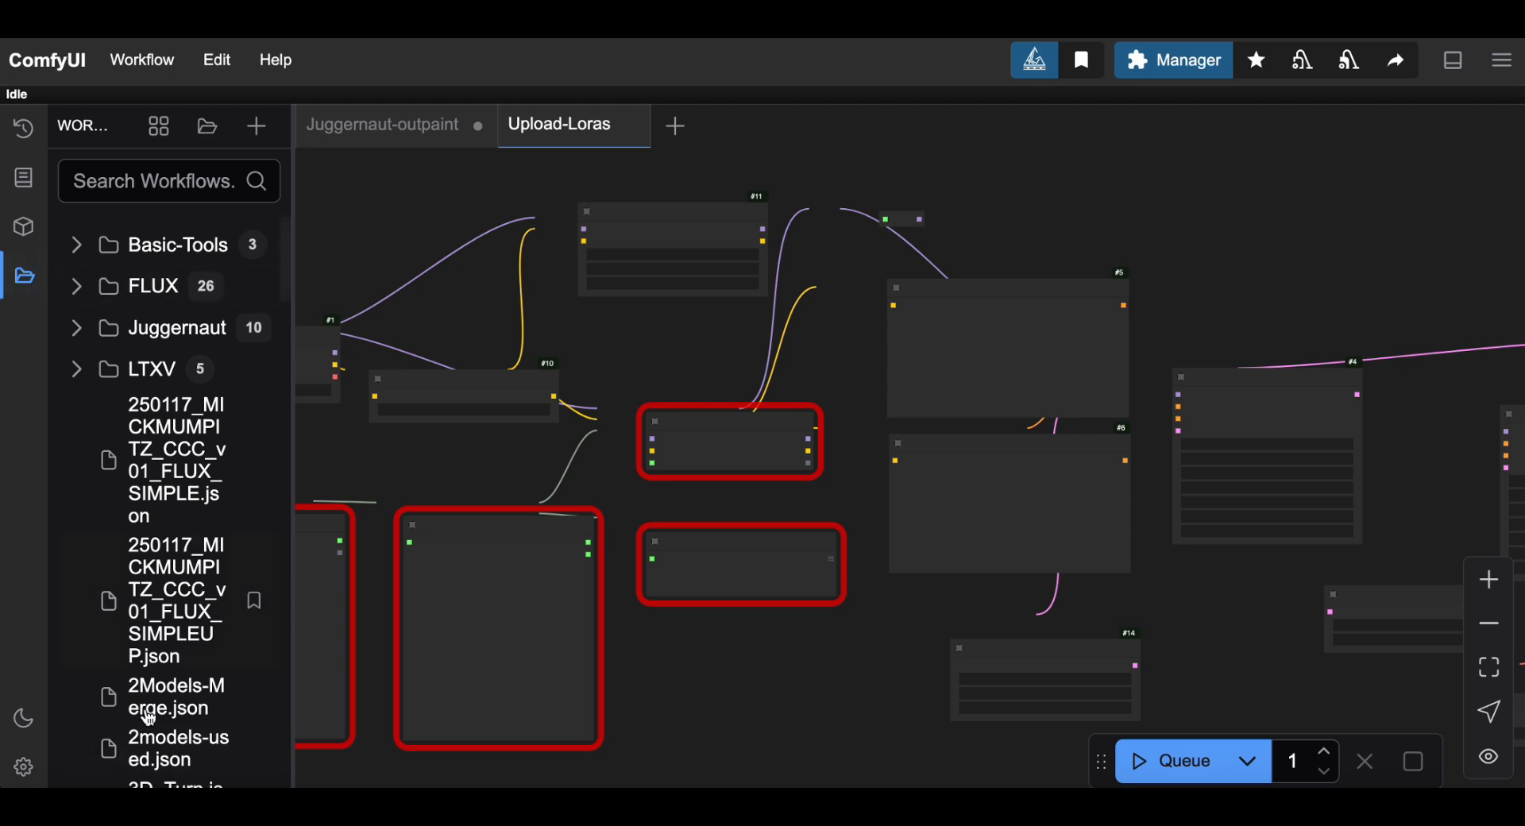
pyautogui.scroll(-10, 168, 624)
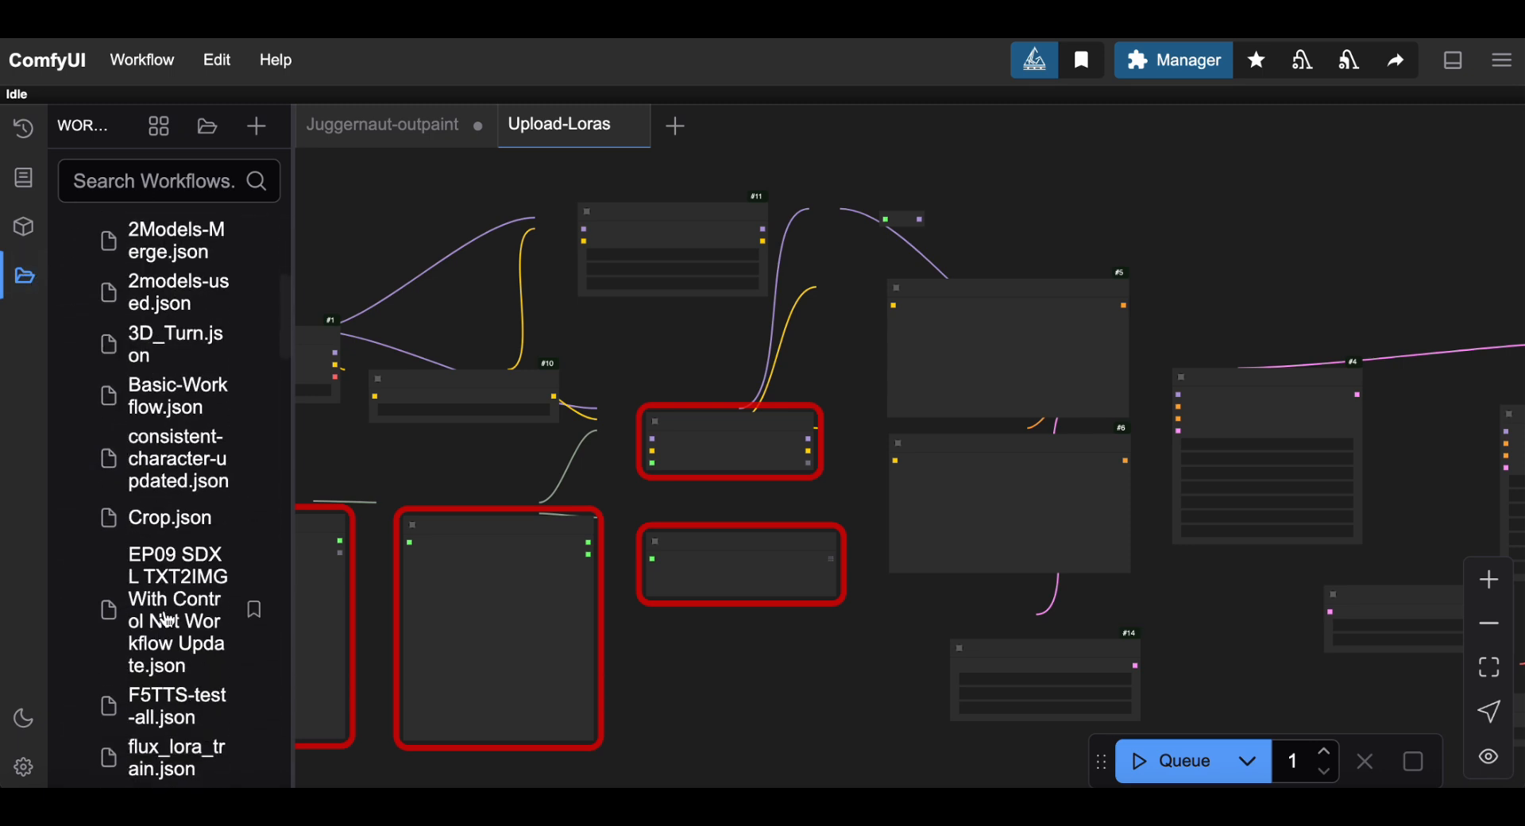
pyautogui.scroll(-1, 168, 624)
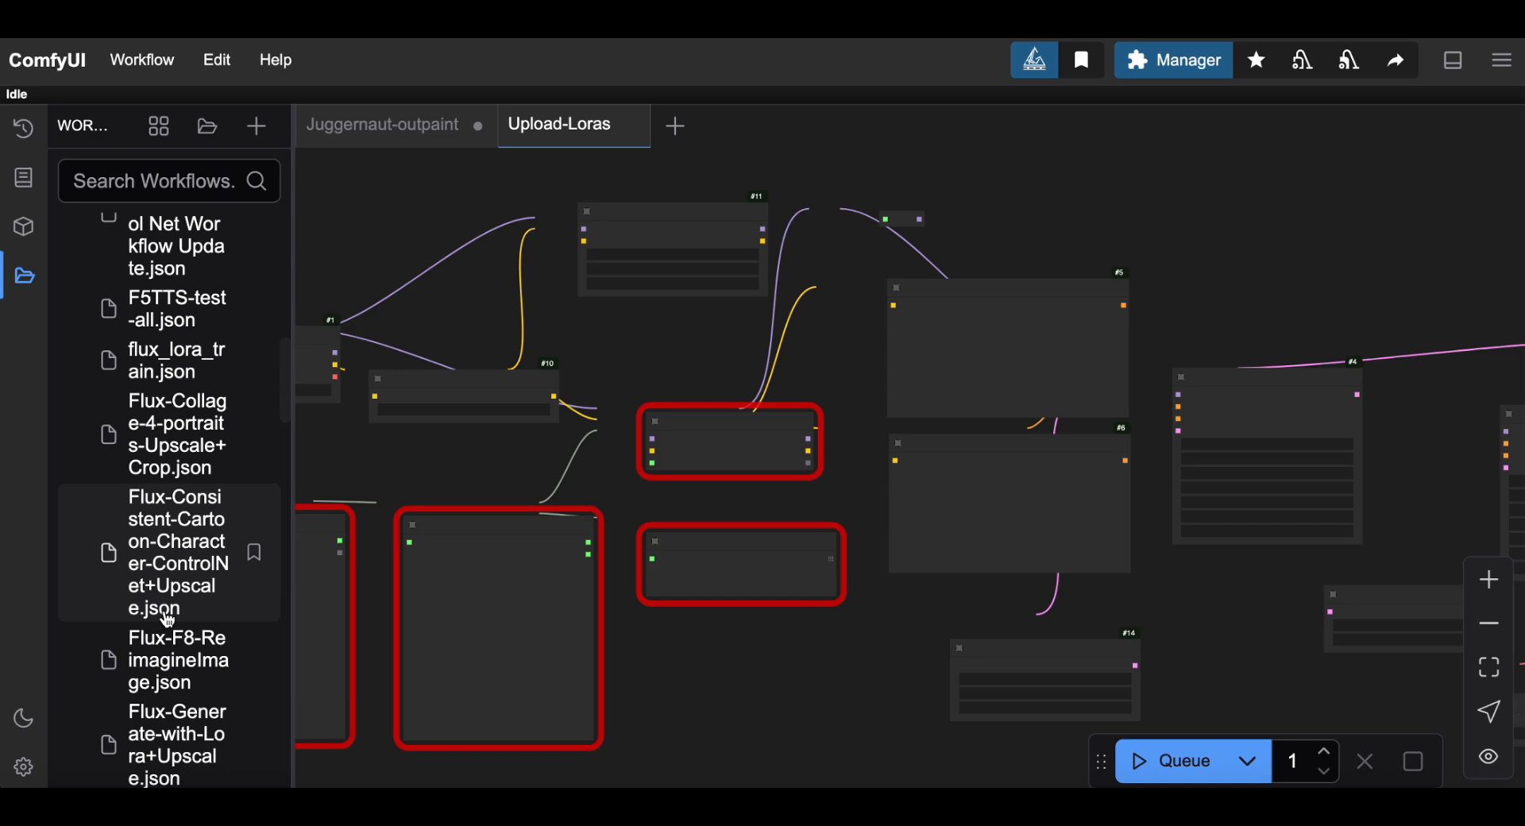
pyautogui.scroll(-15, 168, 622)
pyautogui.scroll(10, 169, 622)
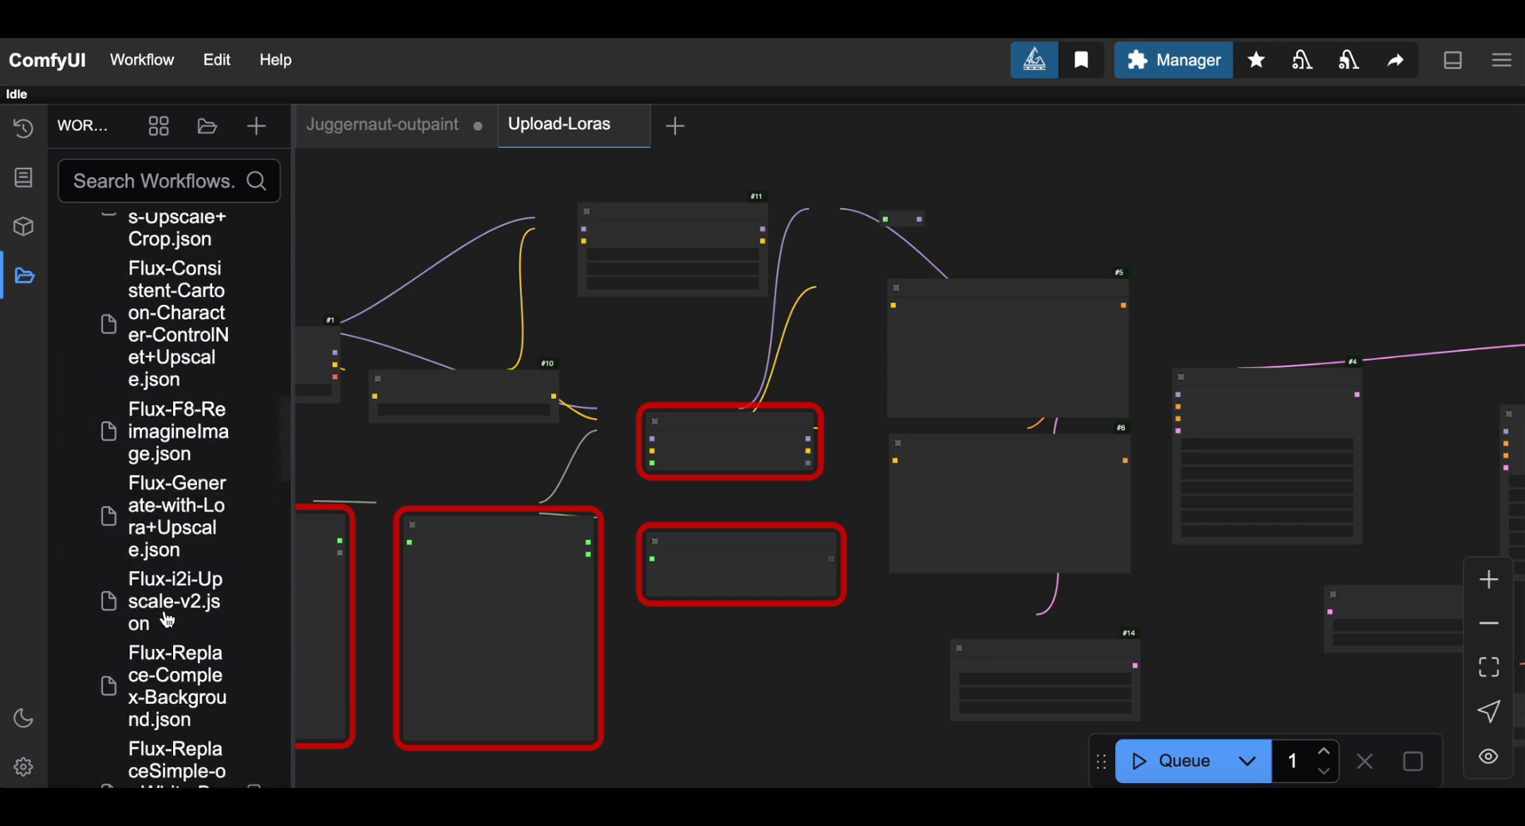
pyautogui.scroll(10, 168, 622)
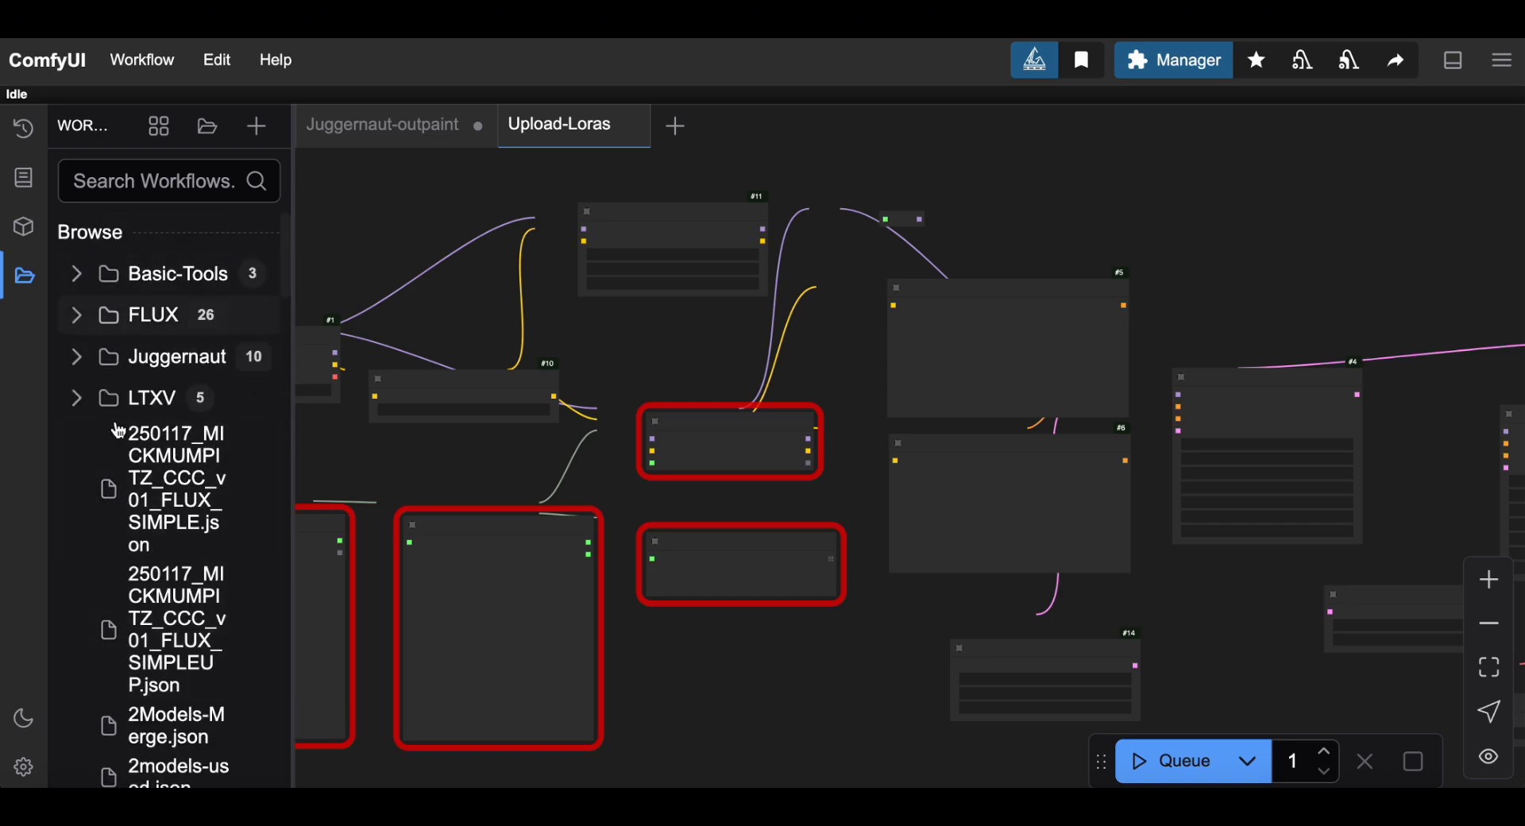
pyautogui.scroll(-13, 130, 561)
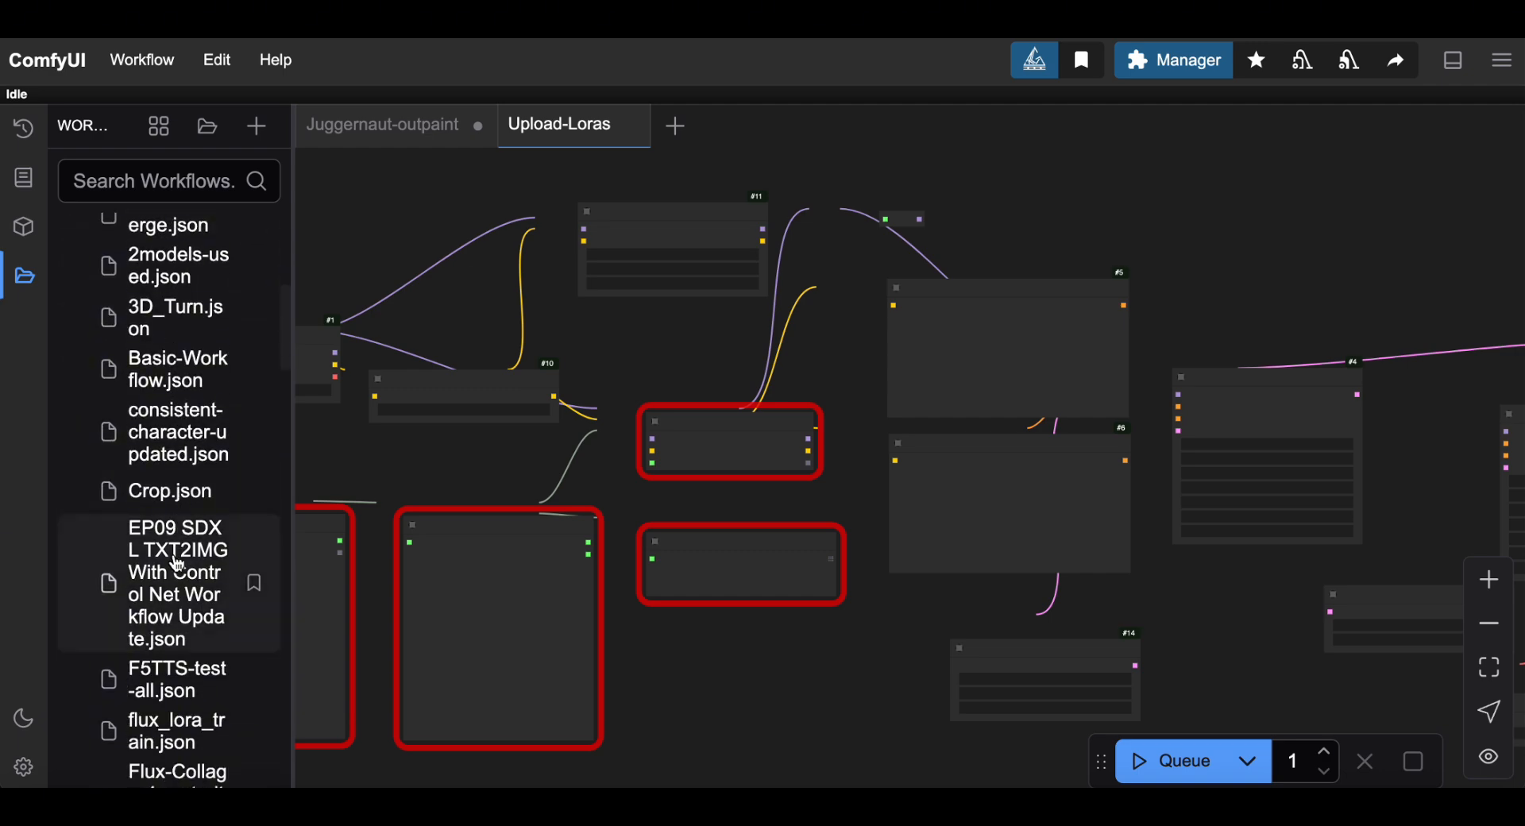
# Hide the workflows panel and zoom the graph in until node titles are readable.
pyautogui.click(25, 278)
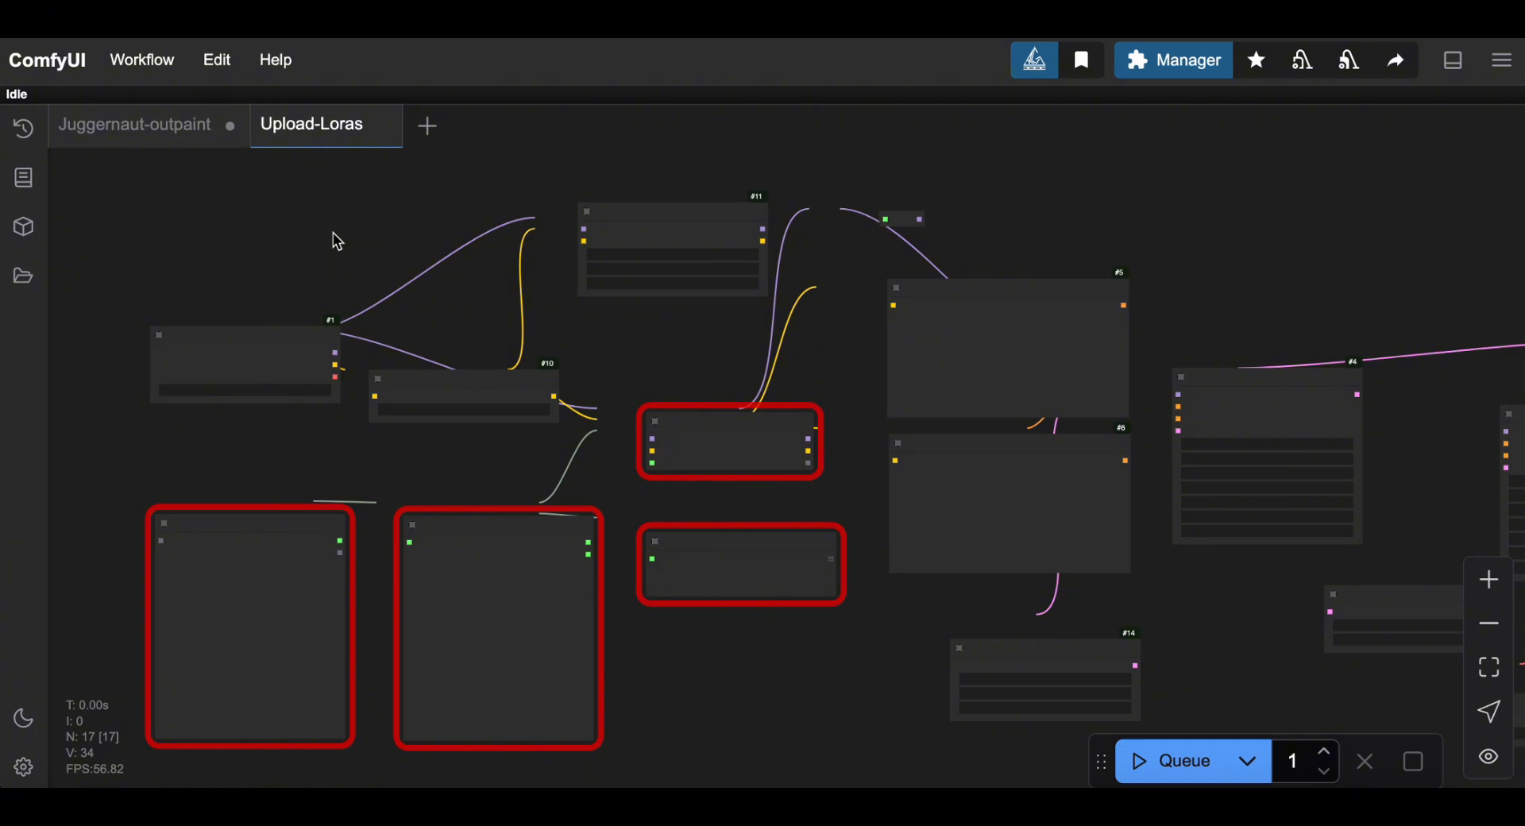
pyautogui.click(1488, 580)
pyautogui.click(1491, 581)
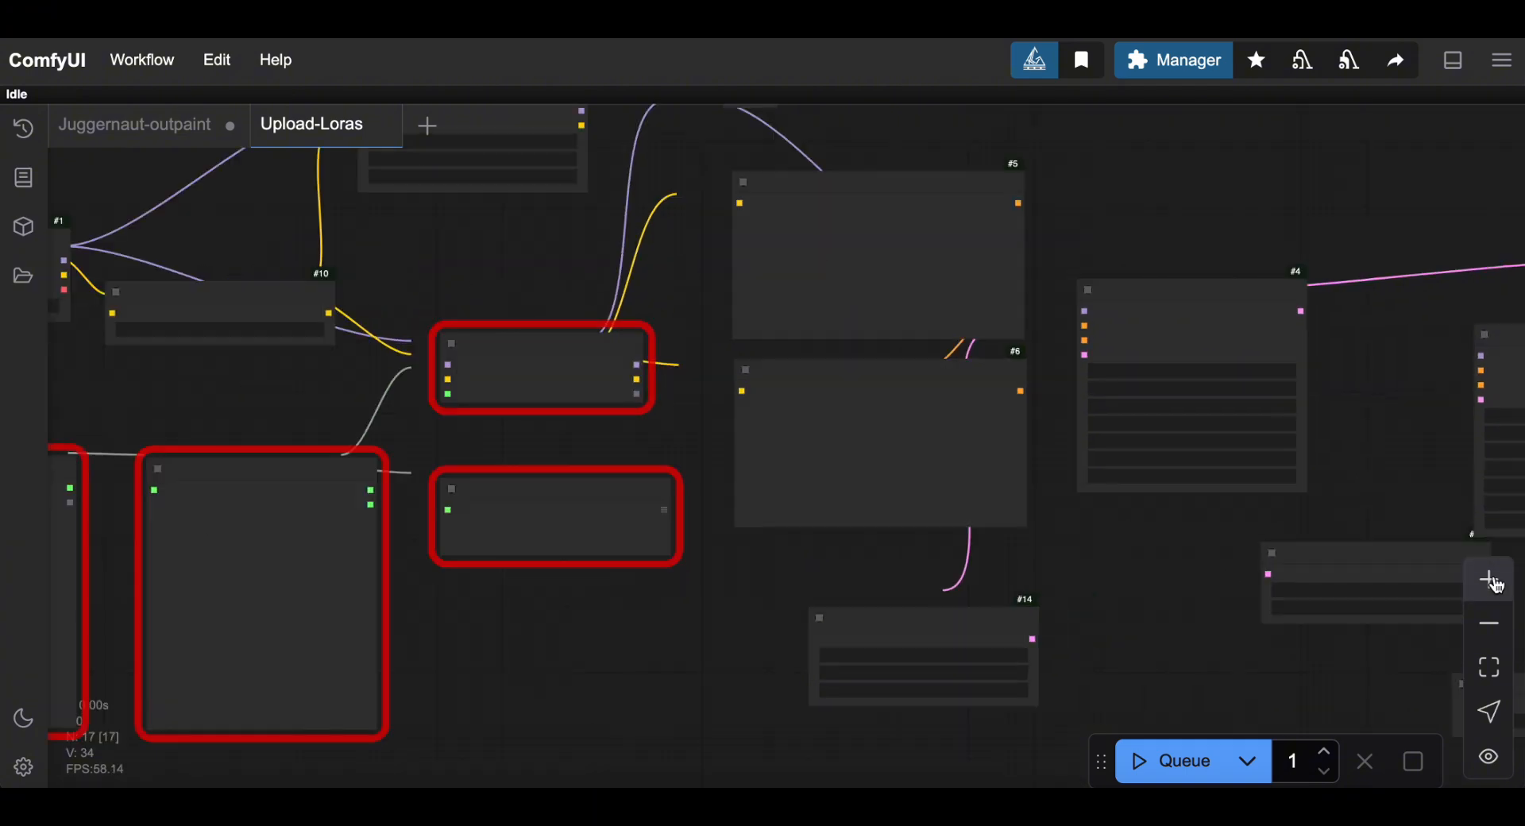
pyautogui.click(1493, 582)
pyautogui.moveTo(619, 540); pyautogui.dragTo(1052, 571)
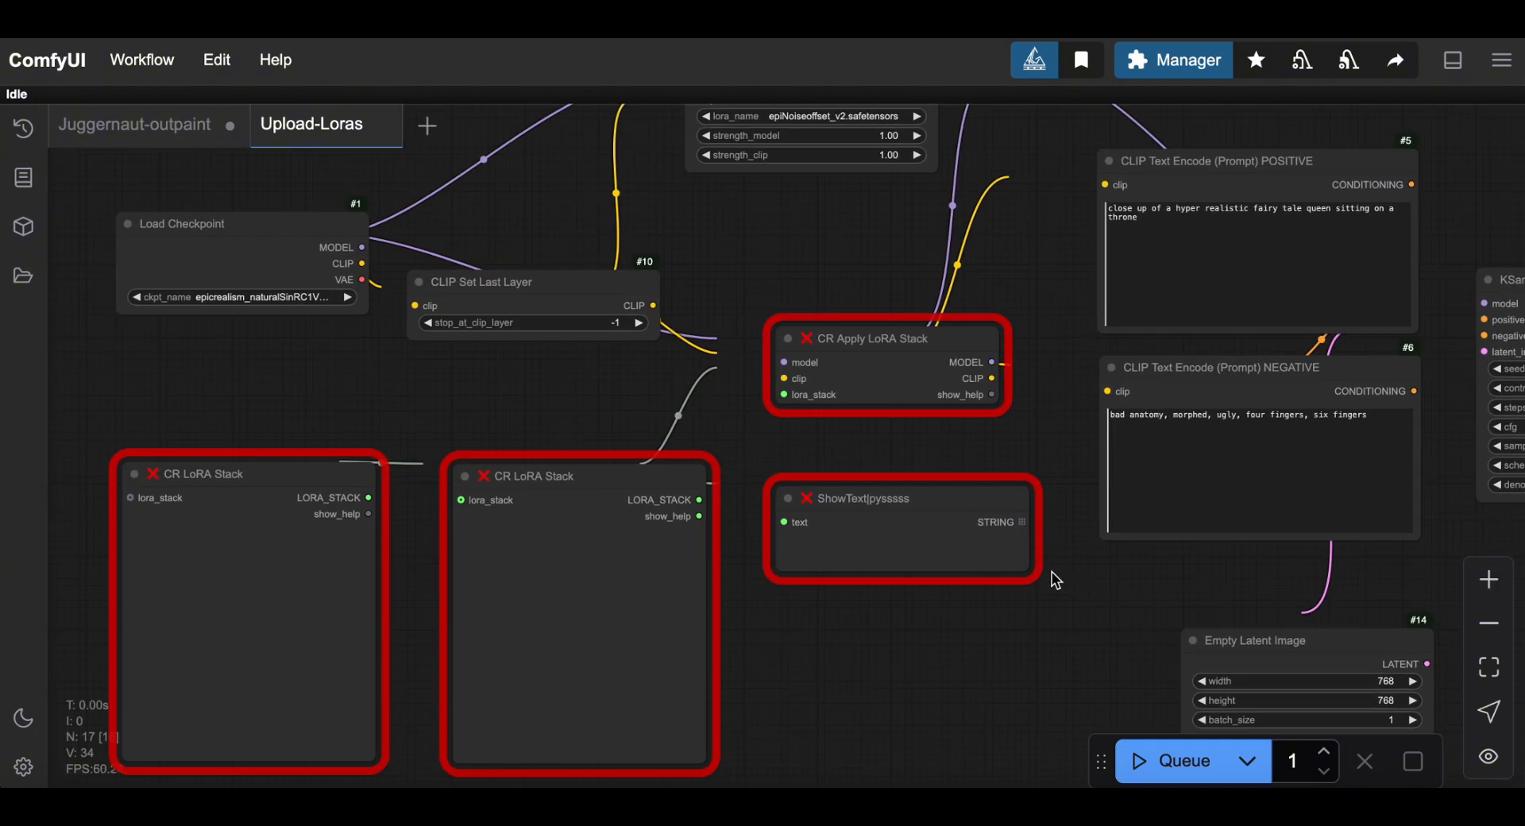
pyautogui.moveTo(769, 265); pyautogui.dragTo(827, 249)
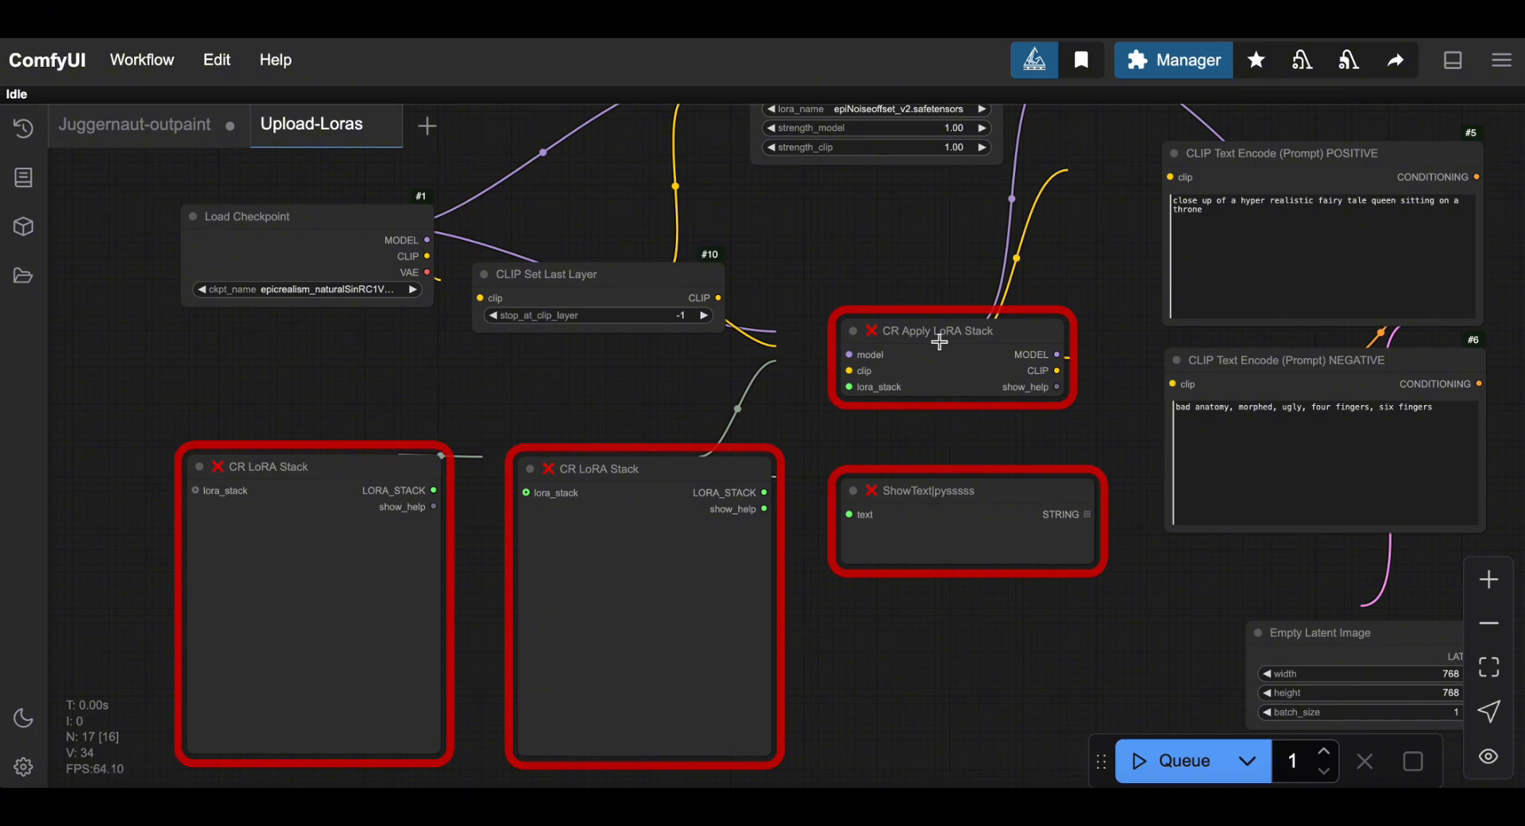
# Select each missing node: ShowText|pysssss, both CR LoRA Stack nodes, and CR Apply LoRA Stack.
pyautogui.click(908, 513)
pyautogui.click(682, 590)
pyautogui.click(334, 607)
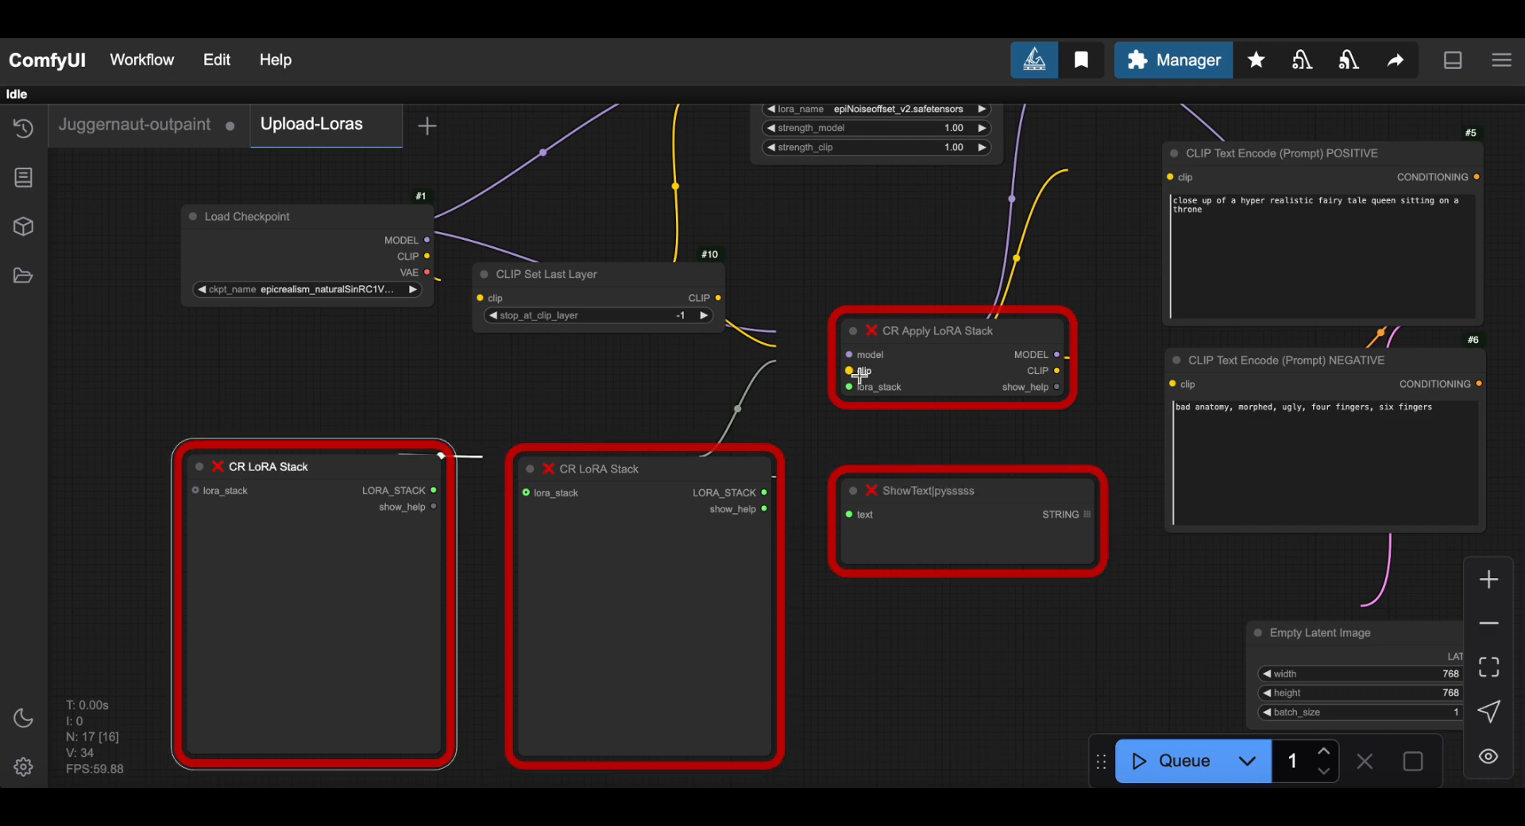
pyautogui.click(926, 362)
pyautogui.click(981, 534)
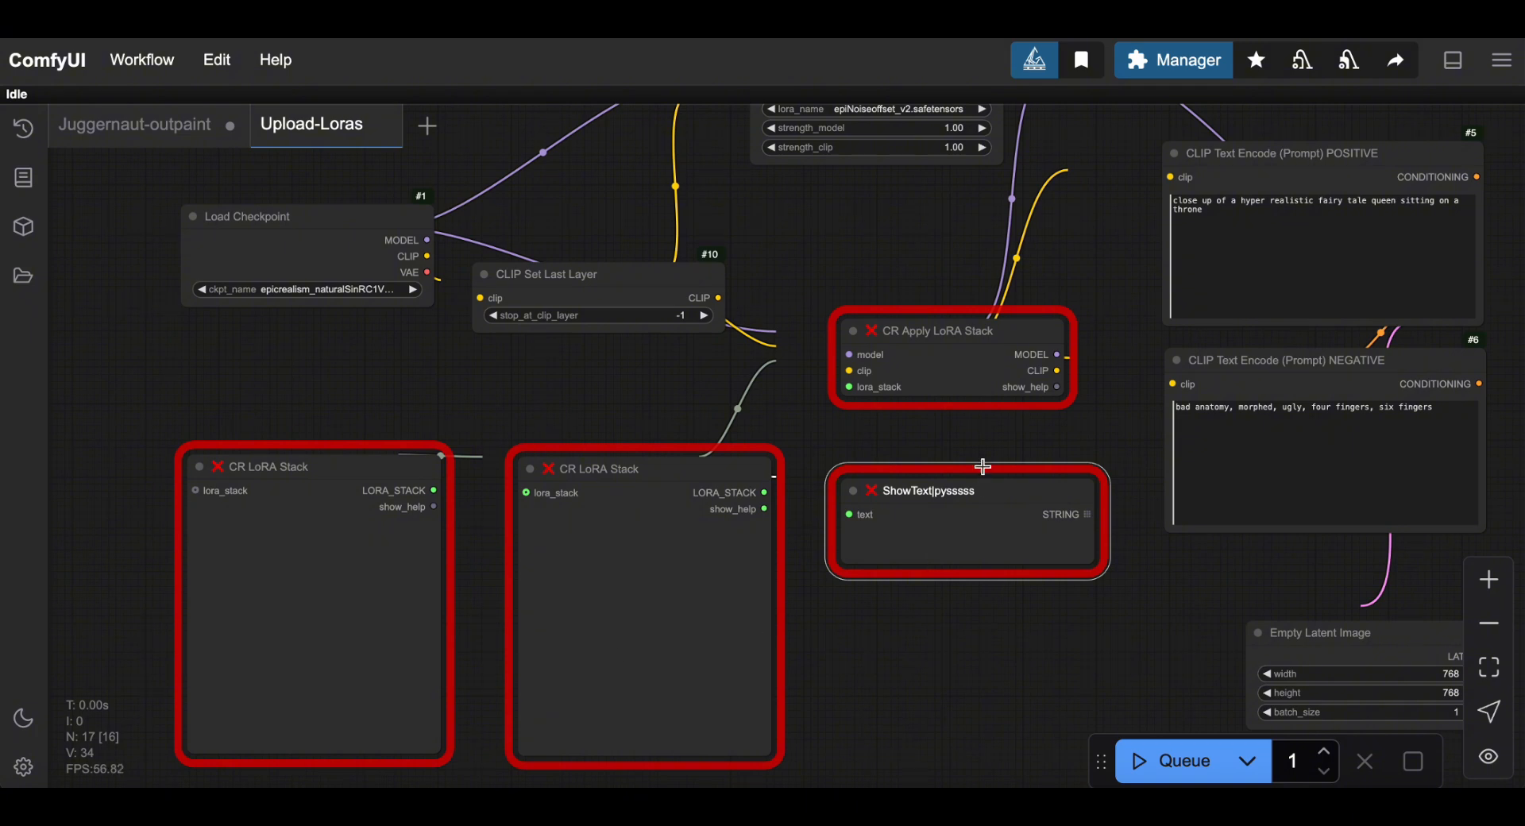
# Open Install Missing Custom Nodes, listing ComfyUI-Custom-Scripts and Comfyroll Studio.
pyautogui.click(1176, 68)
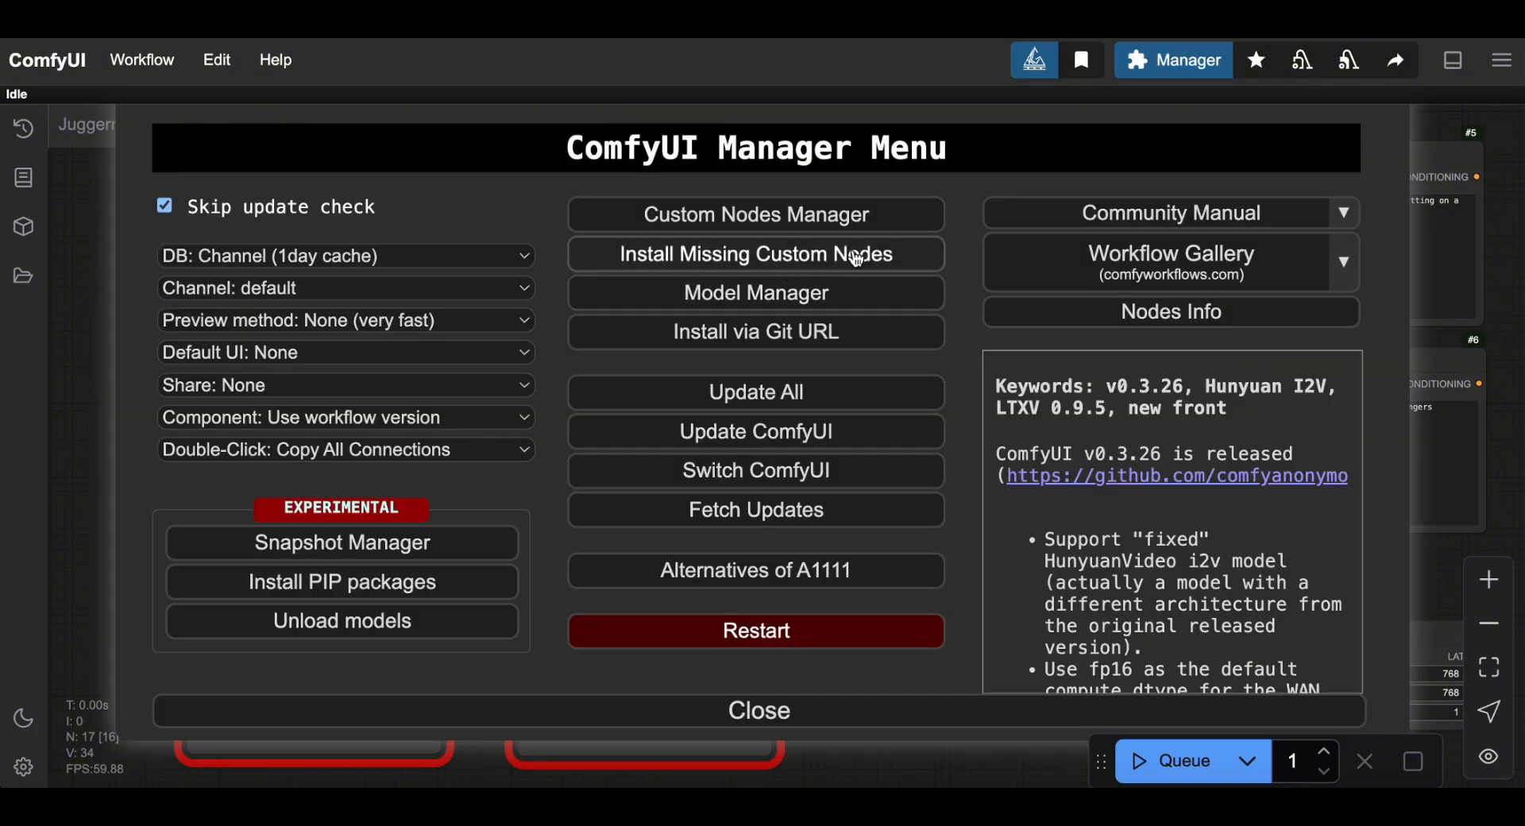
pyautogui.click(807, 260)
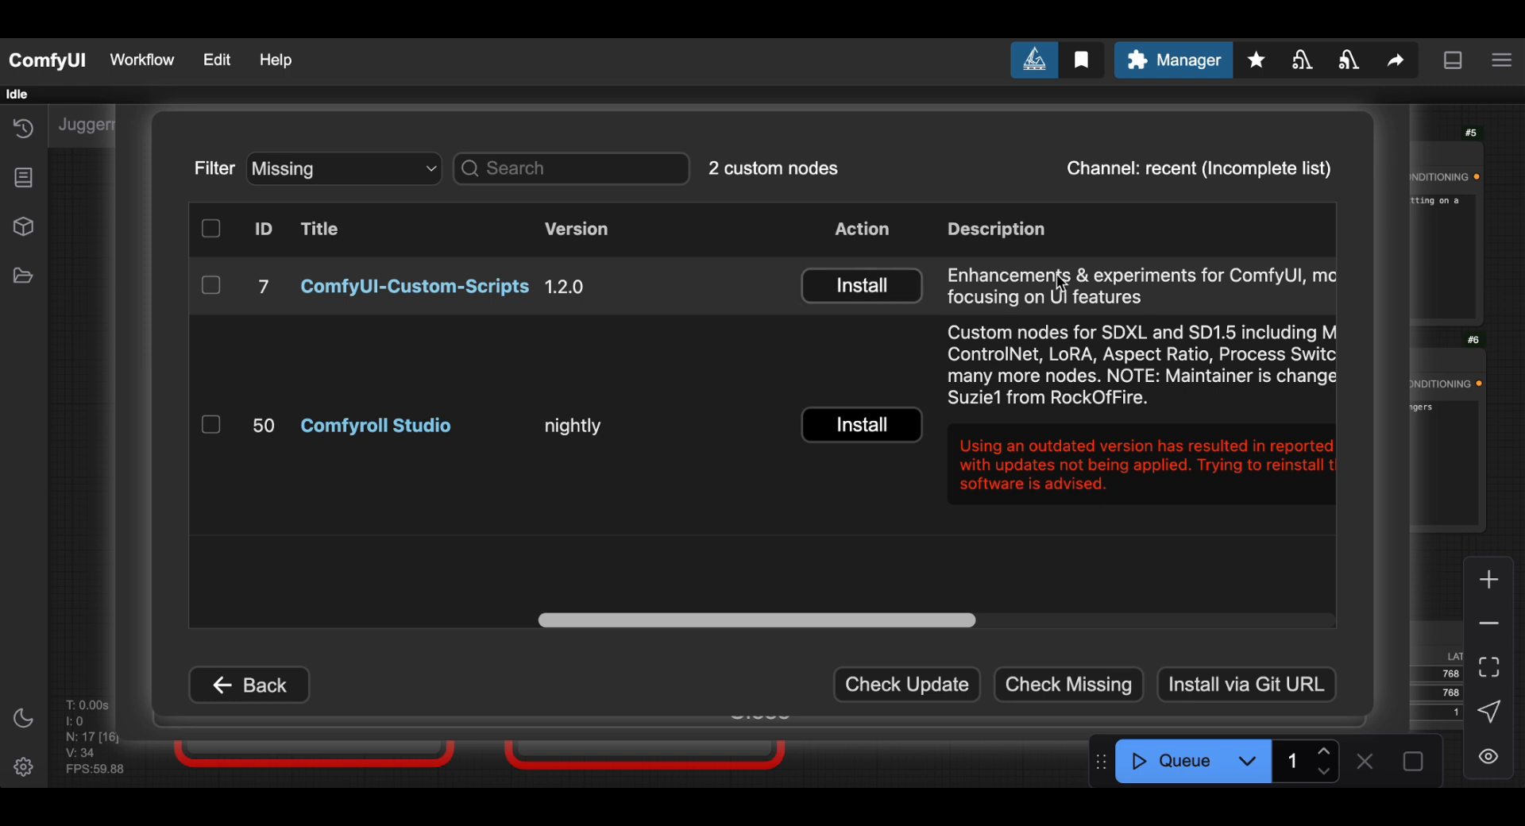
# Install ComfyUI-Custom-Scripts at the nightly version.
pyautogui.click(860, 289)
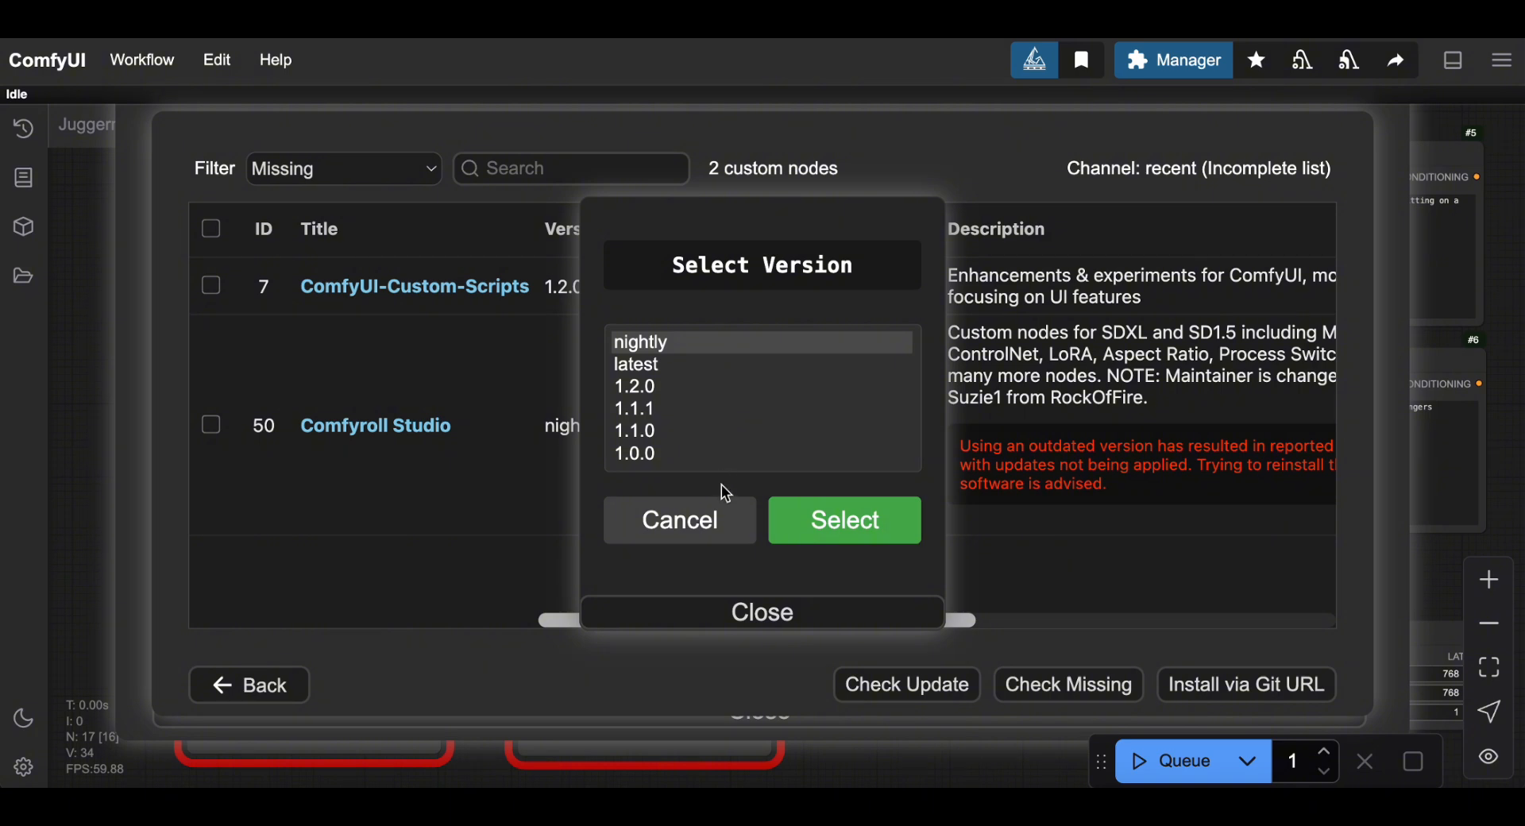
pyautogui.click(647, 347)
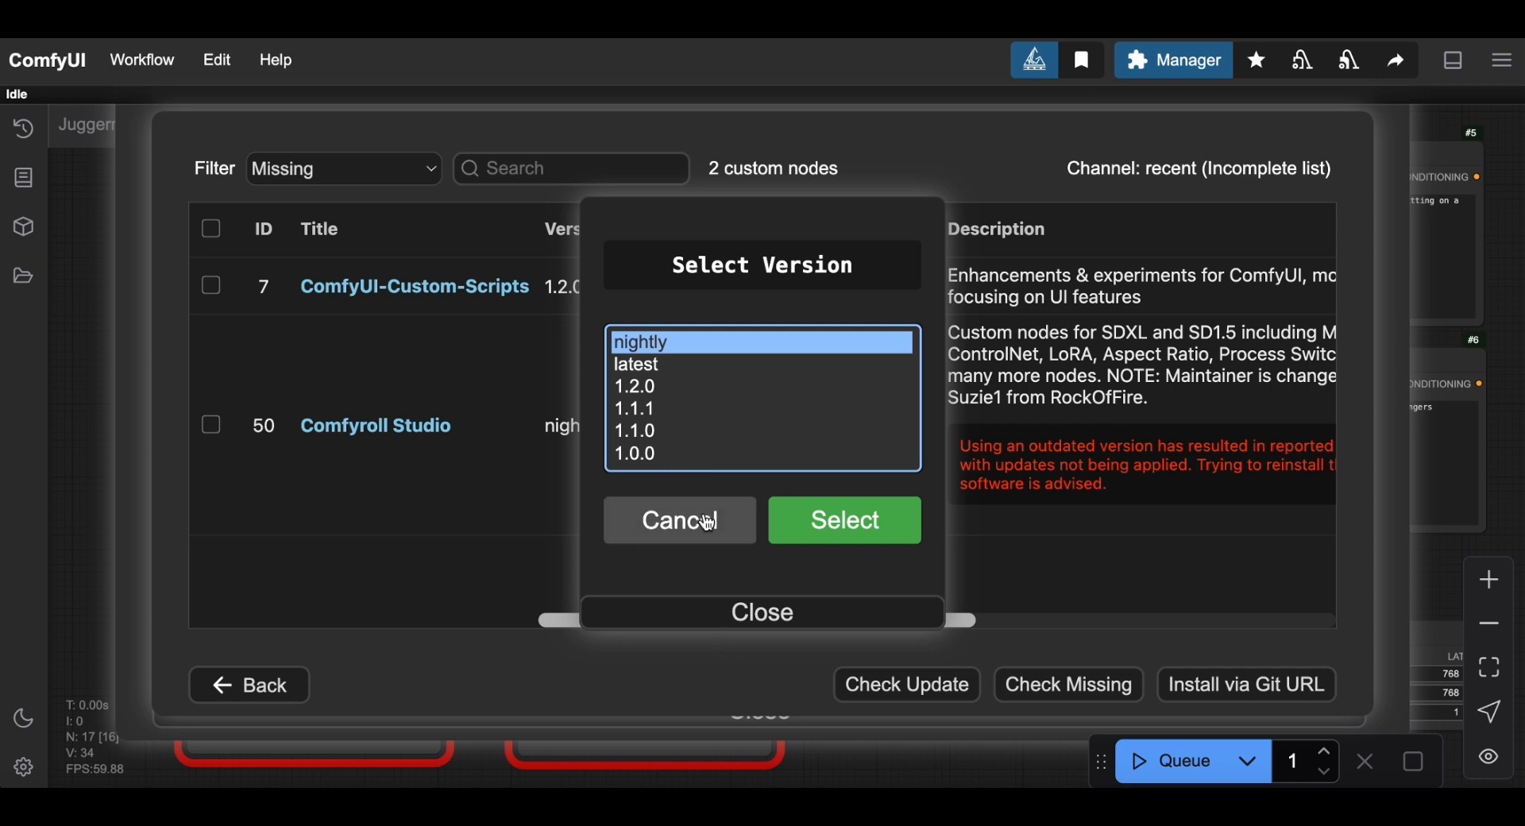
pyautogui.click(650, 704)
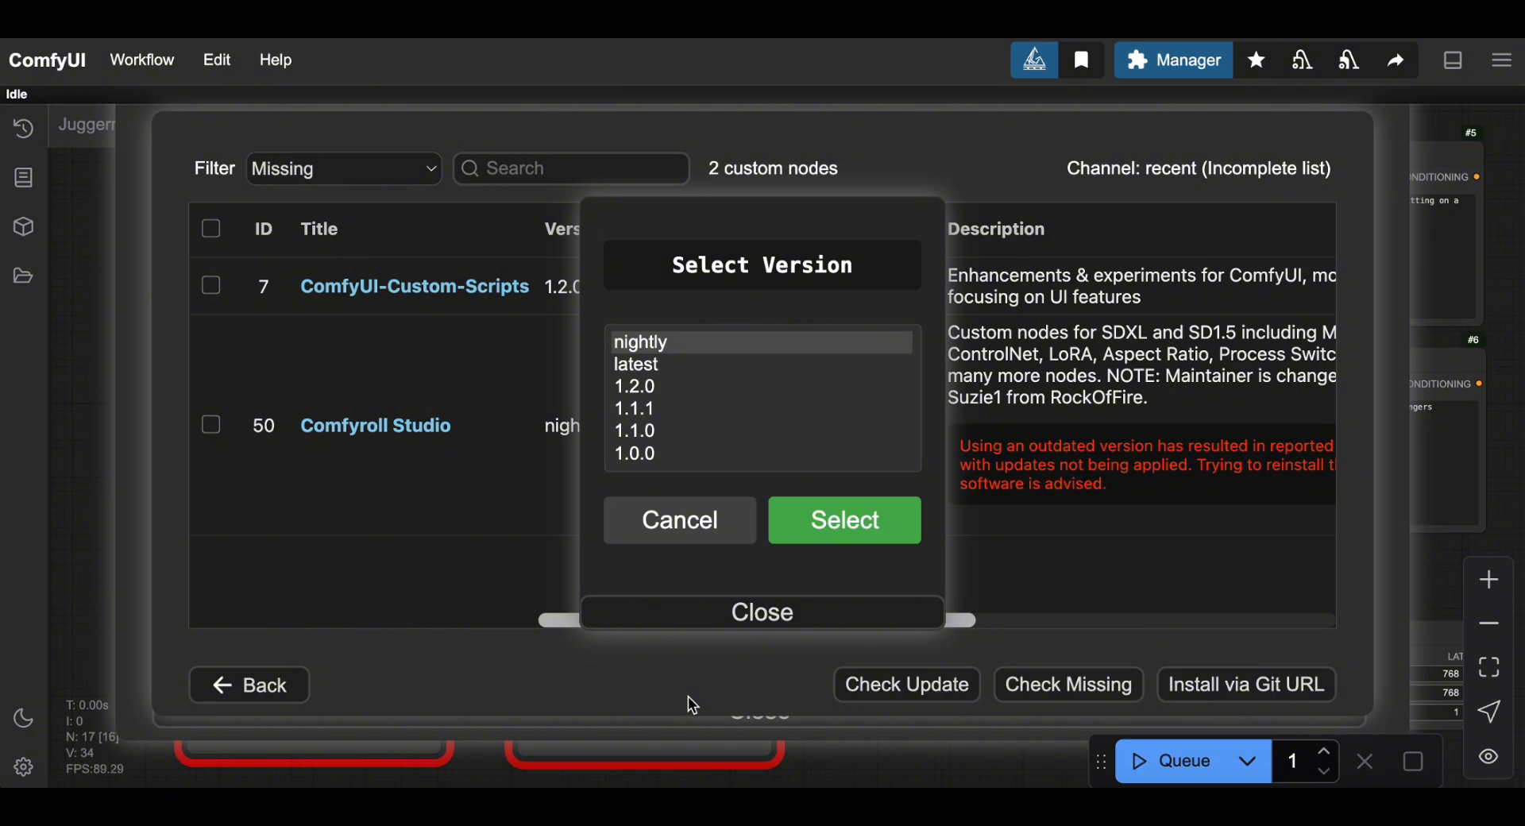
pyautogui.click(835, 524)
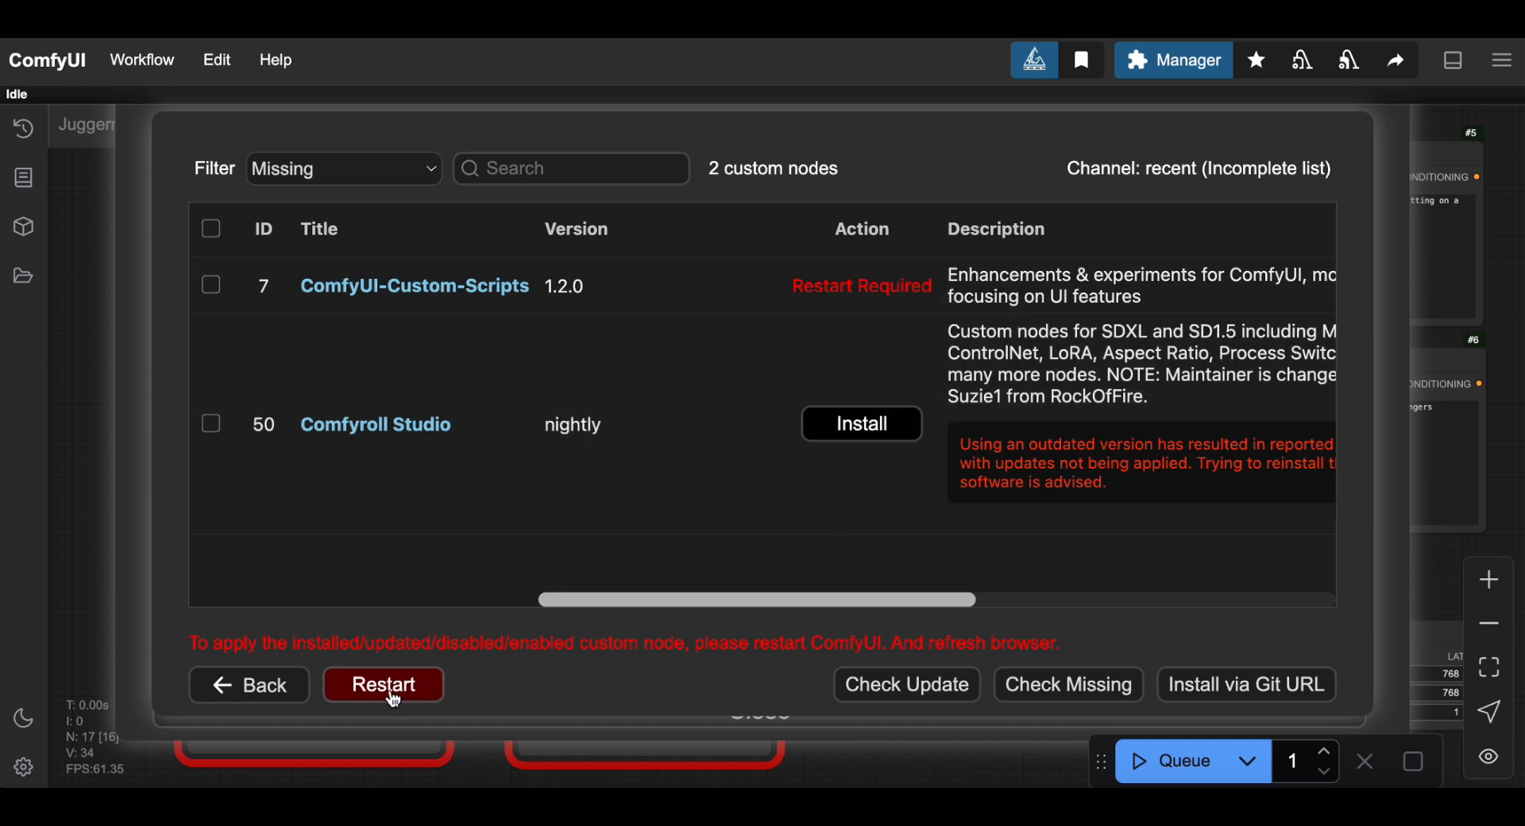
# Restart the ComfyUI server and reload the page so the Upload-Loras workflow reopens.
pyautogui.click(393, 697)
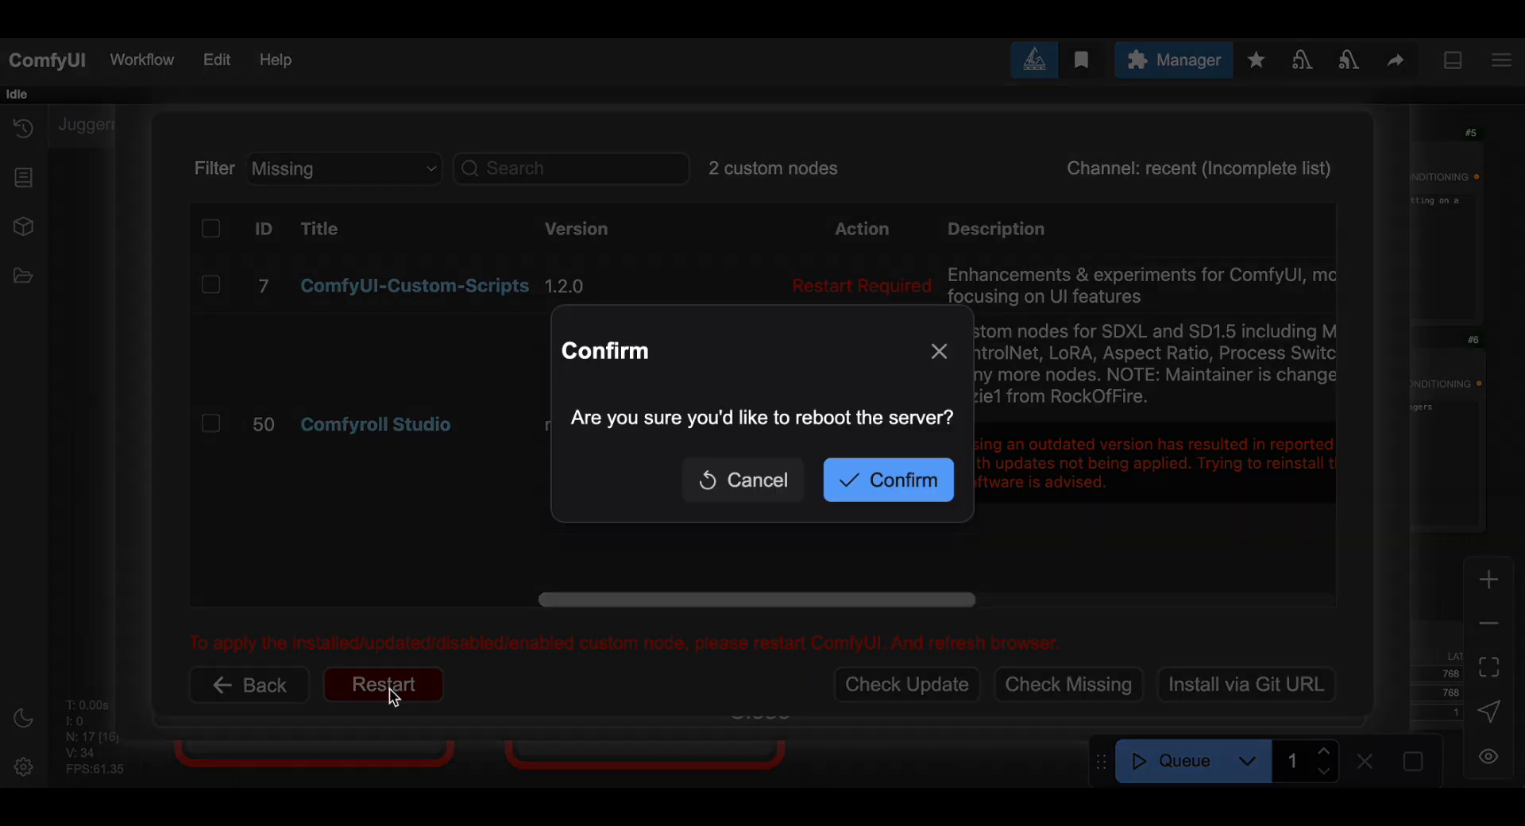
pyautogui.click(891, 486)
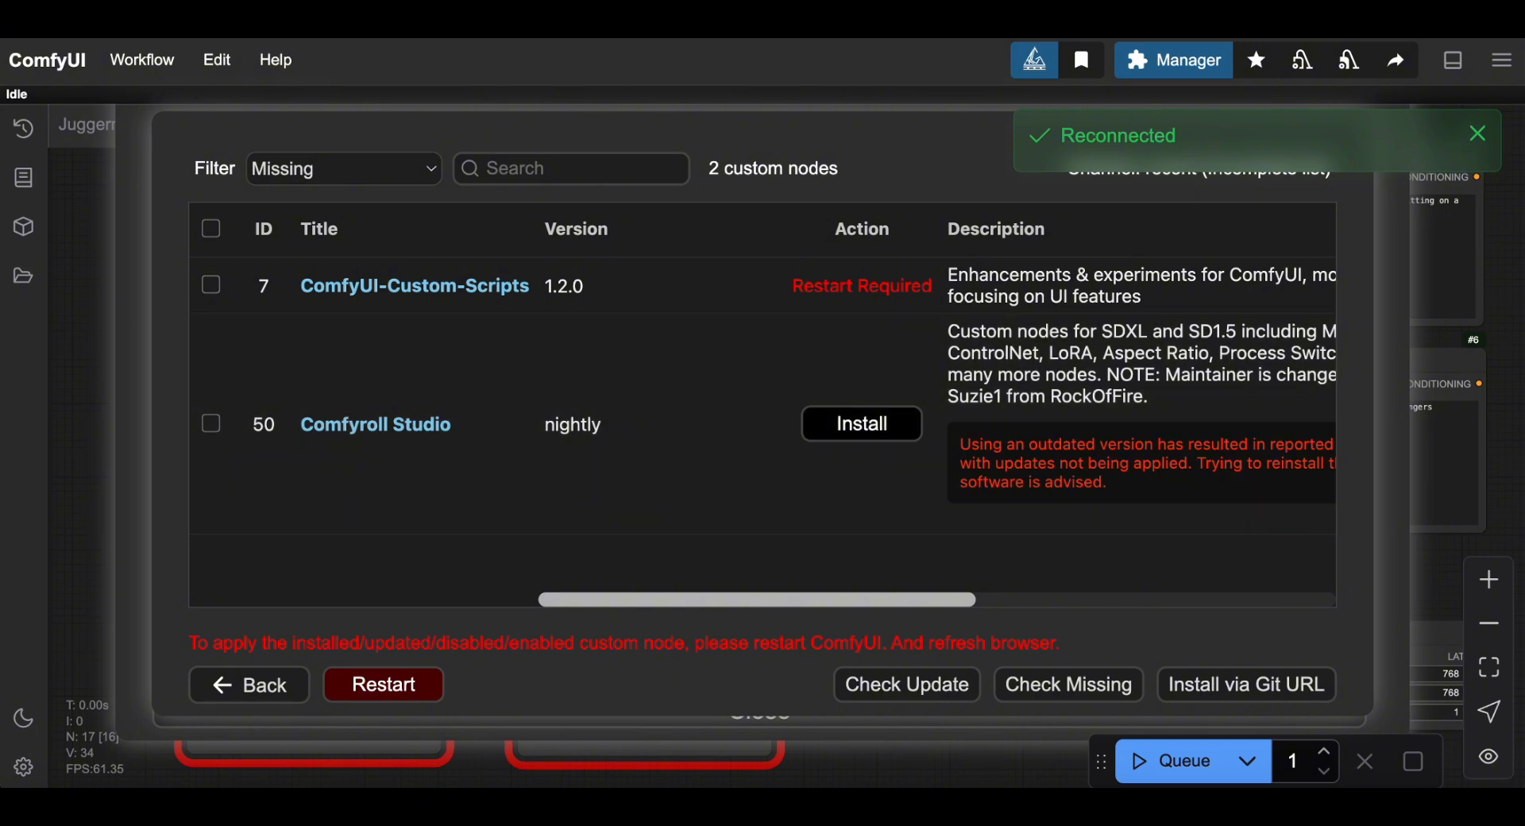
pyautogui.press('super+r')
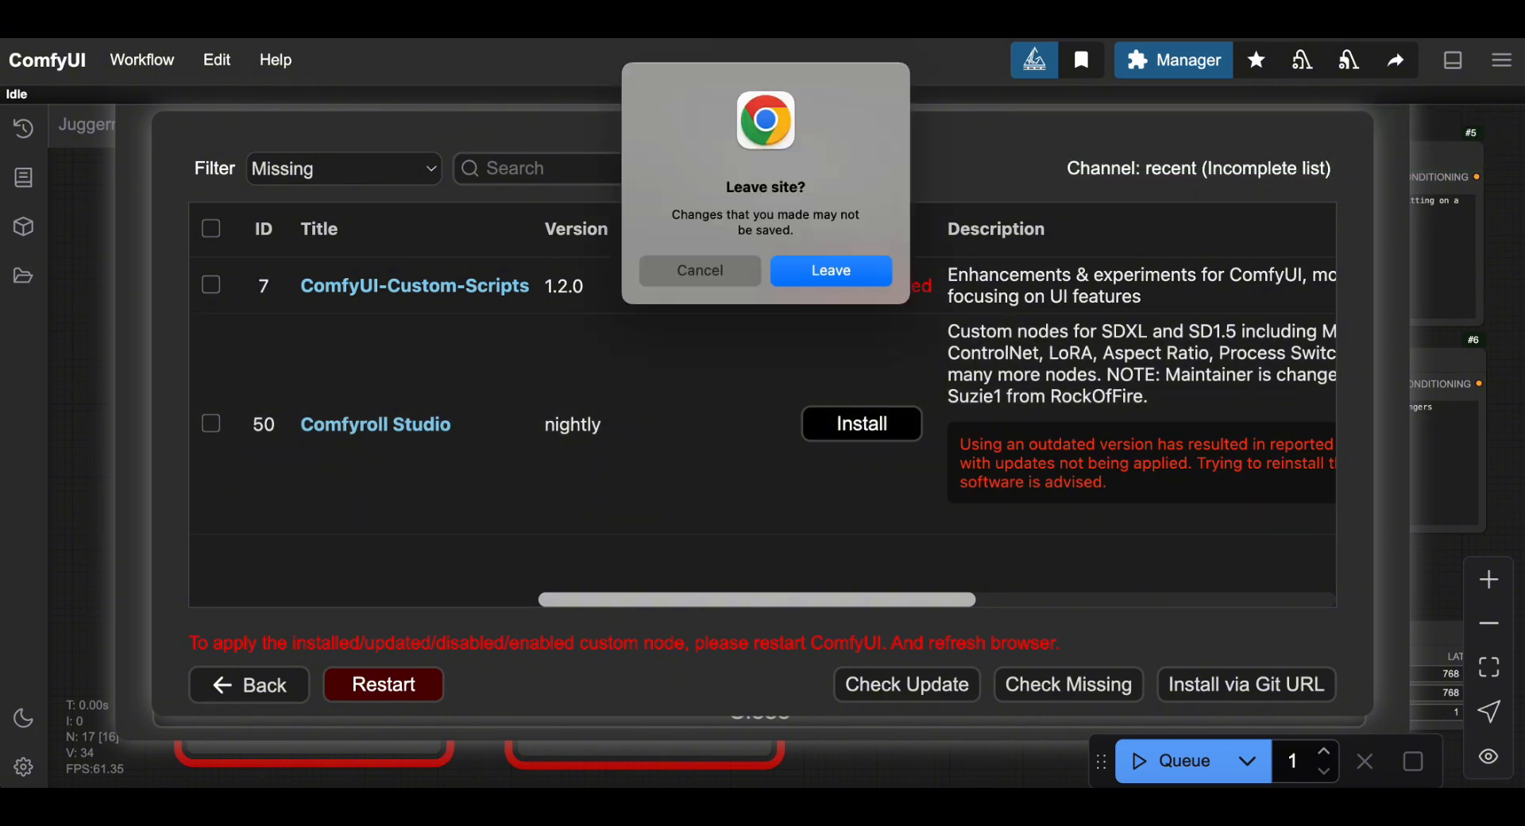
pyautogui.click(840, 266)
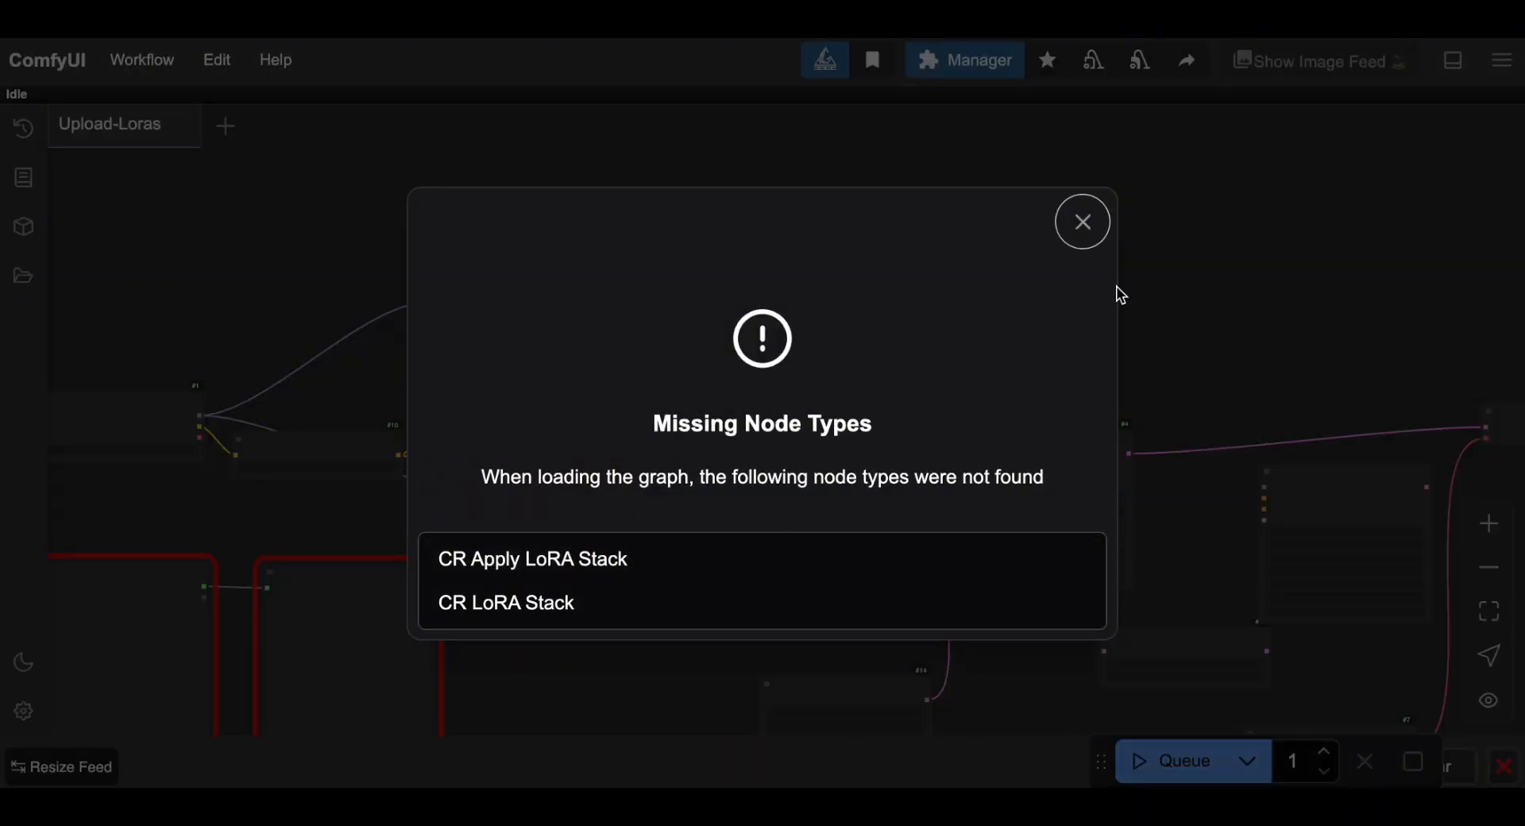
# Dismiss the missing-node warning and confirm Install Missing Custom Nodes lists only Comfyroll Studio.
pyautogui.click(1084, 222)
pyautogui.click(953, 62)
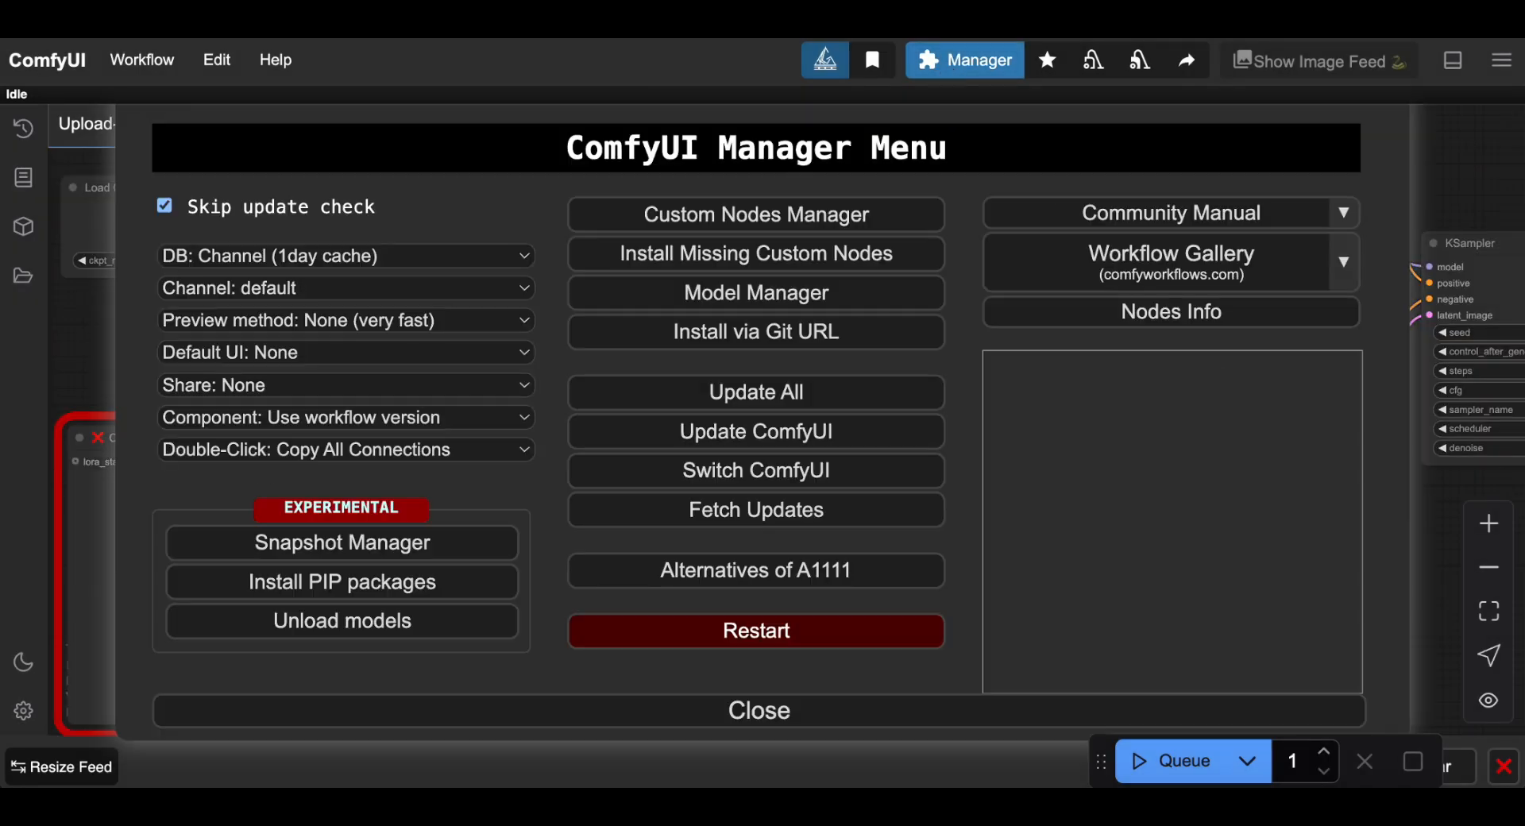
pyautogui.click(757, 256)
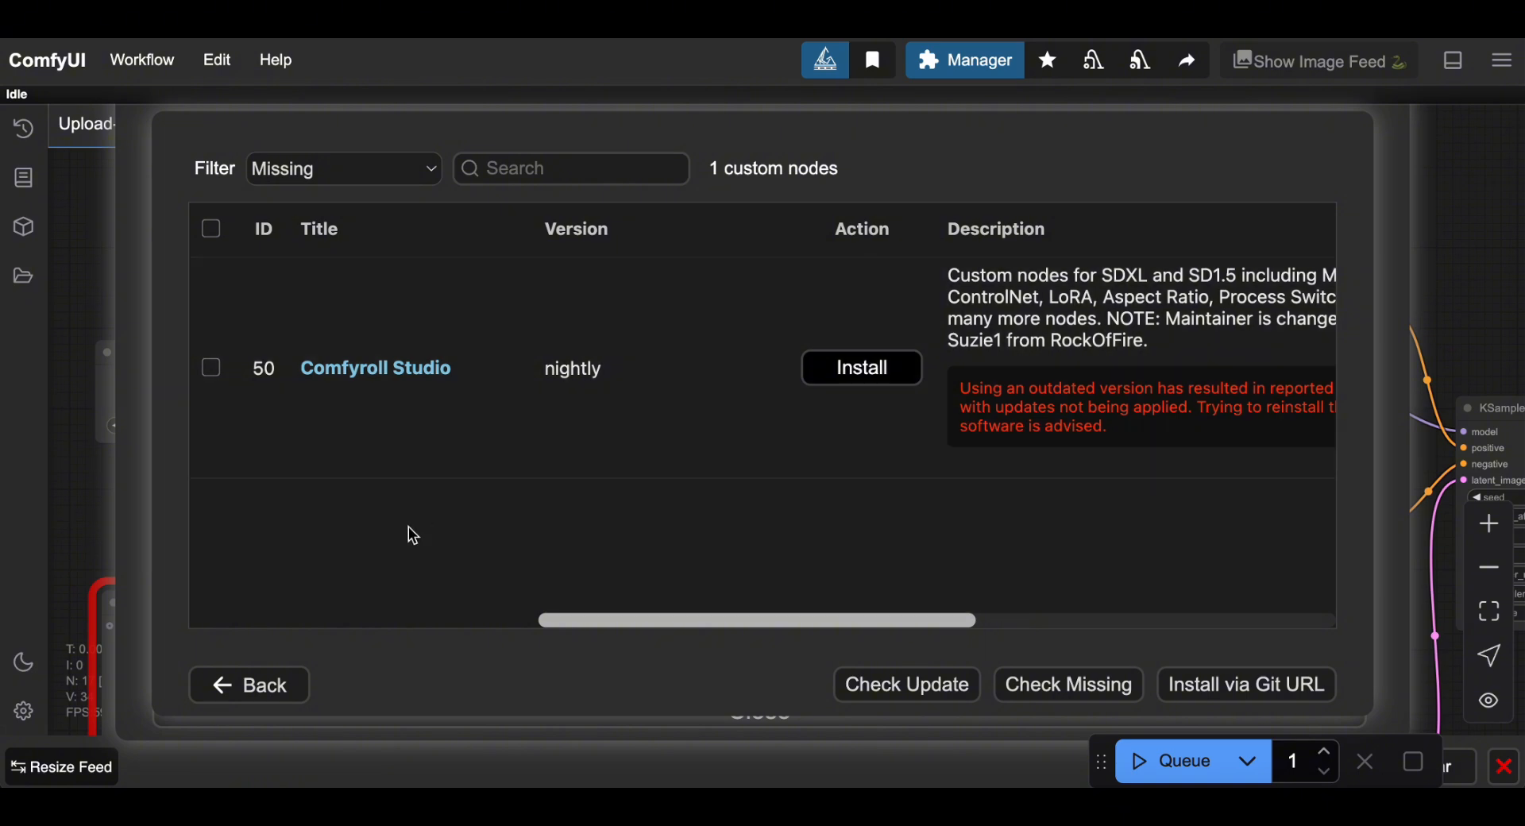
pyautogui.click(280, 687)
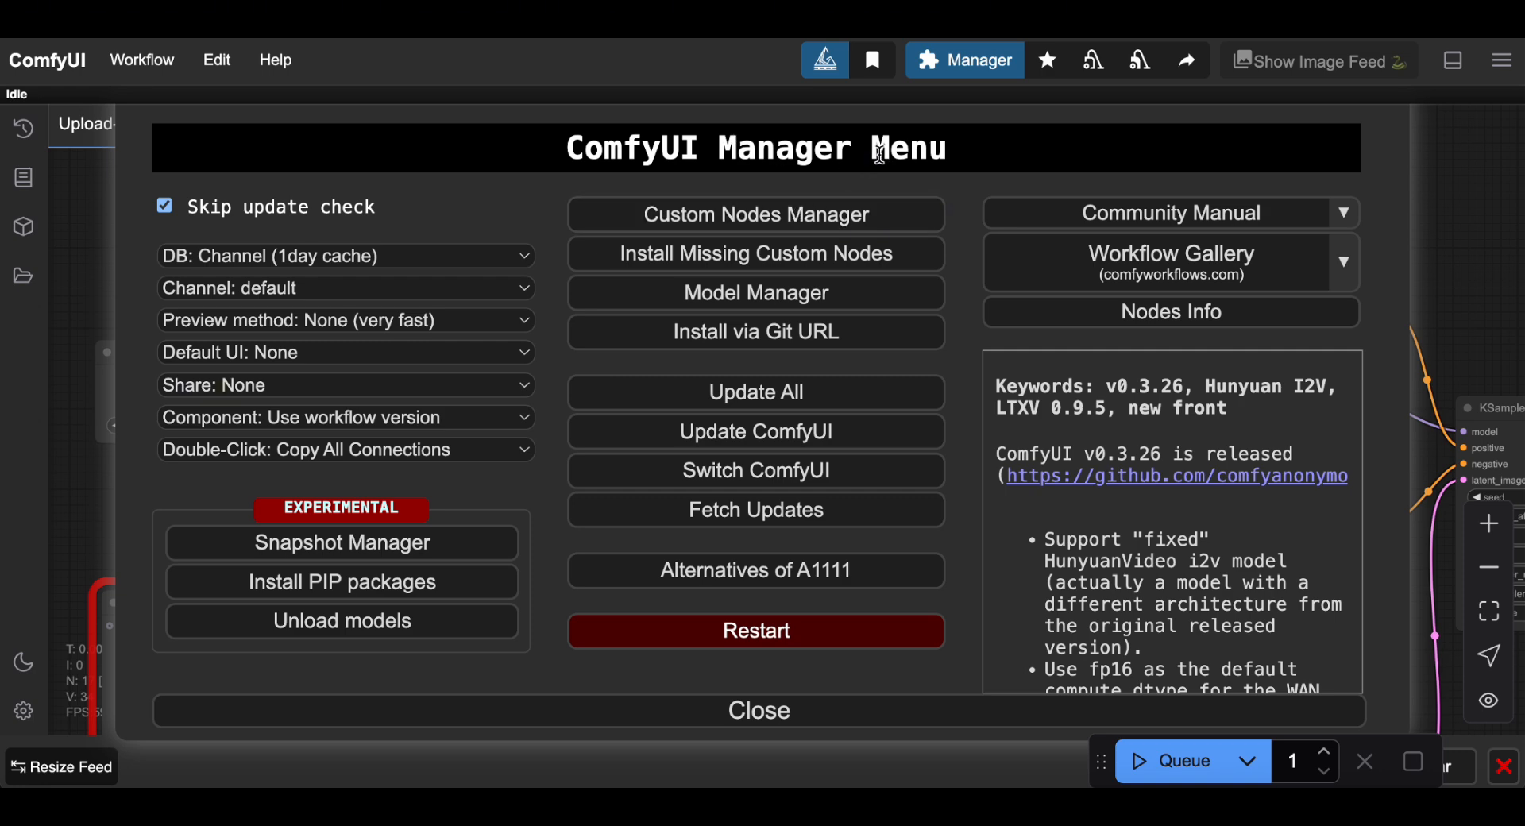
pyautogui.click(822, 213)
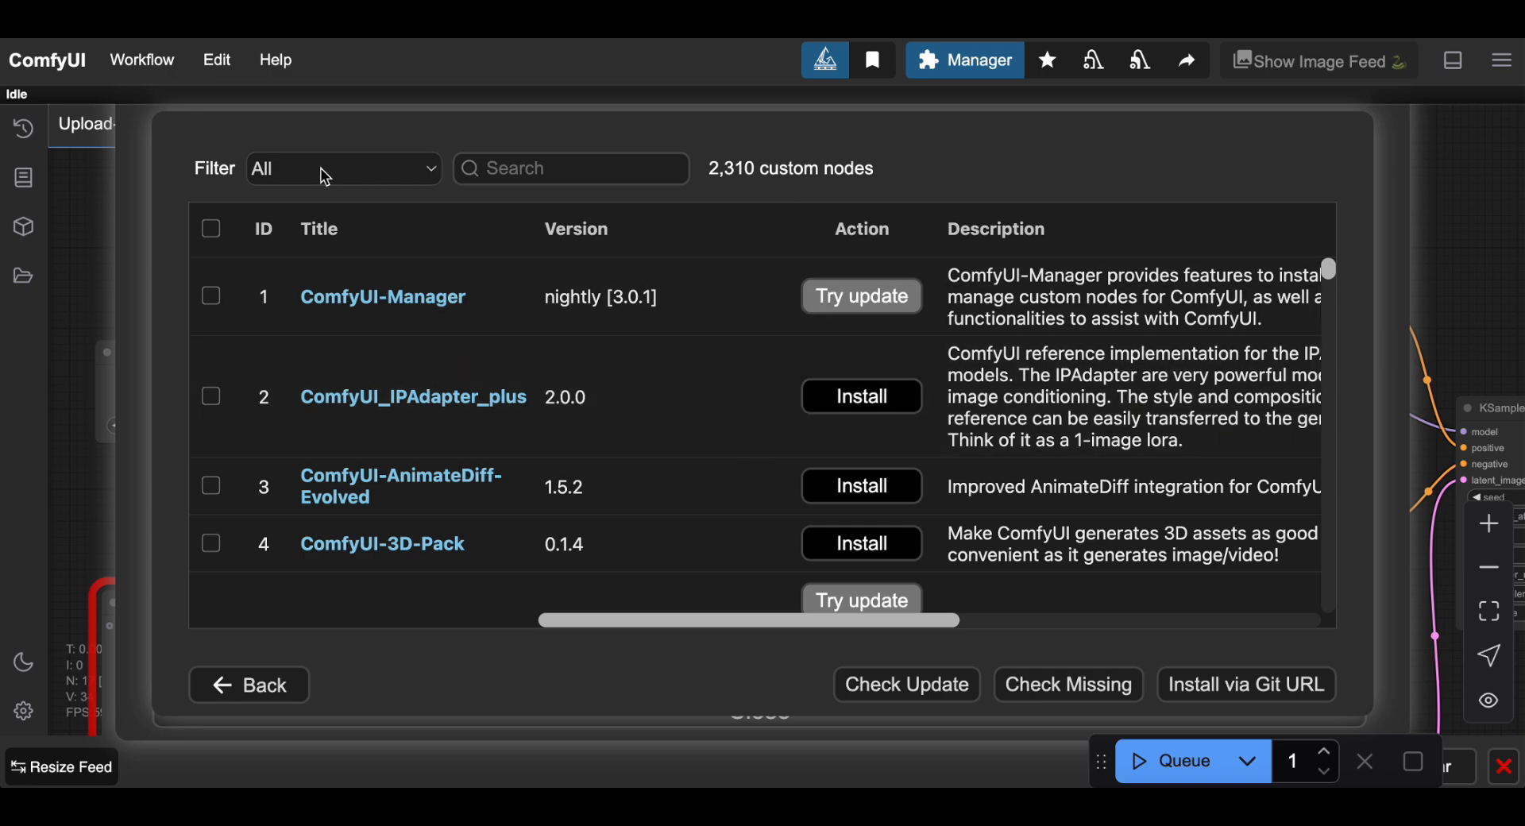
pyautogui.click(390, 175)
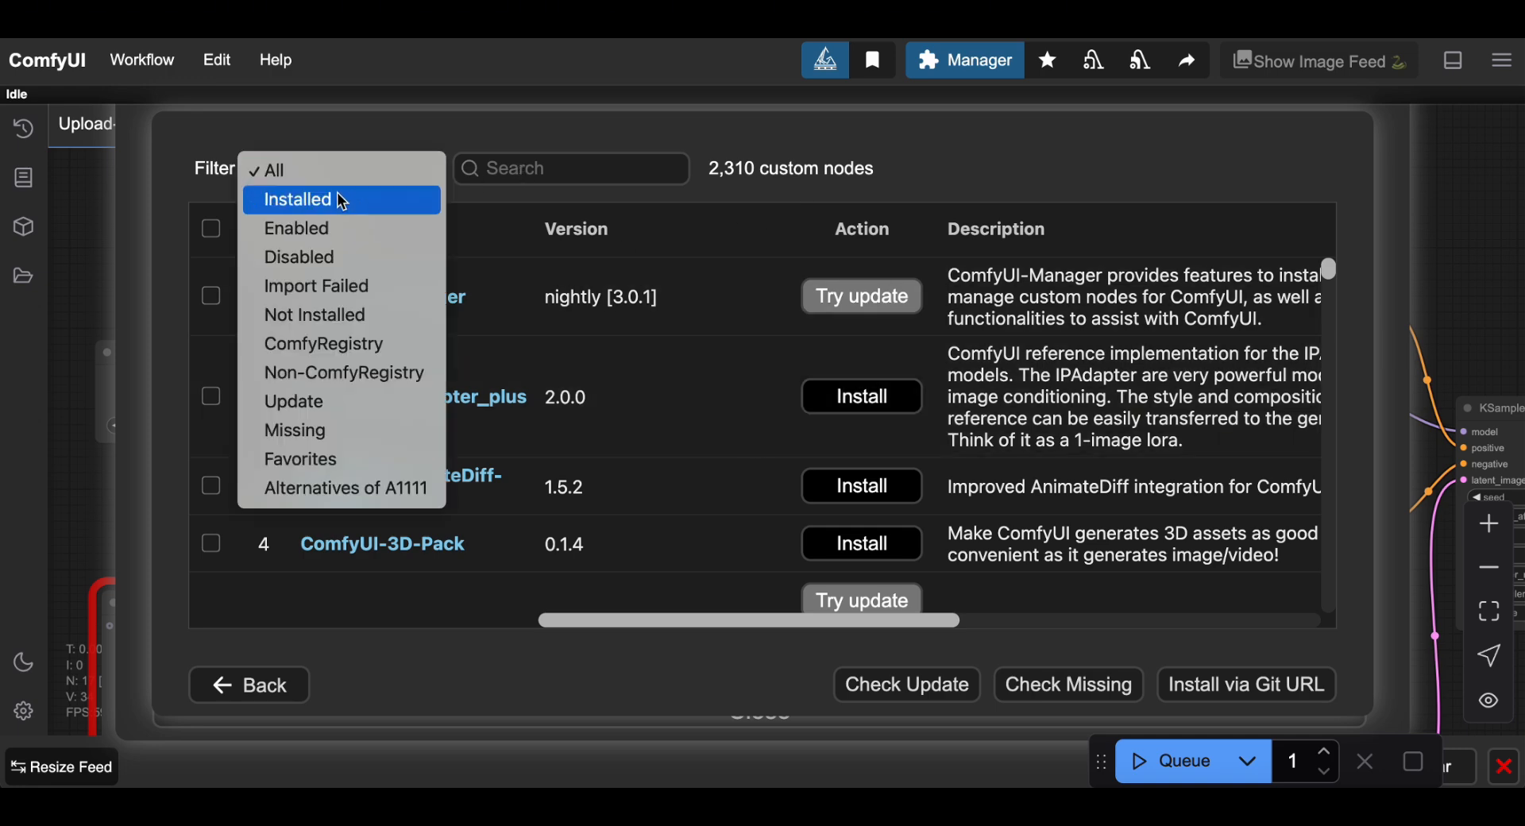
pyautogui.click(341, 201)
pyautogui.scroll(-1, 540, 488)
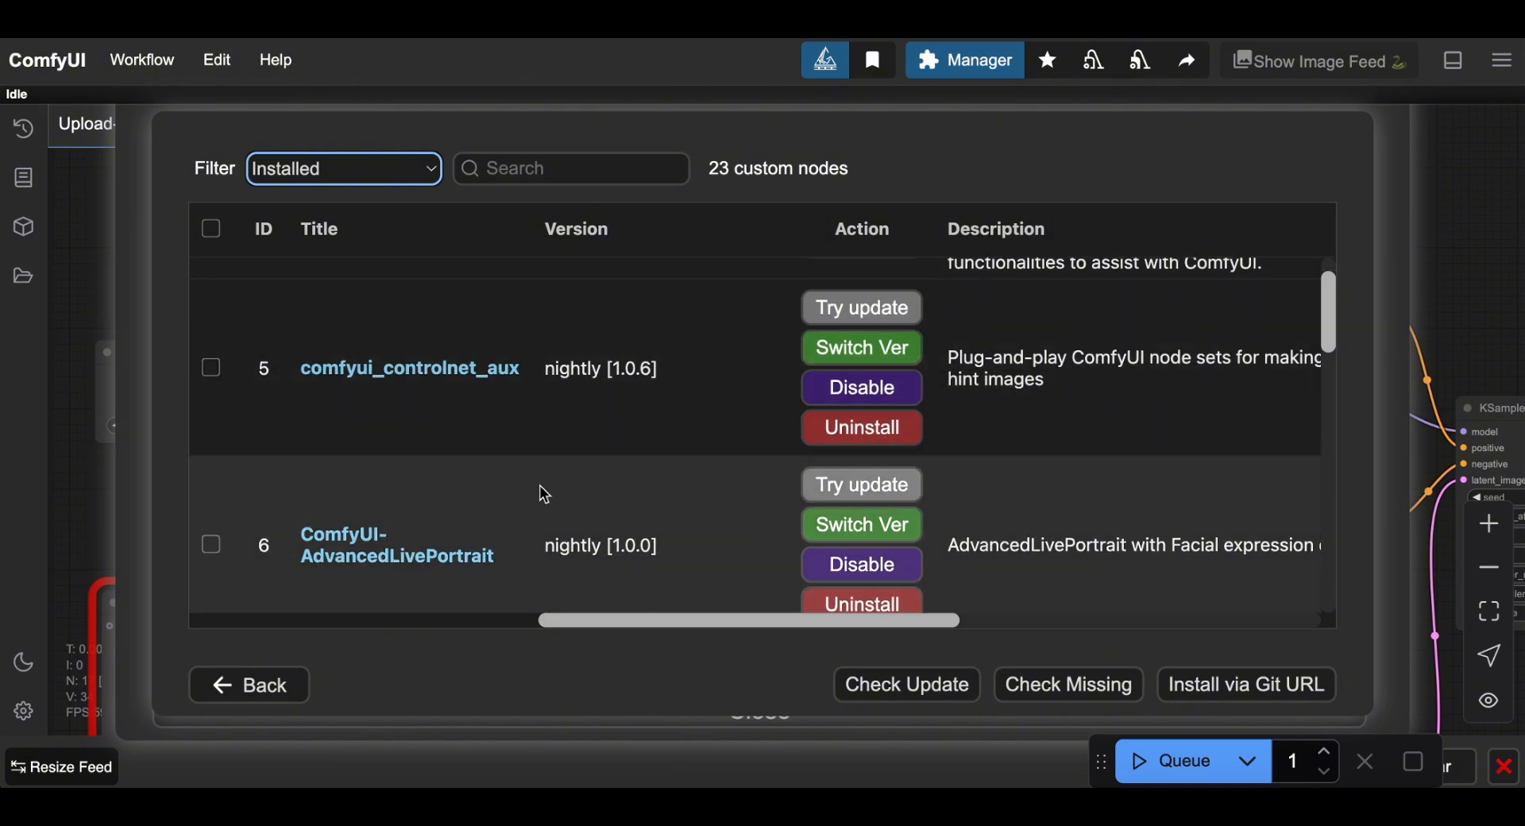
pyautogui.scroll(1, 541, 492)
pyautogui.click(416, 170)
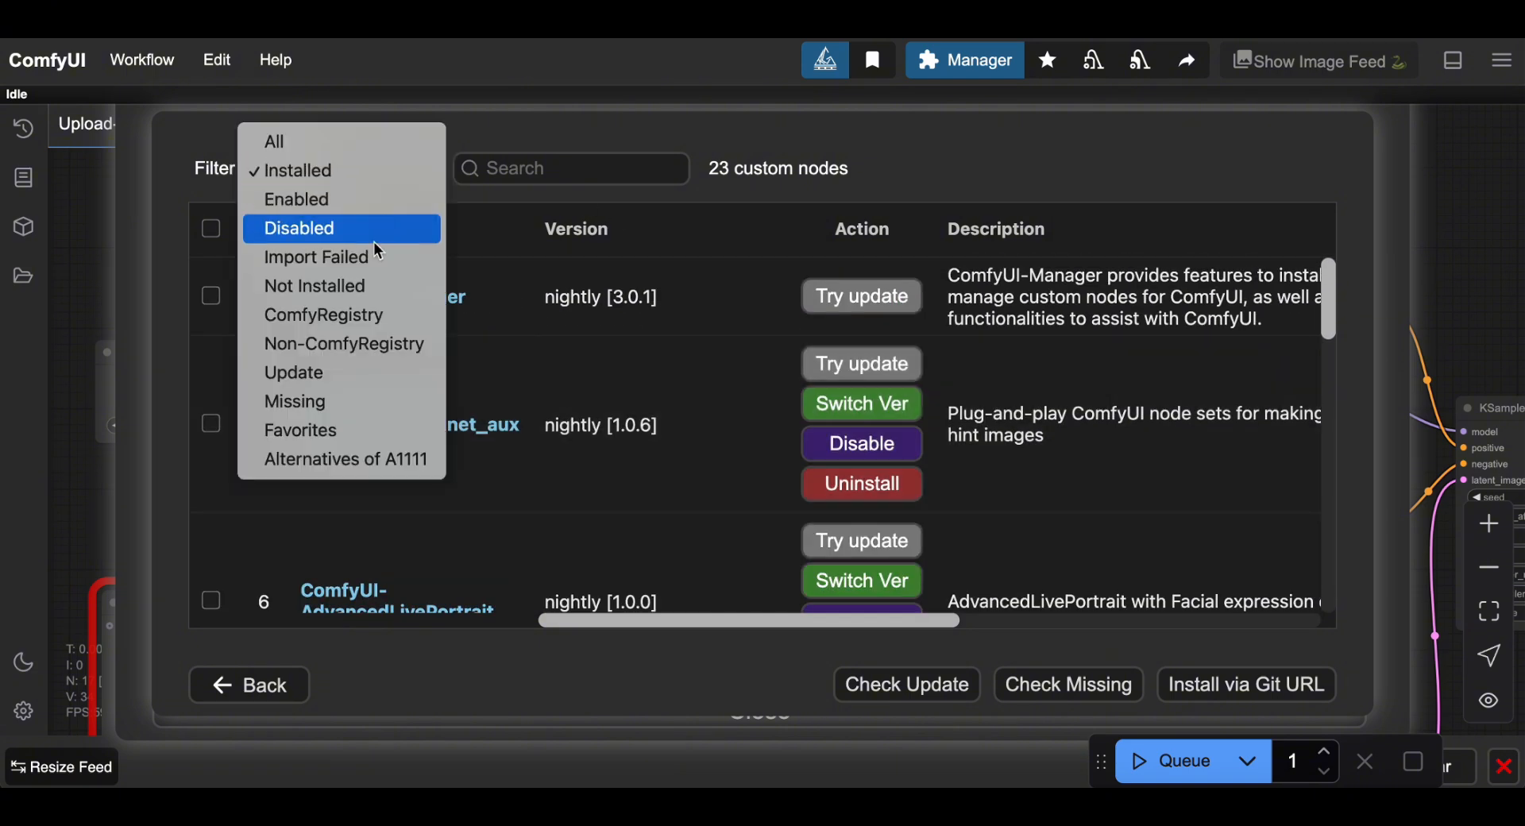
pyautogui.click(387, 291)
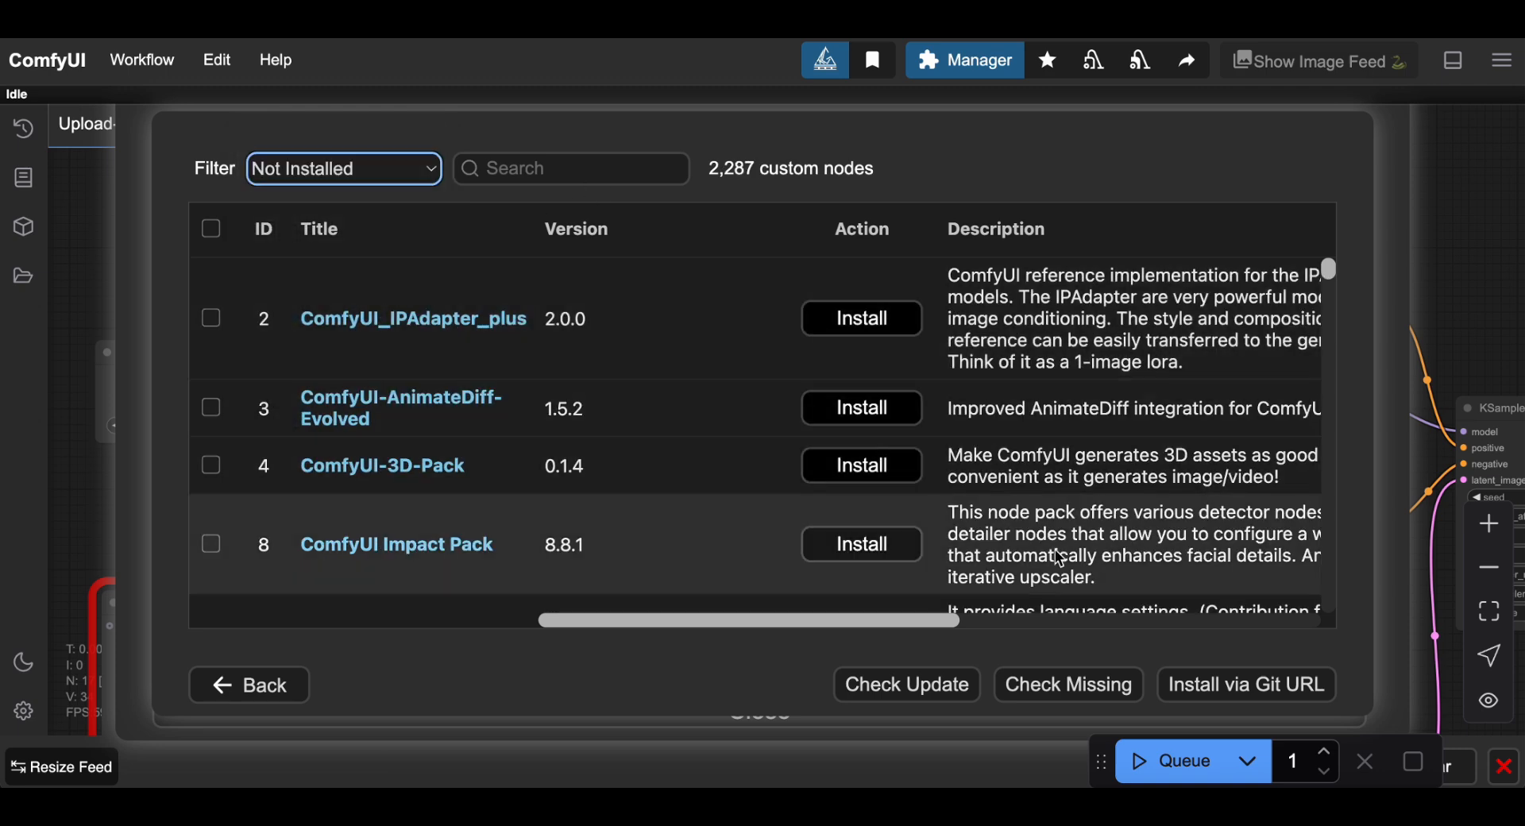
pyautogui.click(282, 688)
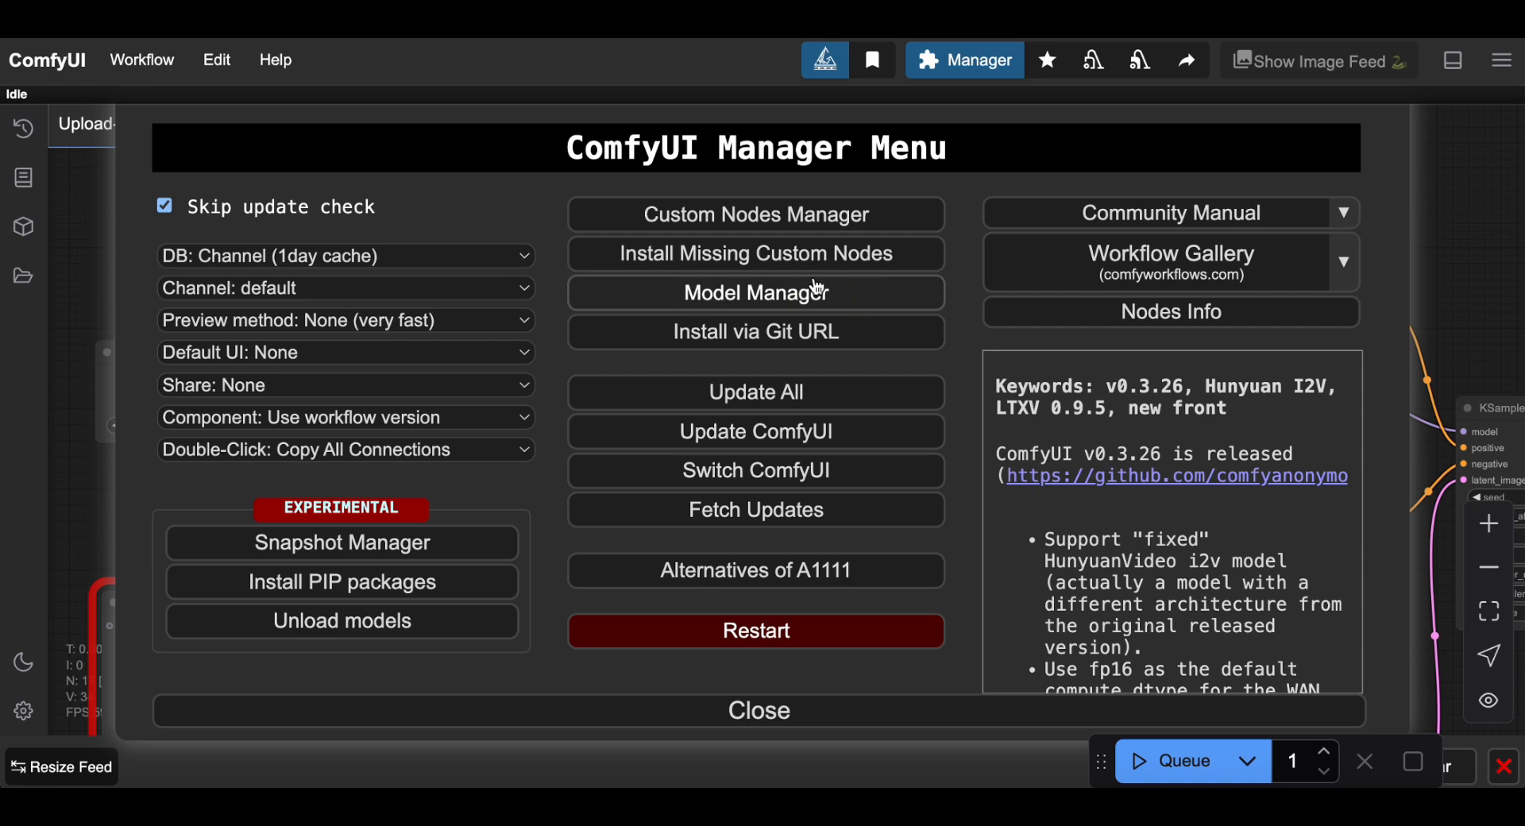
pyautogui.click(764, 294)
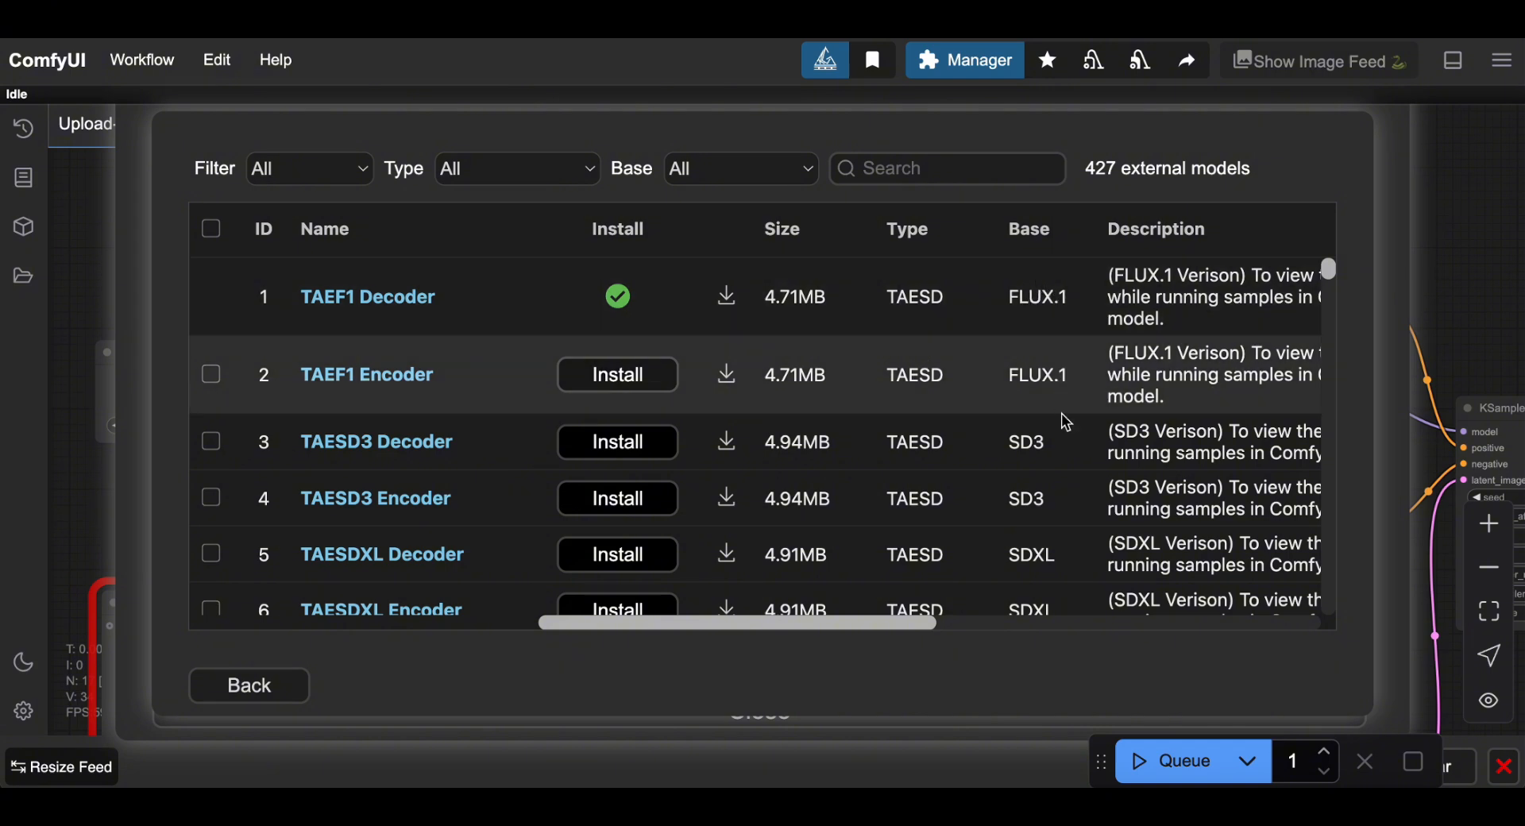
pyautogui.scroll(-5, 1072, 505)
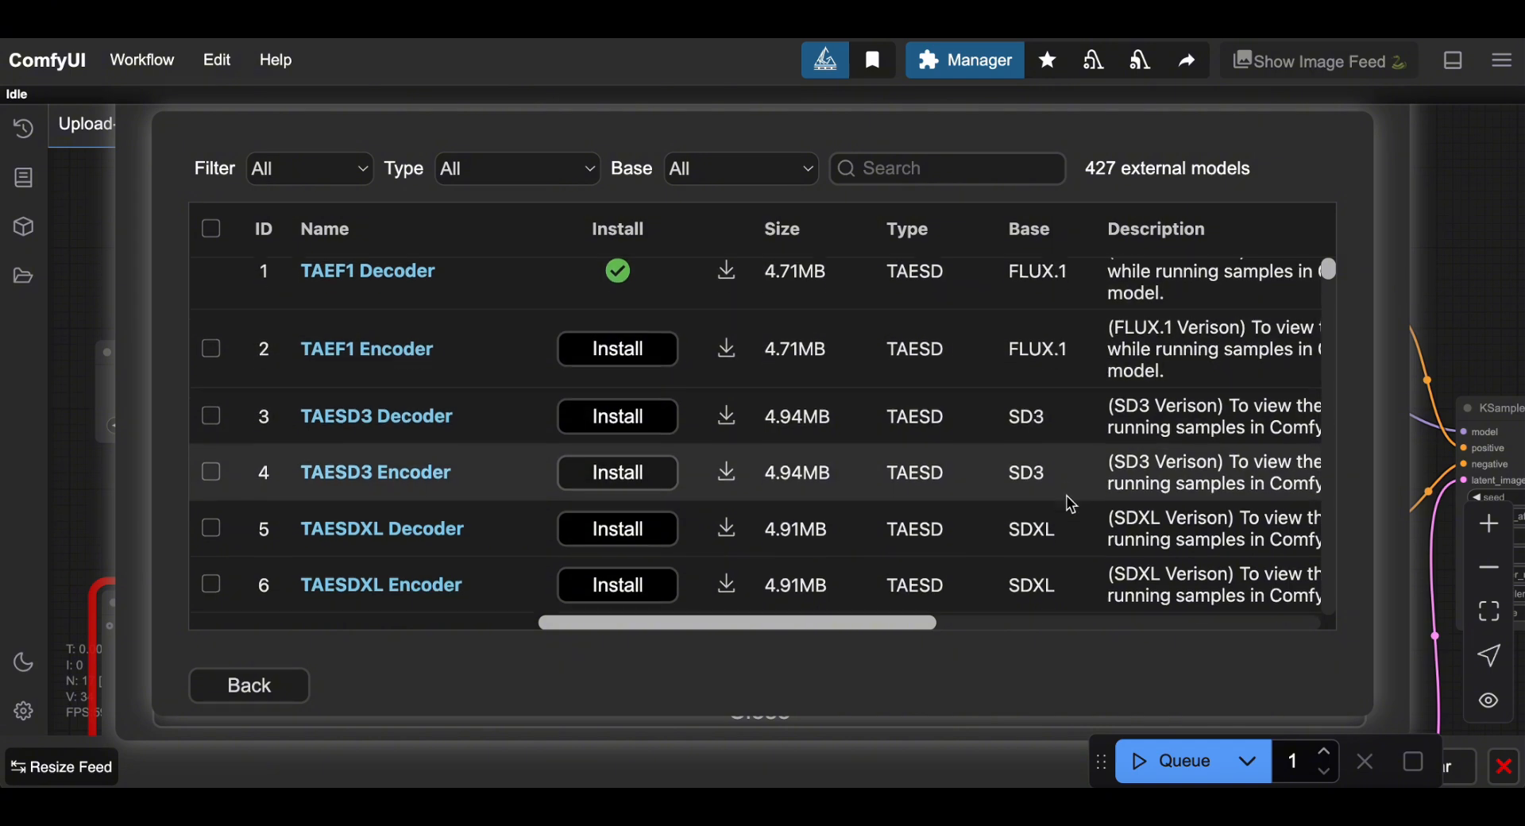
pyautogui.scroll(-8, 1072, 504)
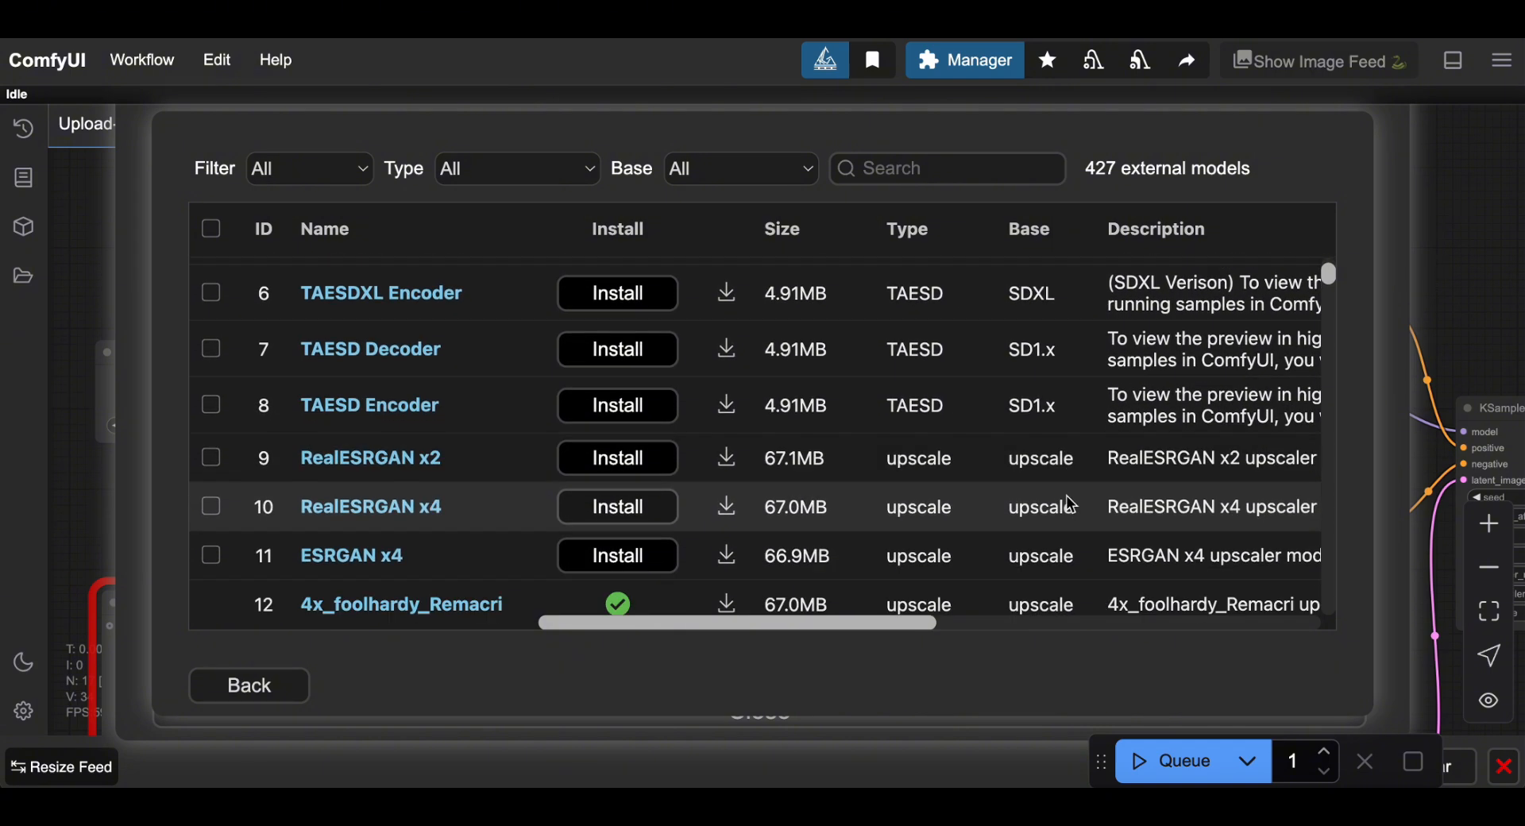
pyautogui.scroll(-6, 1072, 504)
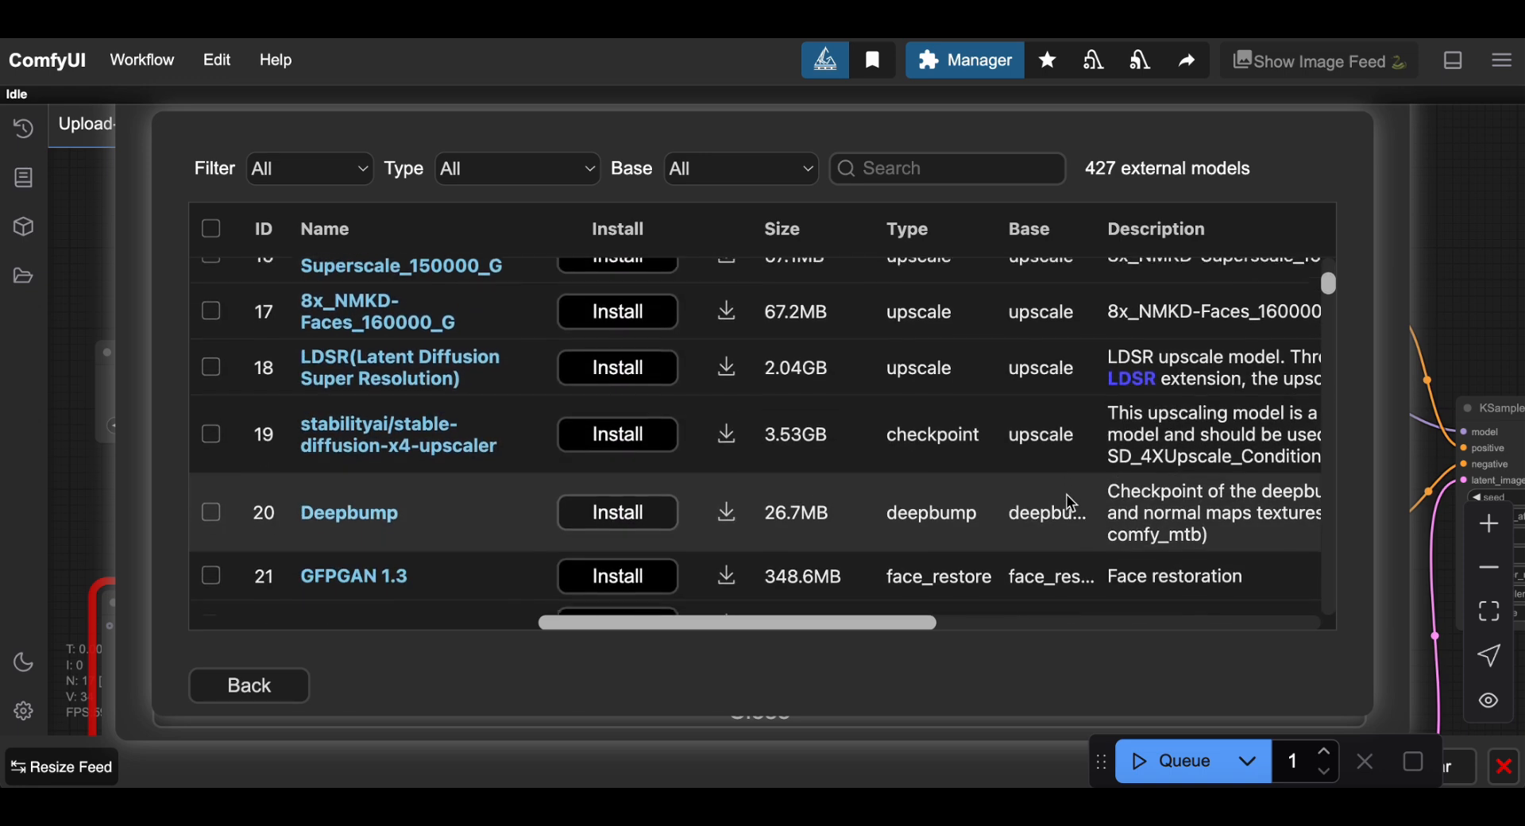
pyautogui.scroll(-5, 1072, 504)
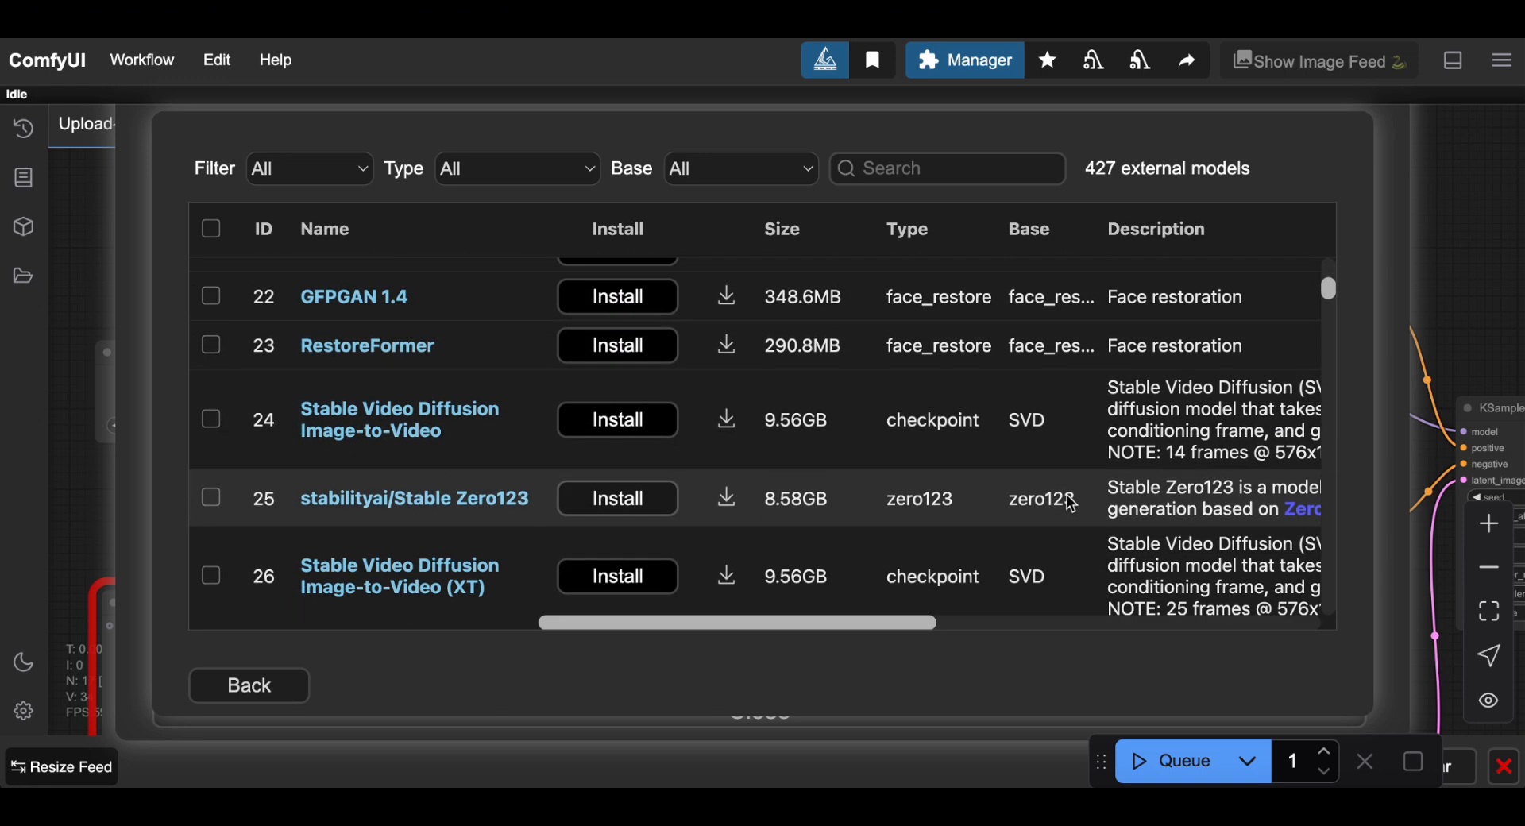
pyautogui.scroll(-5, 1072, 504)
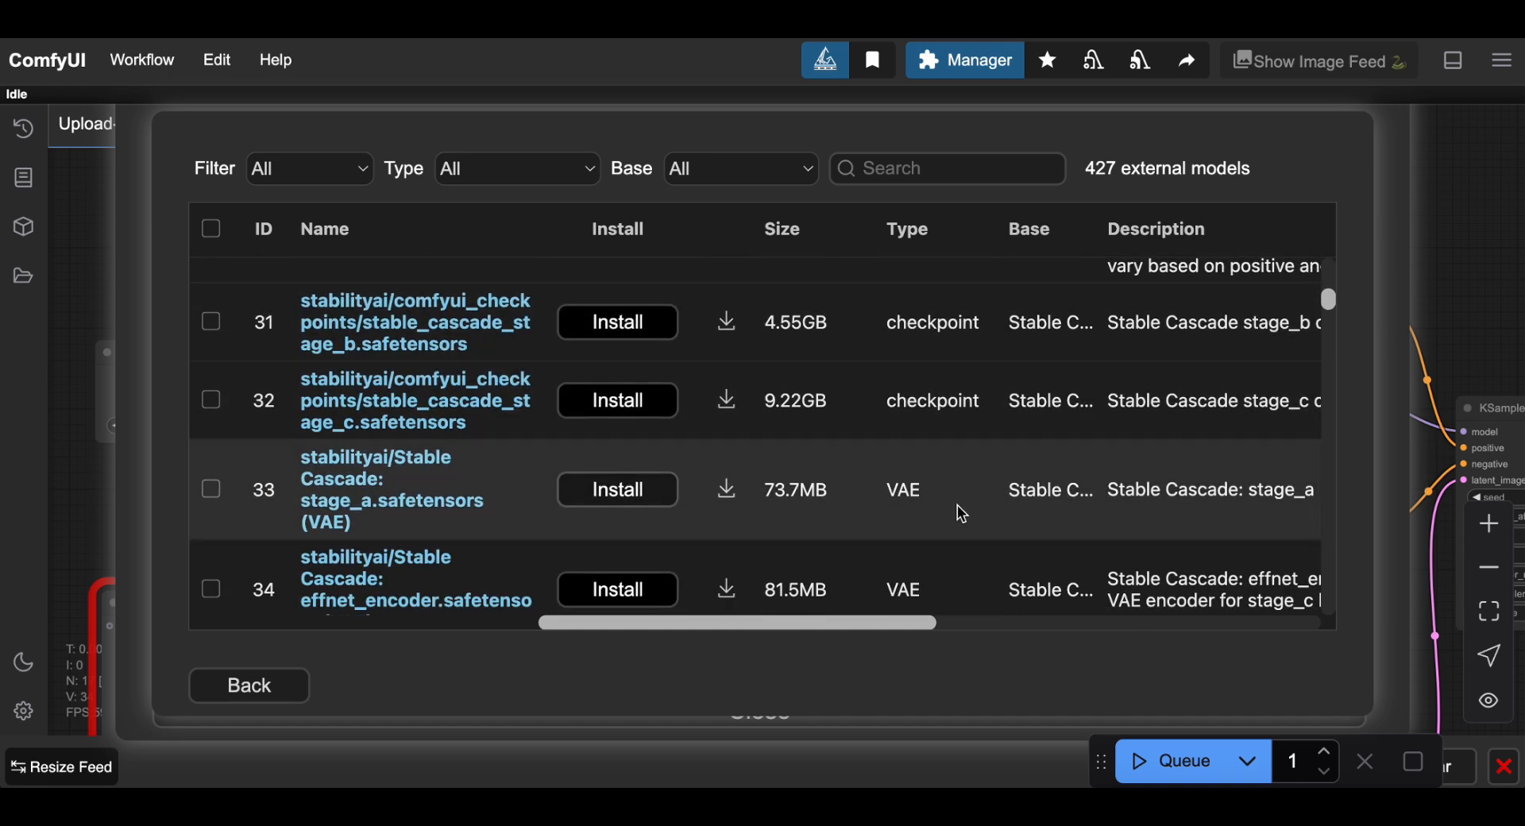
pyautogui.scroll(7, 926, 538)
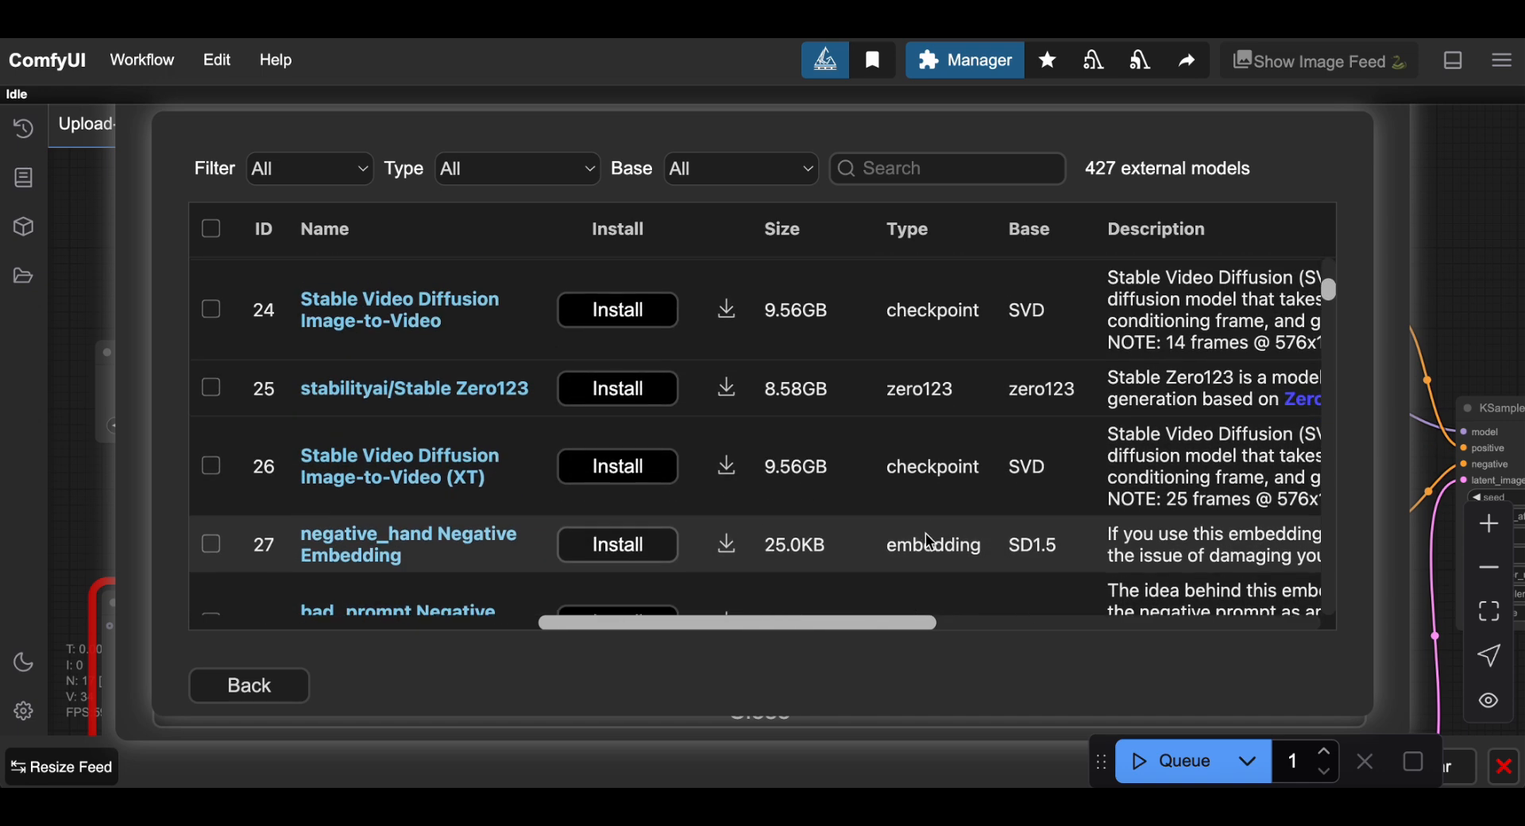
pyautogui.click(915, 235)
pyautogui.scroll(-5, 953, 487)
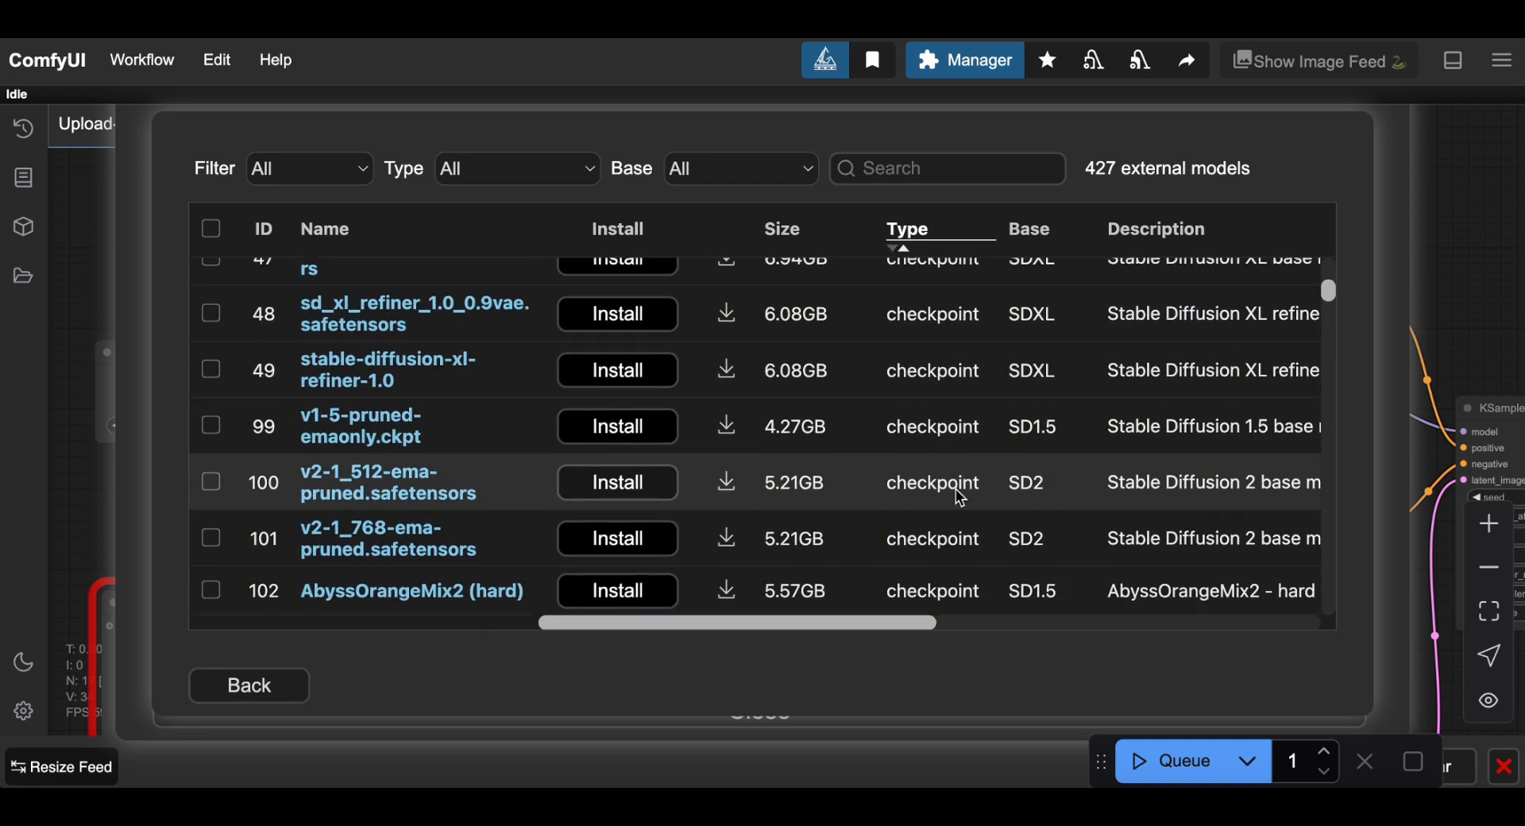
pyautogui.scroll(-4, 961, 498)
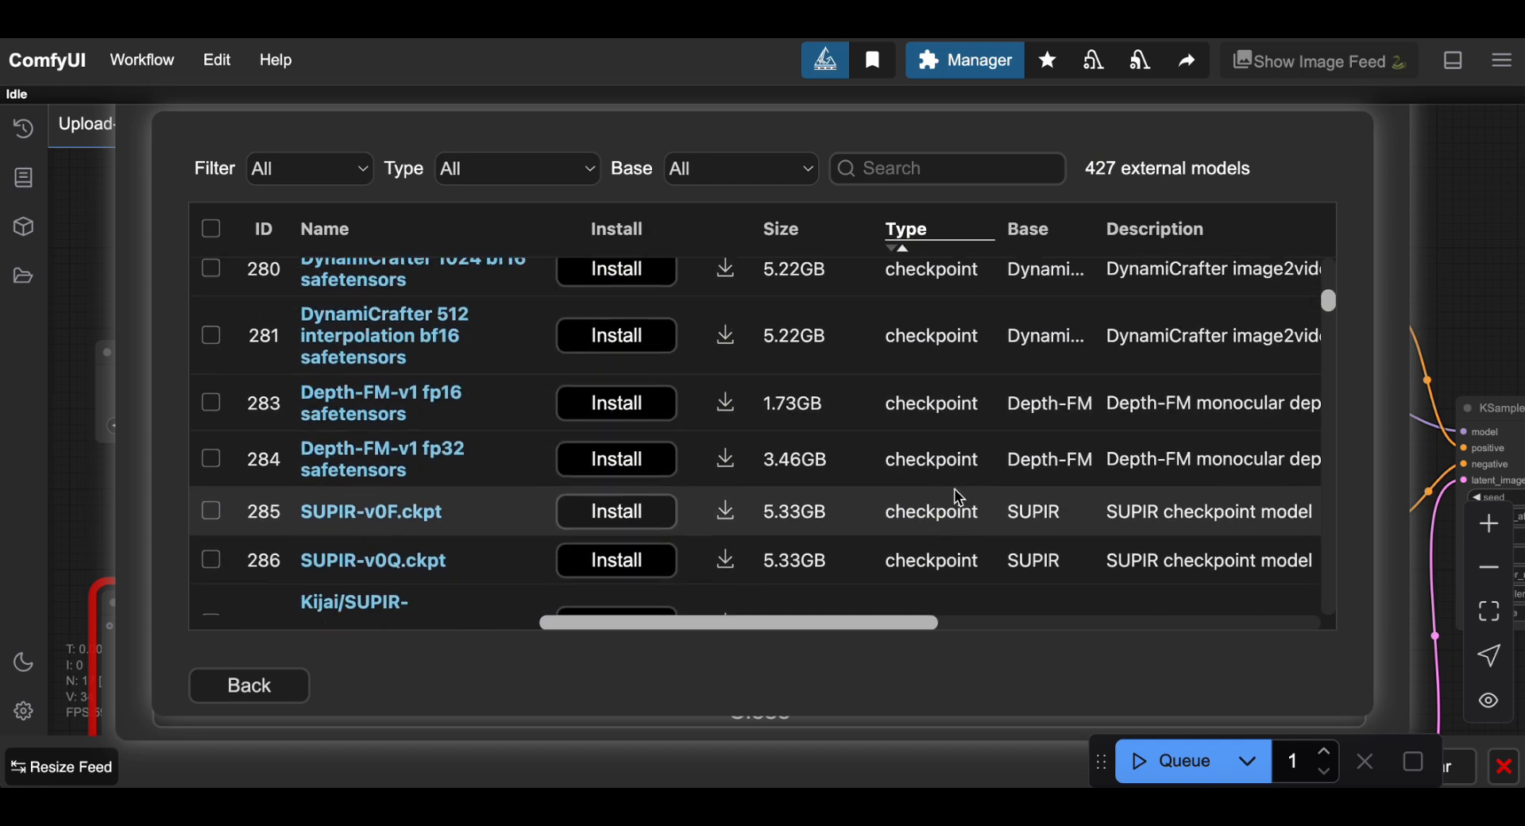
pyautogui.scroll(-1, 961, 497)
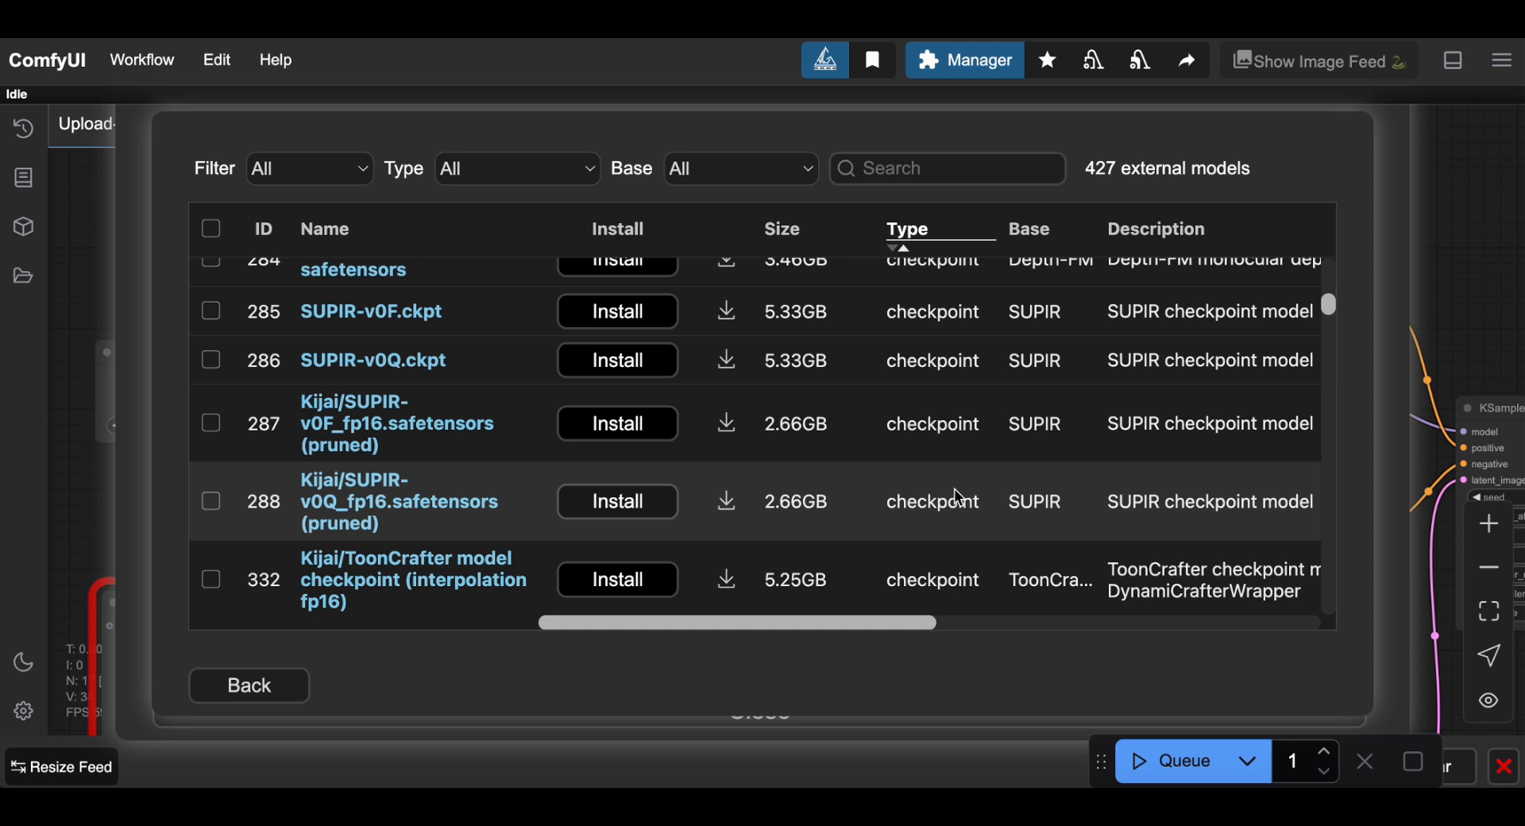
pyautogui.scroll(-1, 958, 497)
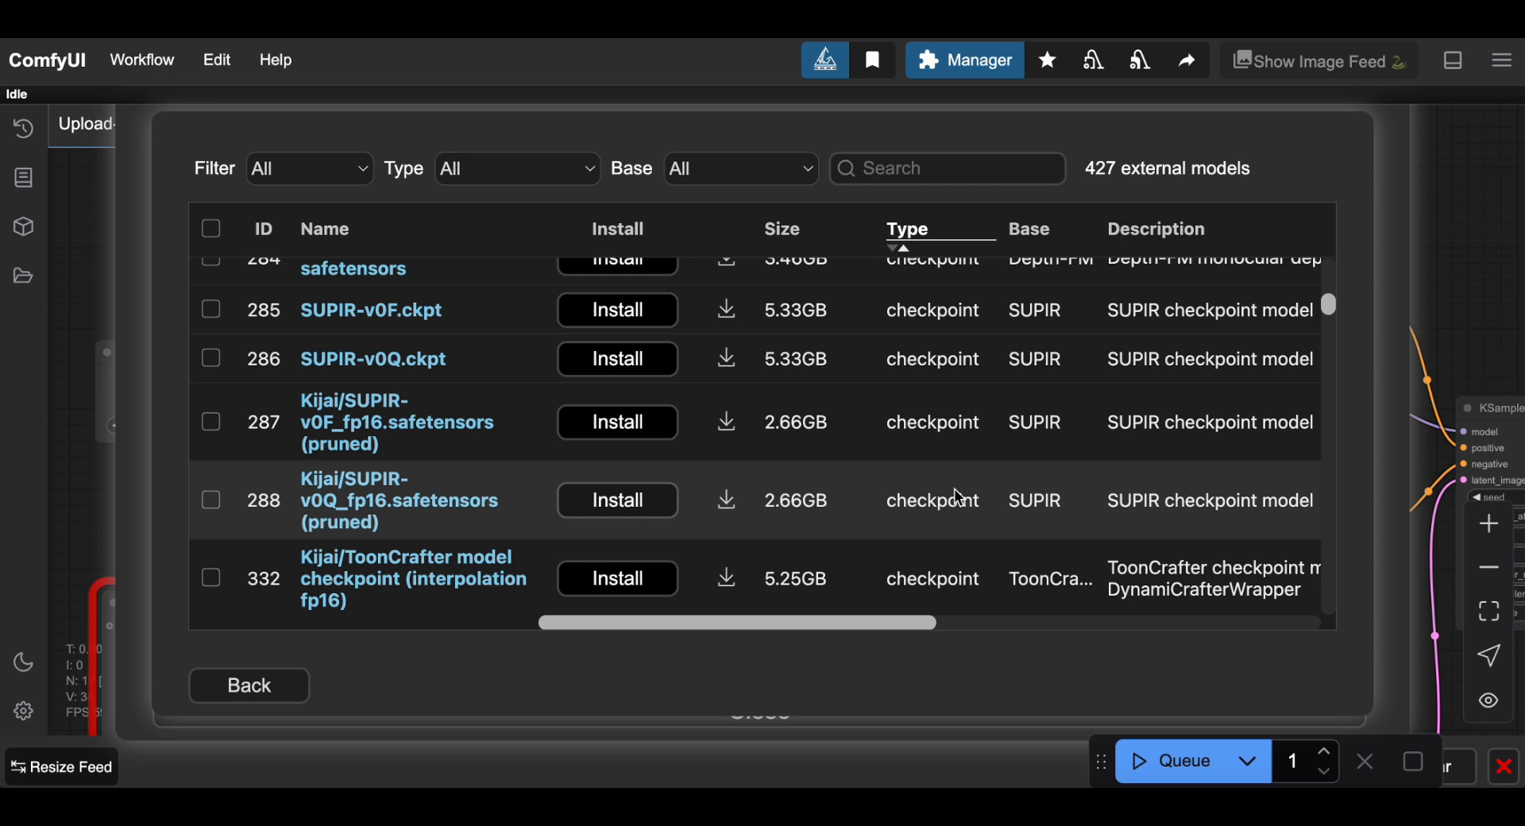
pyautogui.scroll(-4, 958, 497)
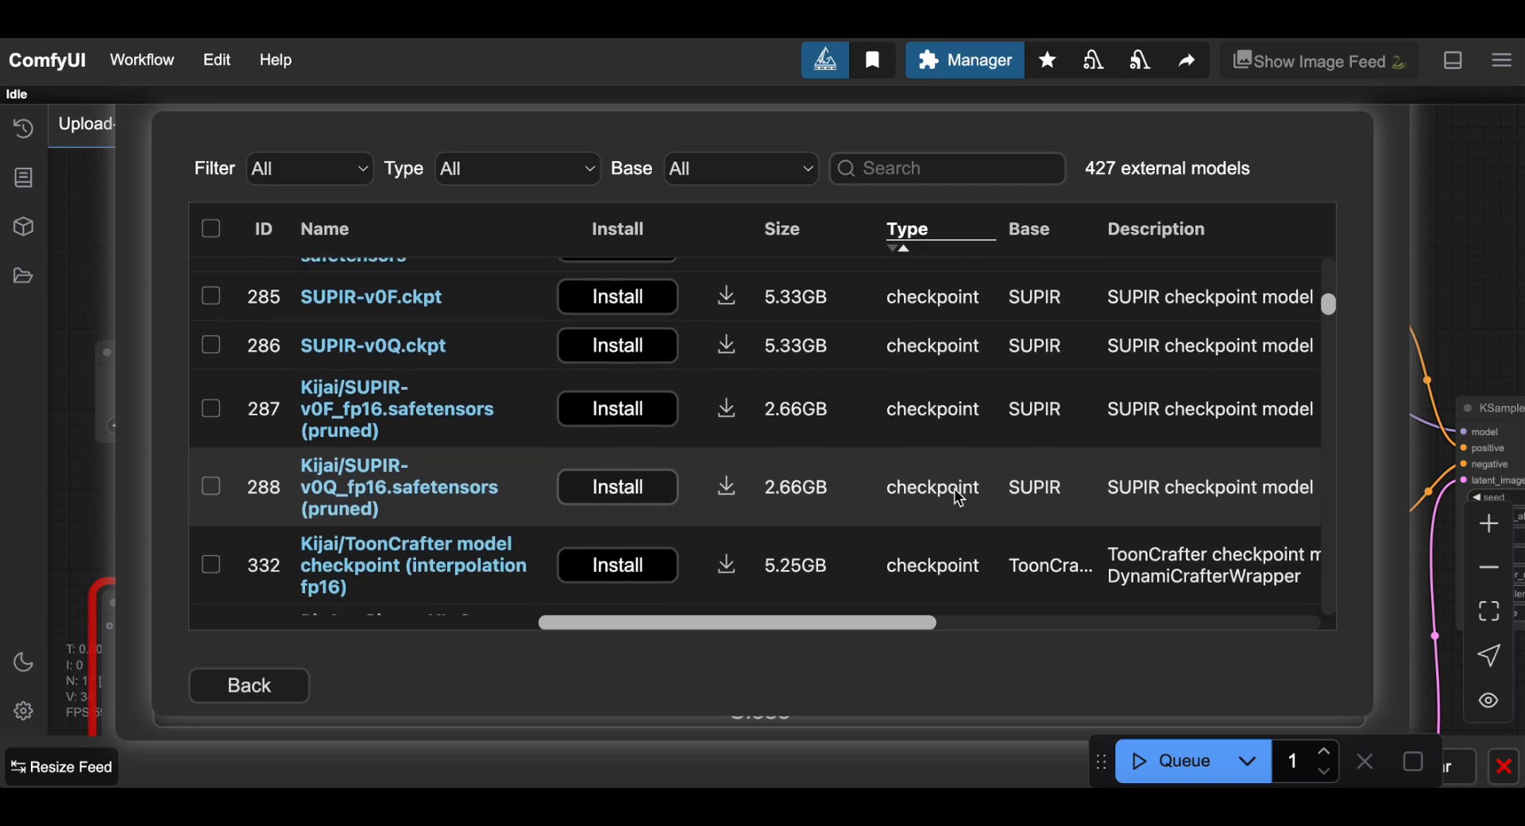
pyautogui.scroll(-4, 958, 497)
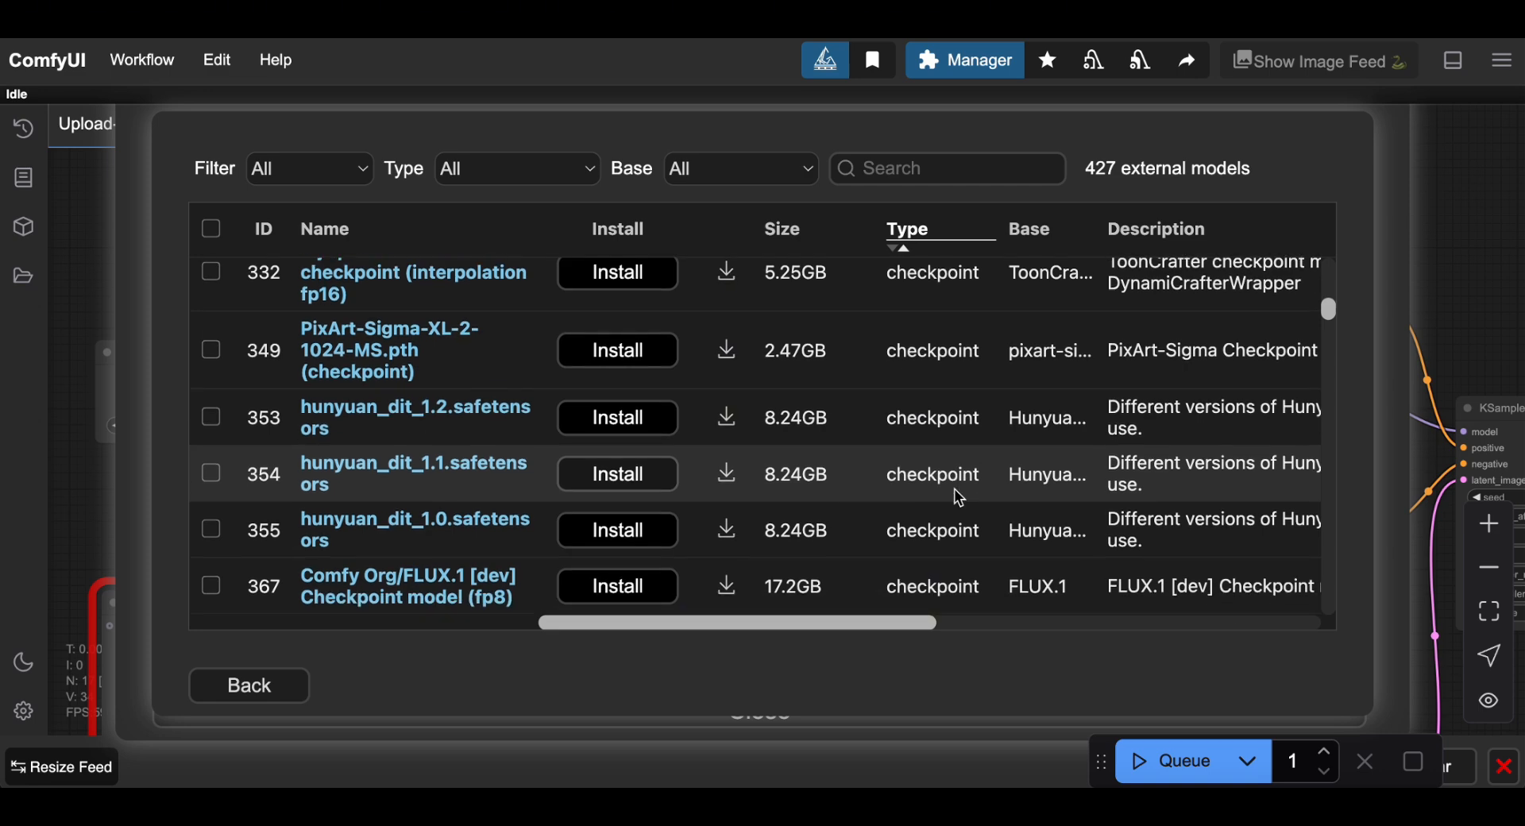
pyautogui.press('Escape')
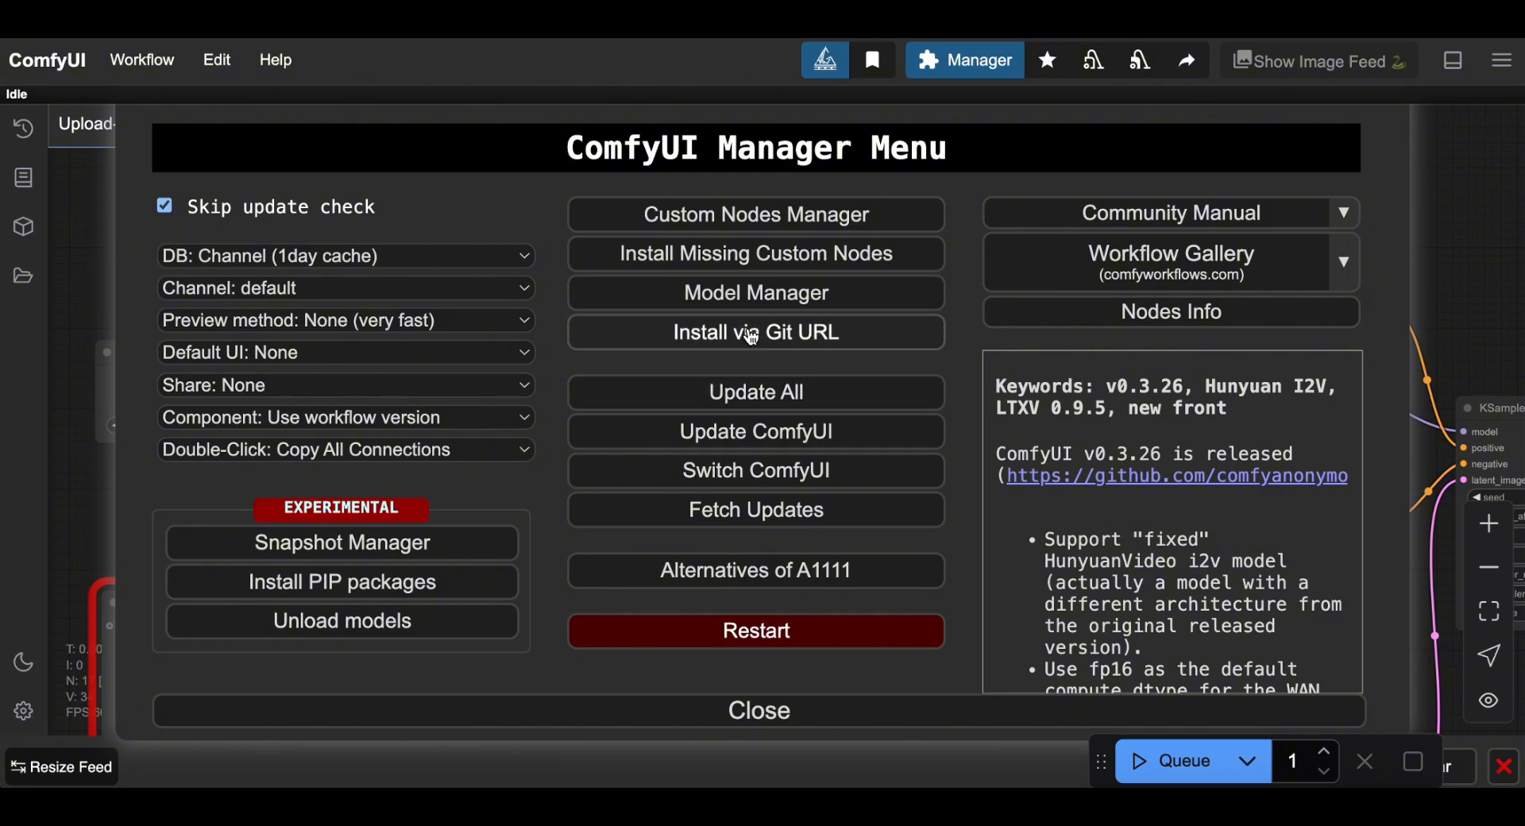
pyautogui.click(717, 333)
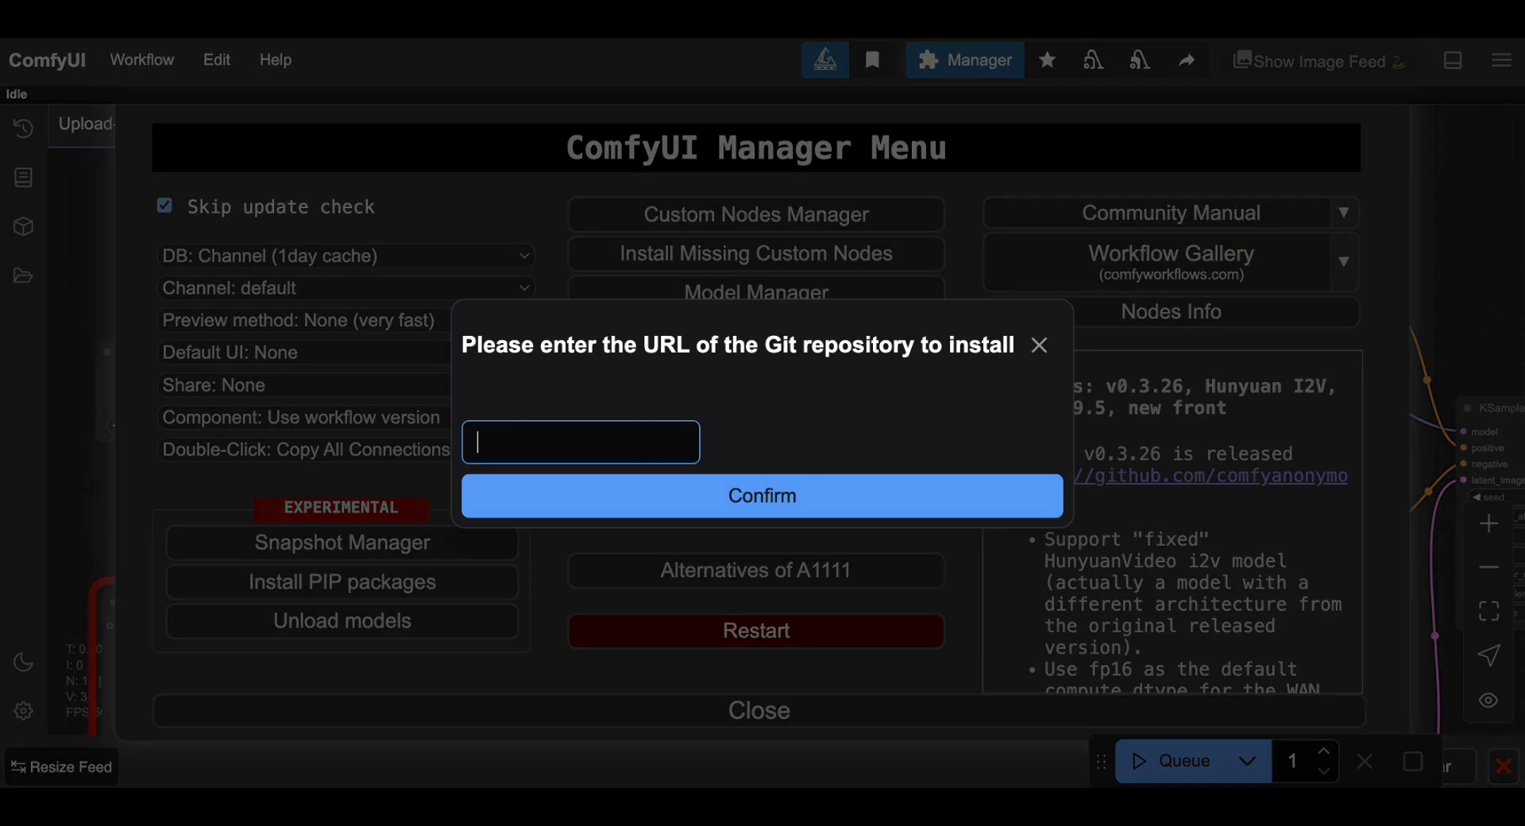
pyautogui.click(1040, 346)
pyautogui.click(1042, 347)
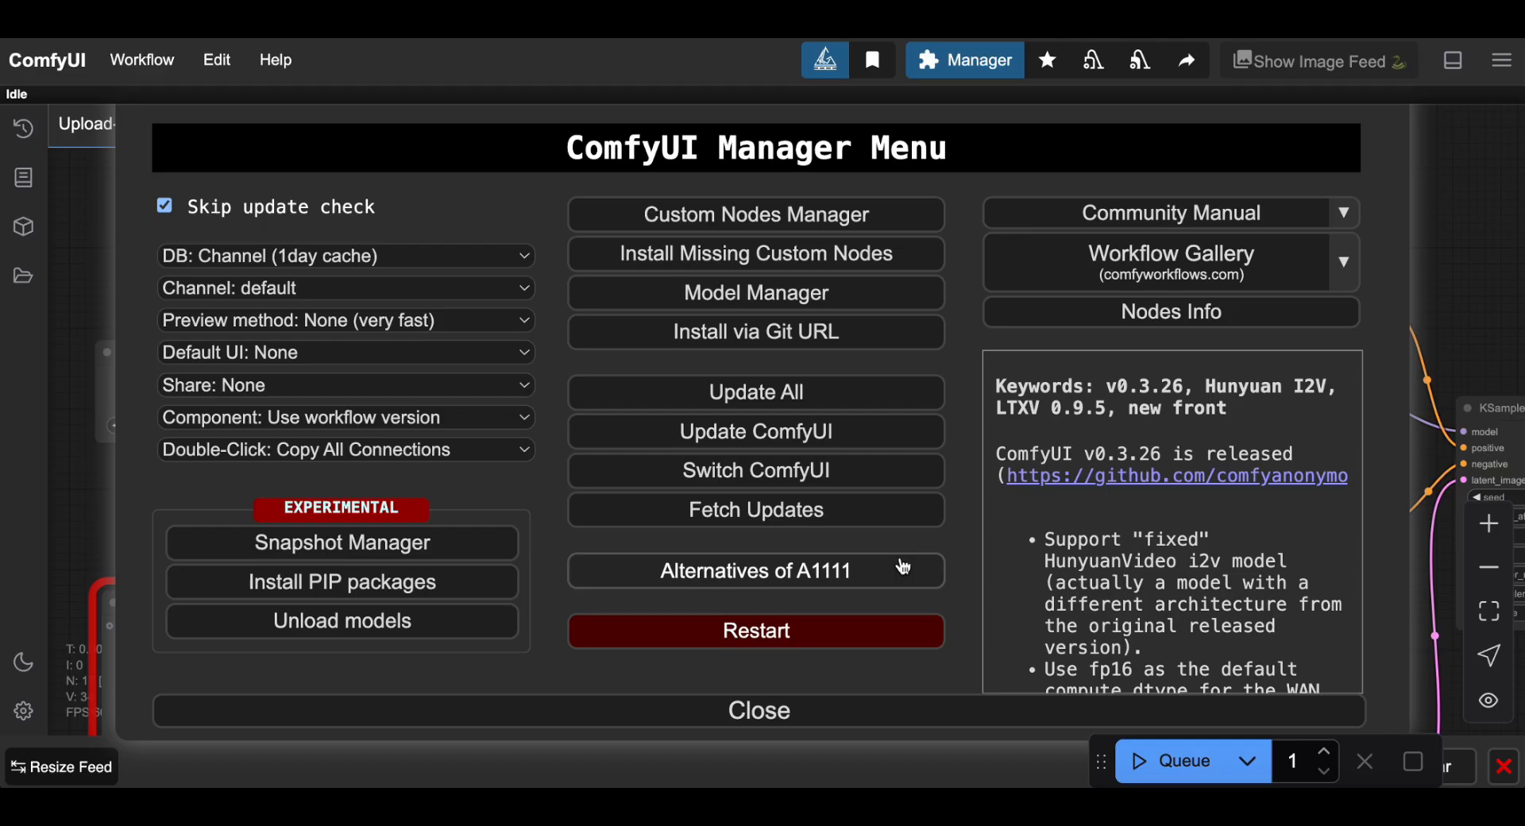
pyautogui.click(1132, 228)
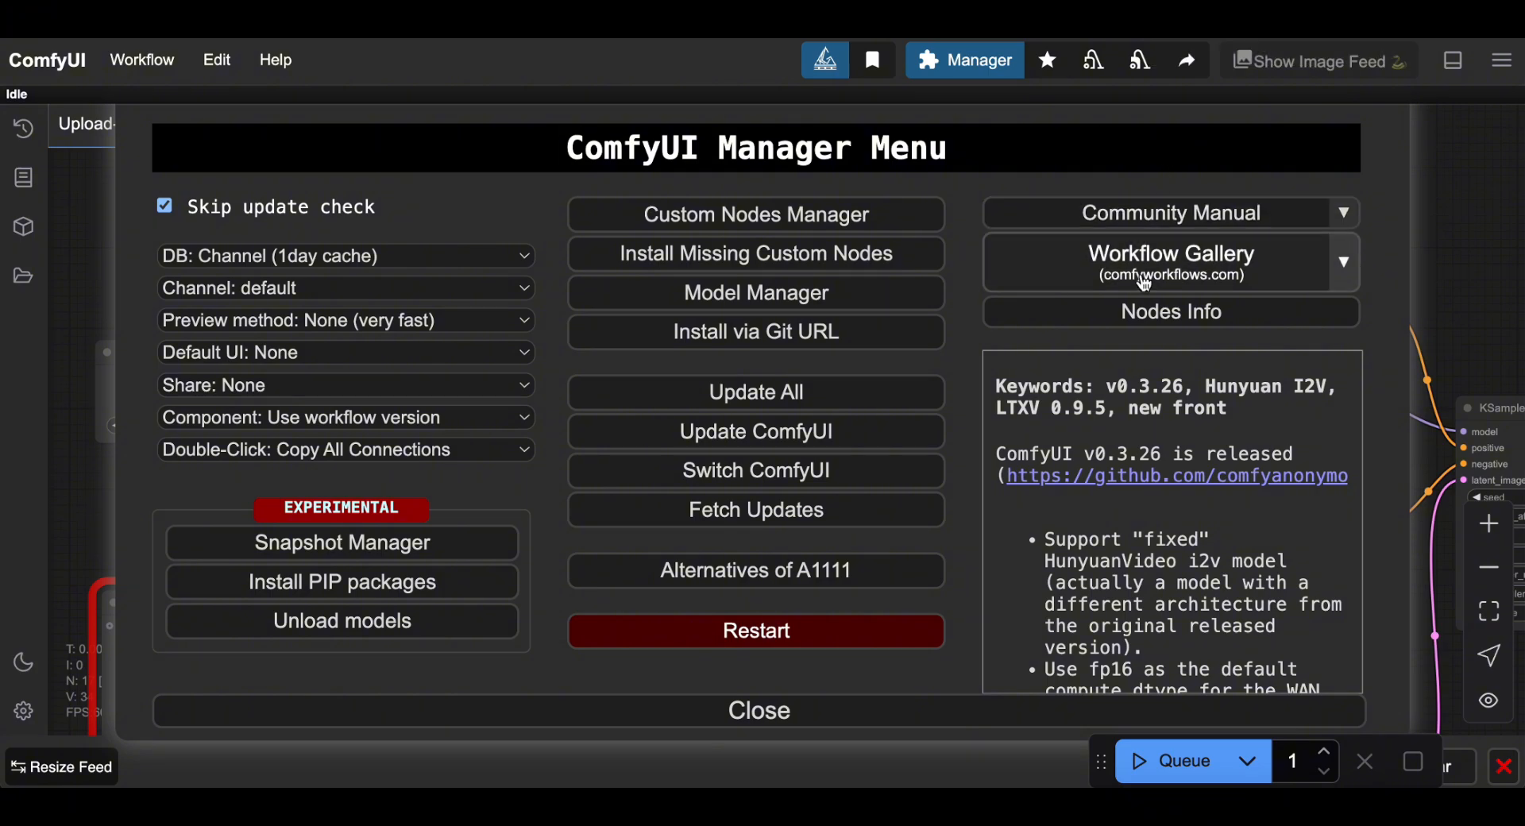
# Browse the comfyworkflows.com gallery of latest workflows down to Trending creators and back.
pyautogui.click(1142, 283)
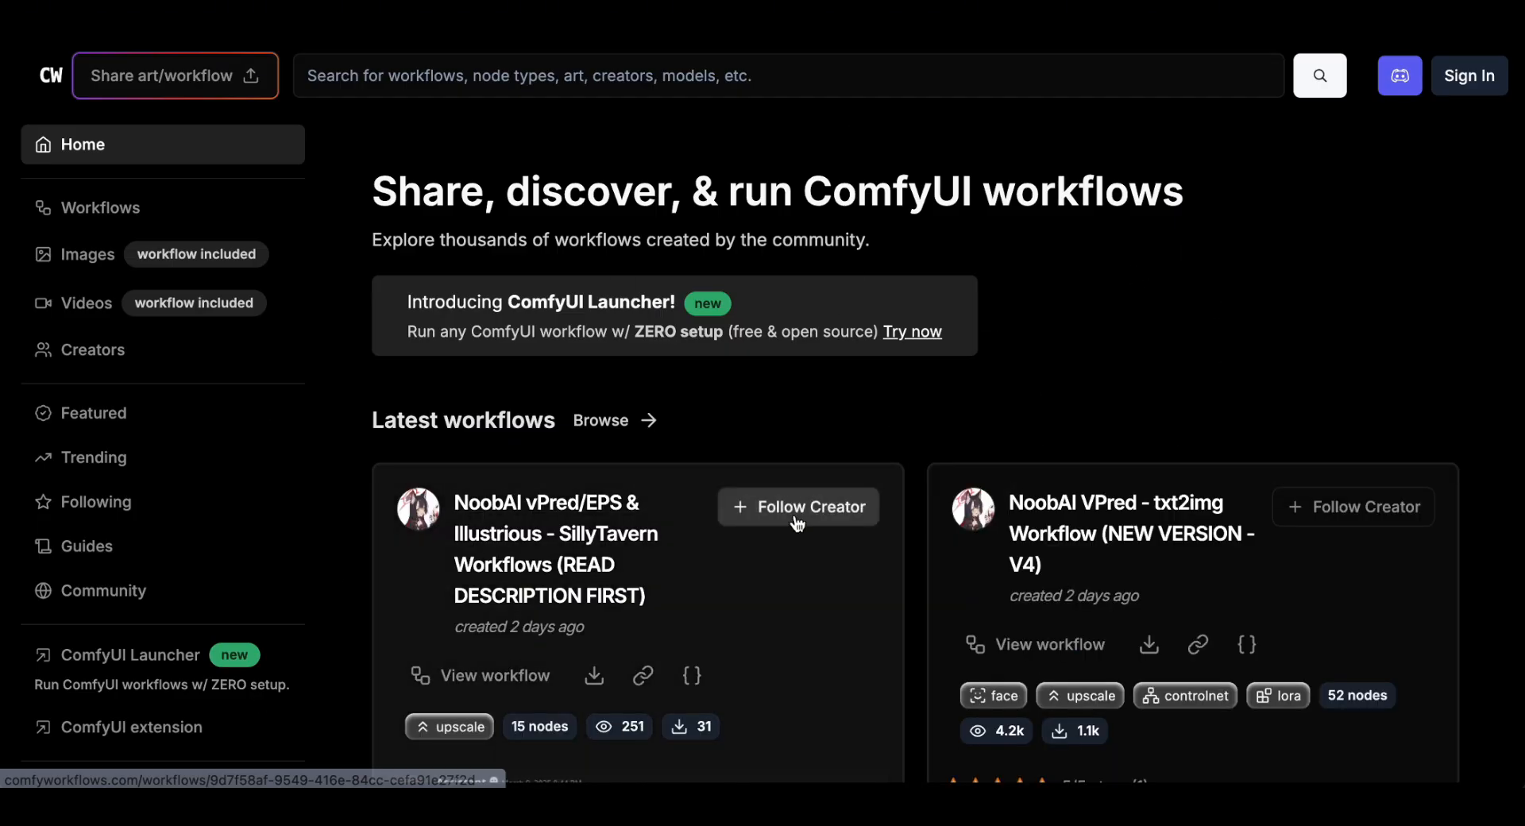
pyautogui.scroll(-10, 796, 522)
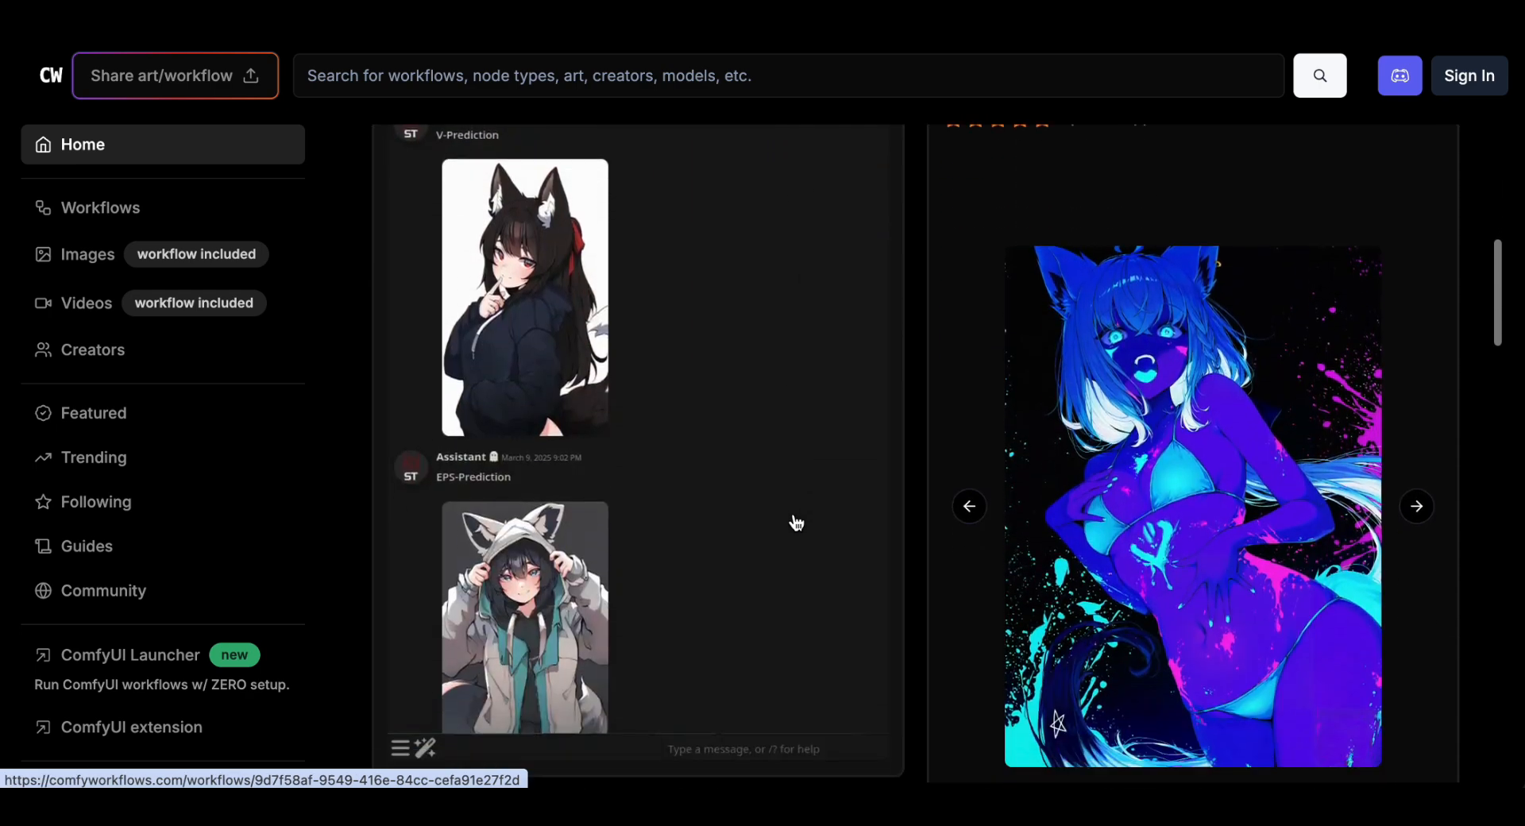
pyautogui.scroll(-5, 796, 522)
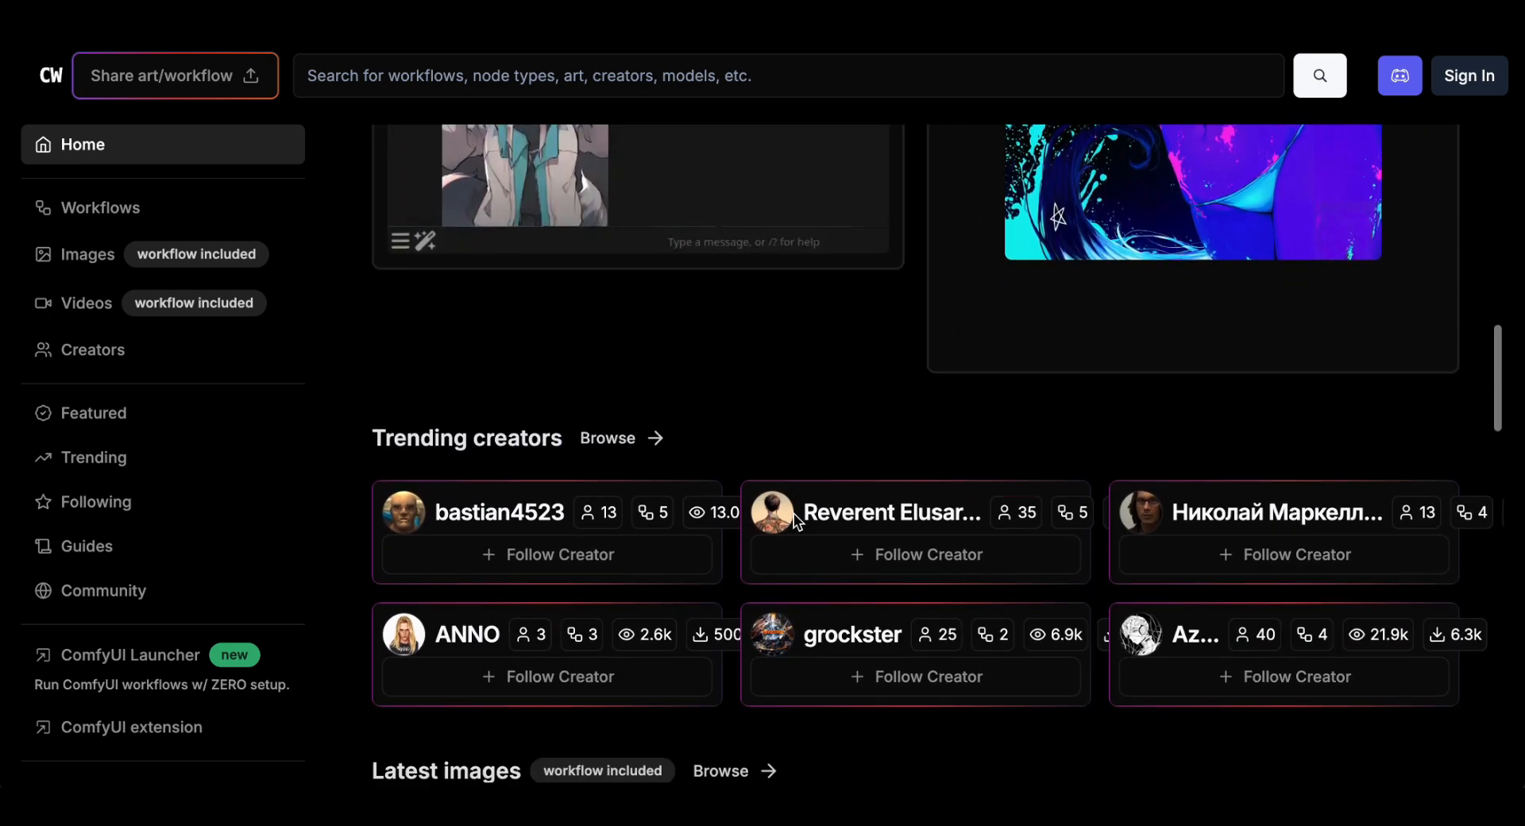
pyautogui.scroll(15, 795, 522)
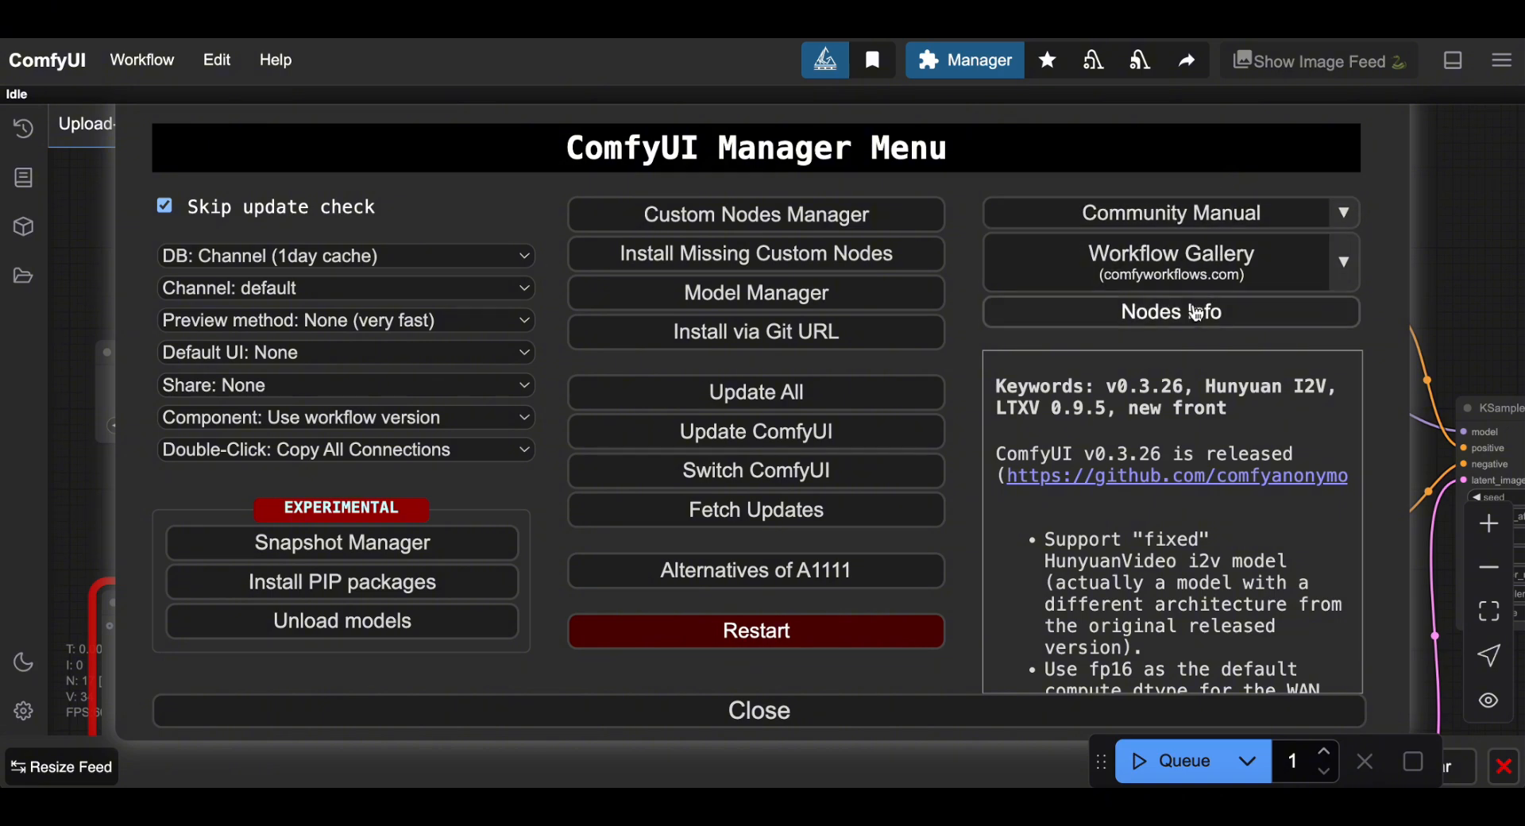
pyautogui.click(1171, 317)
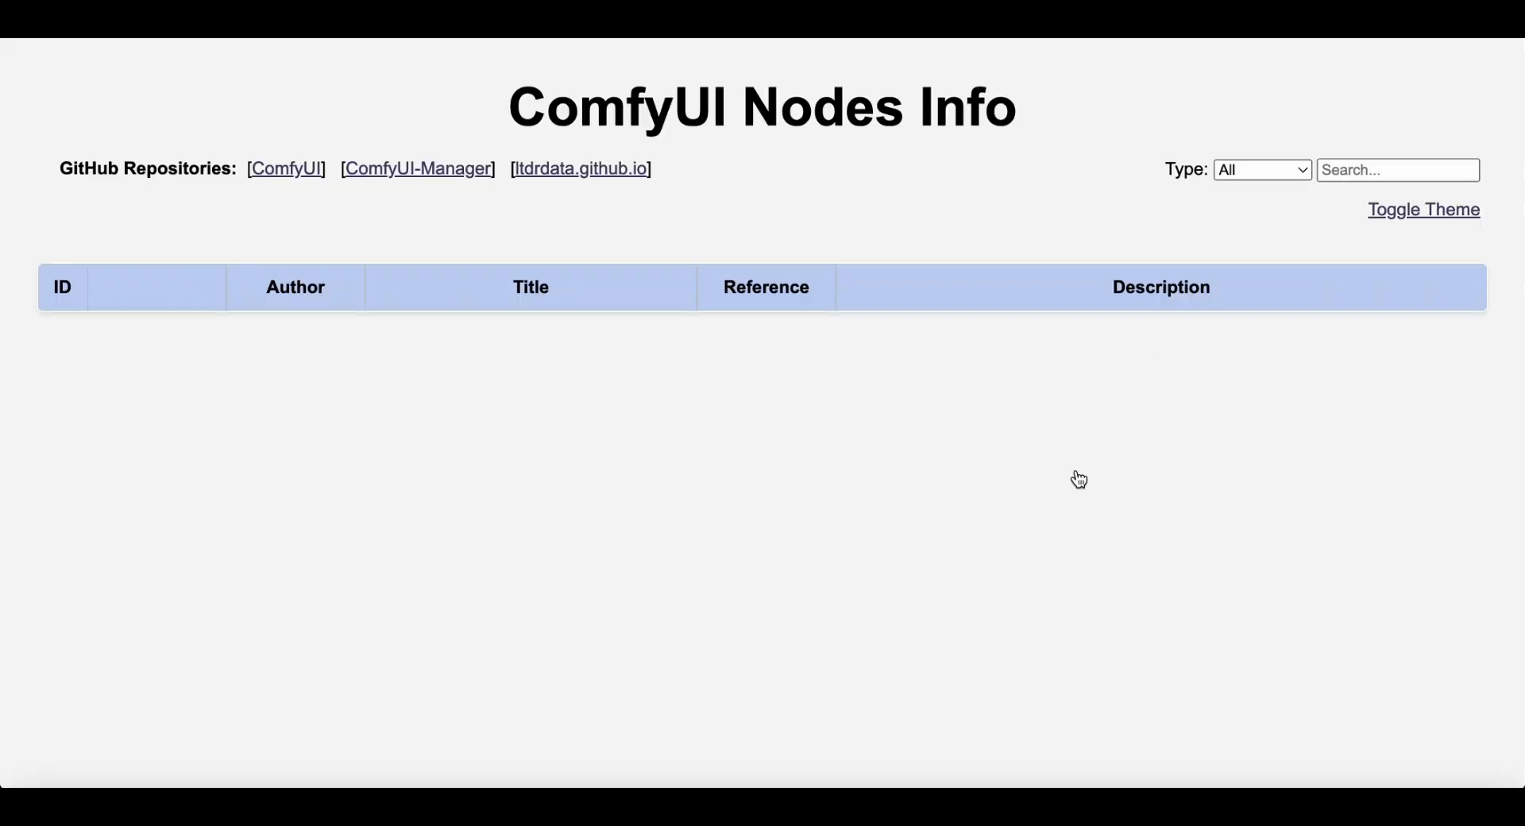
pyautogui.scroll(-5, 1076, 480)
pyautogui.scroll(-8, 1075, 485)
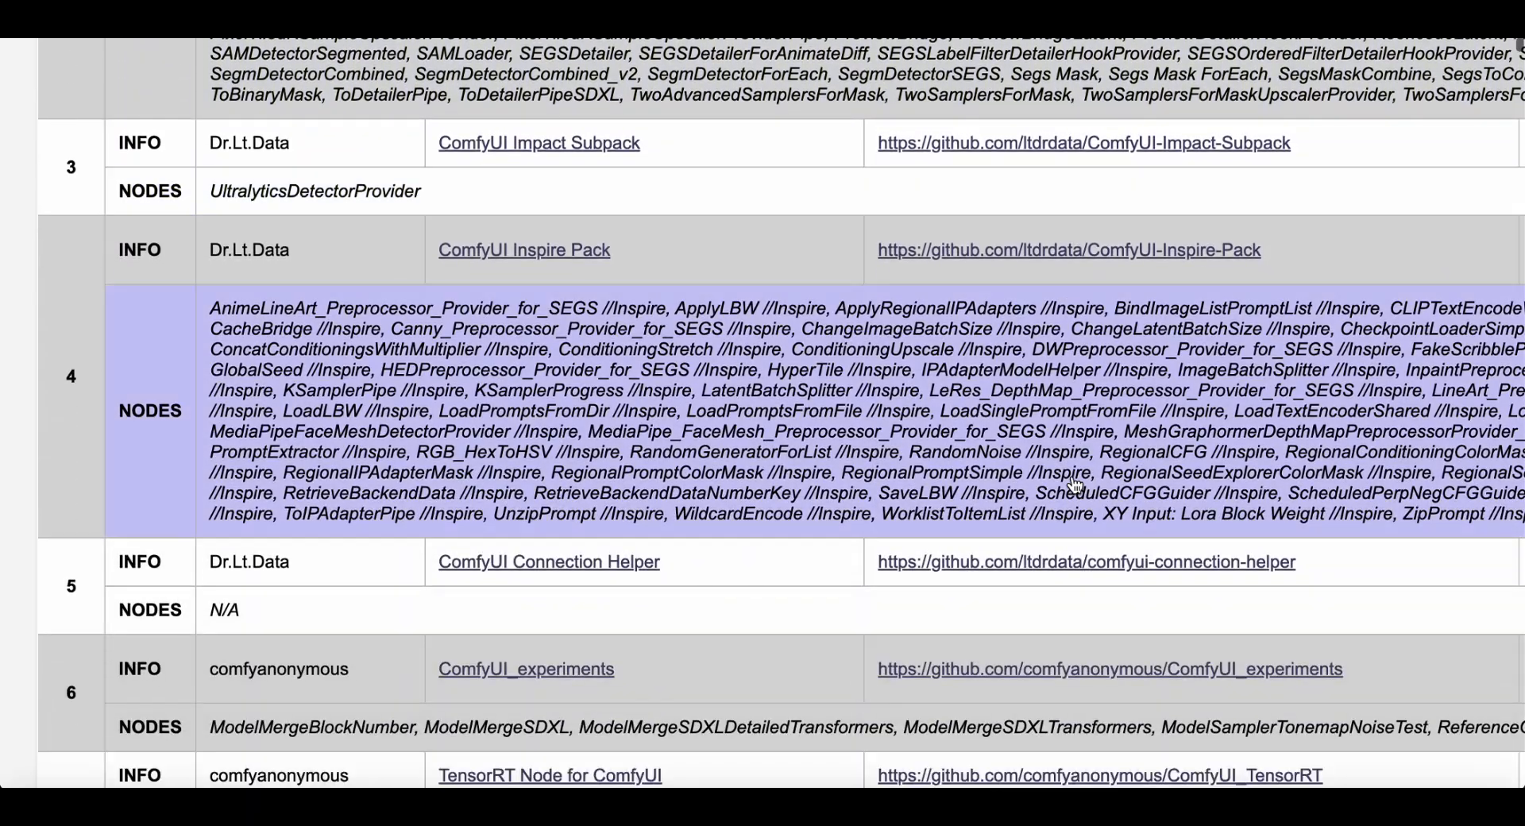
pyautogui.scroll(-5, 1075, 485)
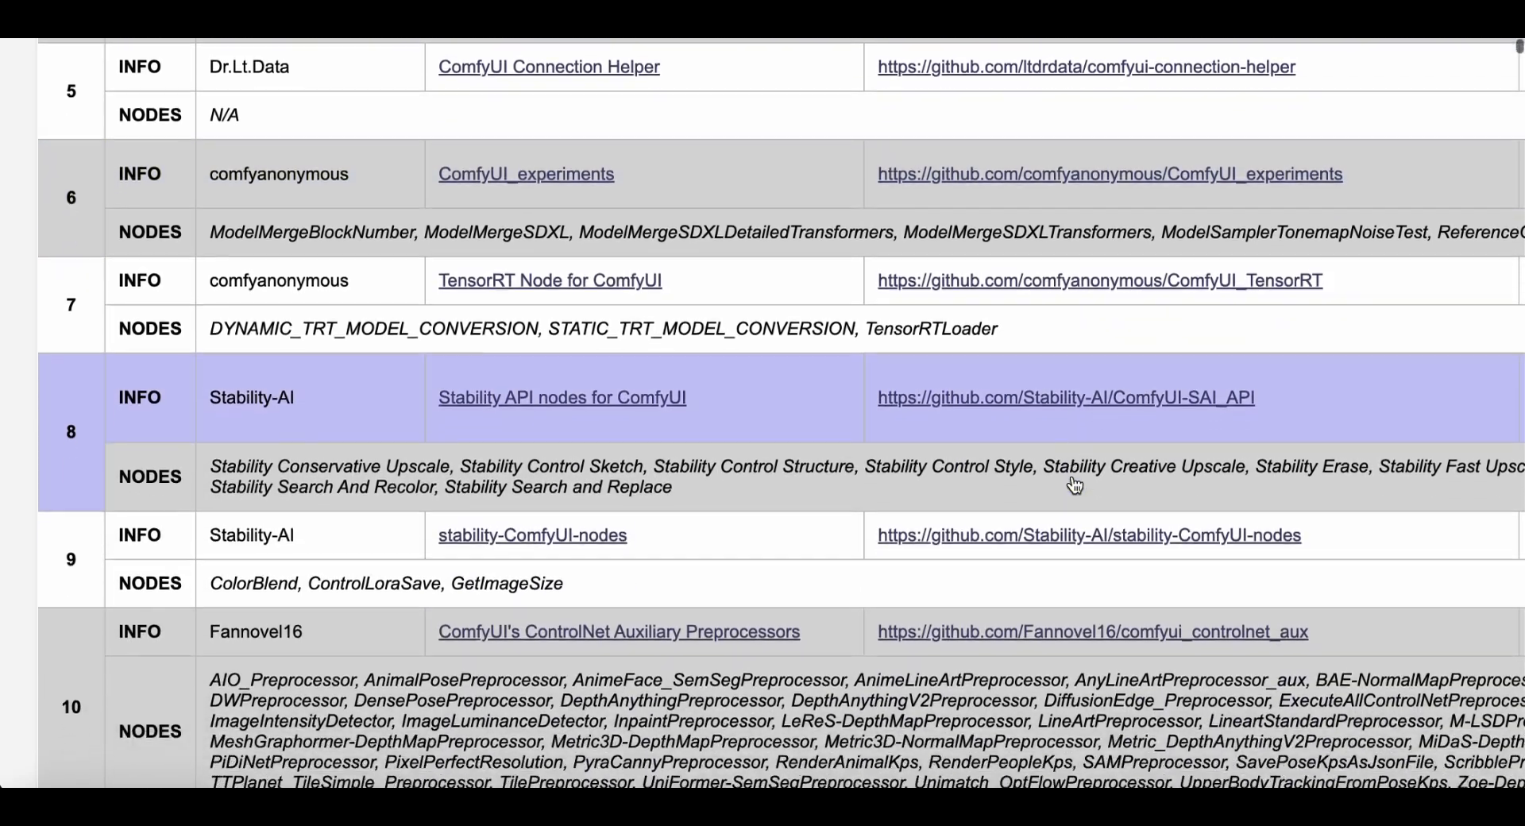
pyautogui.scroll(-1, 1075, 485)
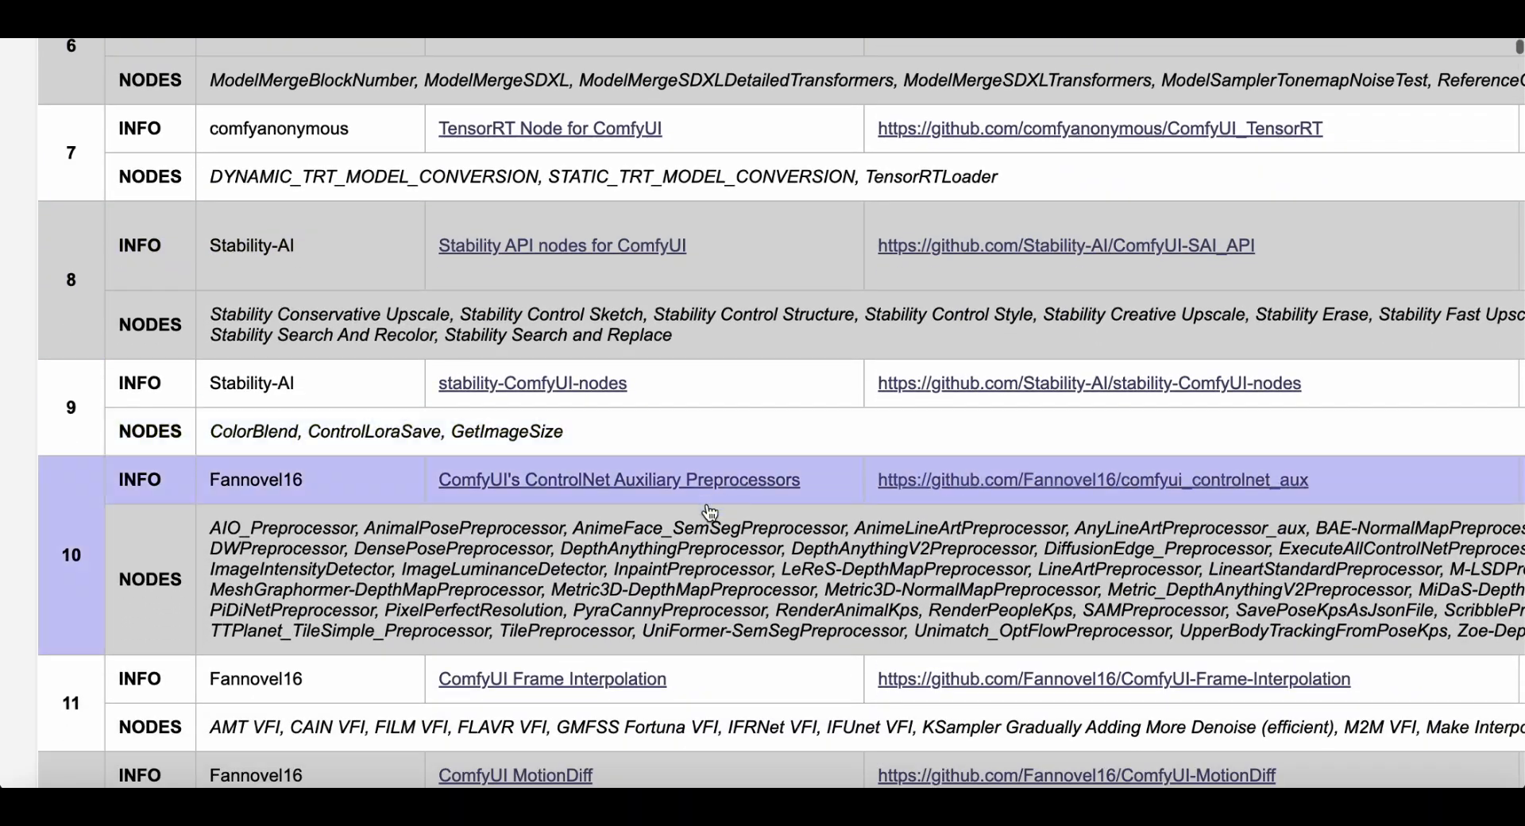
pyautogui.scroll(-2, 906, 630)
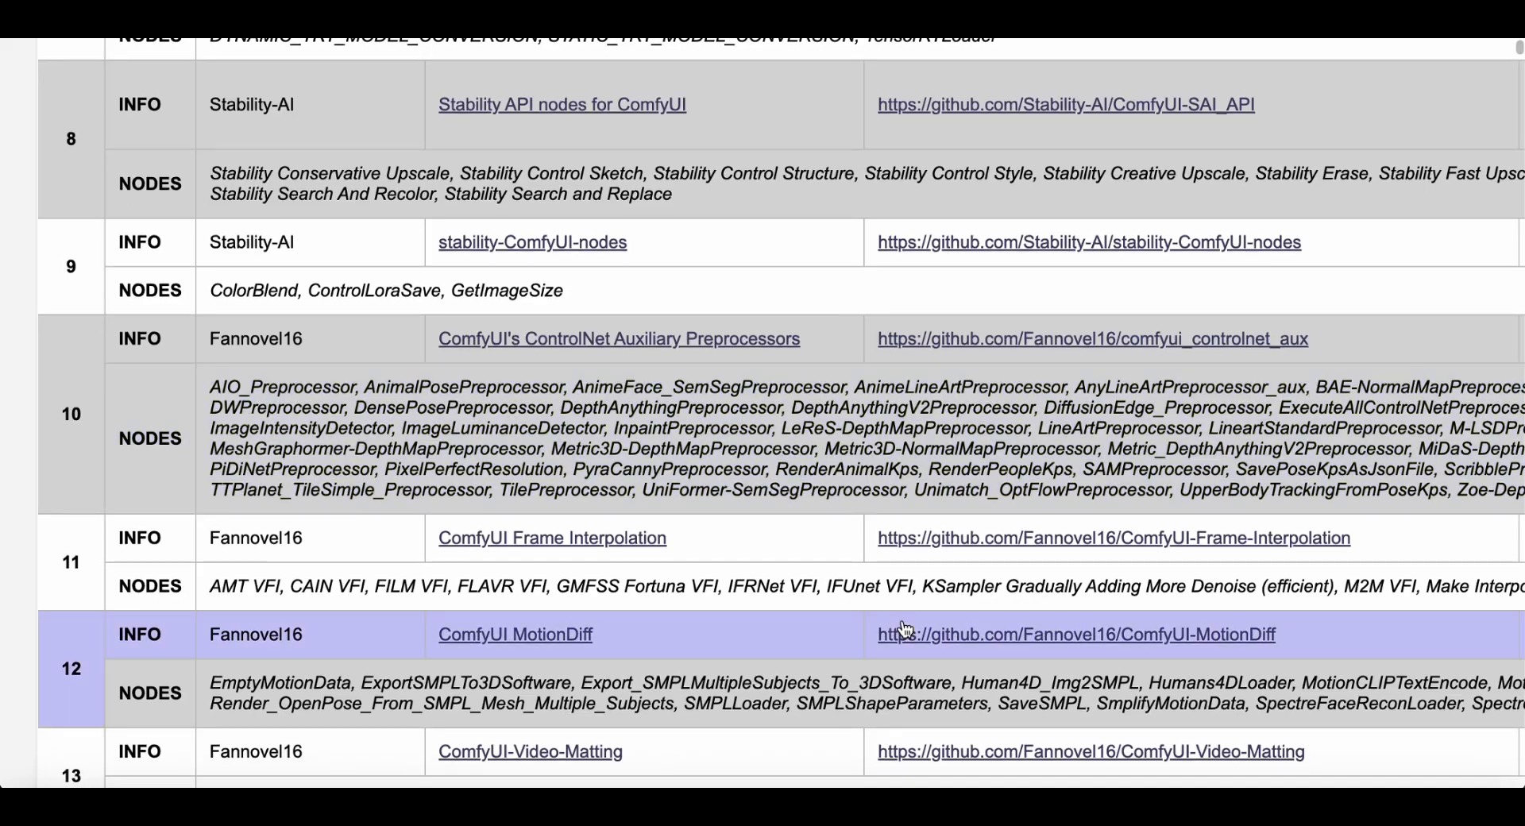
pyautogui.scroll(11, 906, 630)
pyautogui.scroll(10, 906, 629)
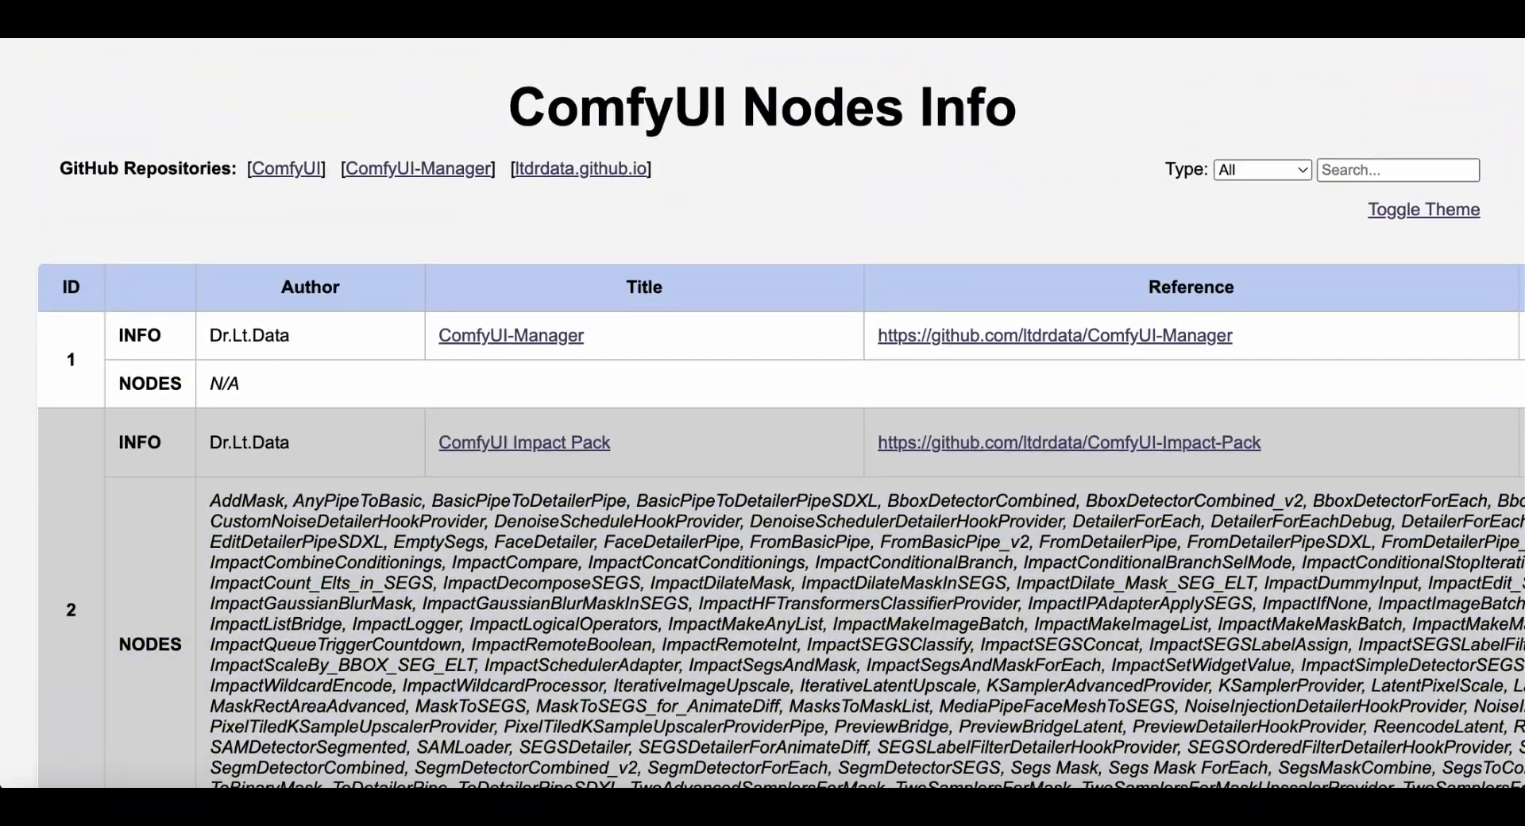
pyautogui.click(1238, 22)
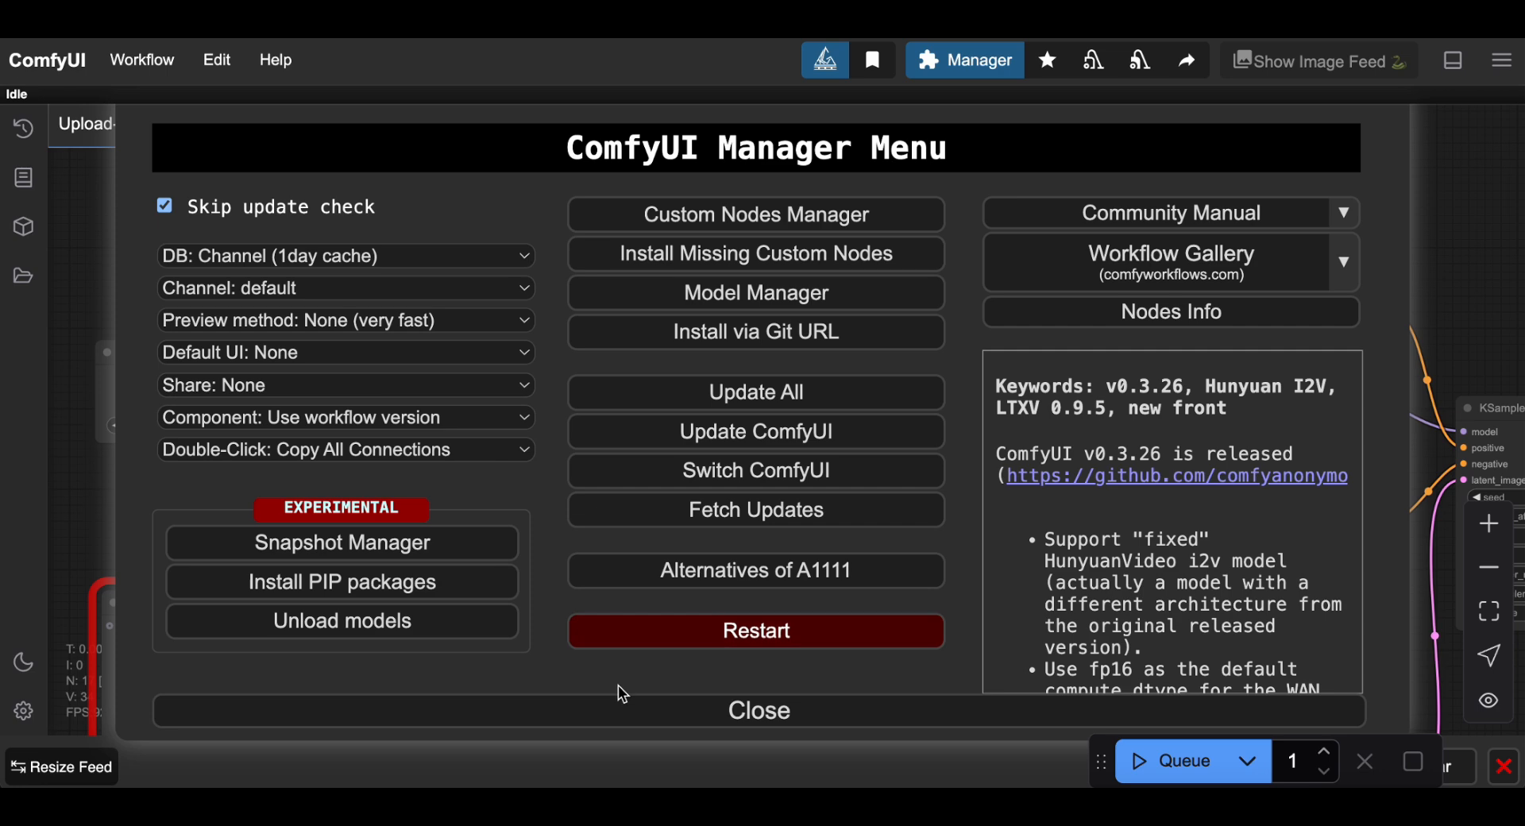
# Close the Manager, switch Appearance Color Palette to Light, then restore Dark (Default).
pyautogui.click(675, 711)
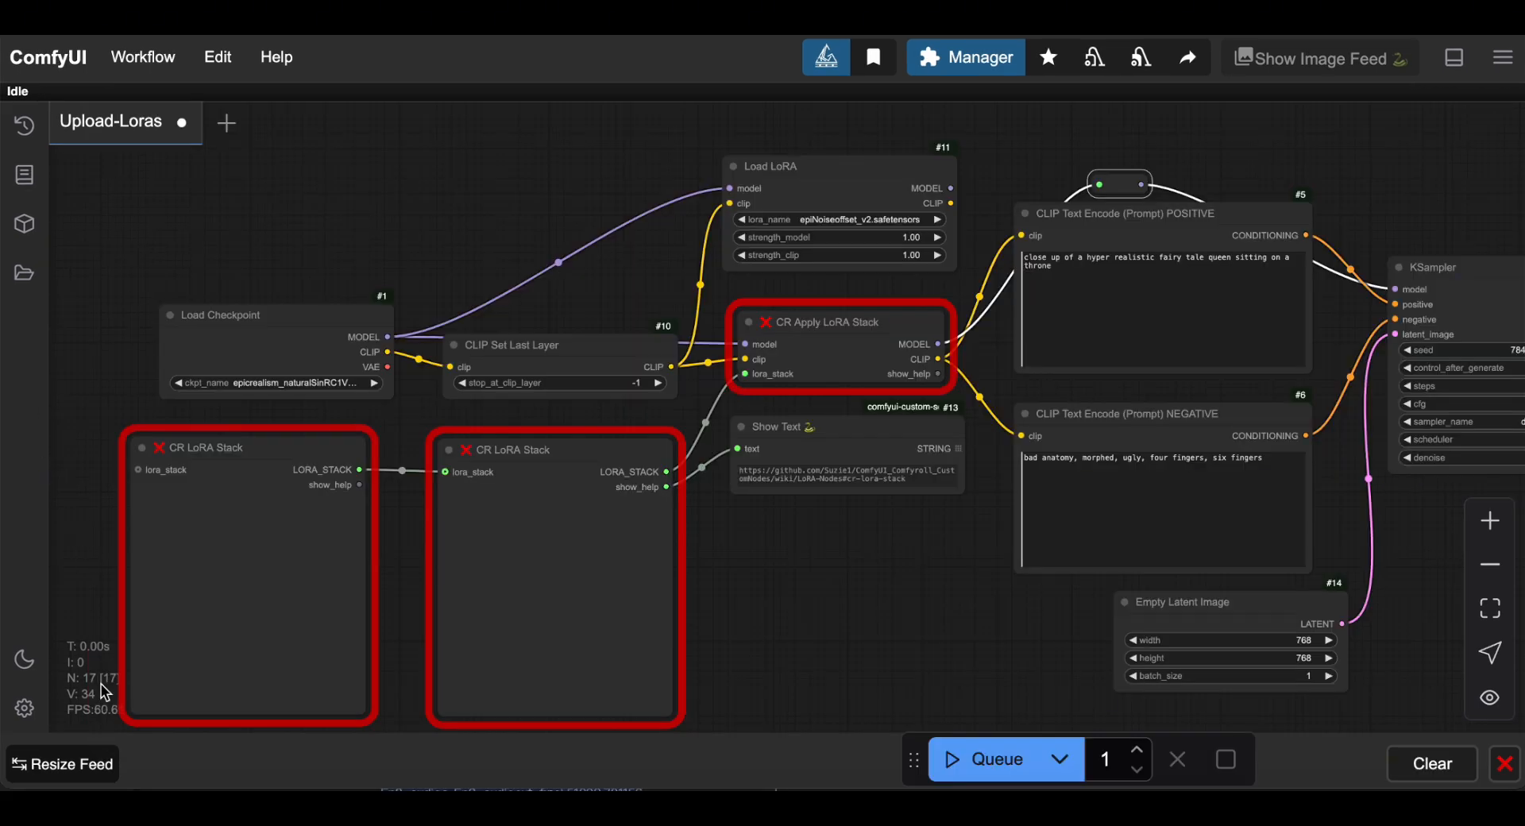
pyautogui.click(25, 709)
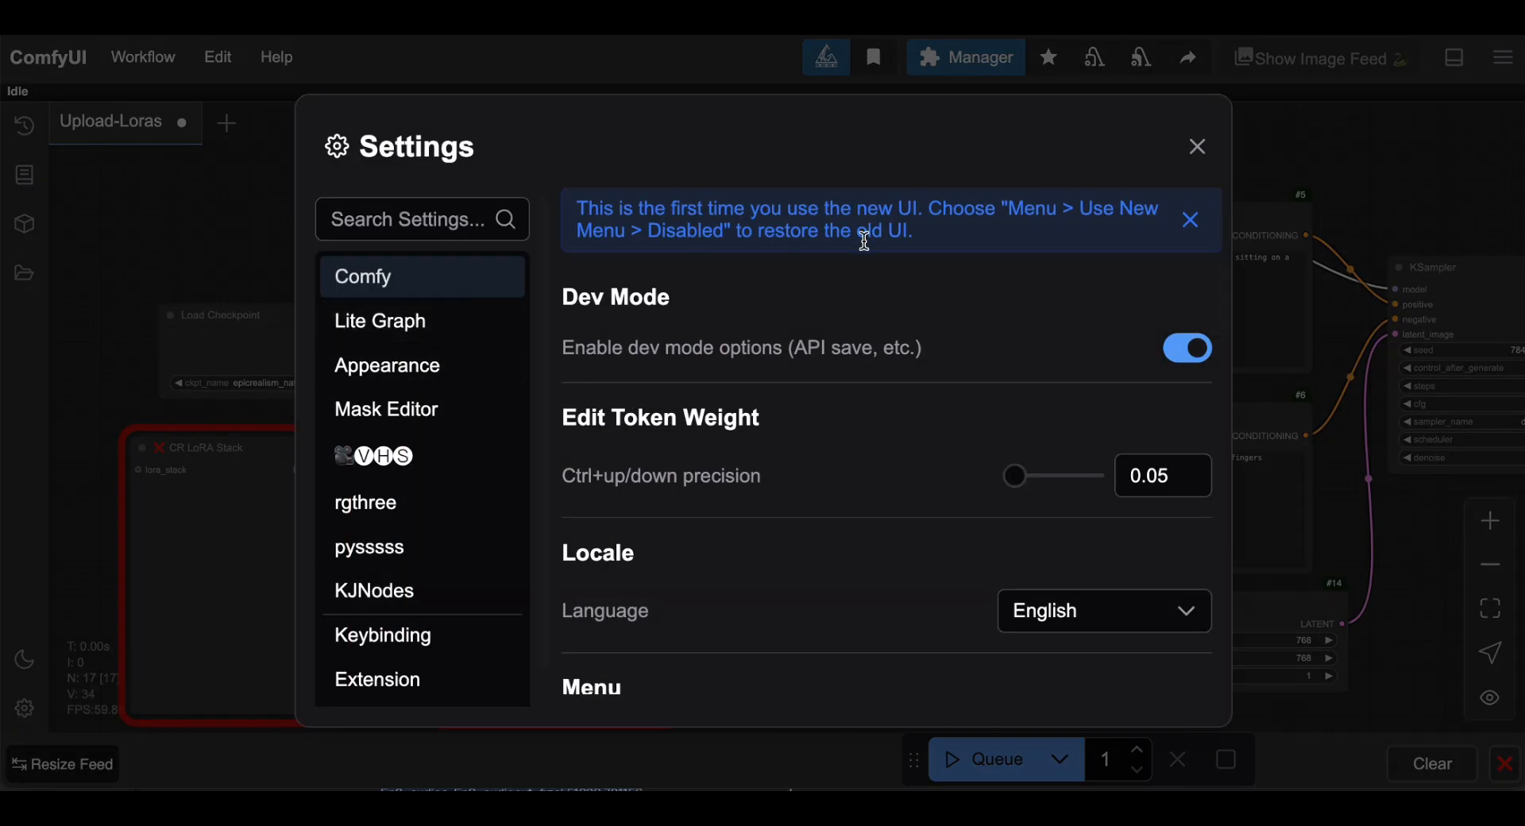
pyautogui.click(424, 378)
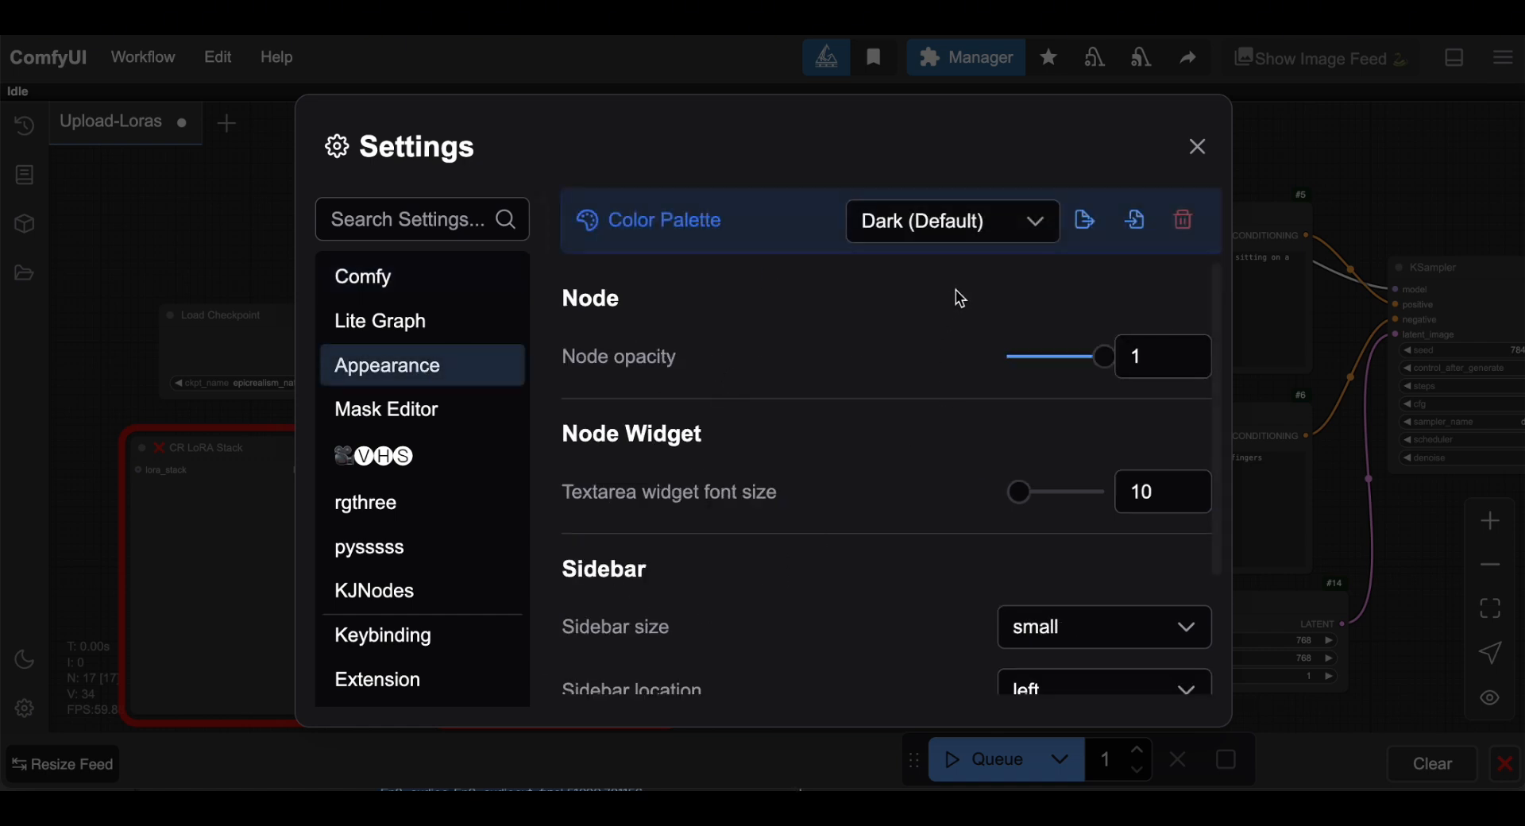
pyautogui.click(1040, 224)
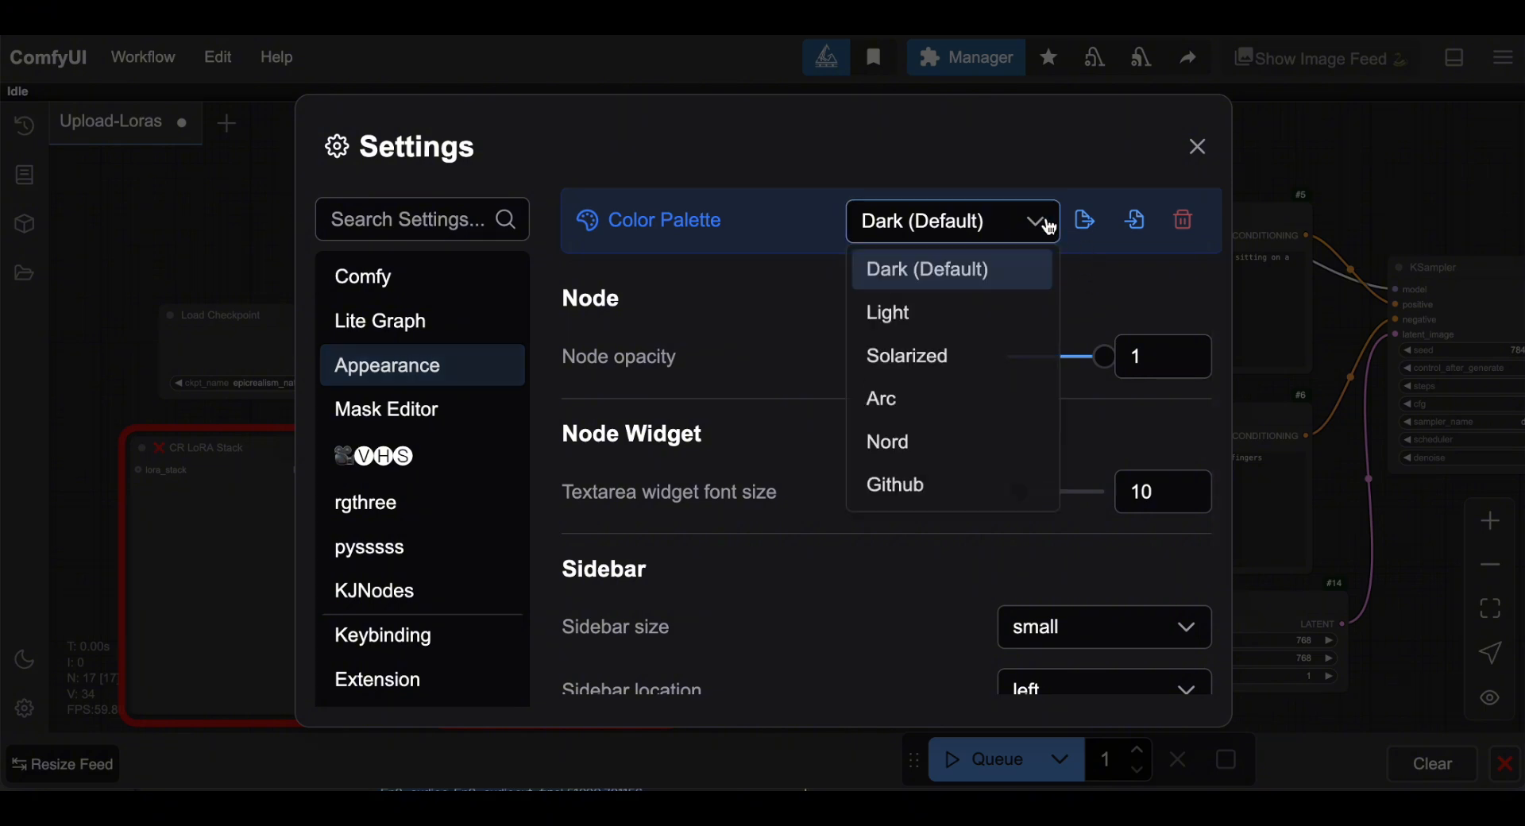
pyautogui.click(963, 313)
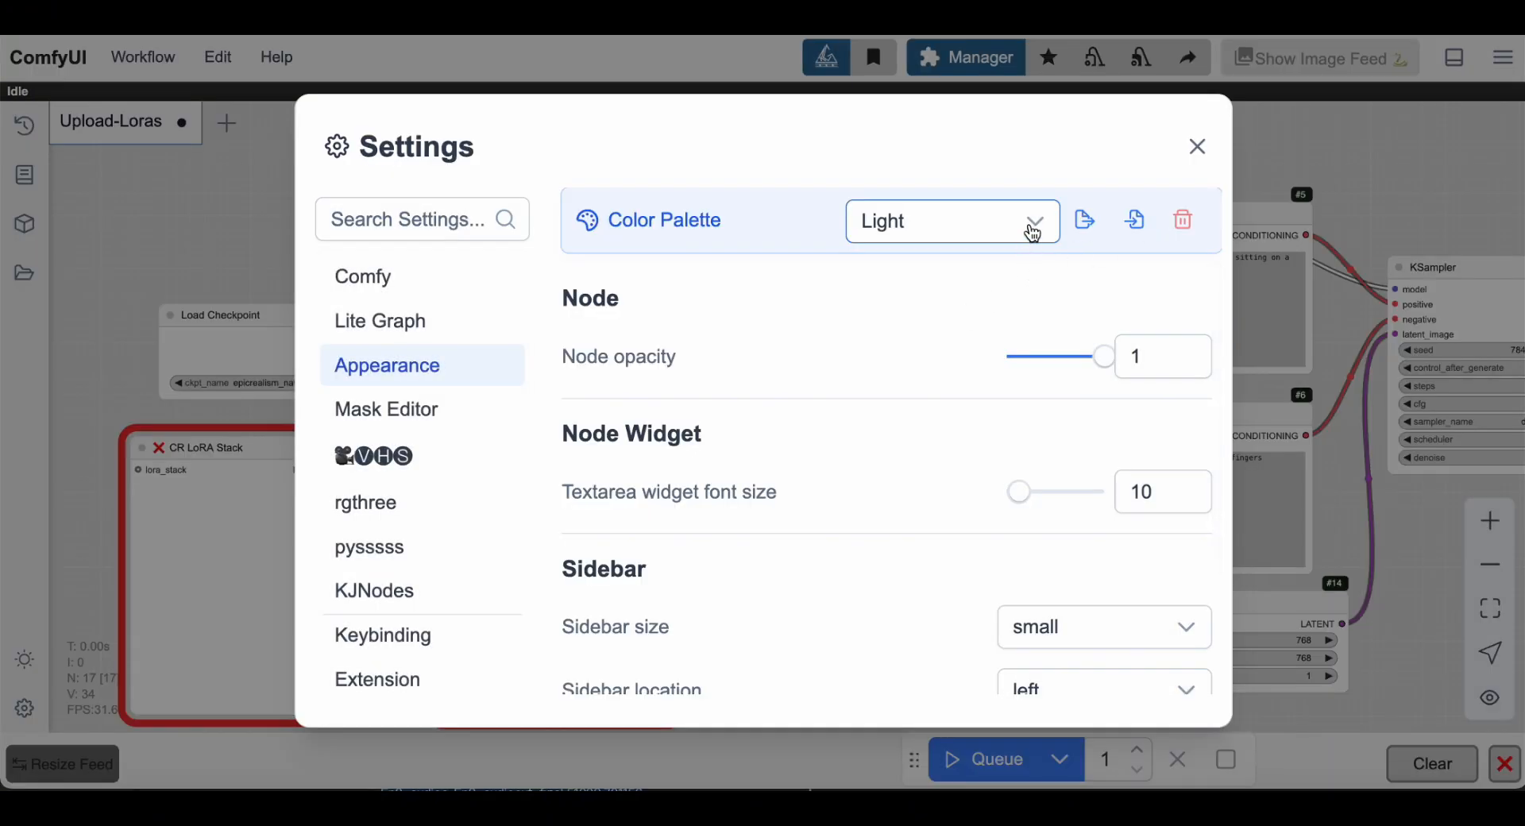
pyautogui.click(1031, 228)
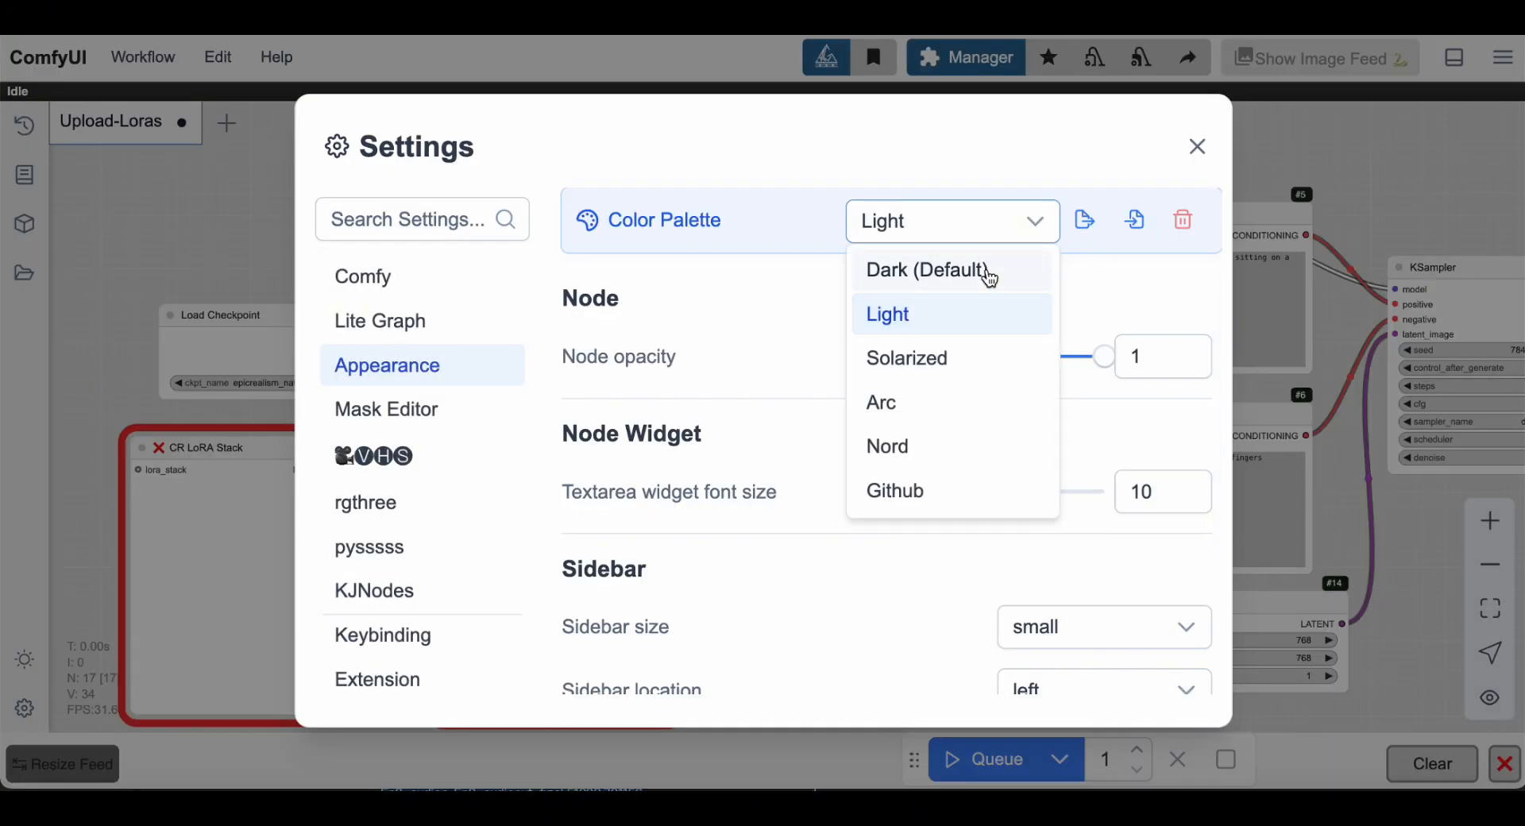
pyautogui.click(987, 273)
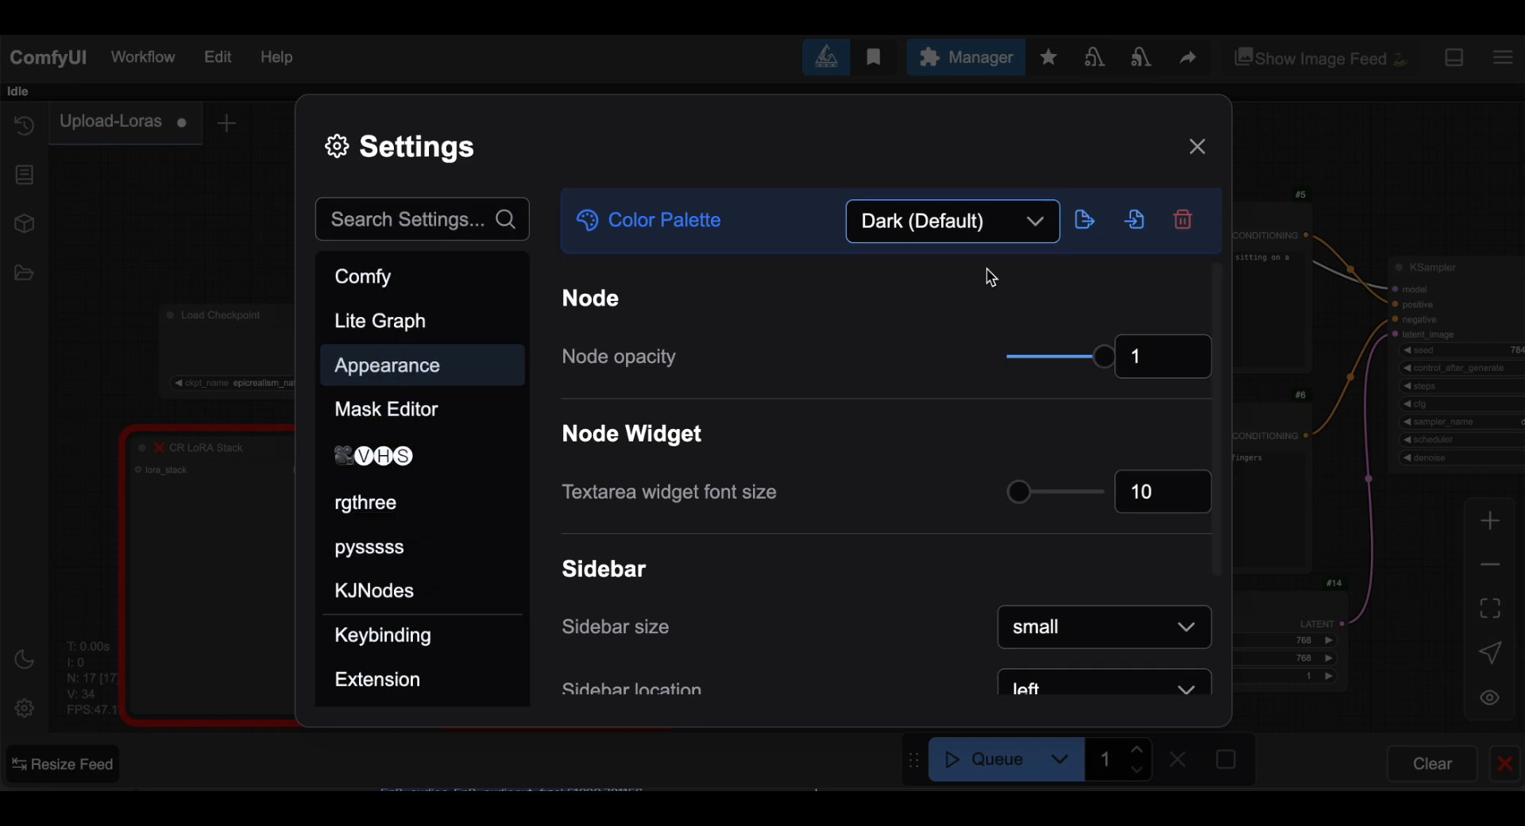
pyautogui.click(1198, 147)
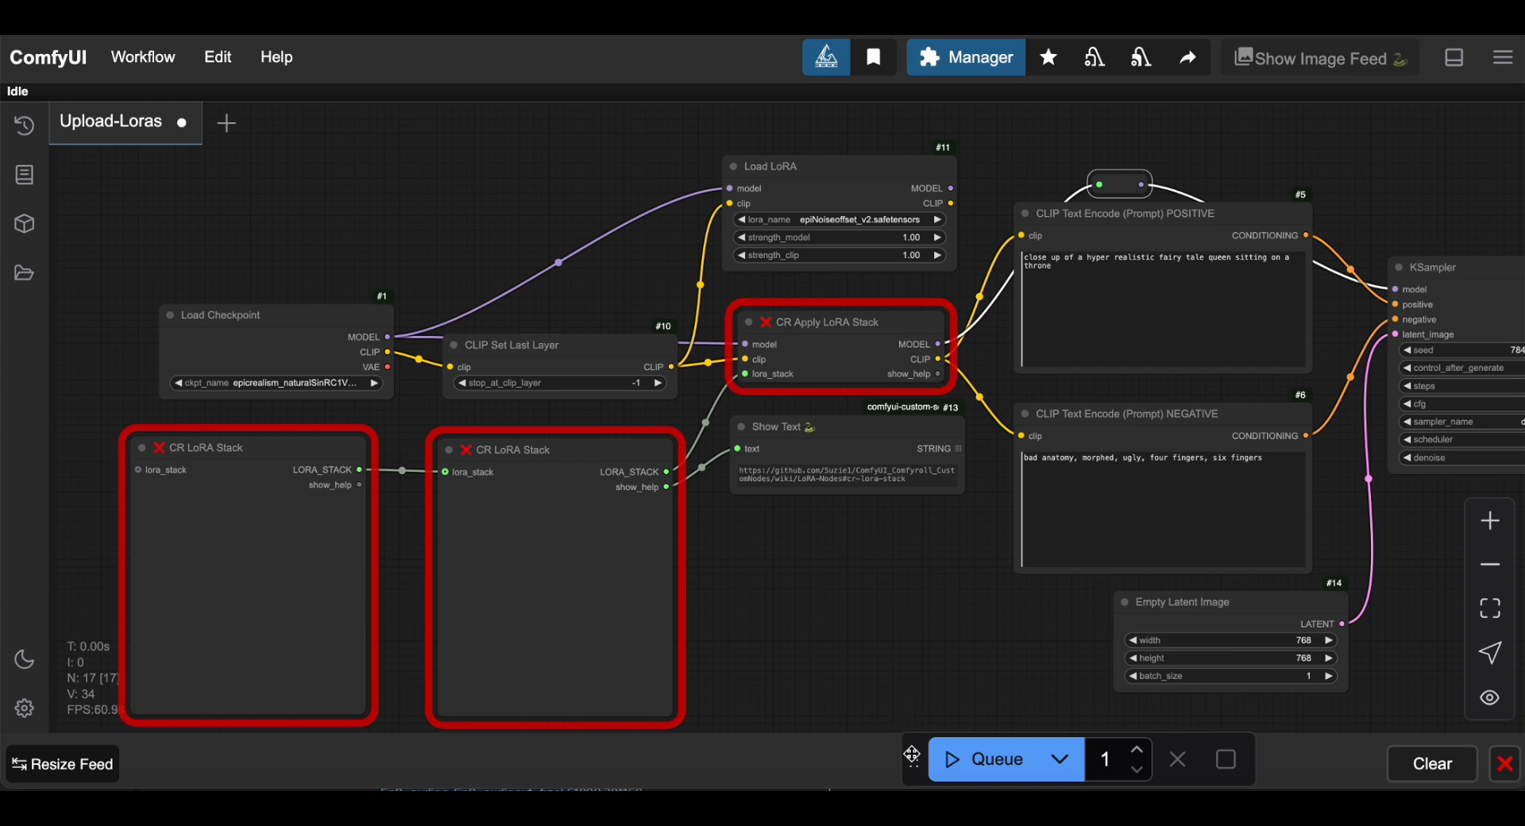
# Dock the queue controls in the top bar, float them back at the bottom, and toggle Logs.
pyautogui.moveTo(911, 758); pyautogui.dragTo(437, 60)
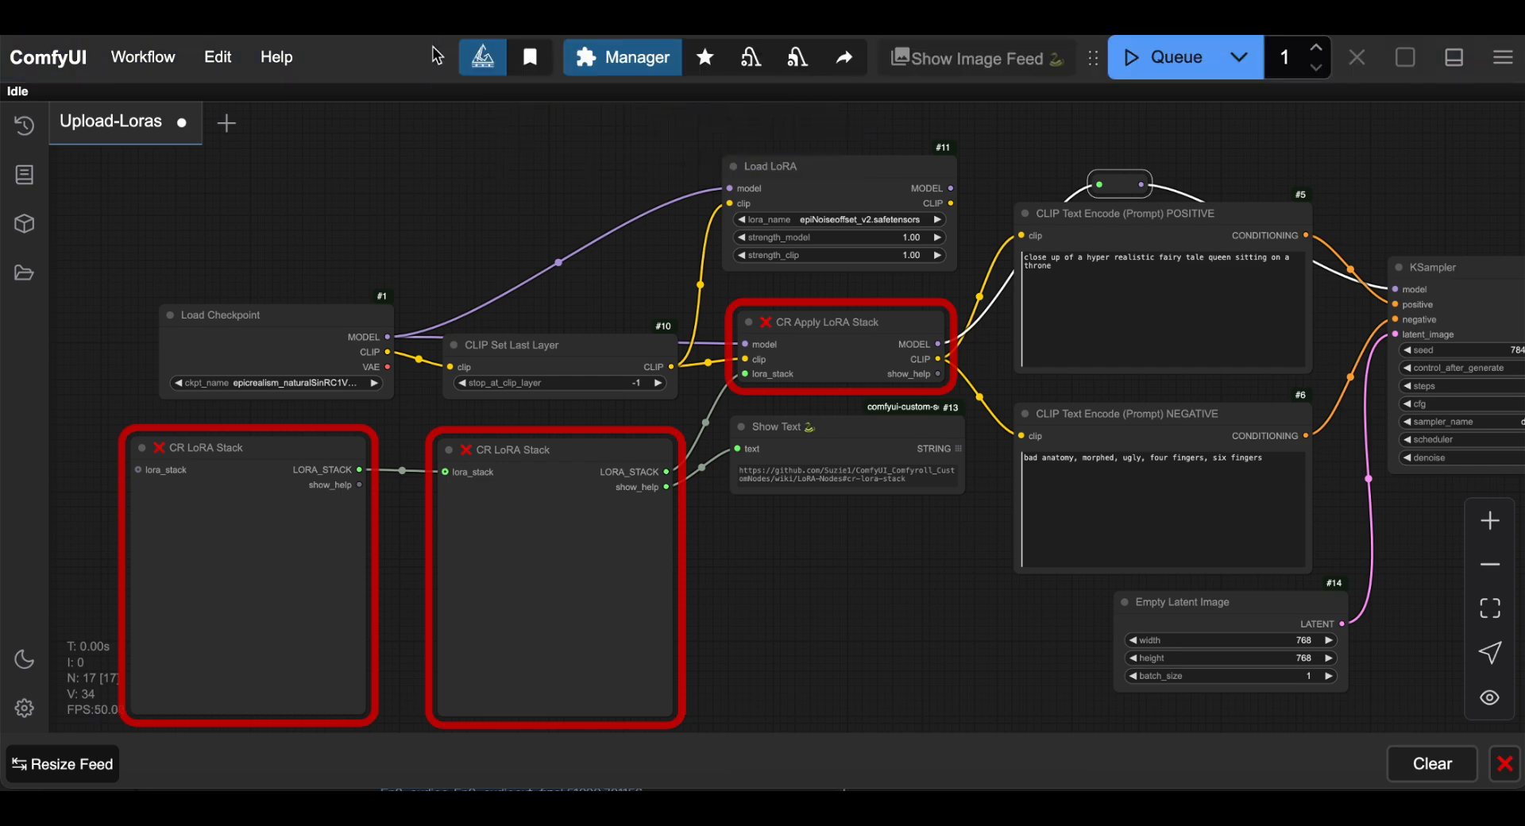
pyautogui.moveTo(1092, 58); pyautogui.dragTo(873, 766)
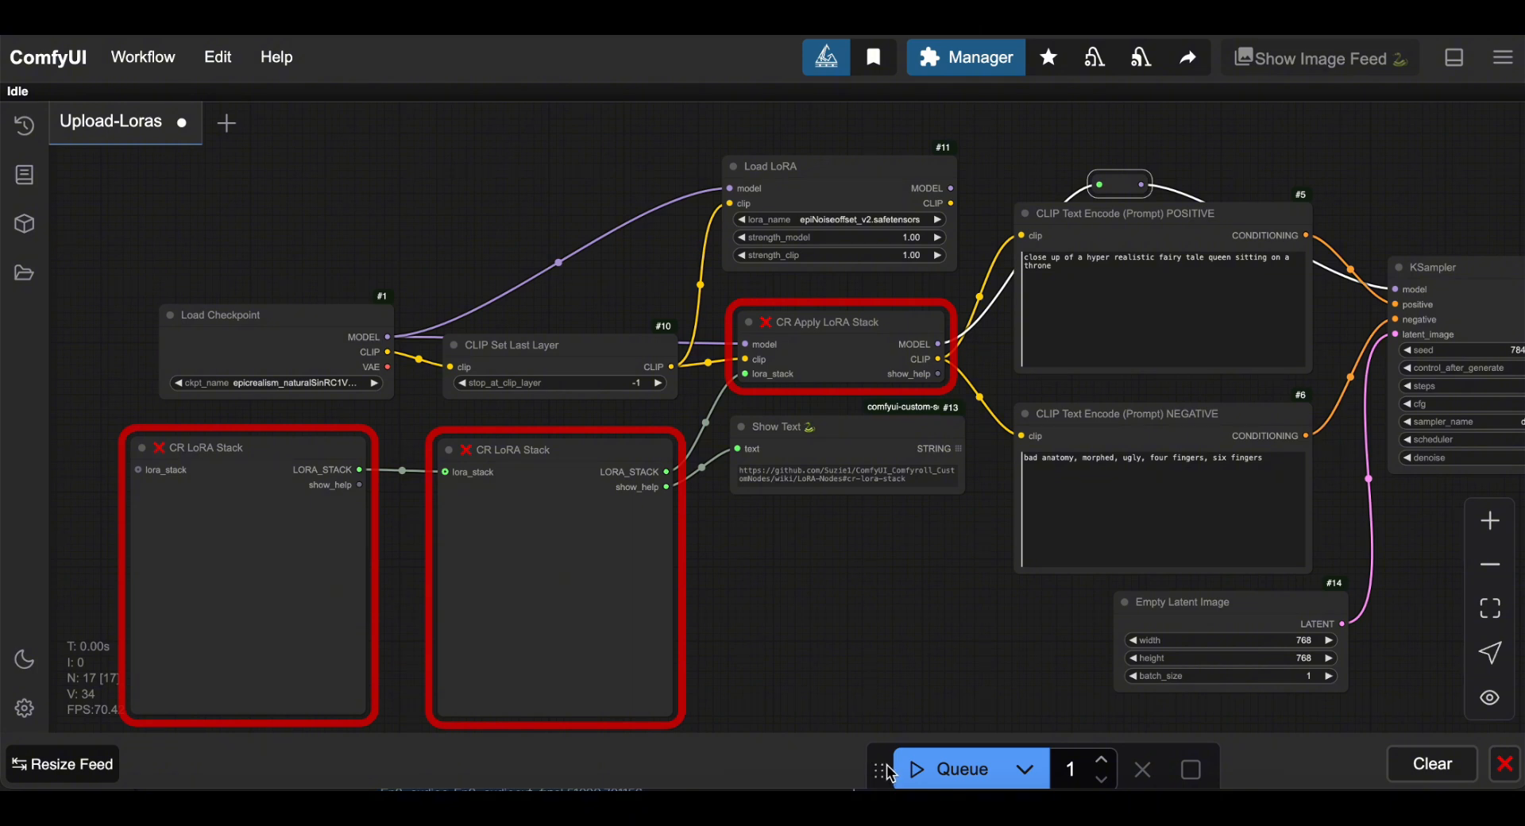
pyautogui.click(885, 645)
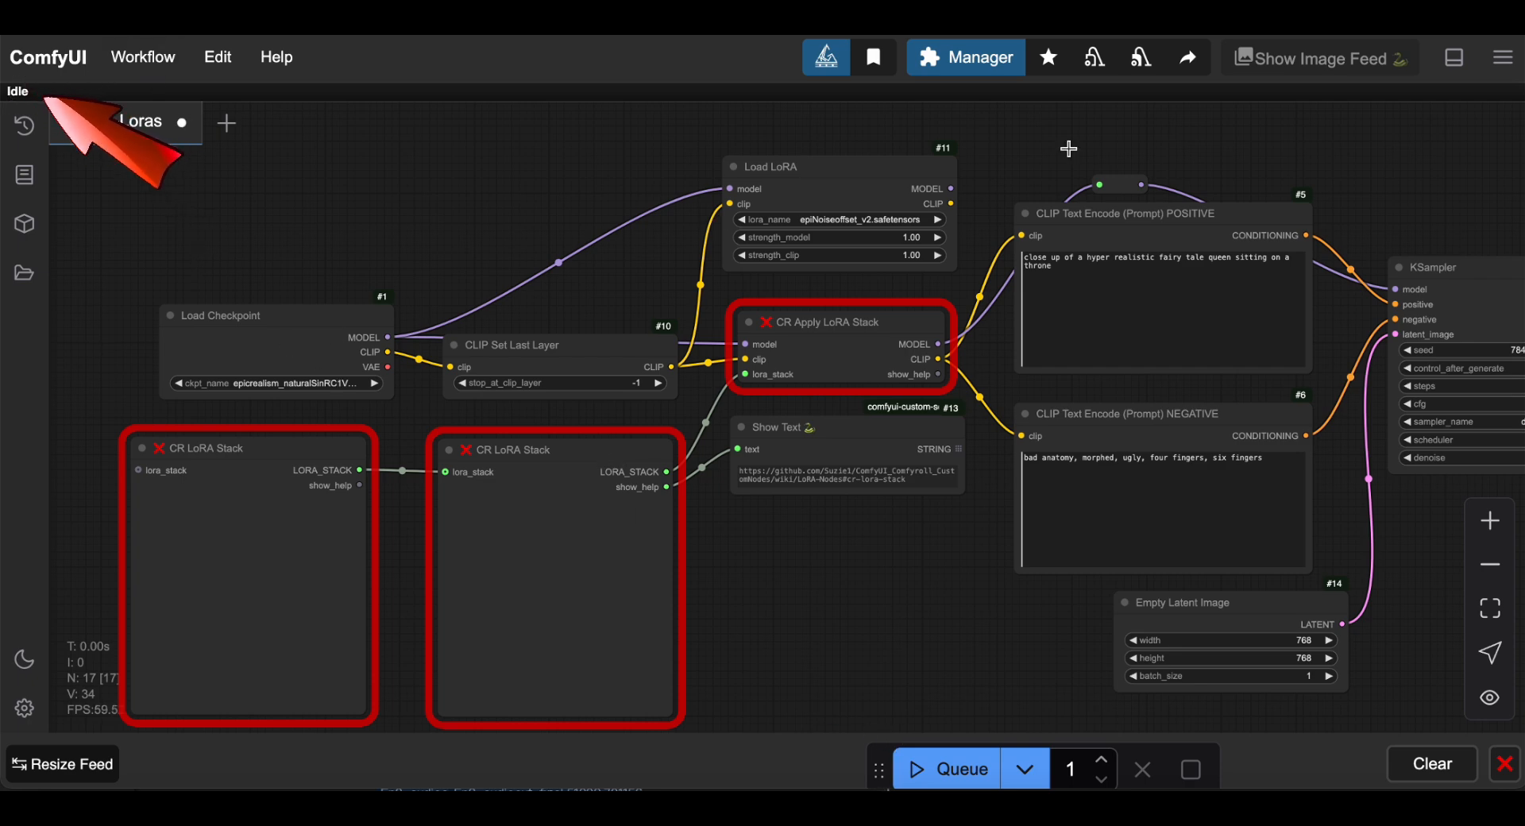
pyautogui.click(1450, 64)
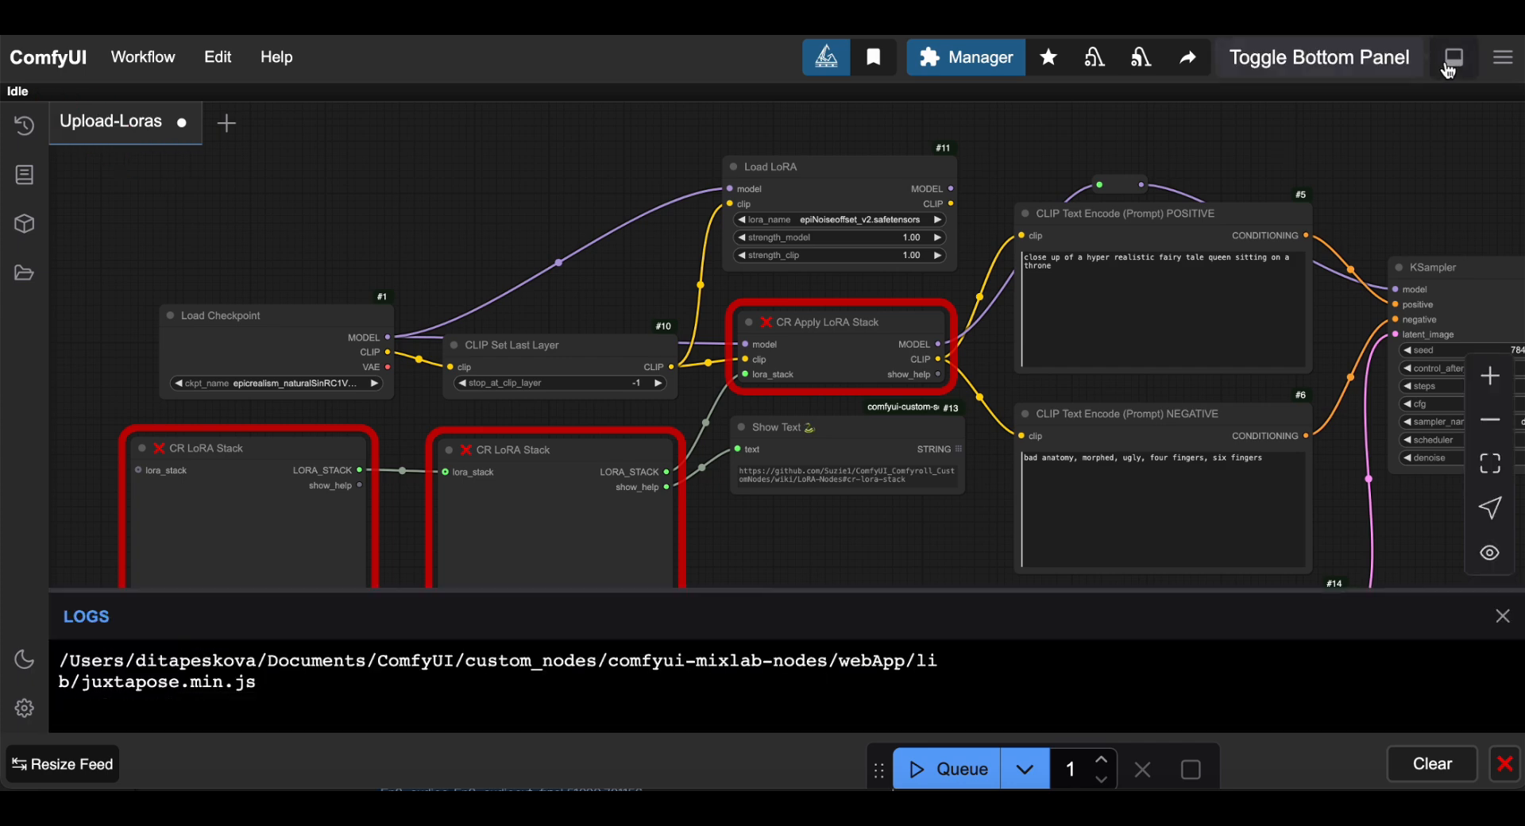
pyautogui.click(1452, 64)
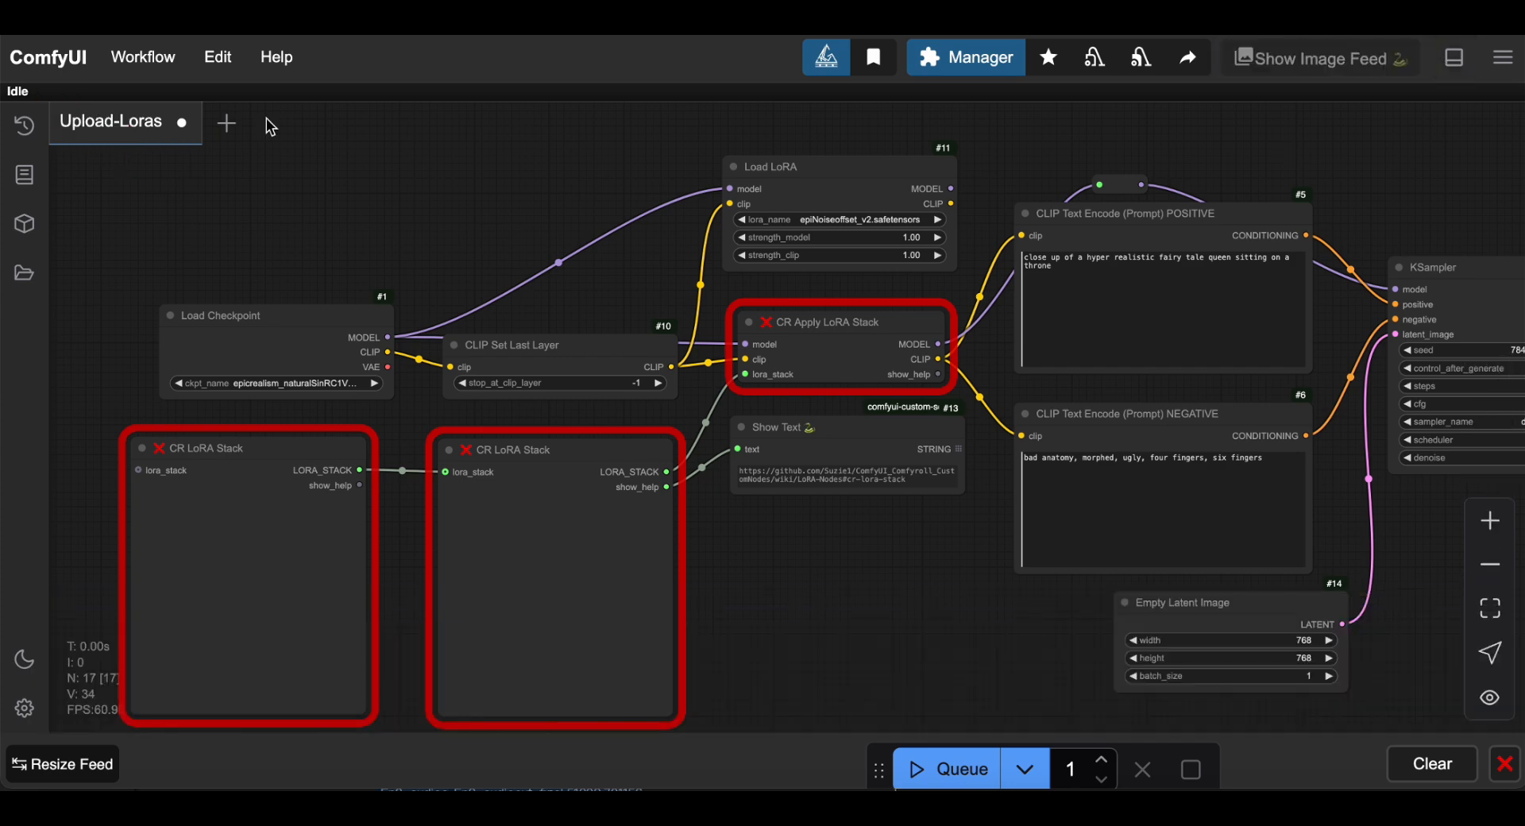
# Look at the task queue, then scroll through the Node Library list.
pyautogui.click(24, 127)
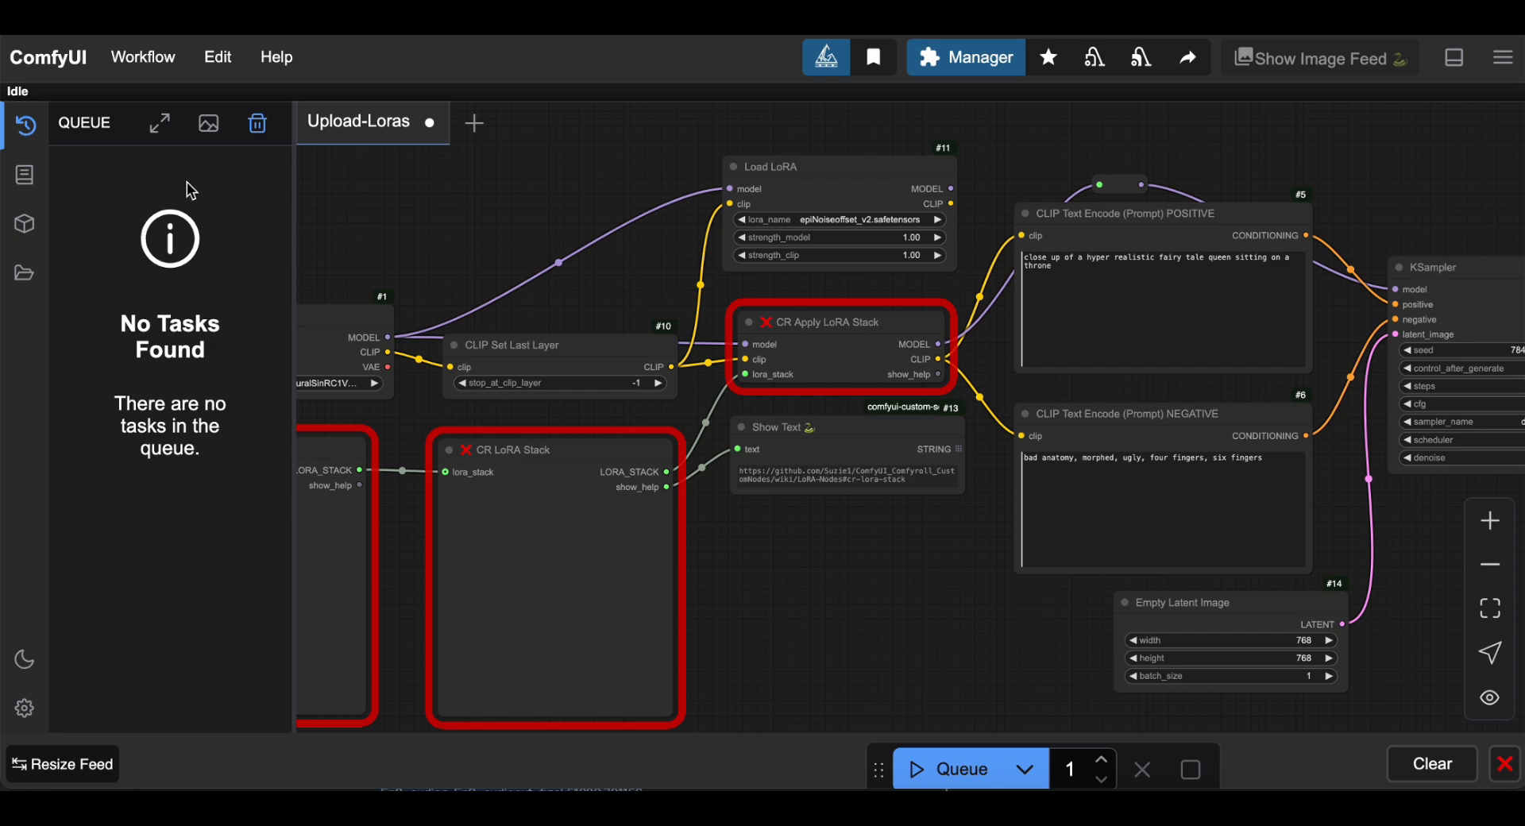
pyautogui.click(25, 174)
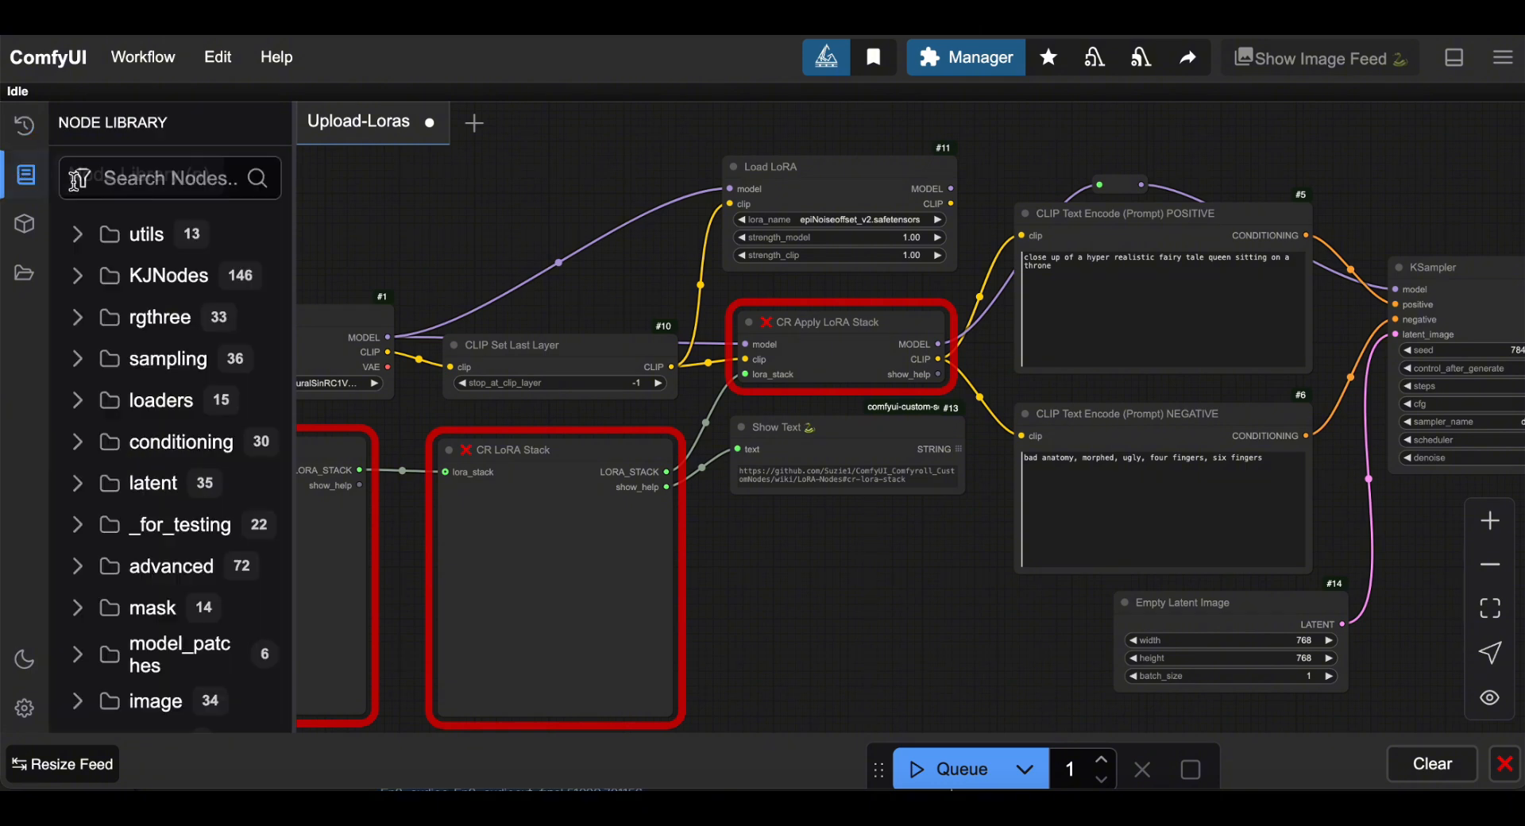
pyautogui.scroll(-5, 199, 357)
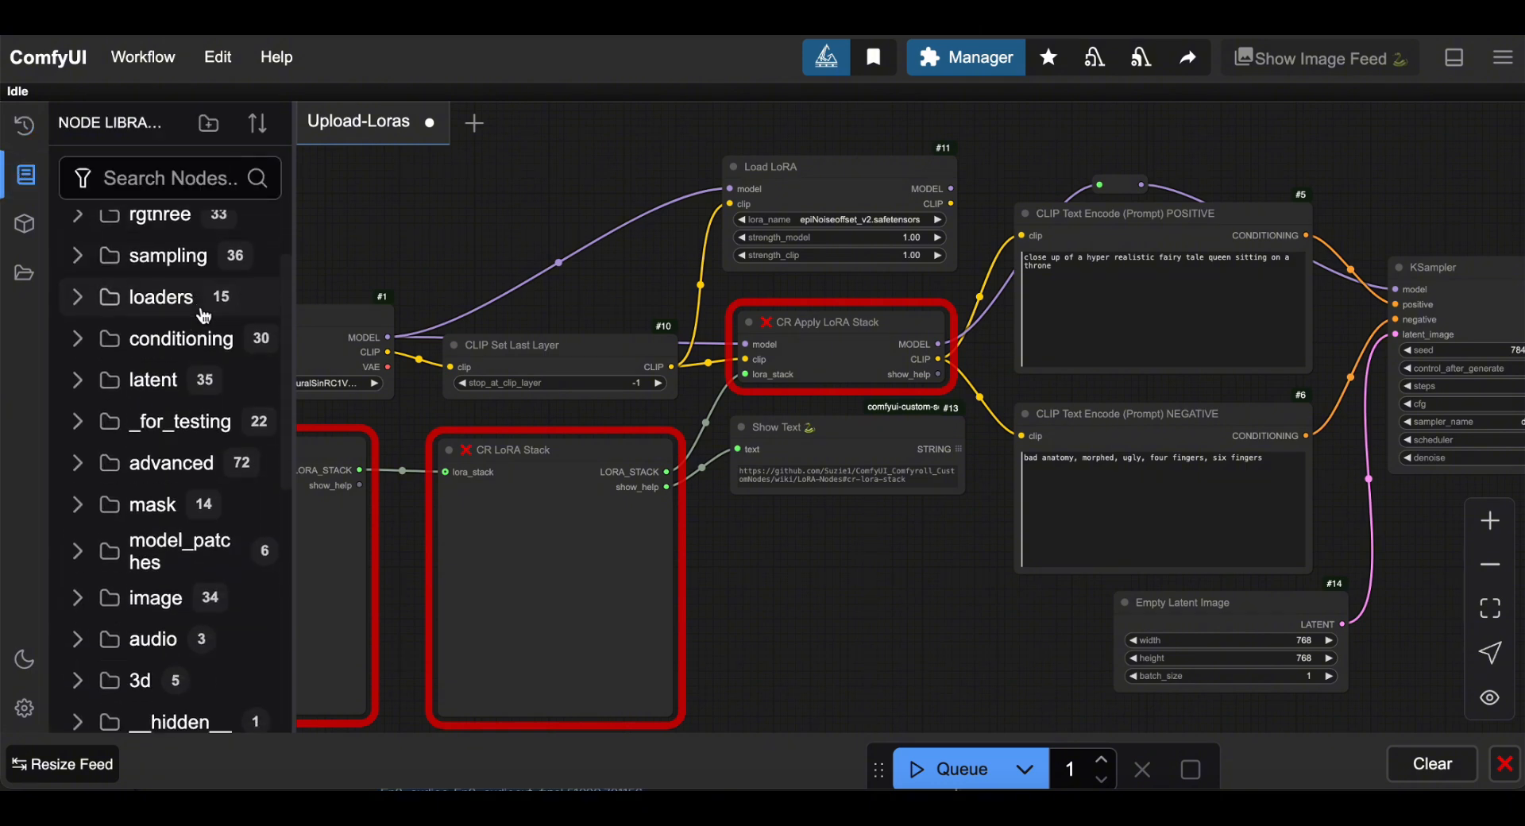
pyautogui.scroll(-4, 198, 310)
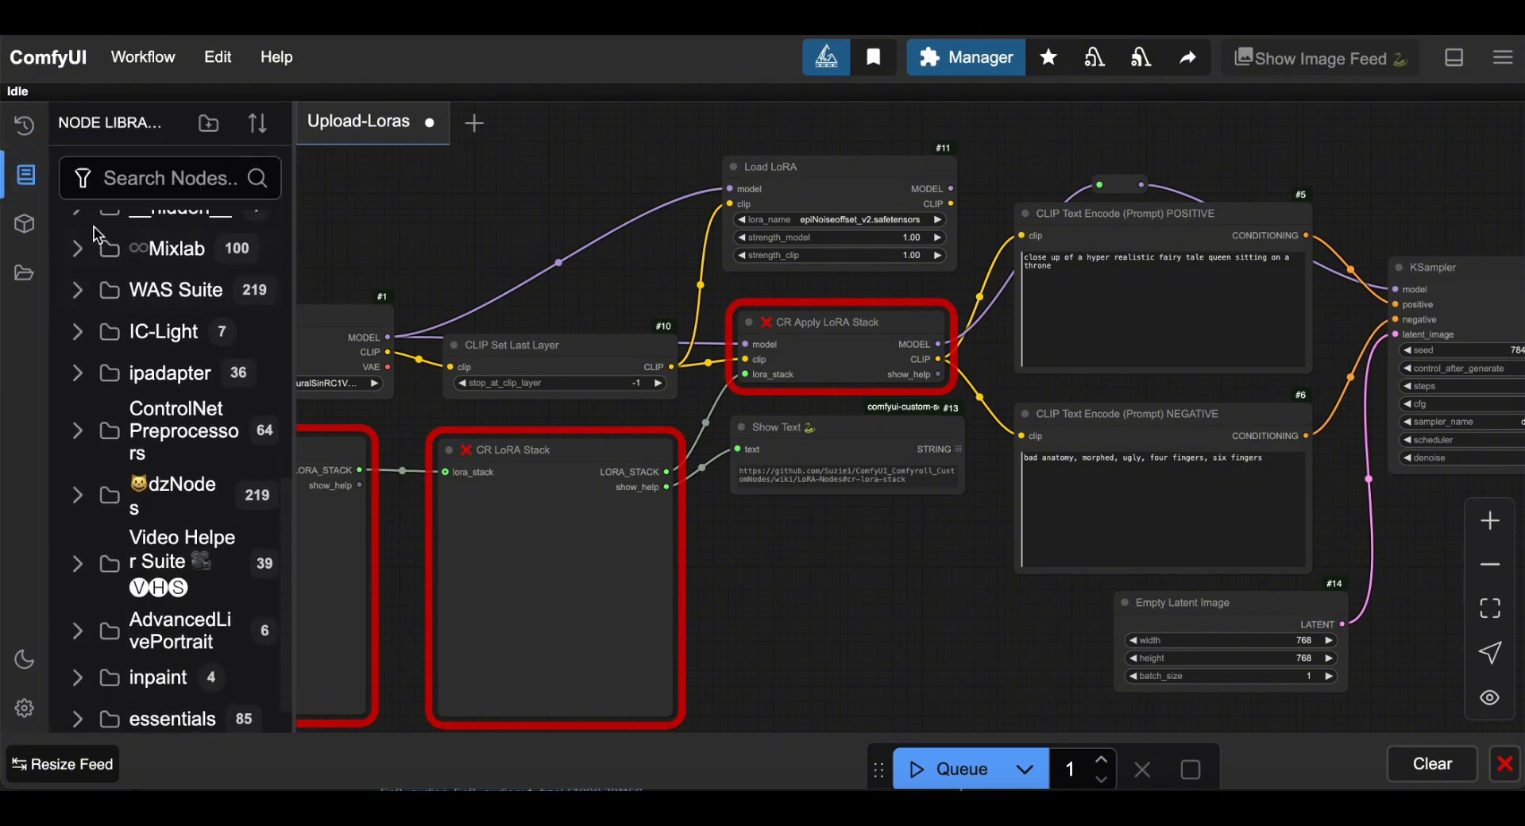
# Scroll through the Model Library folders, then show the workflows panel with Basic-Tools, FLUX, Juggernaut, LTXV.
pyautogui.click(24, 224)
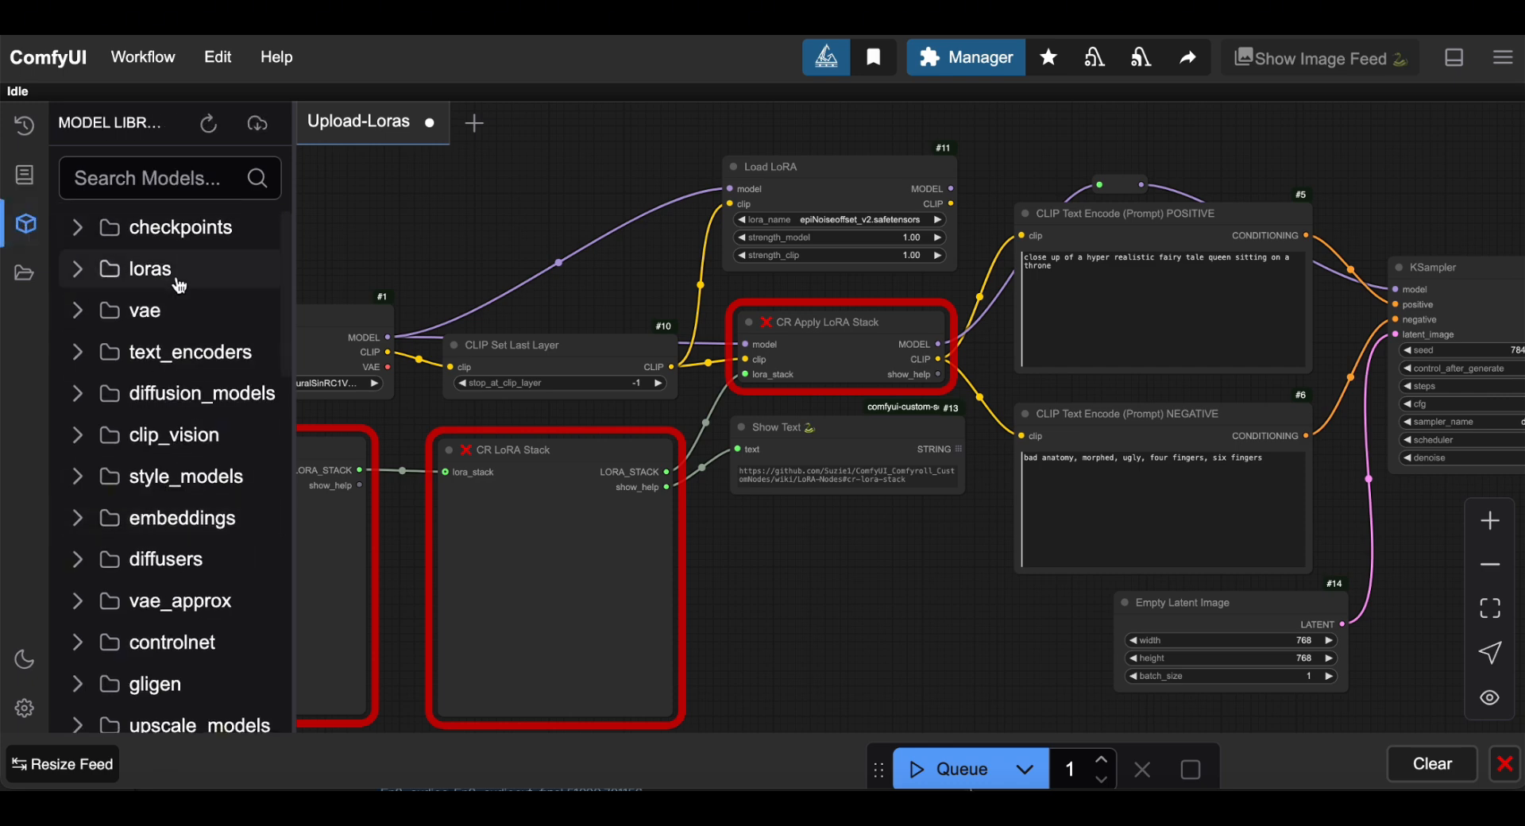
pyautogui.scroll(-4, 182, 282)
pyautogui.scroll(-7, 180, 286)
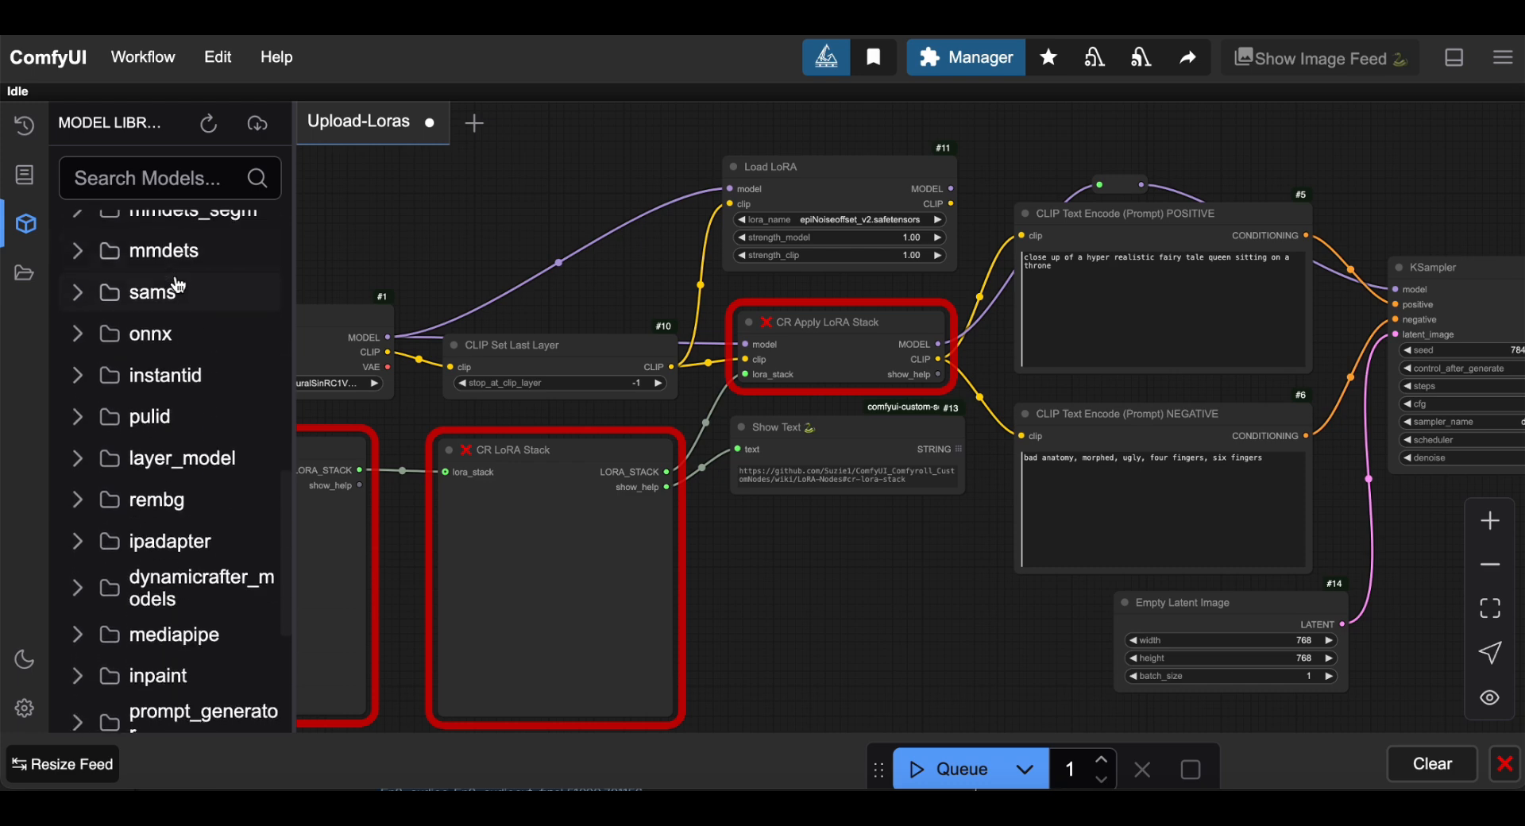
pyautogui.scroll(2, 177, 286)
pyautogui.scroll(6, 179, 286)
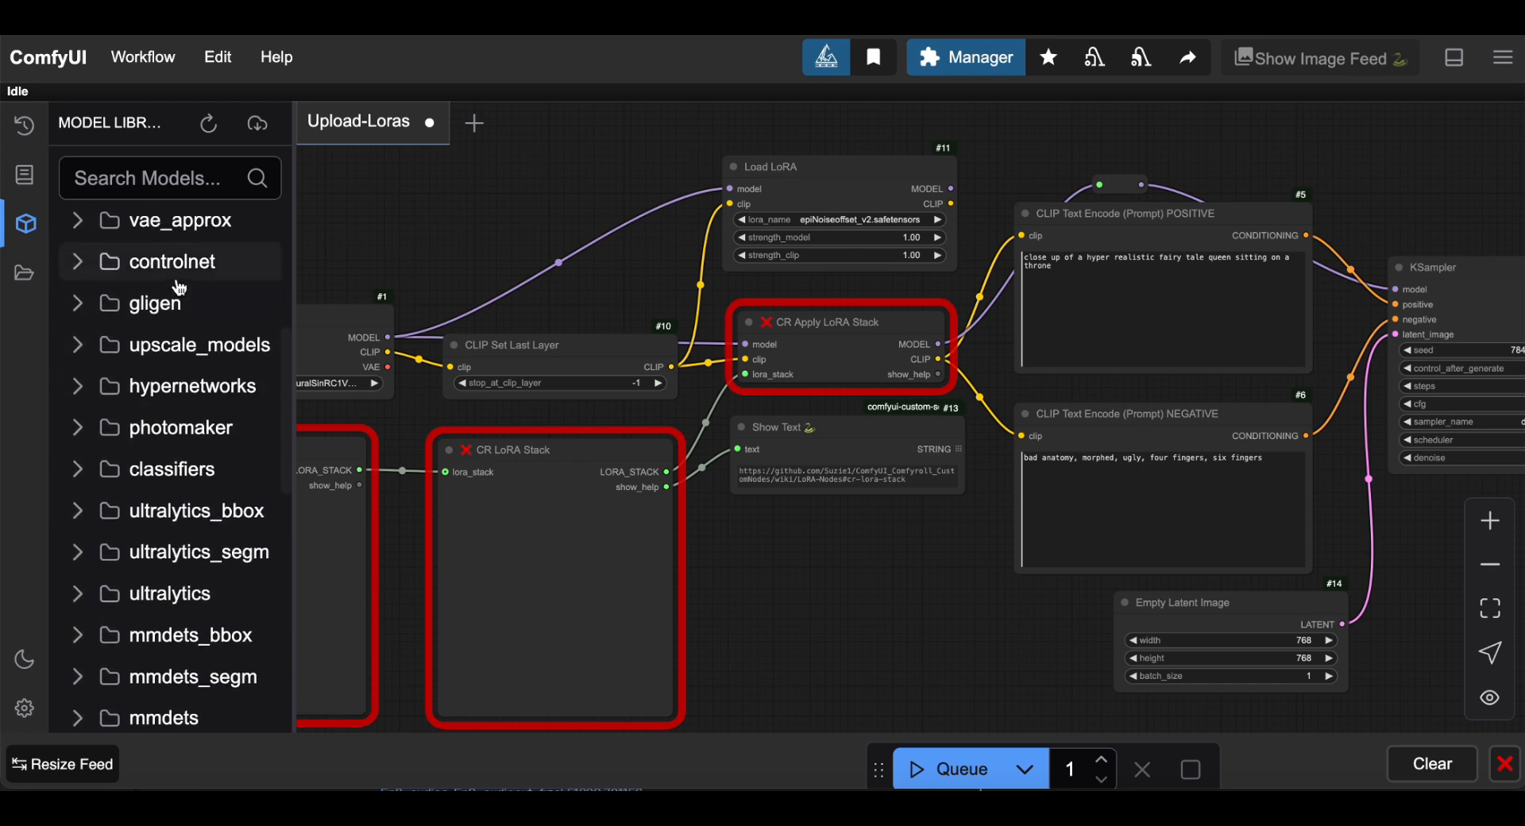
pyautogui.scroll(2, 179, 285)
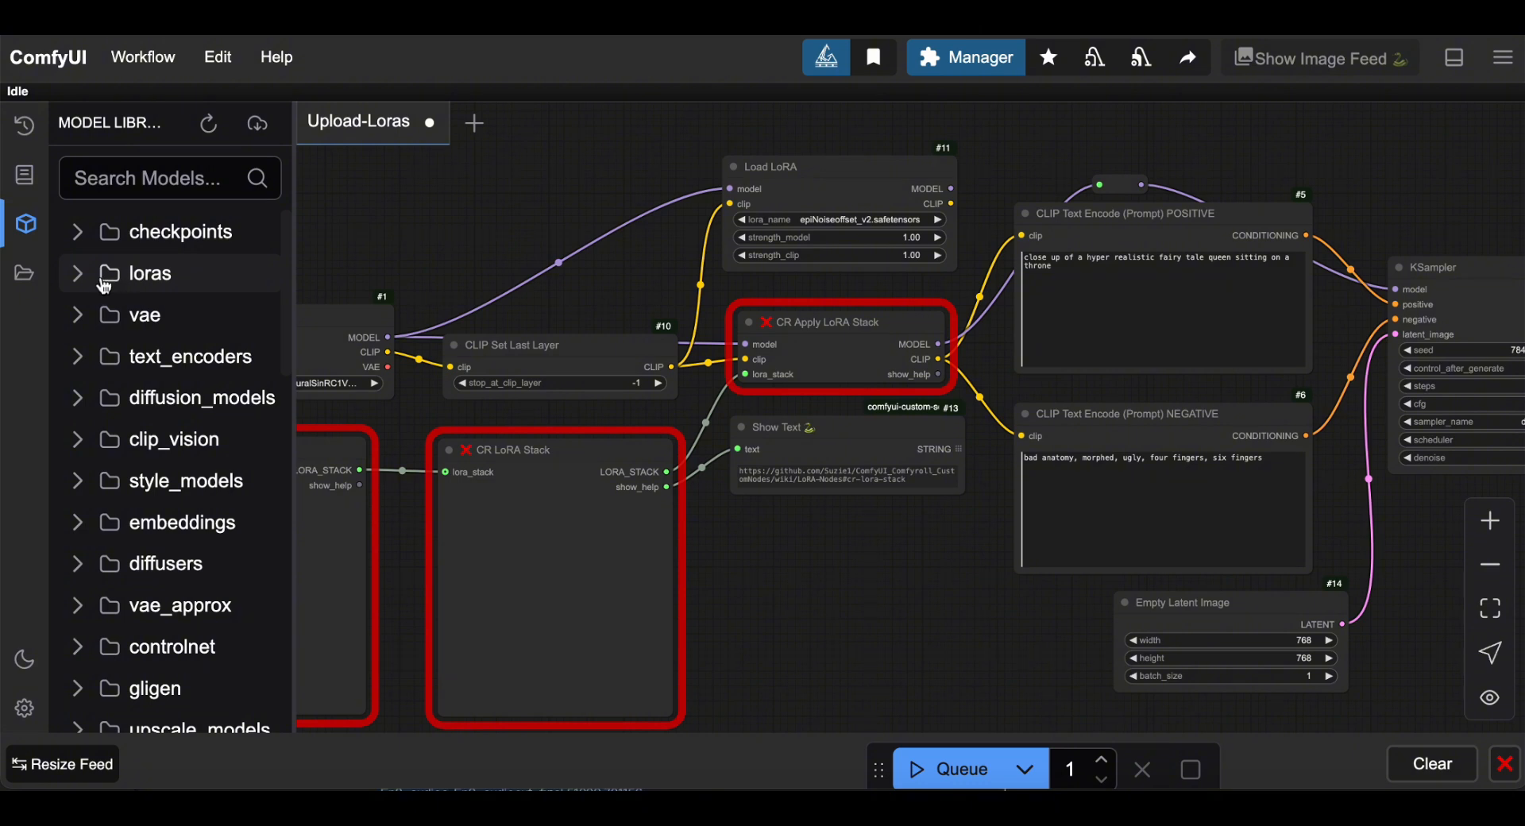
pyautogui.click(24, 273)
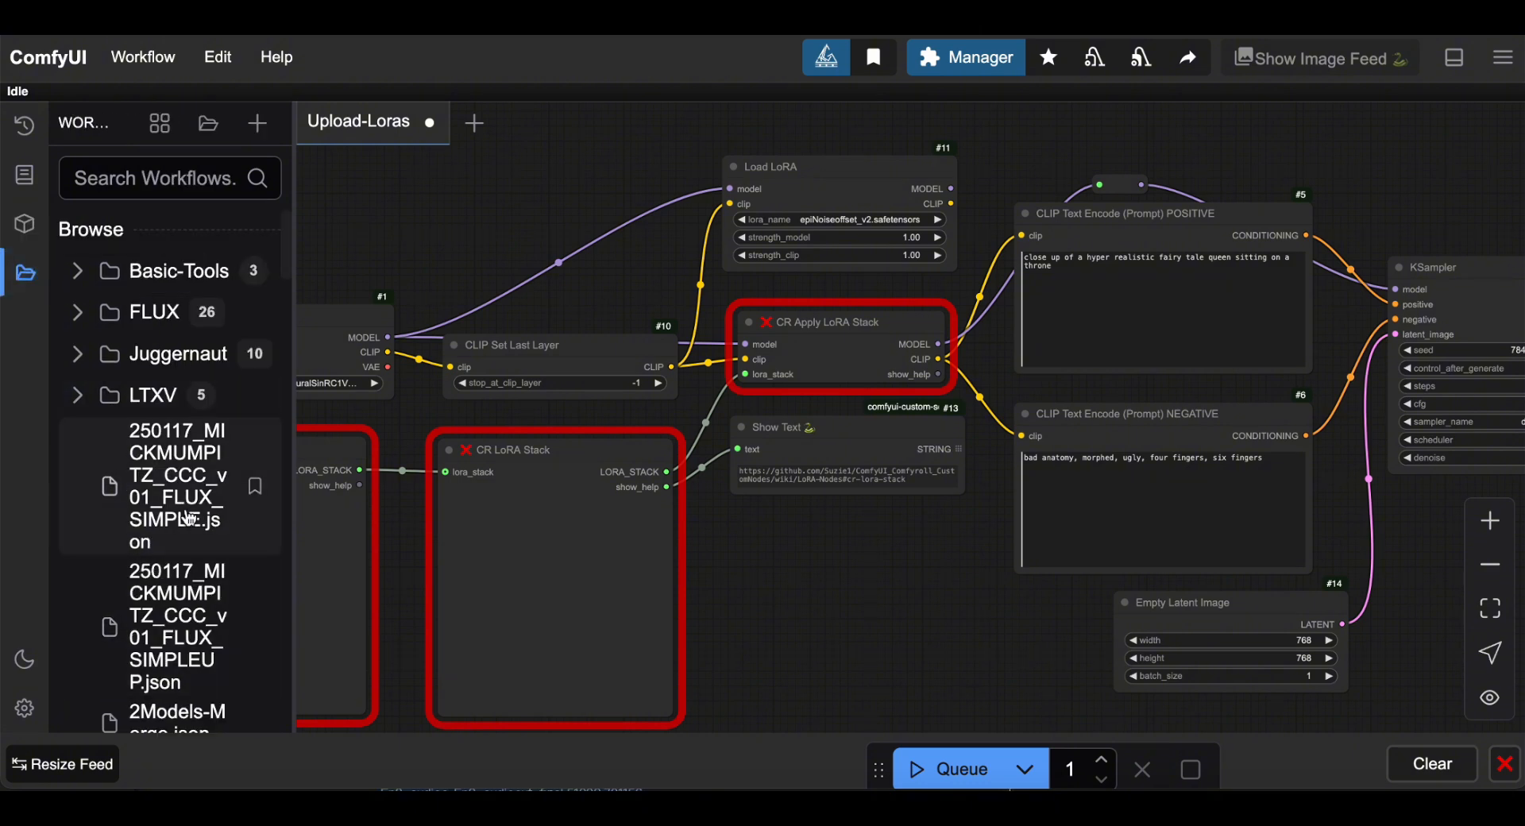
# Create a new empty workflow and save it under the default name.
pyautogui.scroll(-5, 188, 517)
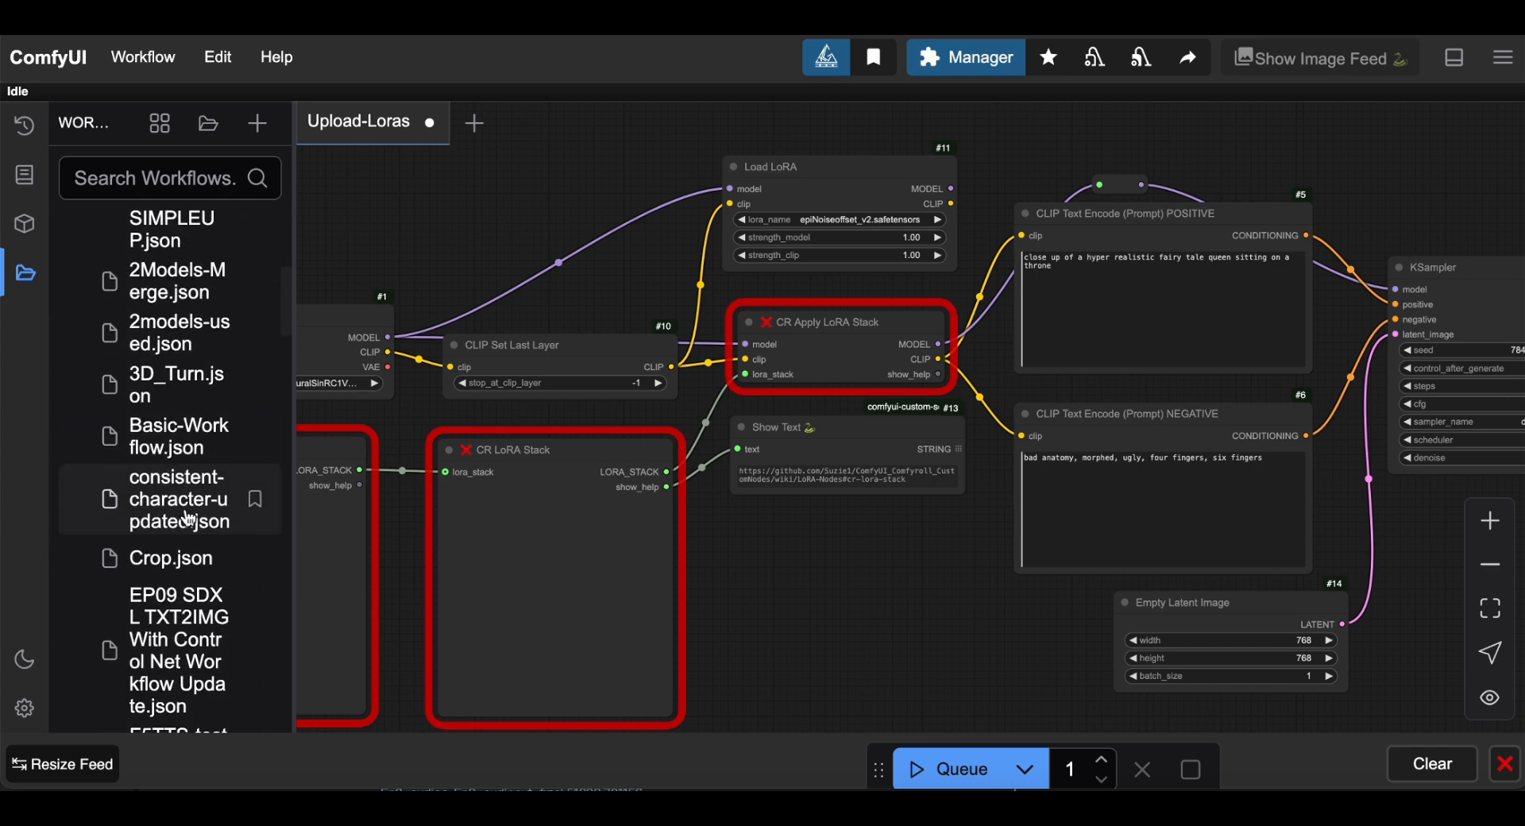
pyautogui.scroll(5, 188, 518)
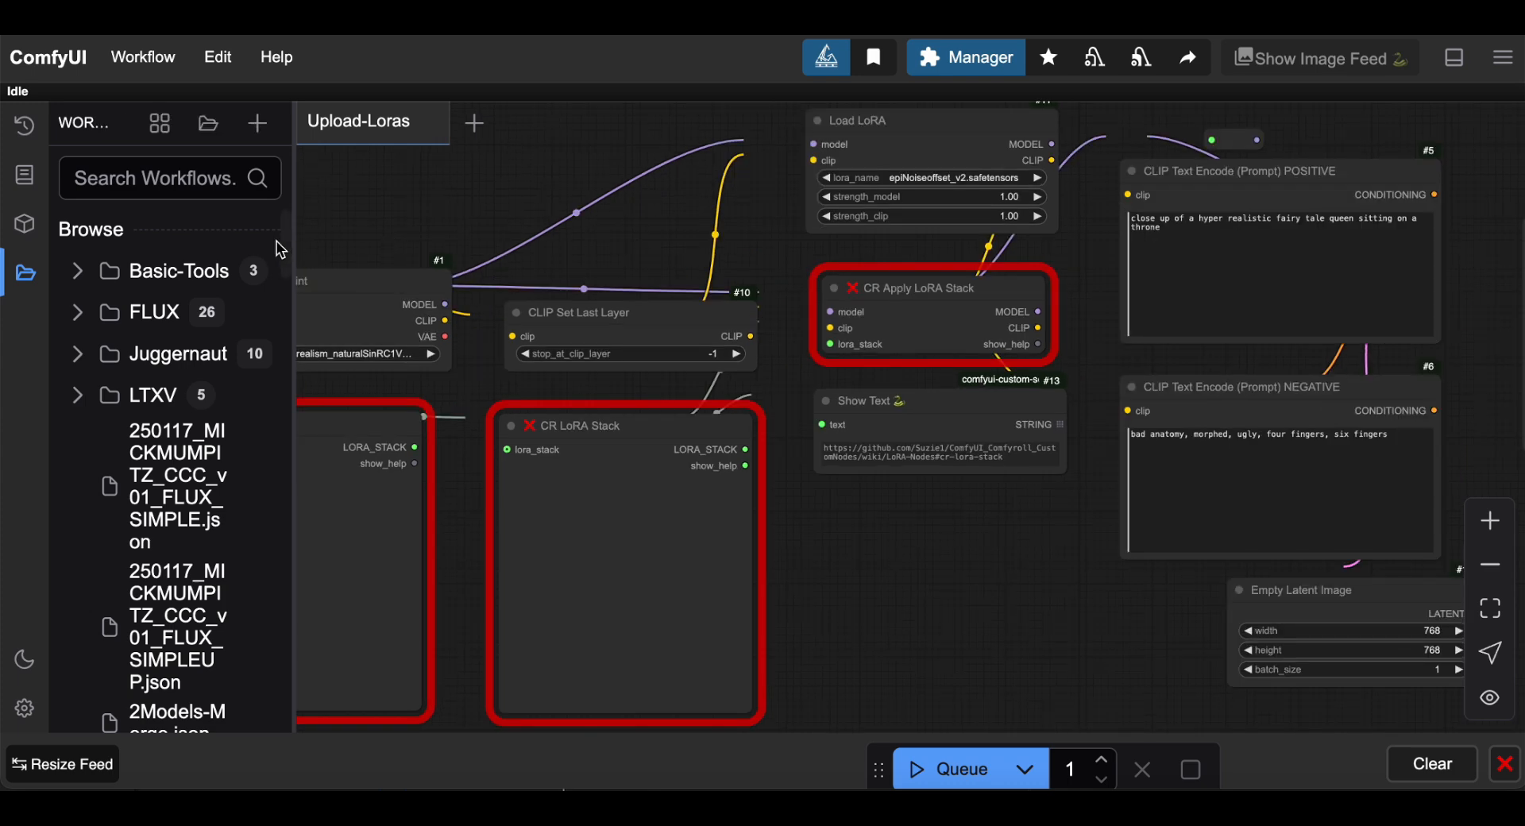
pyautogui.click(256, 124)
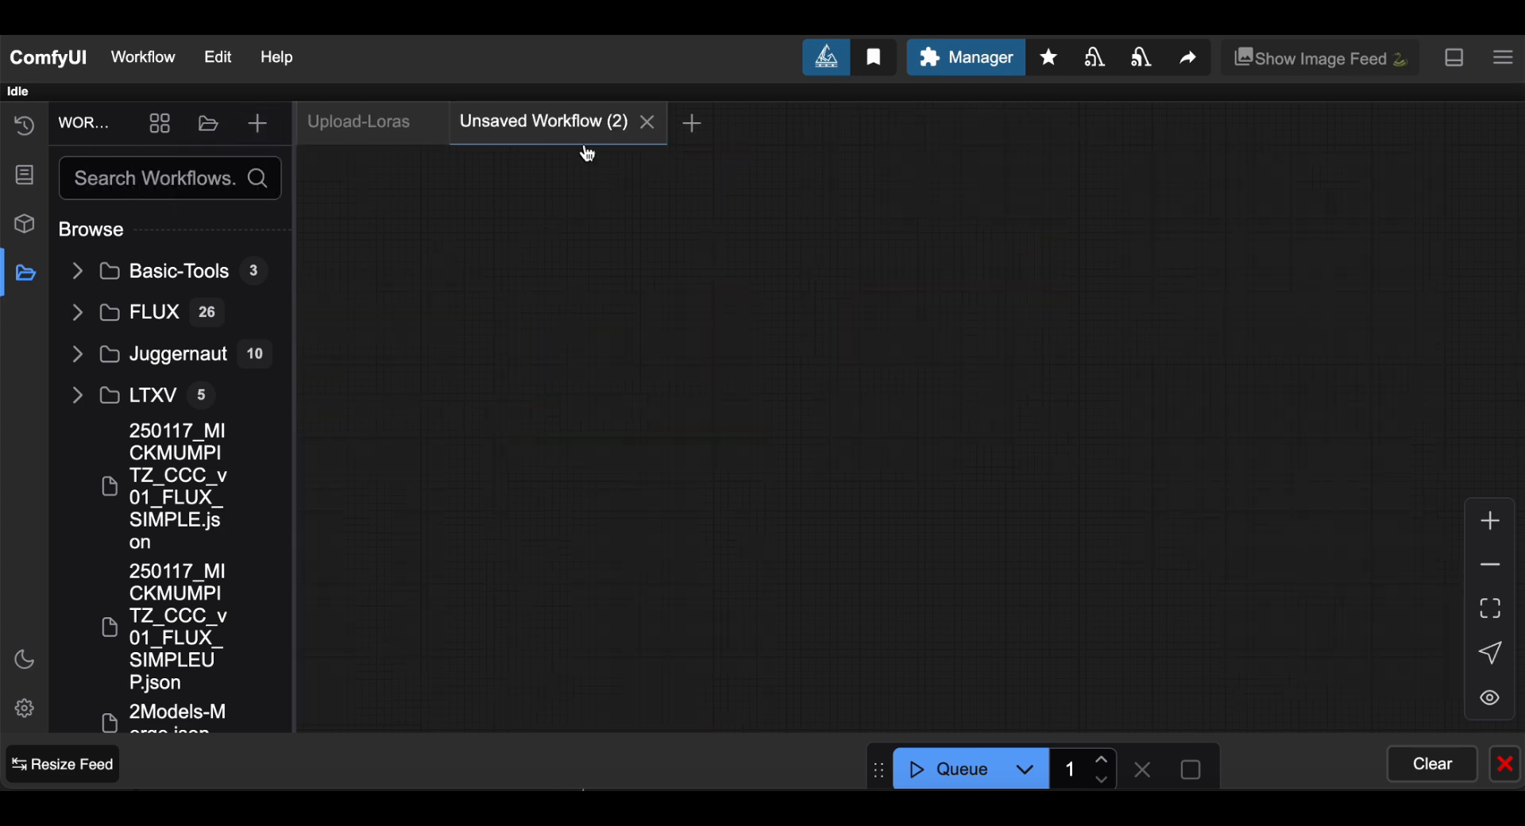
pyautogui.hotkey('ctrl', 's')
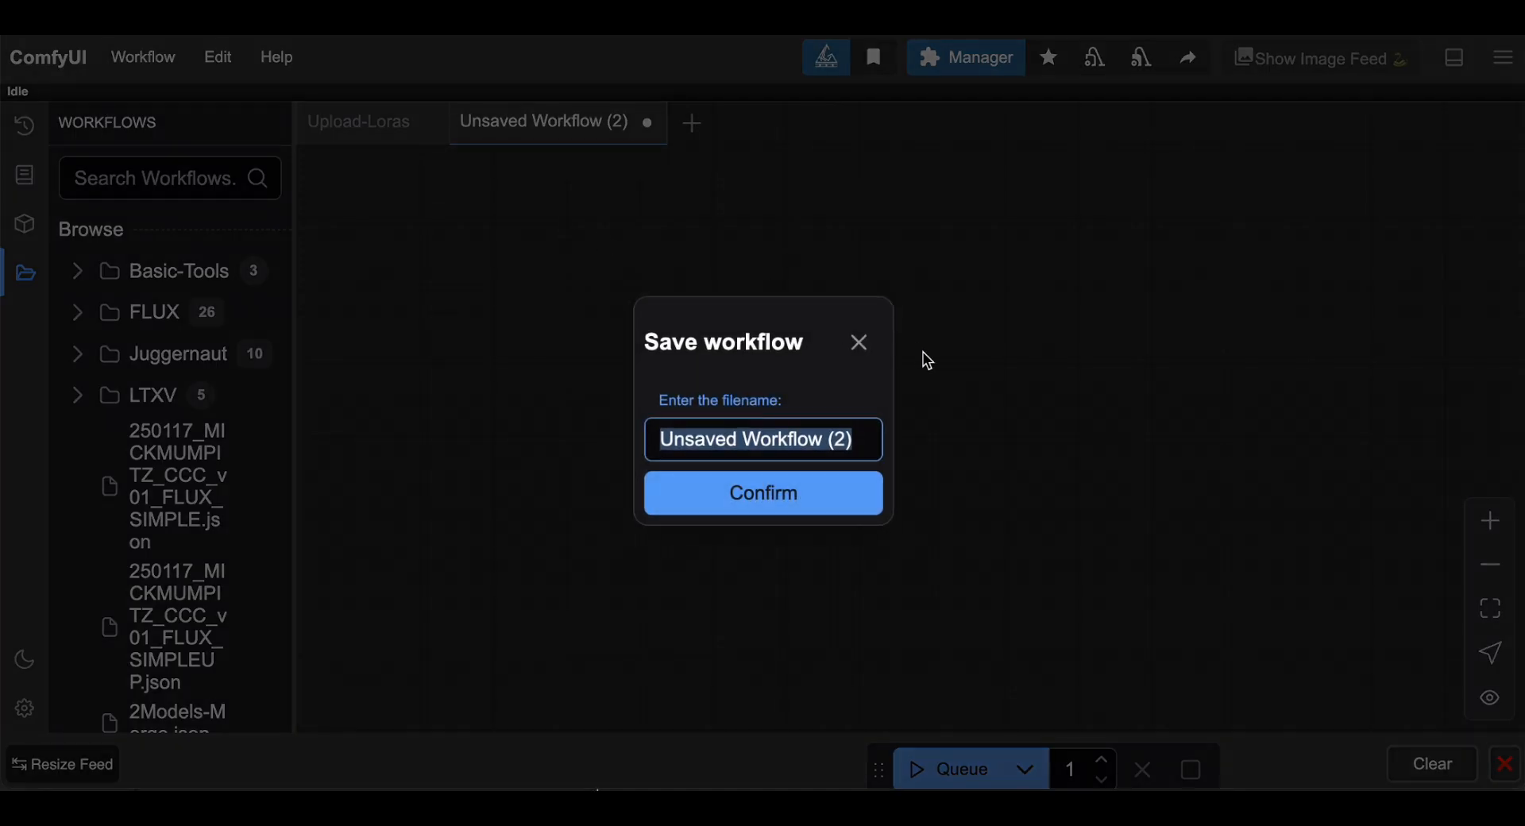
pyautogui.click(815, 500)
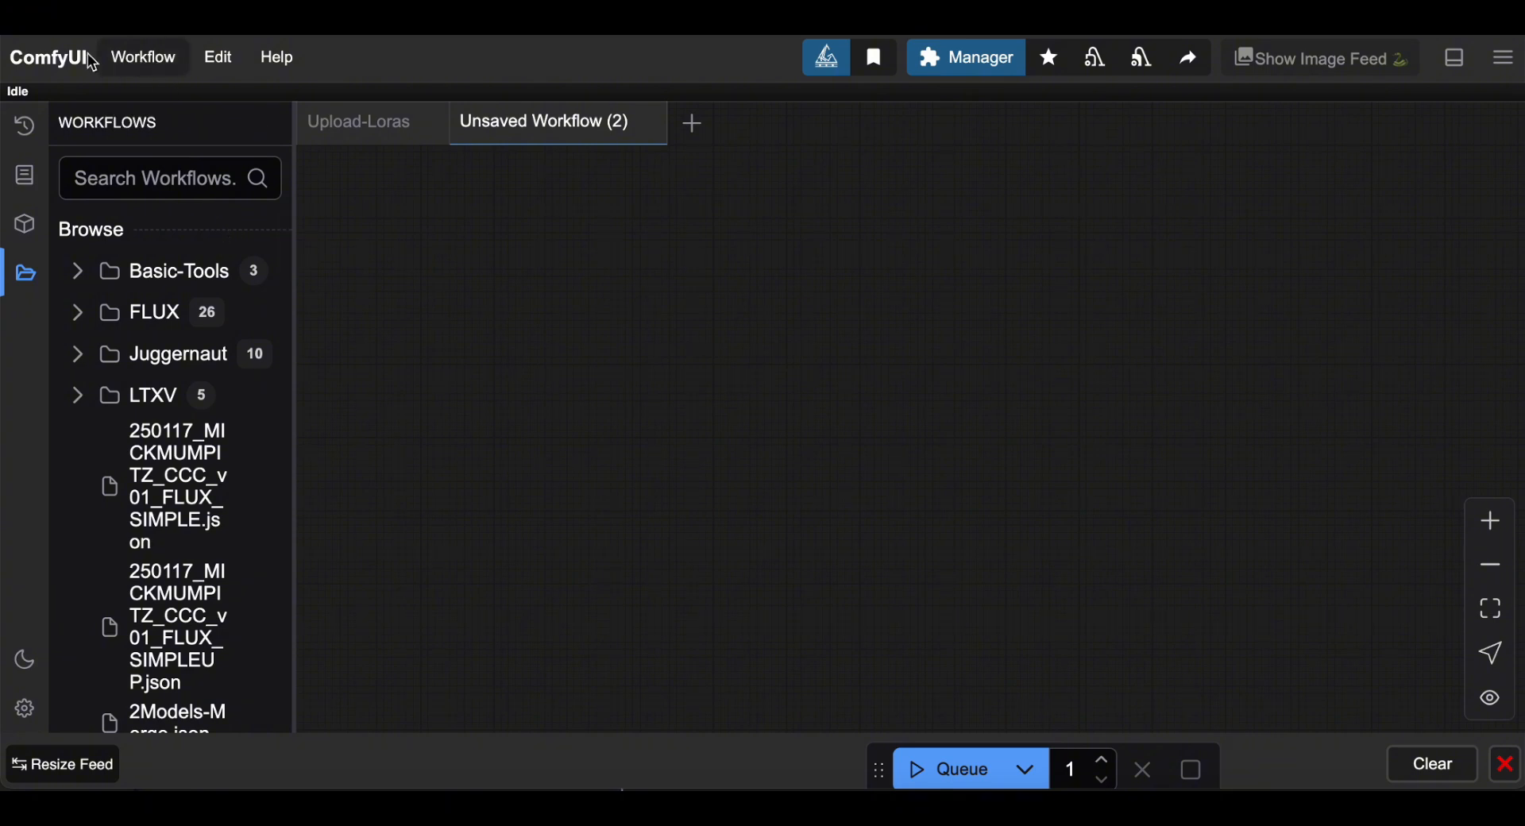
# Bring up Workflow > Export, cancel the export, and hide the workflows sidebar.
pyautogui.click(123, 60)
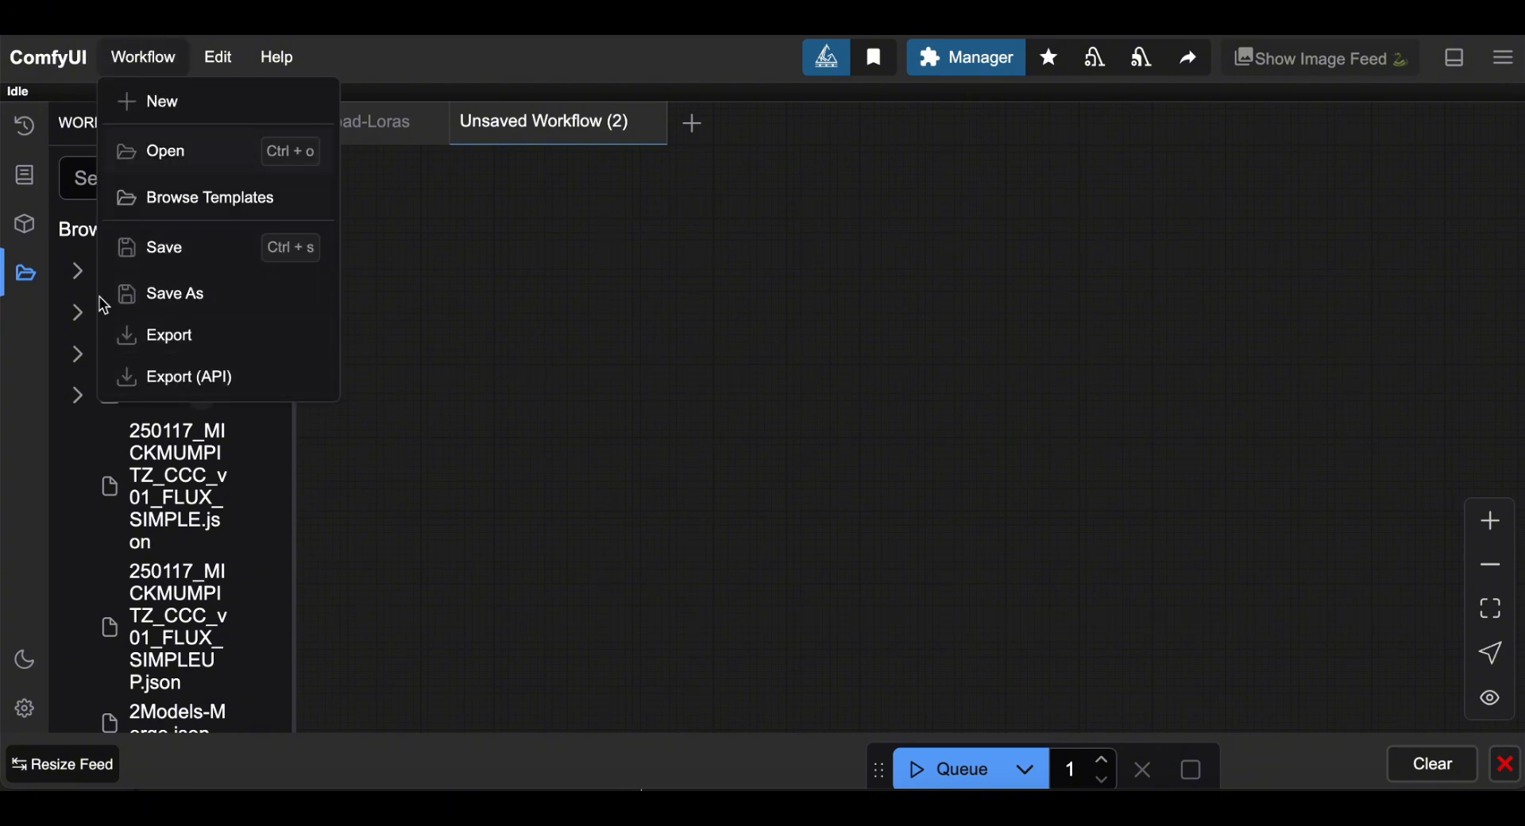
pyautogui.click(201, 350)
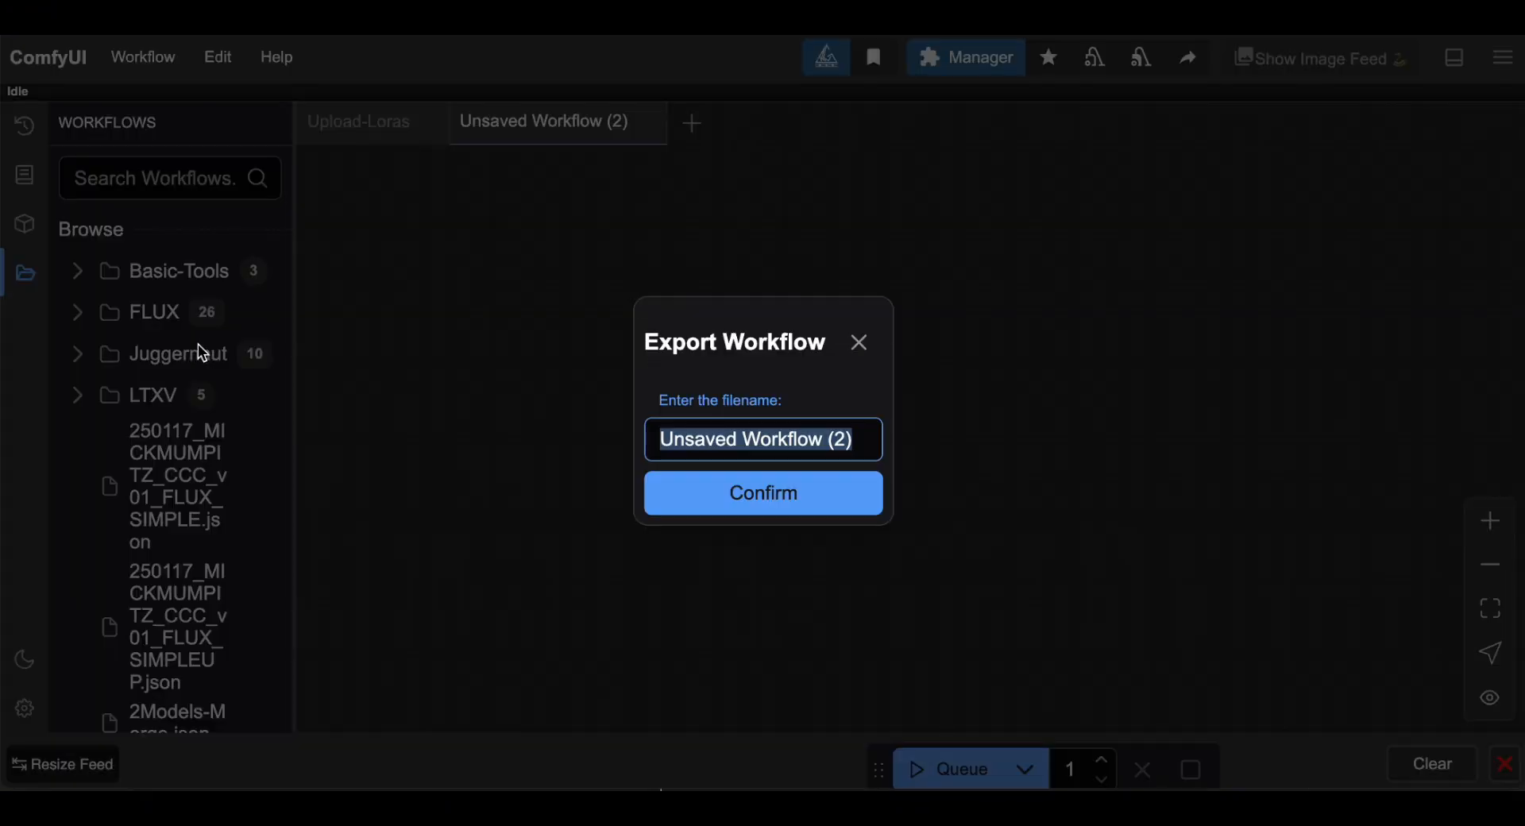
pyautogui.click(859, 342)
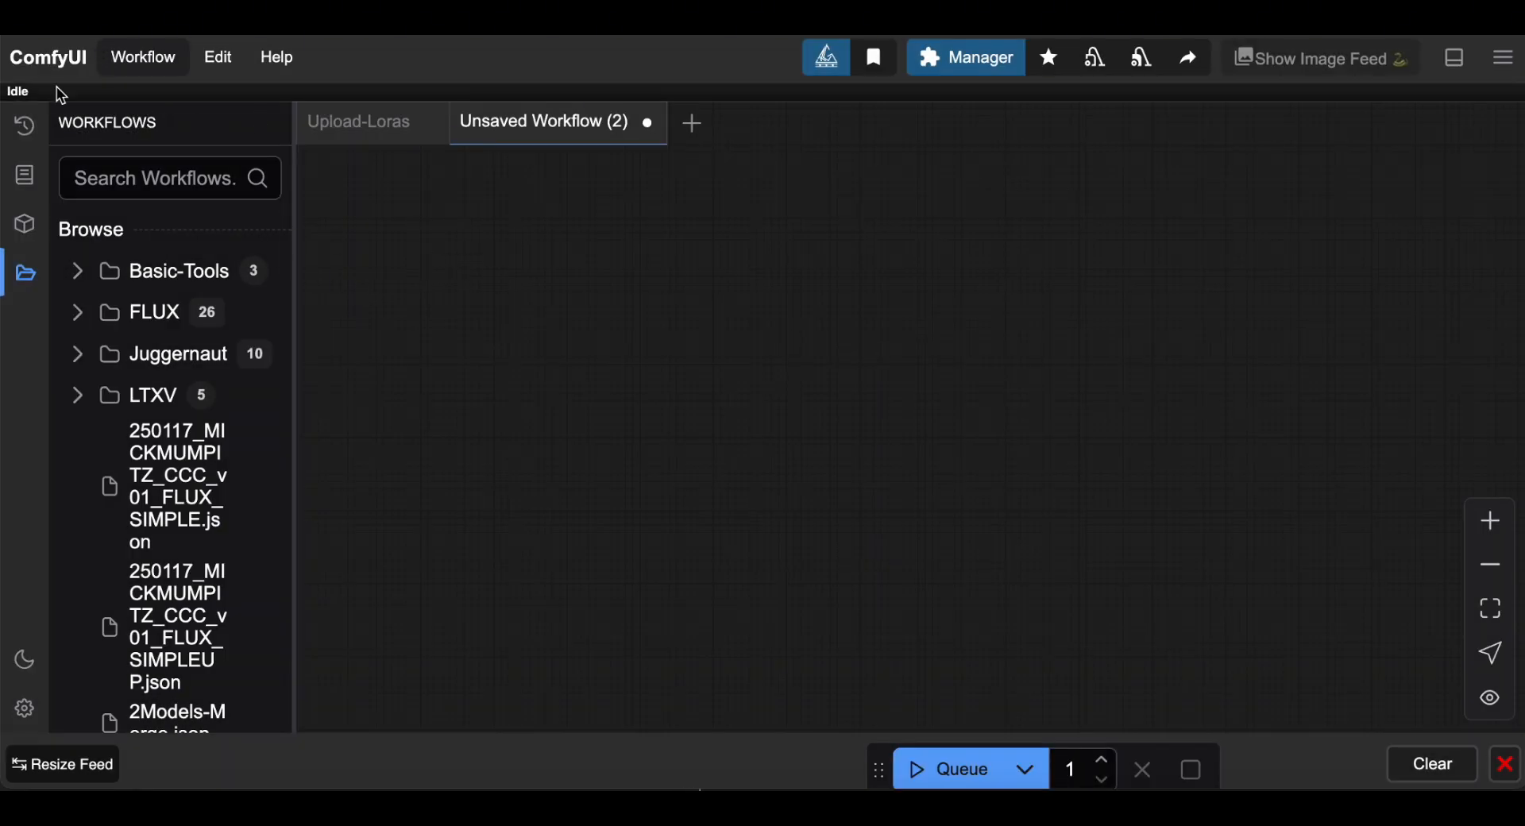
pyautogui.click(25, 273)
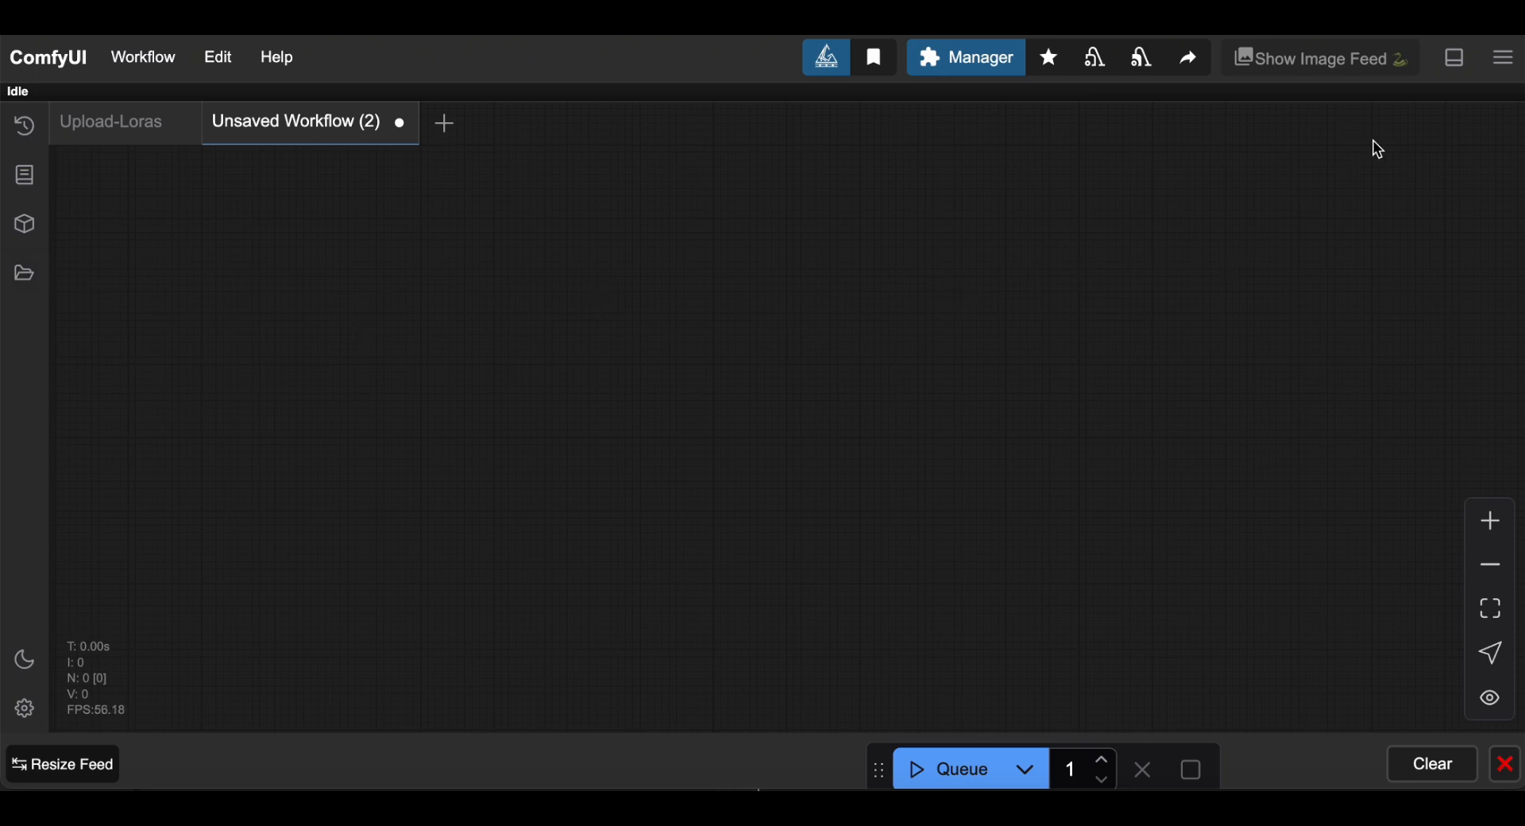
pyautogui.click(1460, 70)
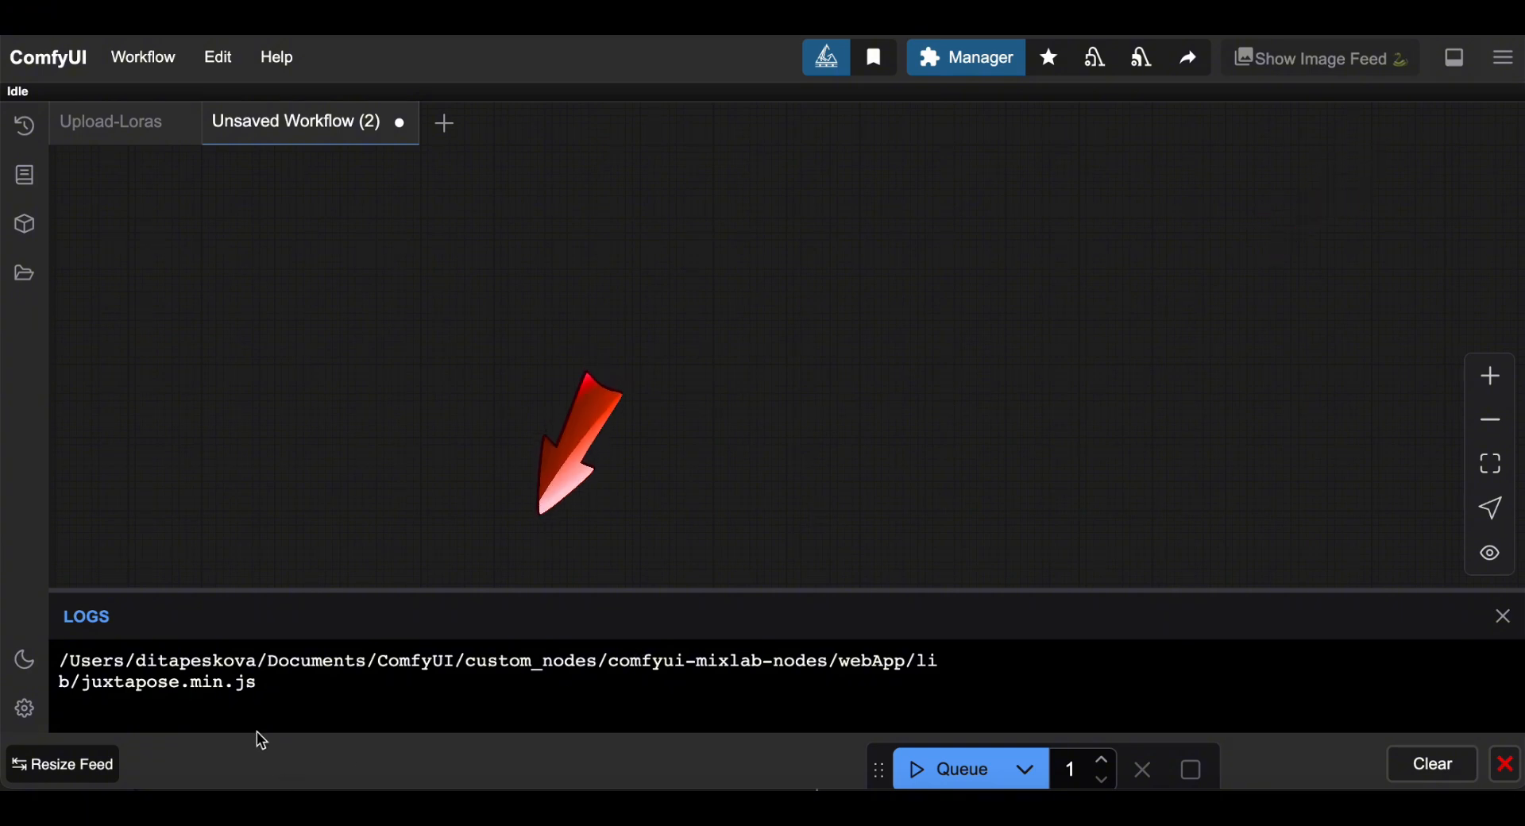
pyautogui.click(333, 677)
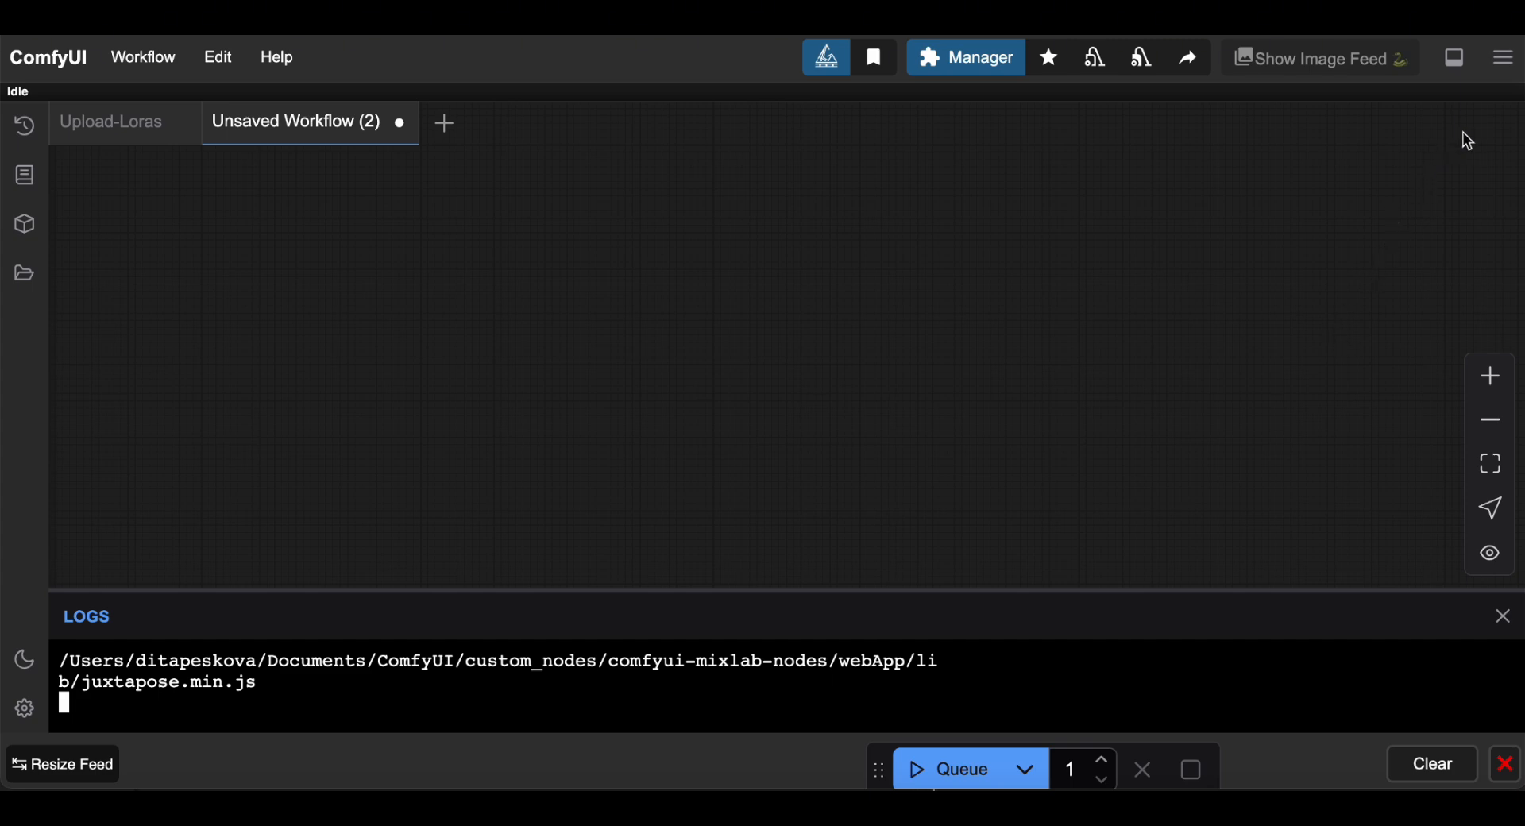
pyautogui.click(1503, 60)
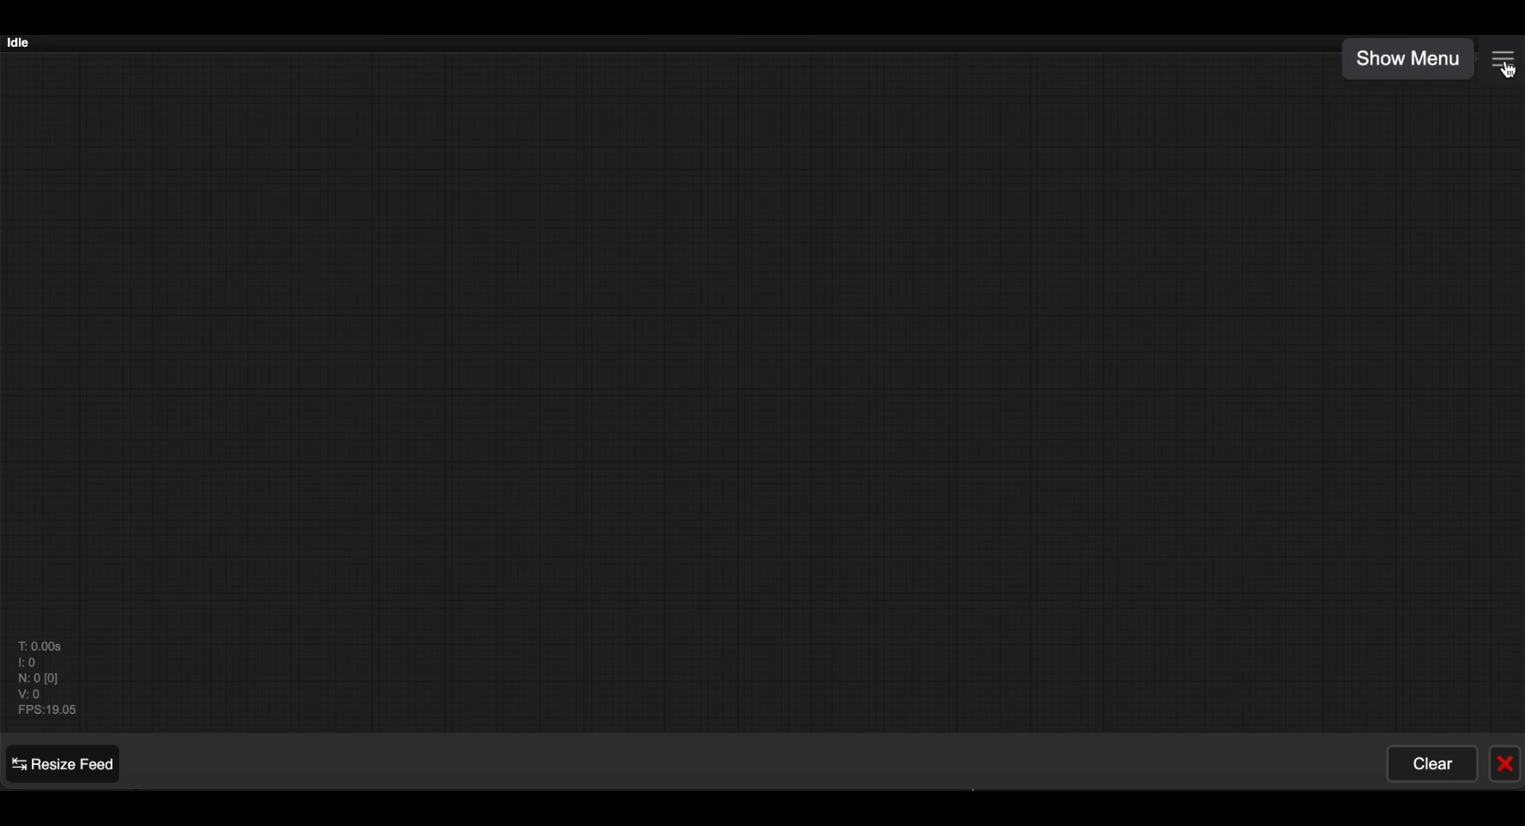
pyautogui.click(1504, 63)
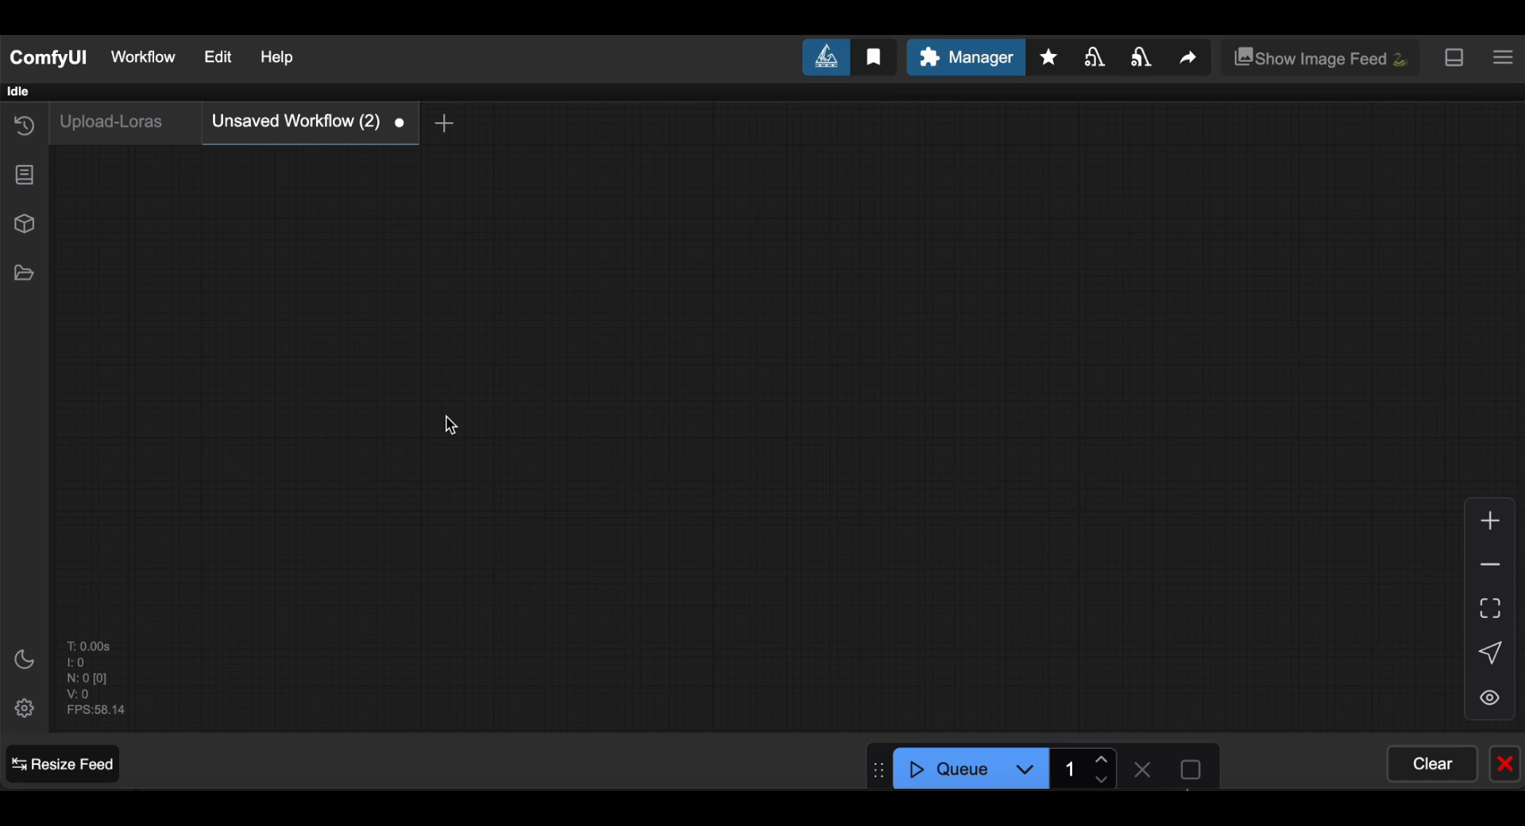
pyautogui.doubleClick(451, 427)
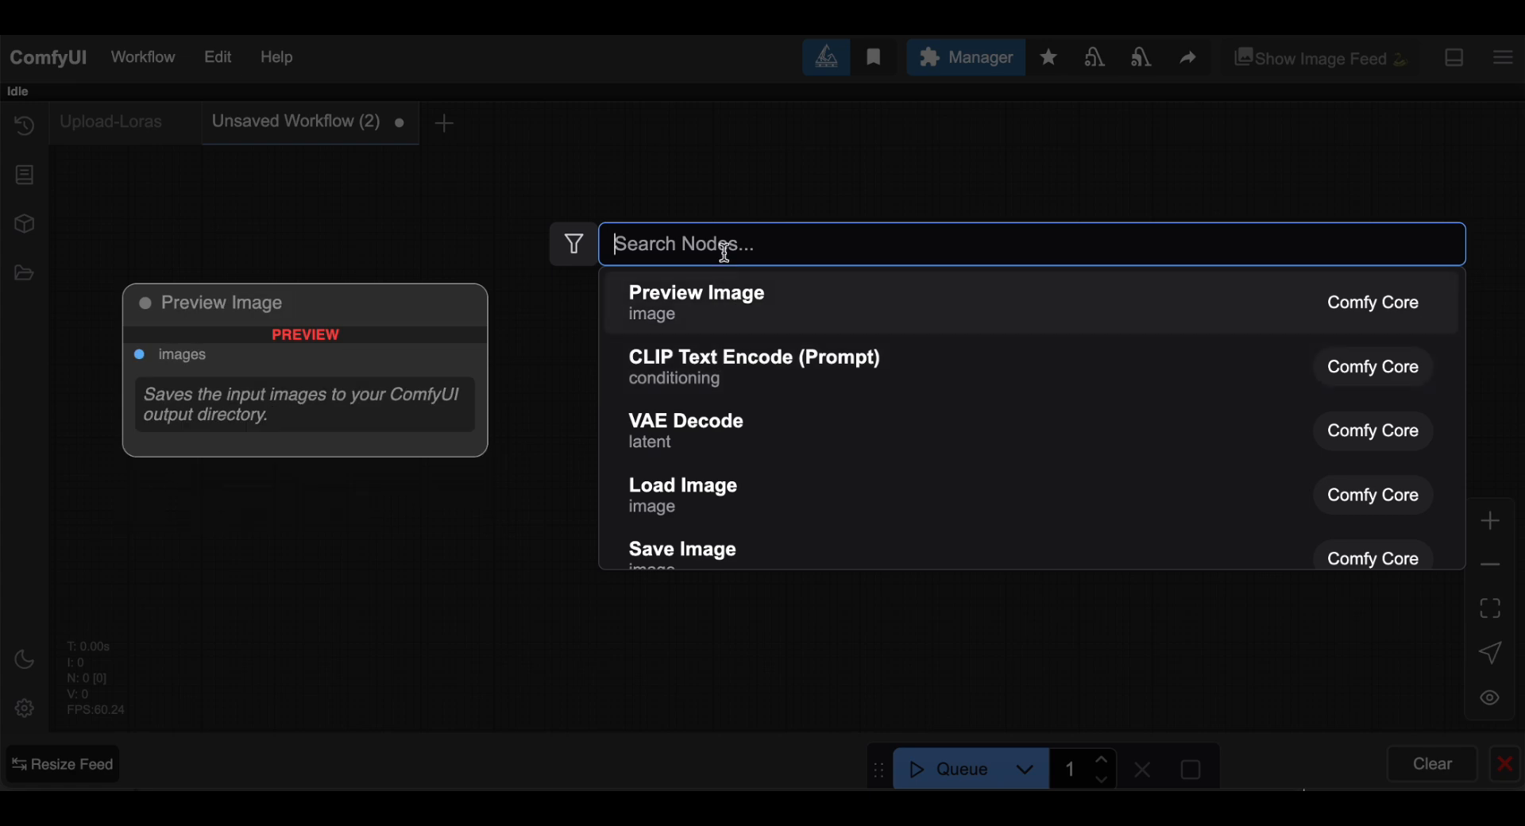
pyautogui.write('ksam')
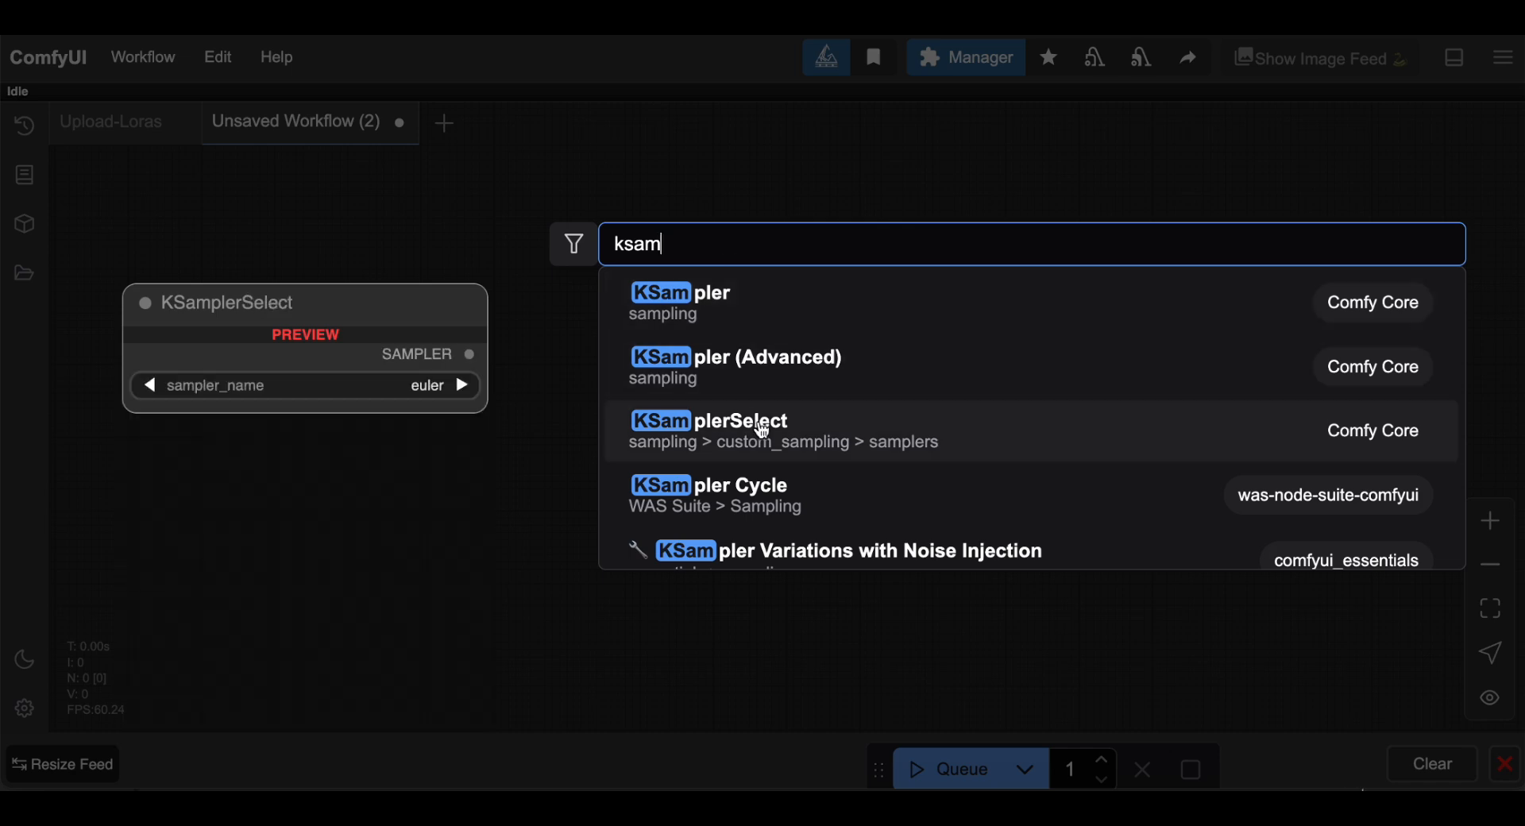
pyautogui.scroll(-2, 754, 548)
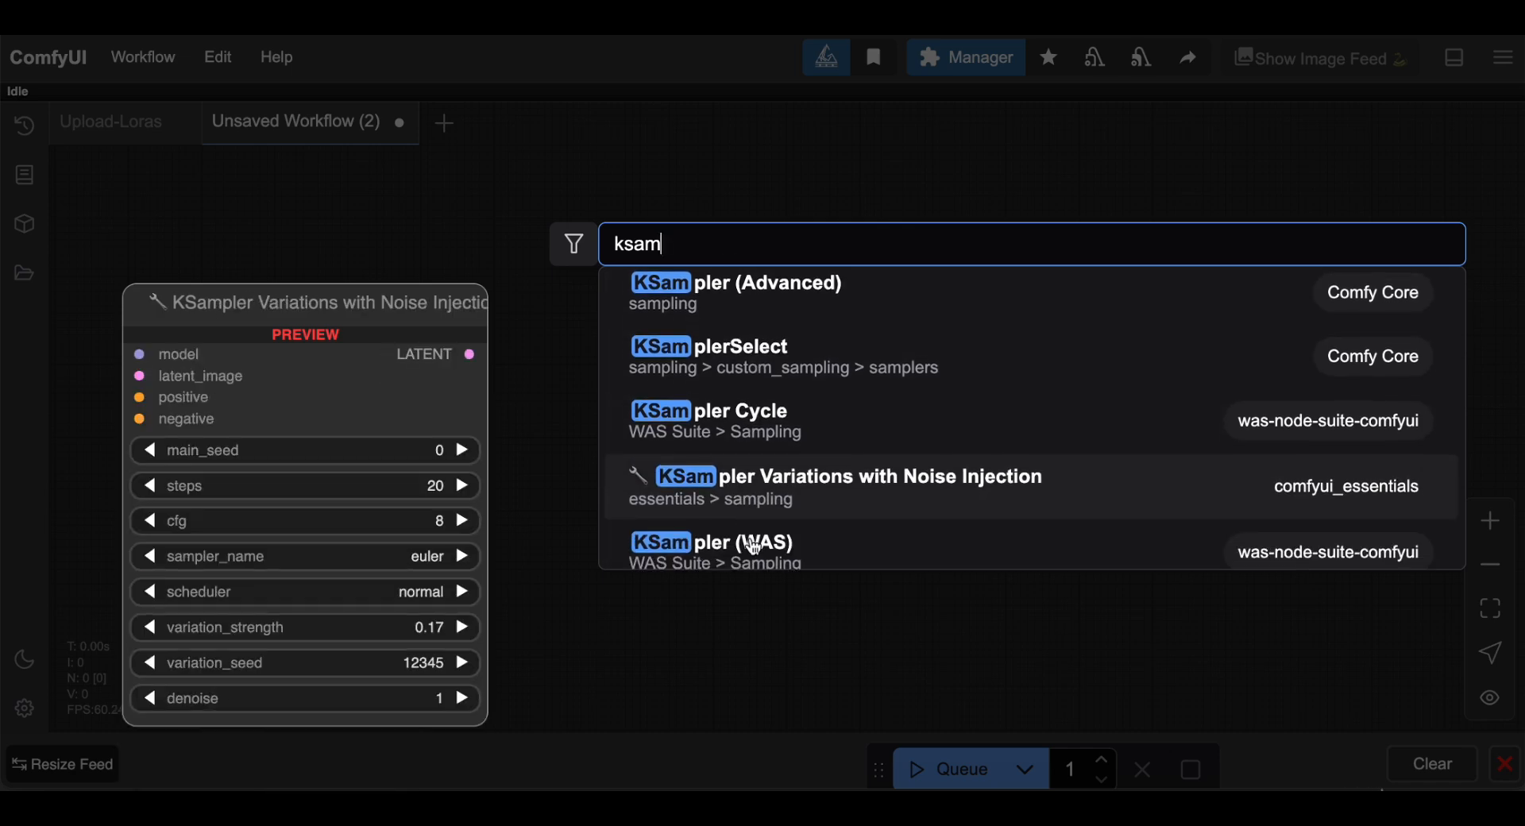
pyautogui.scroll(2, 763, 460)
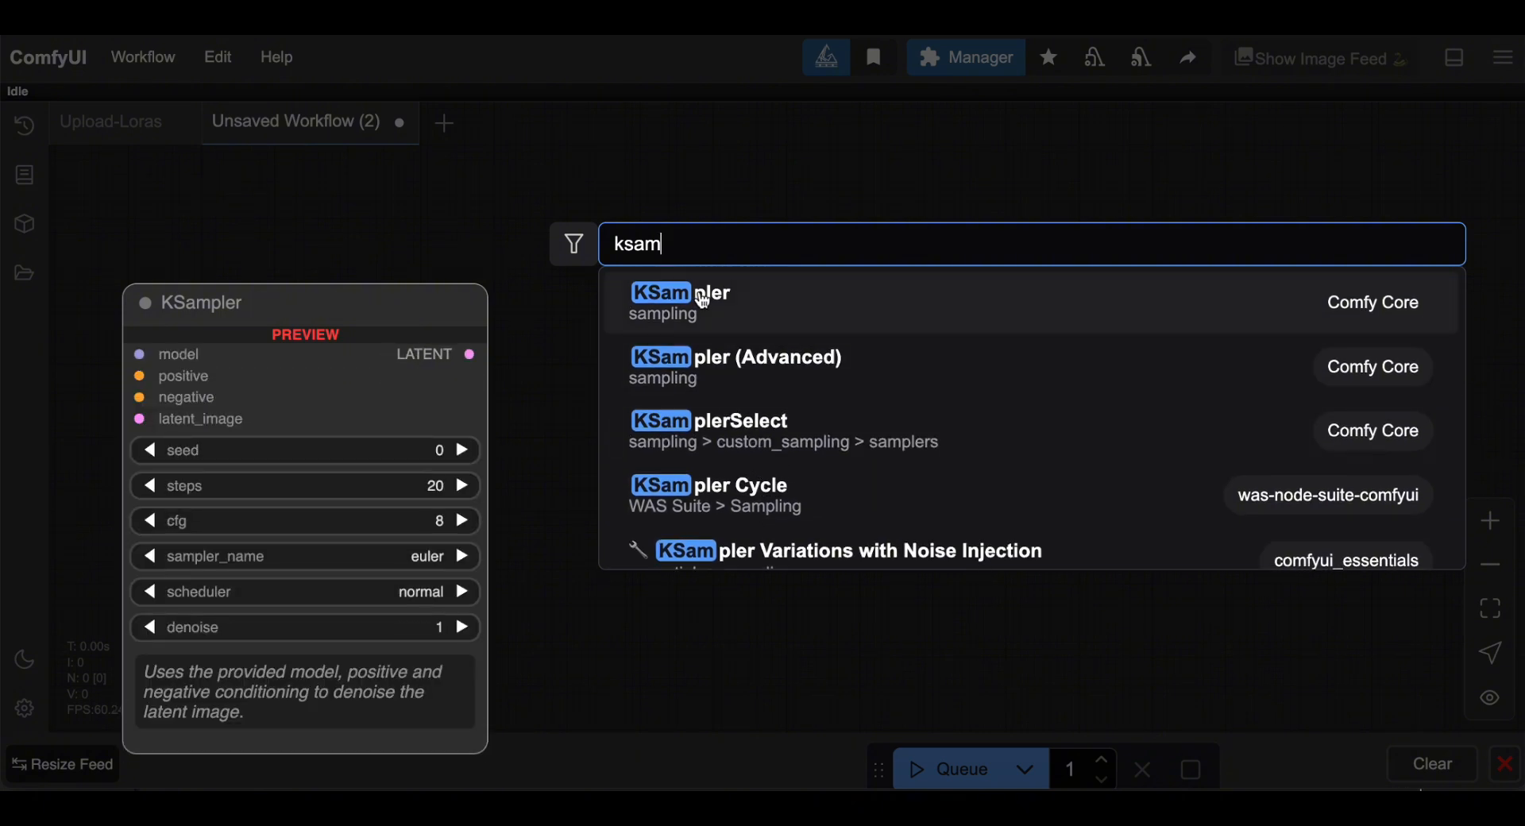
pyautogui.click(703, 300)
pyautogui.click(605, 429)
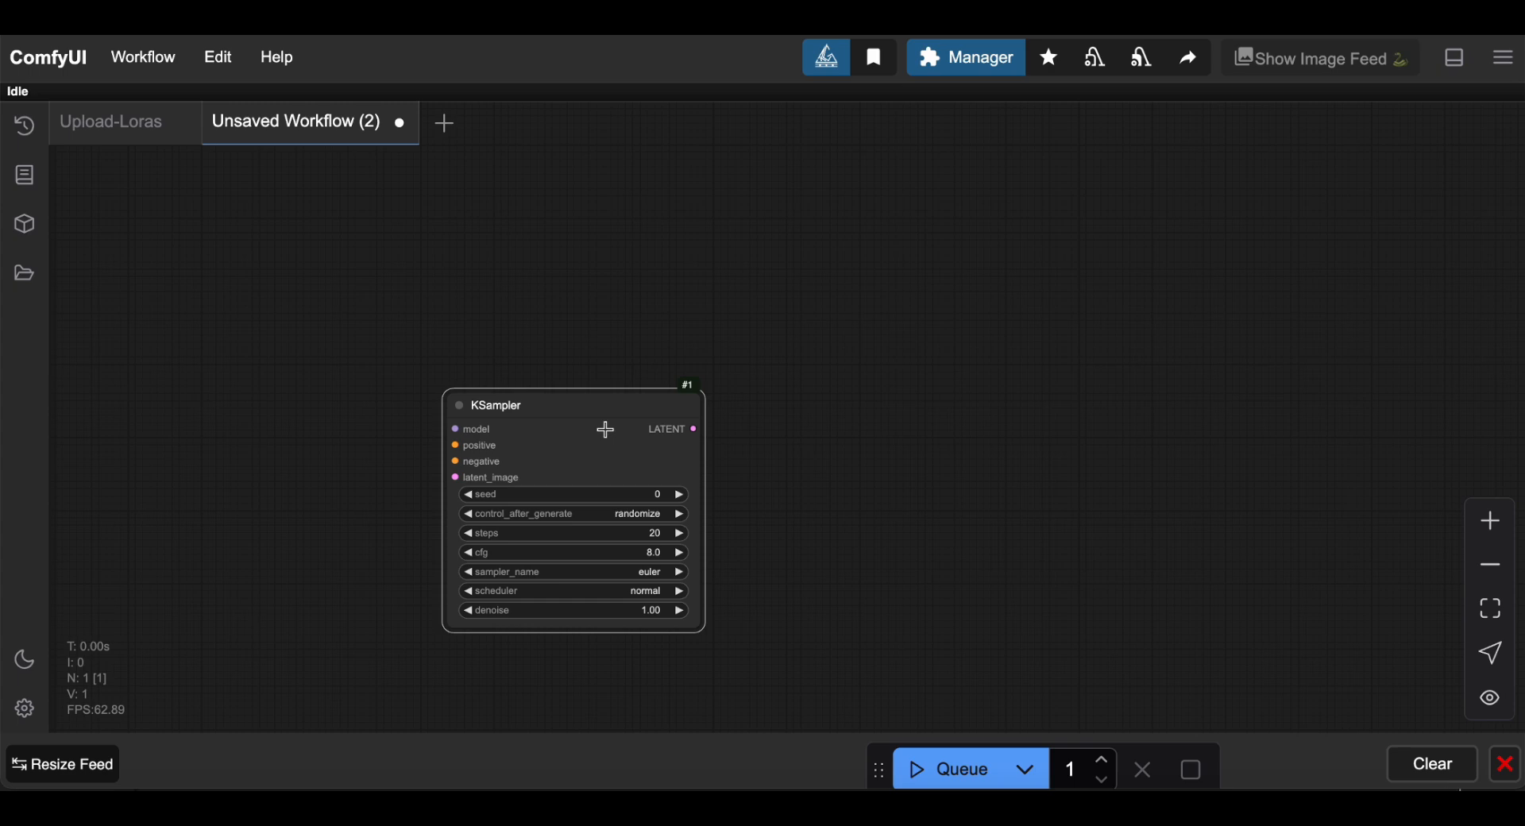
pyautogui.press('Delete')
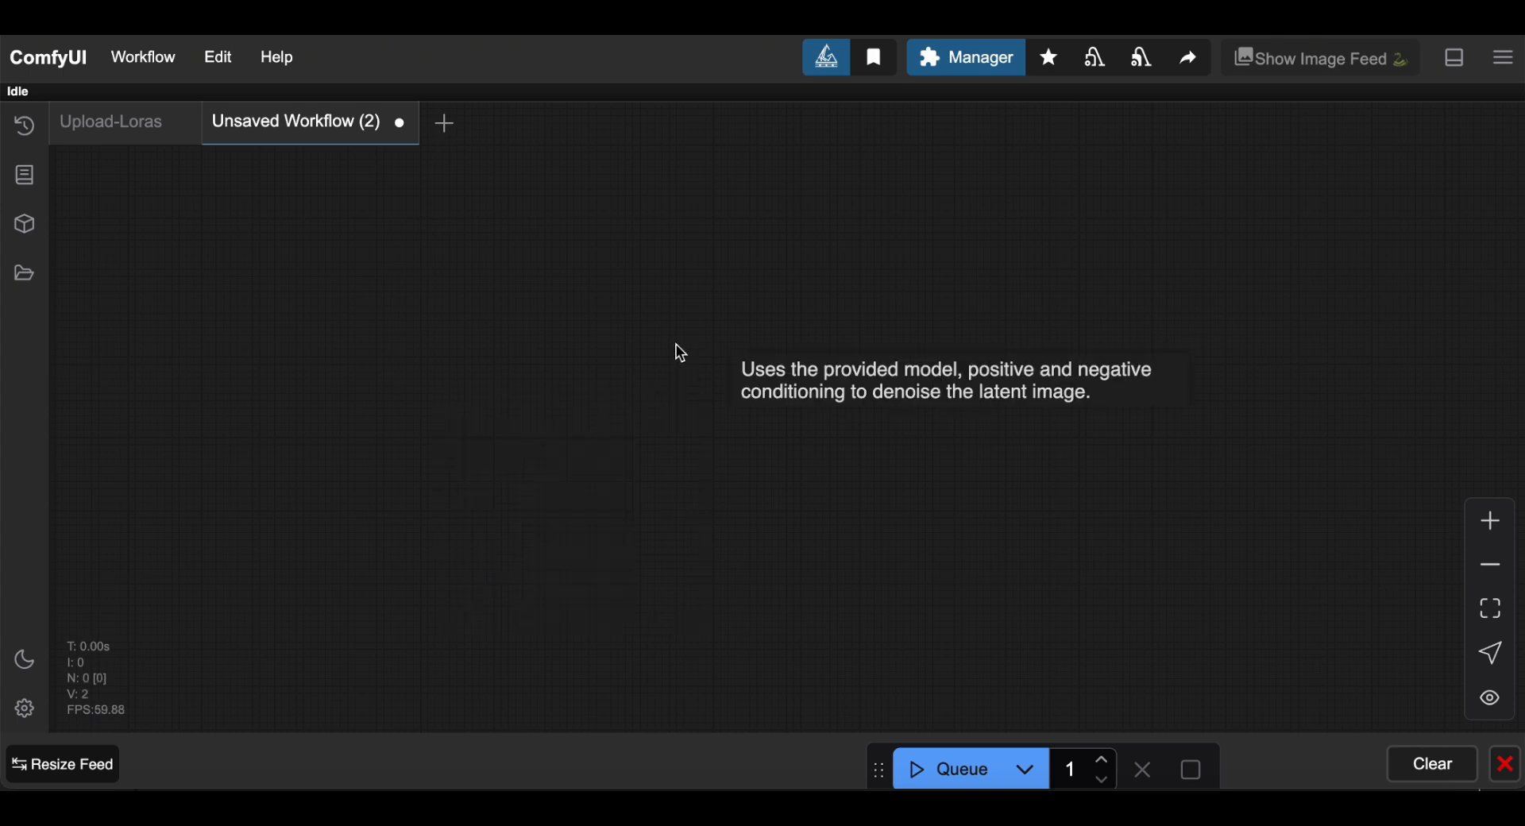
pyautogui.rightClick(590, 383)
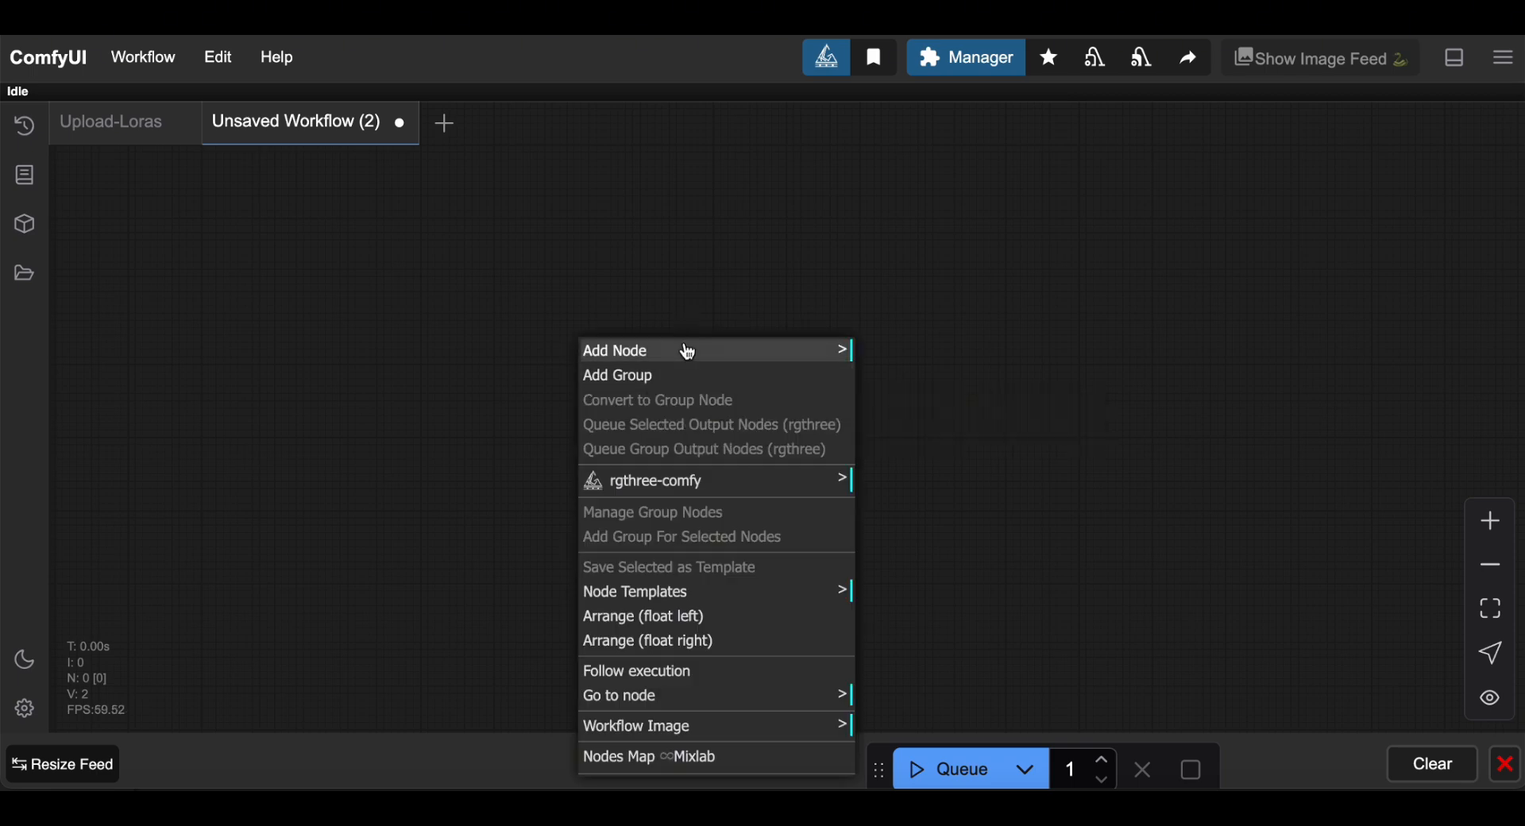
pyautogui.click(796, 358)
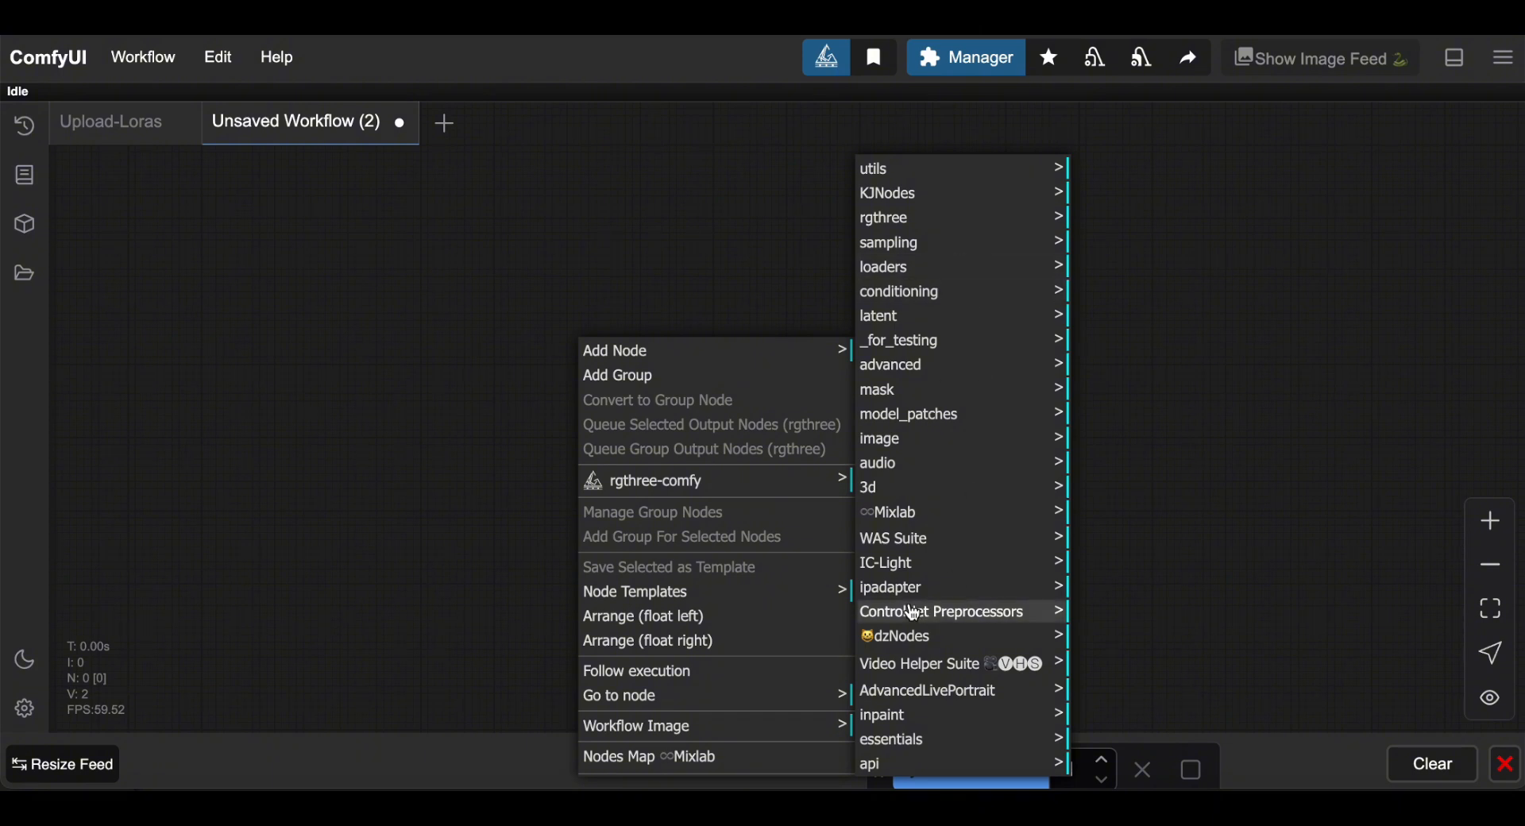
pyautogui.click(657, 250)
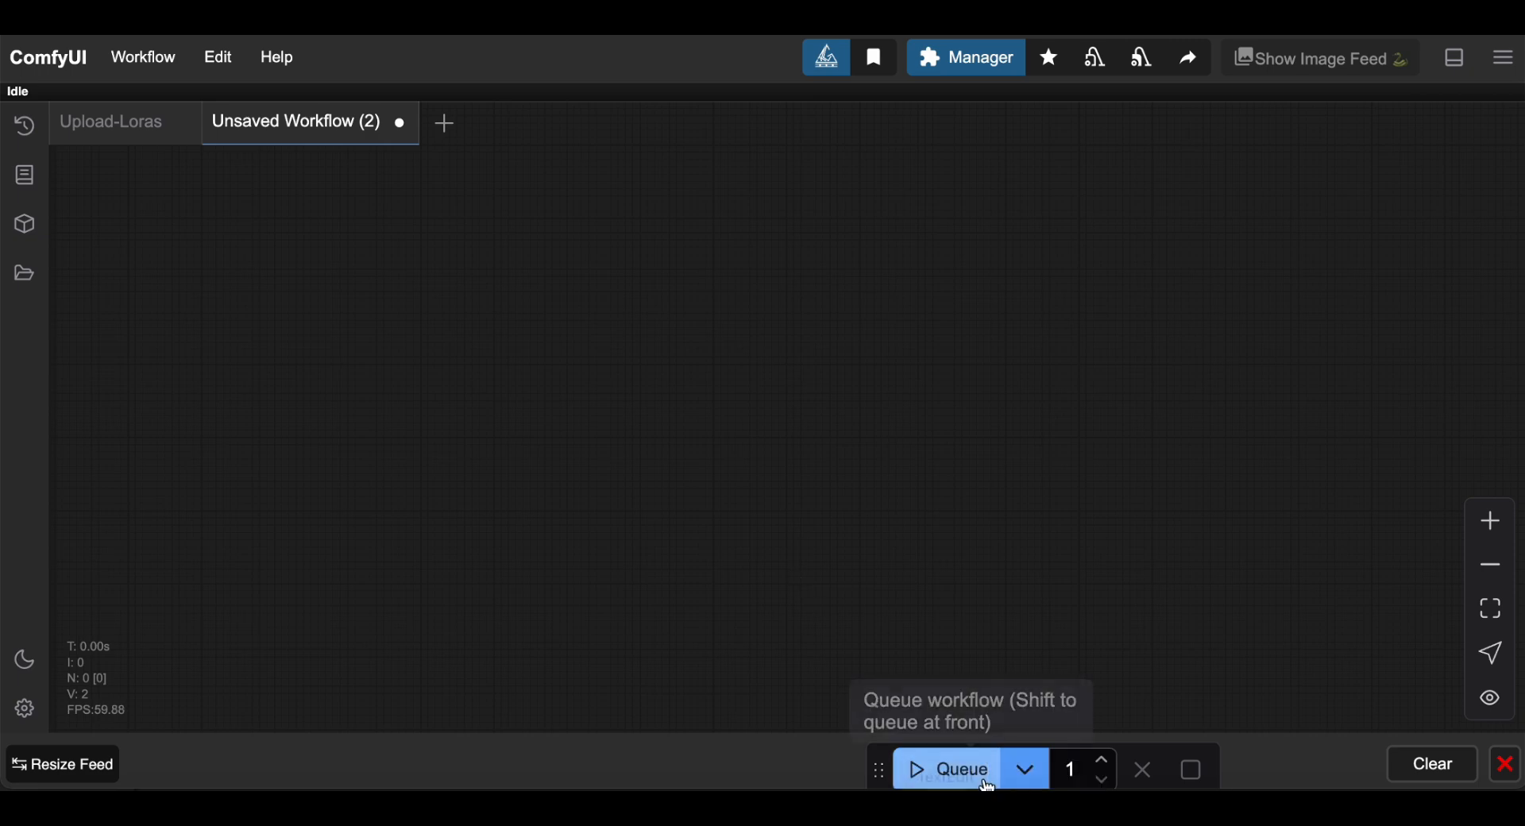
# Step the queue batch count up to 16, then back down to 2.
pyautogui.click(1107, 766)
pyautogui.click(1107, 765)
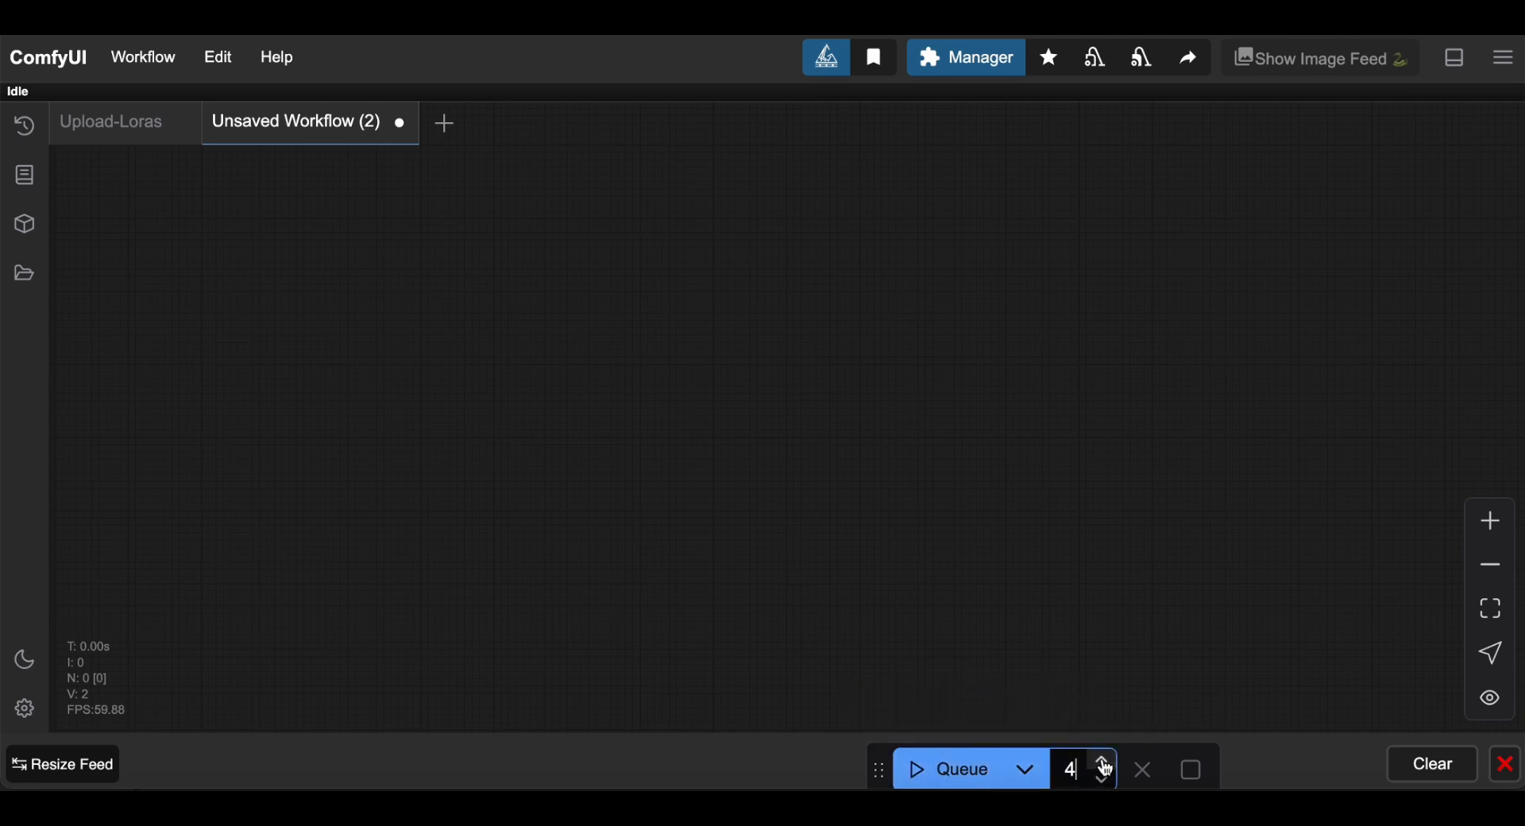
pyautogui.click(1106, 765)
pyautogui.click(1107, 765)
pyautogui.click(1105, 783)
pyautogui.click(1106, 783)
pyautogui.click(1106, 782)
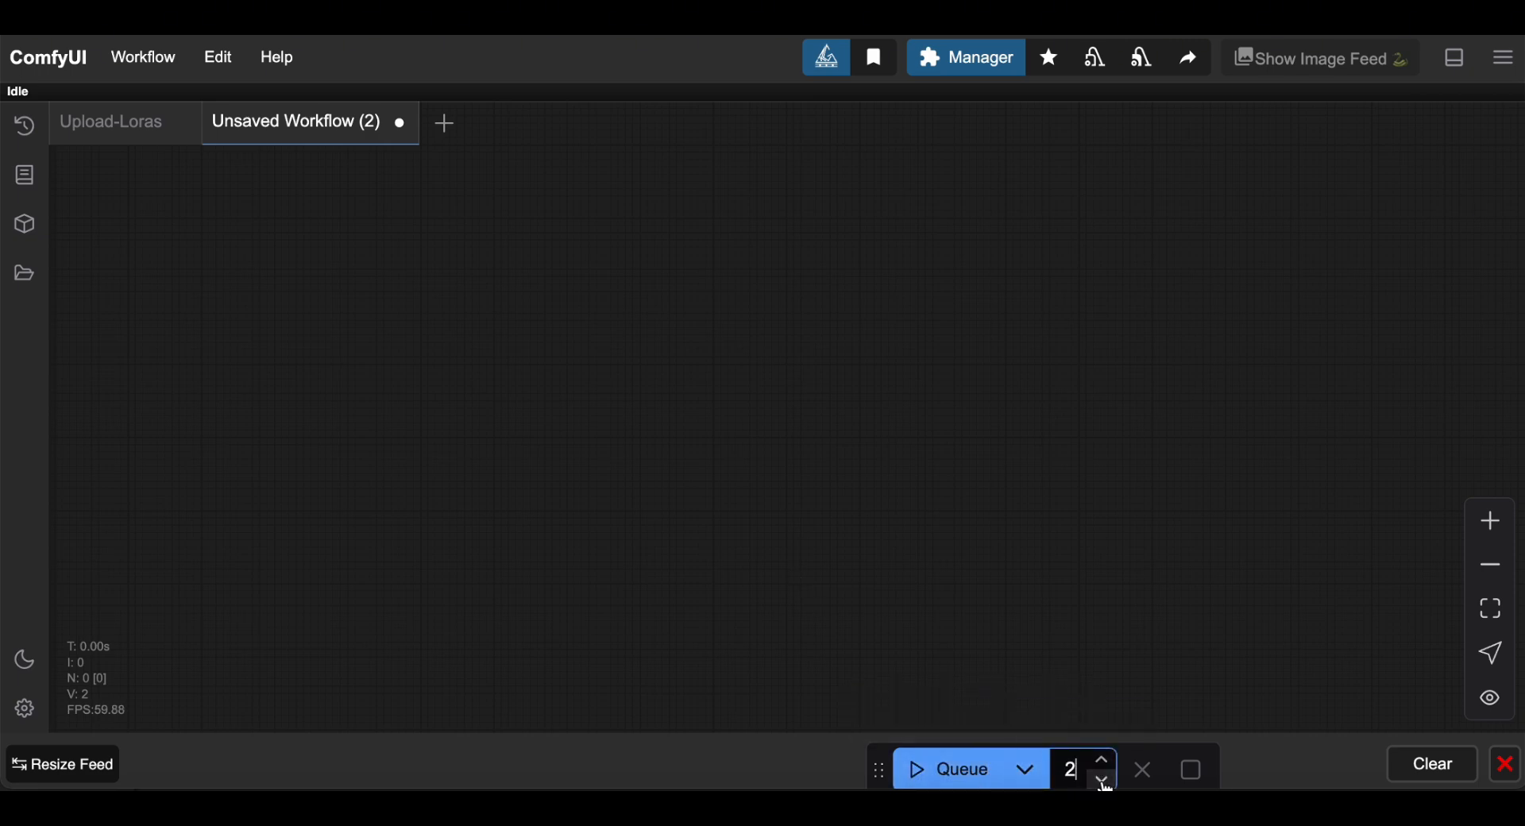
pyautogui.click(1106, 783)
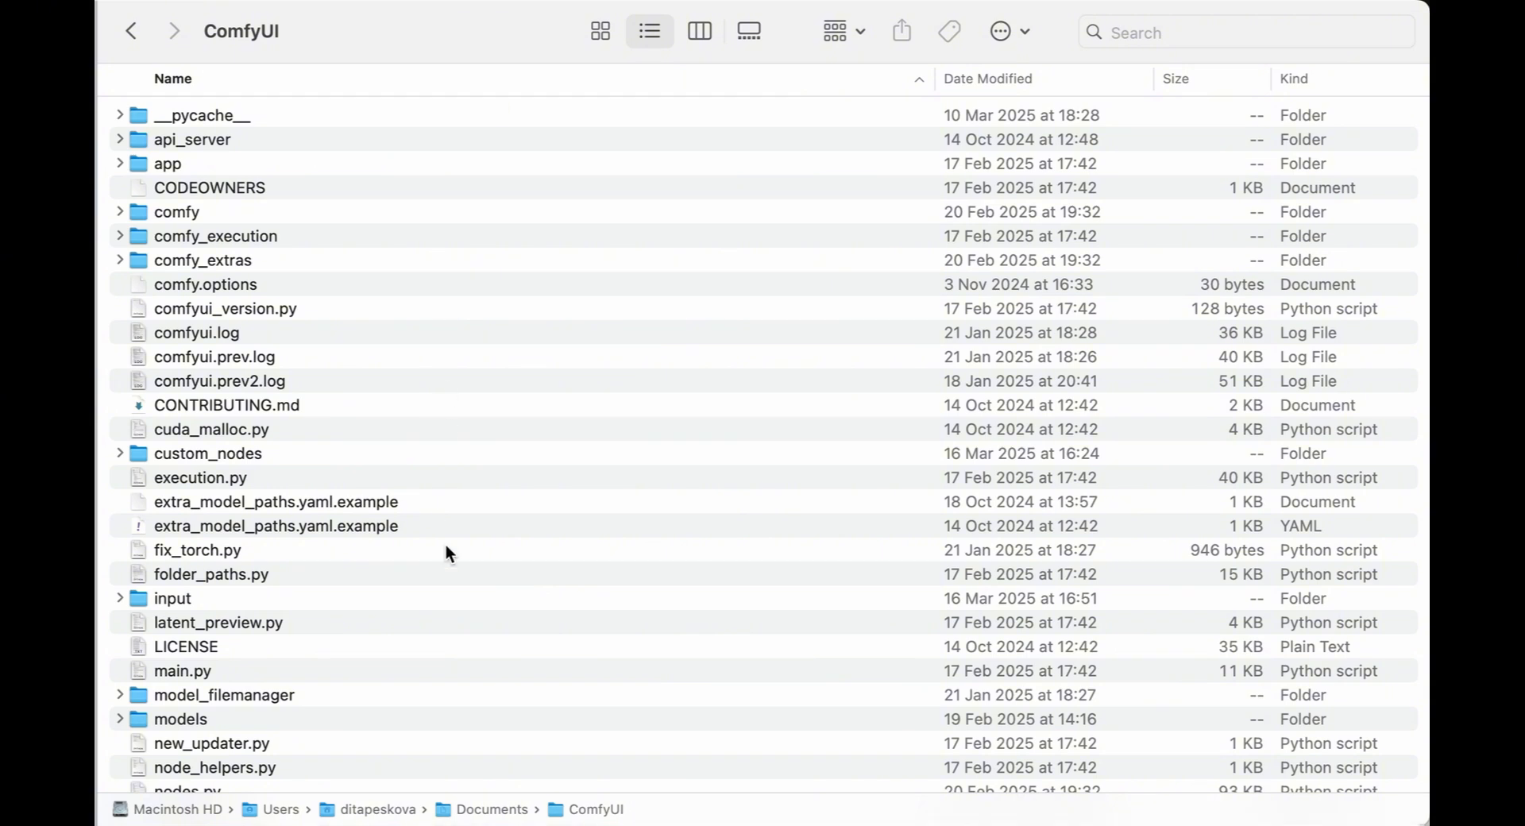
# Open the models folder and peek into the checkpoints folder.
pyautogui.click(179, 719)
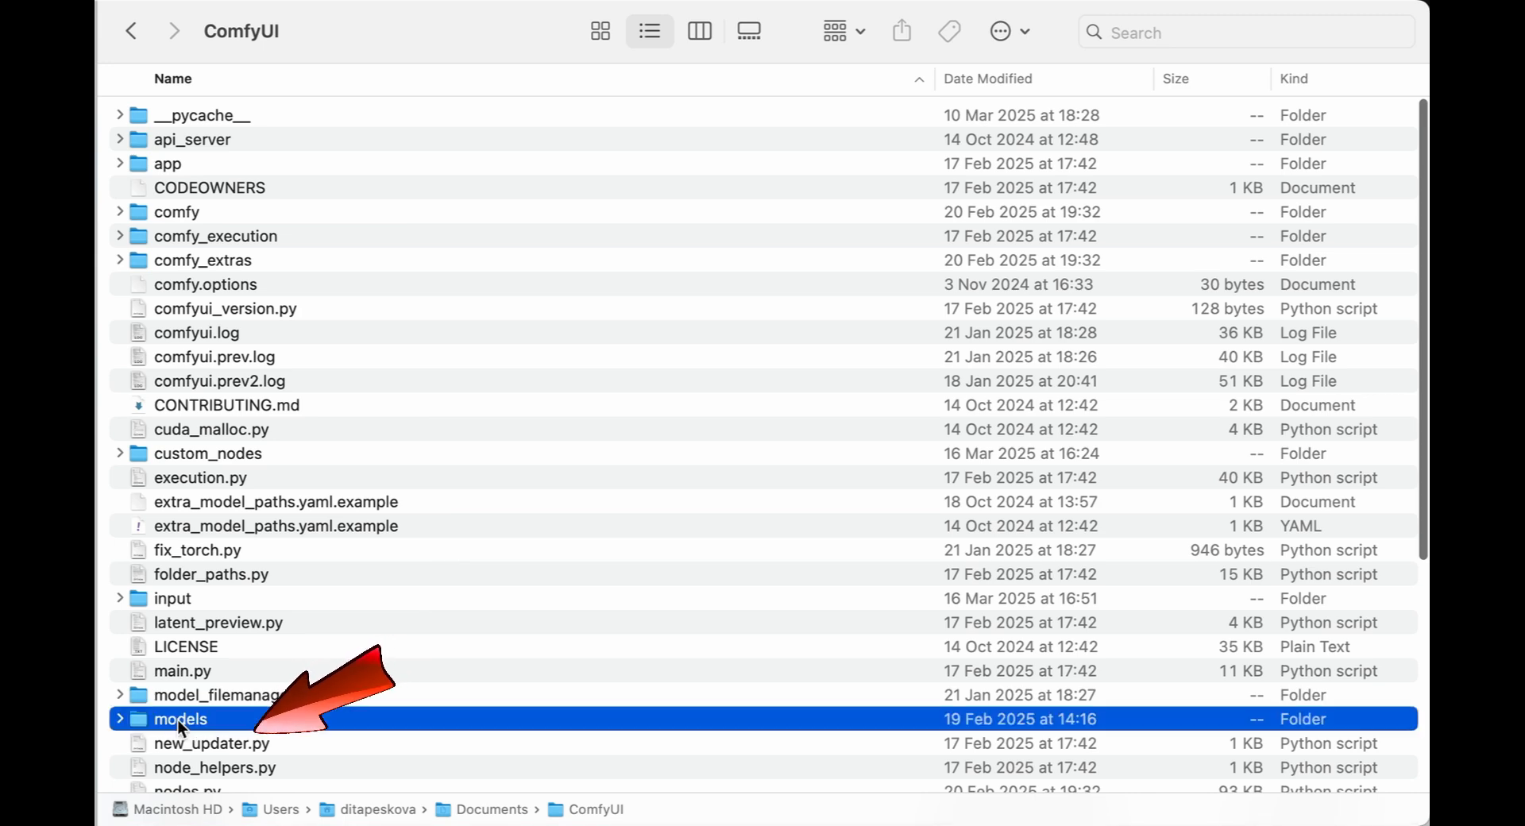
pyautogui.doubleClick(177, 721)
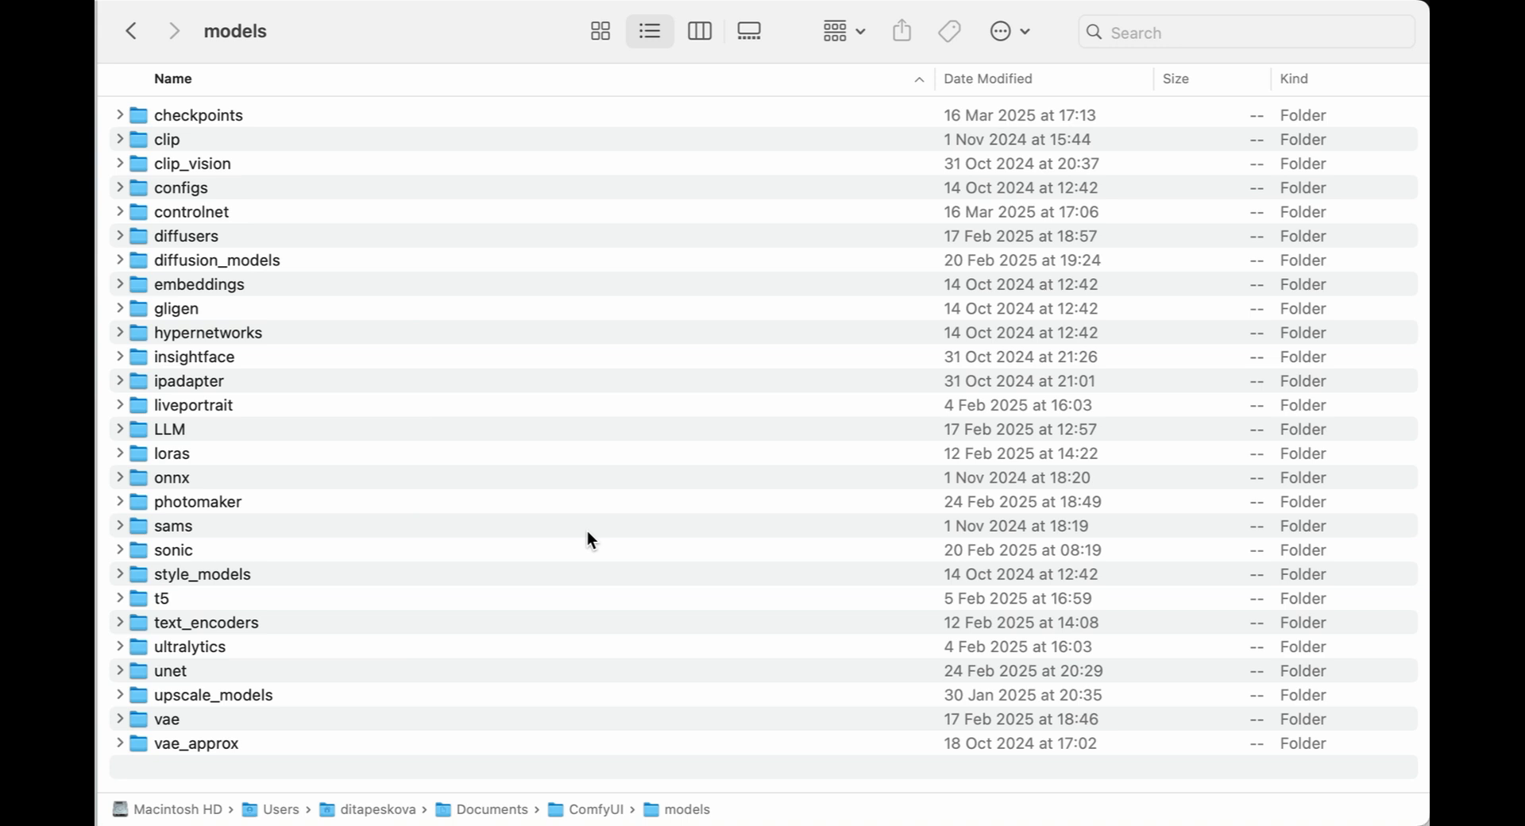
pyautogui.click(198, 114)
pyautogui.doubleClick(198, 114)
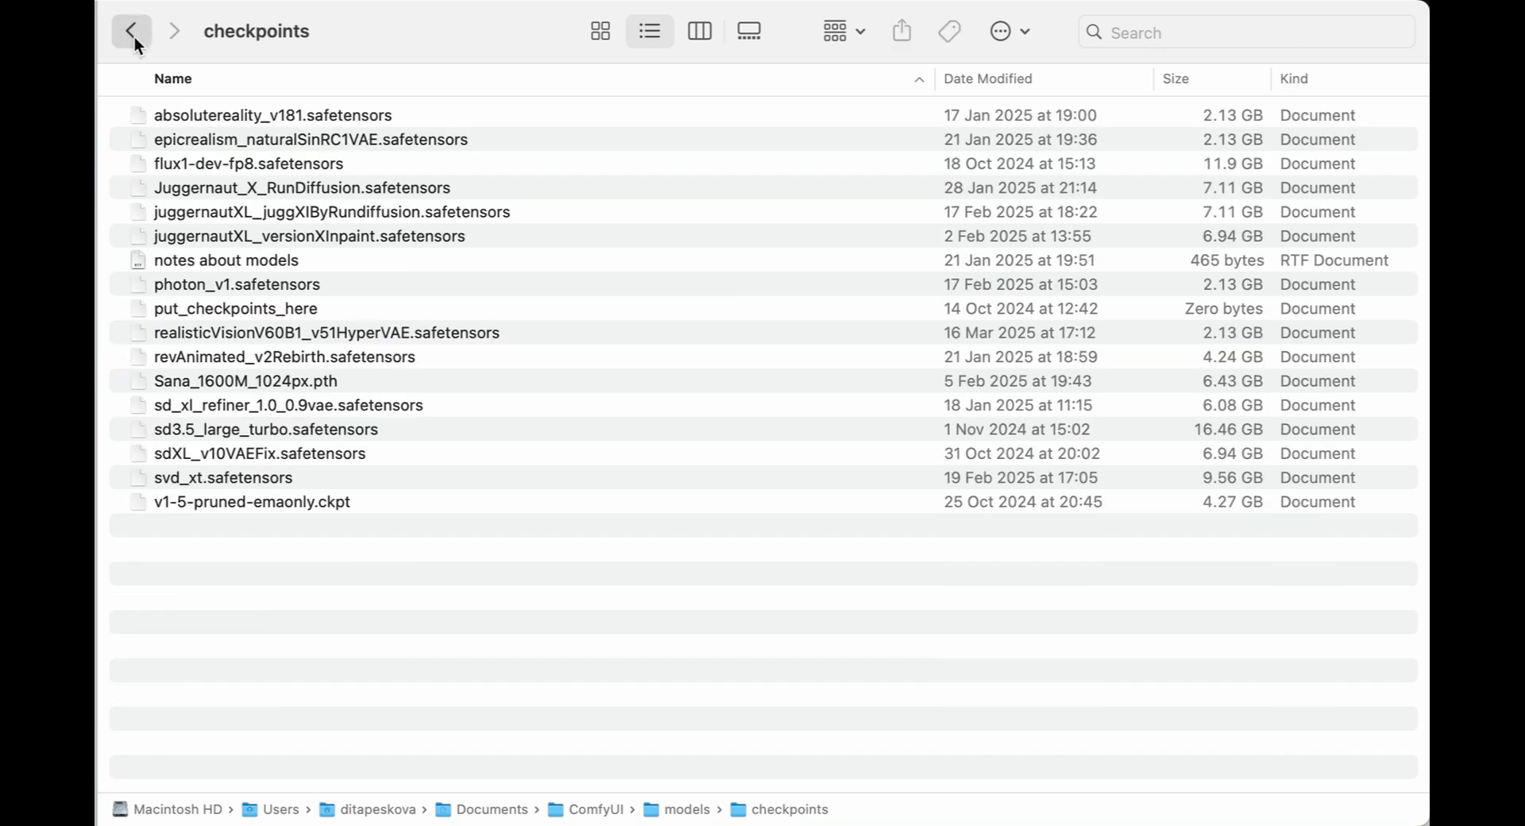
pyautogui.click(132, 34)
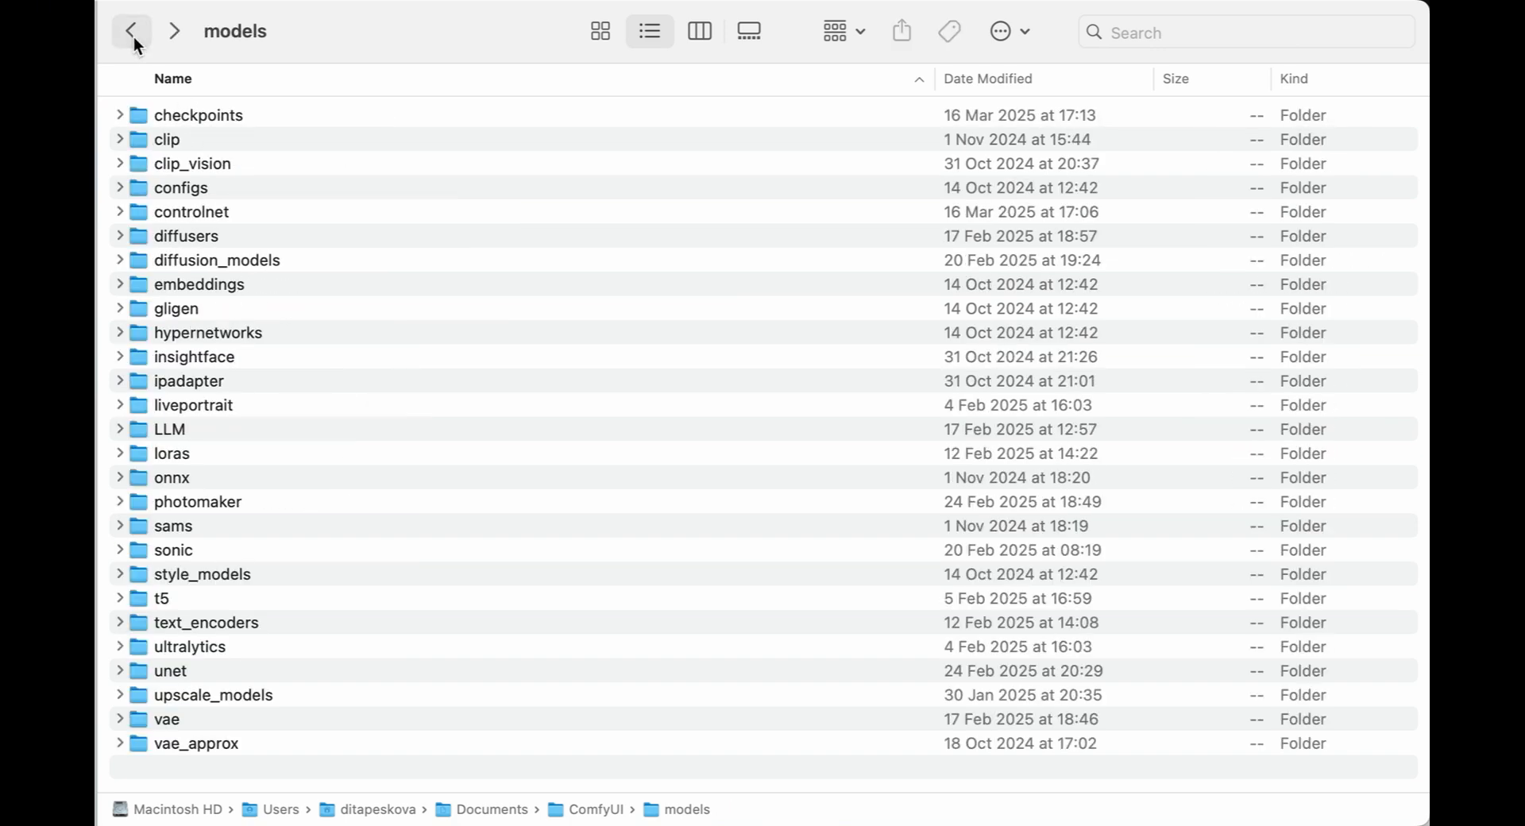
# Look through the clip, diffusion_models and loras folders, then go back up to the ComfyUI folder.
pyautogui.doubleClick(160, 138)
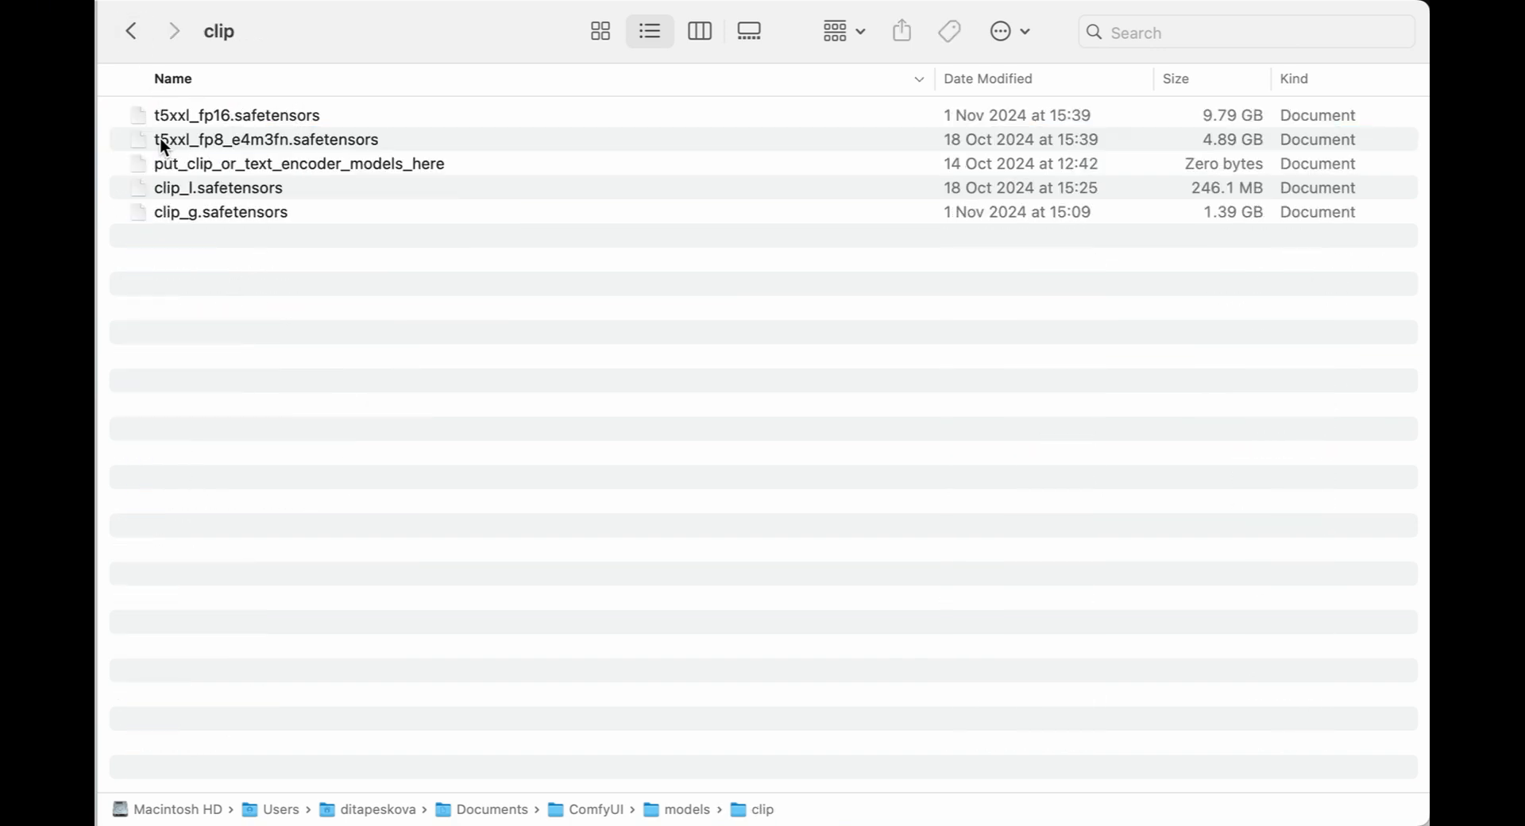
pyautogui.click(131, 34)
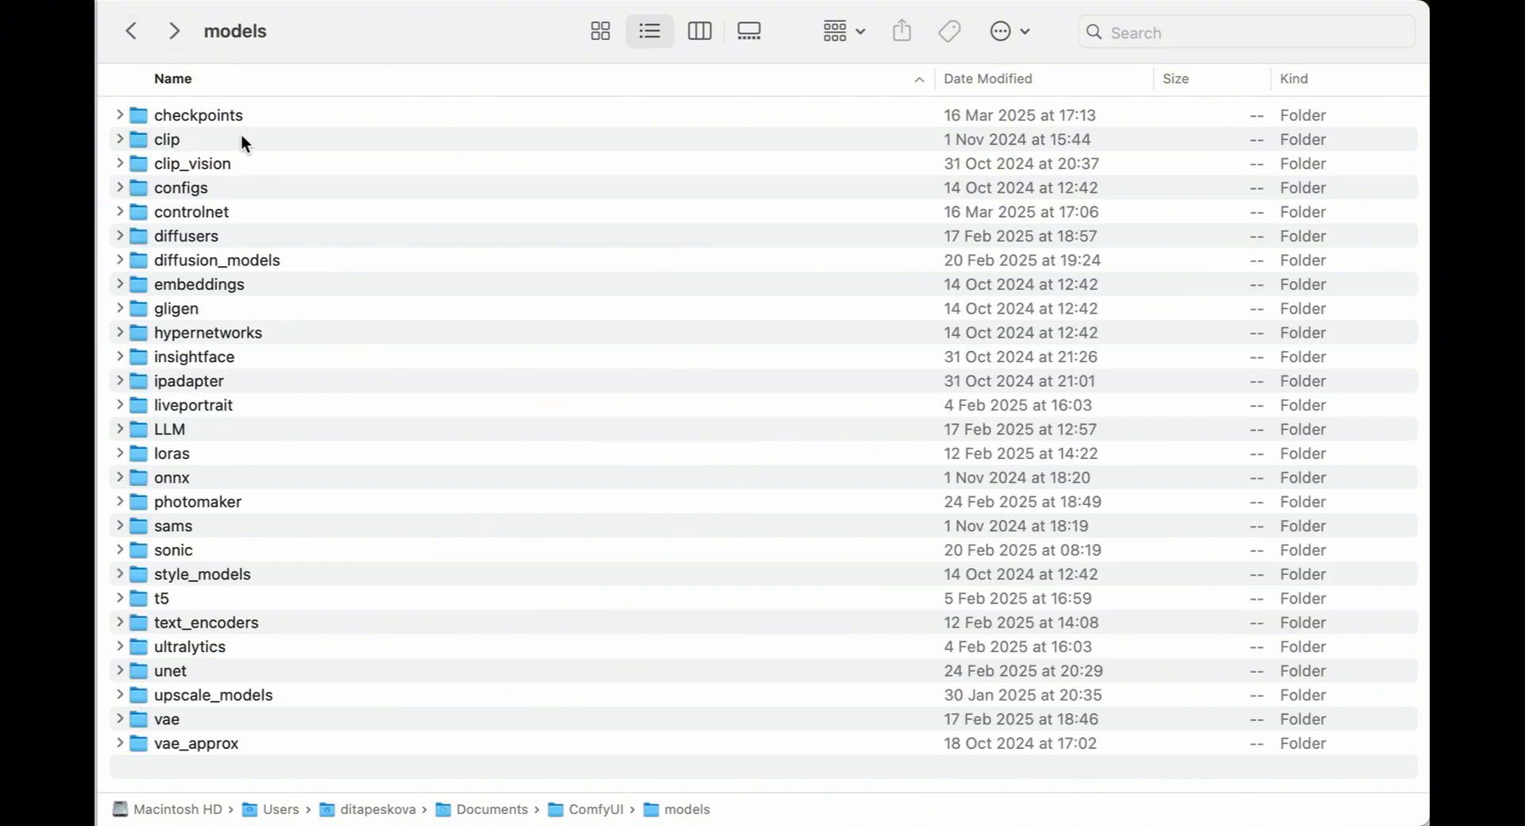
pyautogui.doubleClick(216, 262)
pyautogui.click(132, 33)
pyautogui.doubleClick(172, 461)
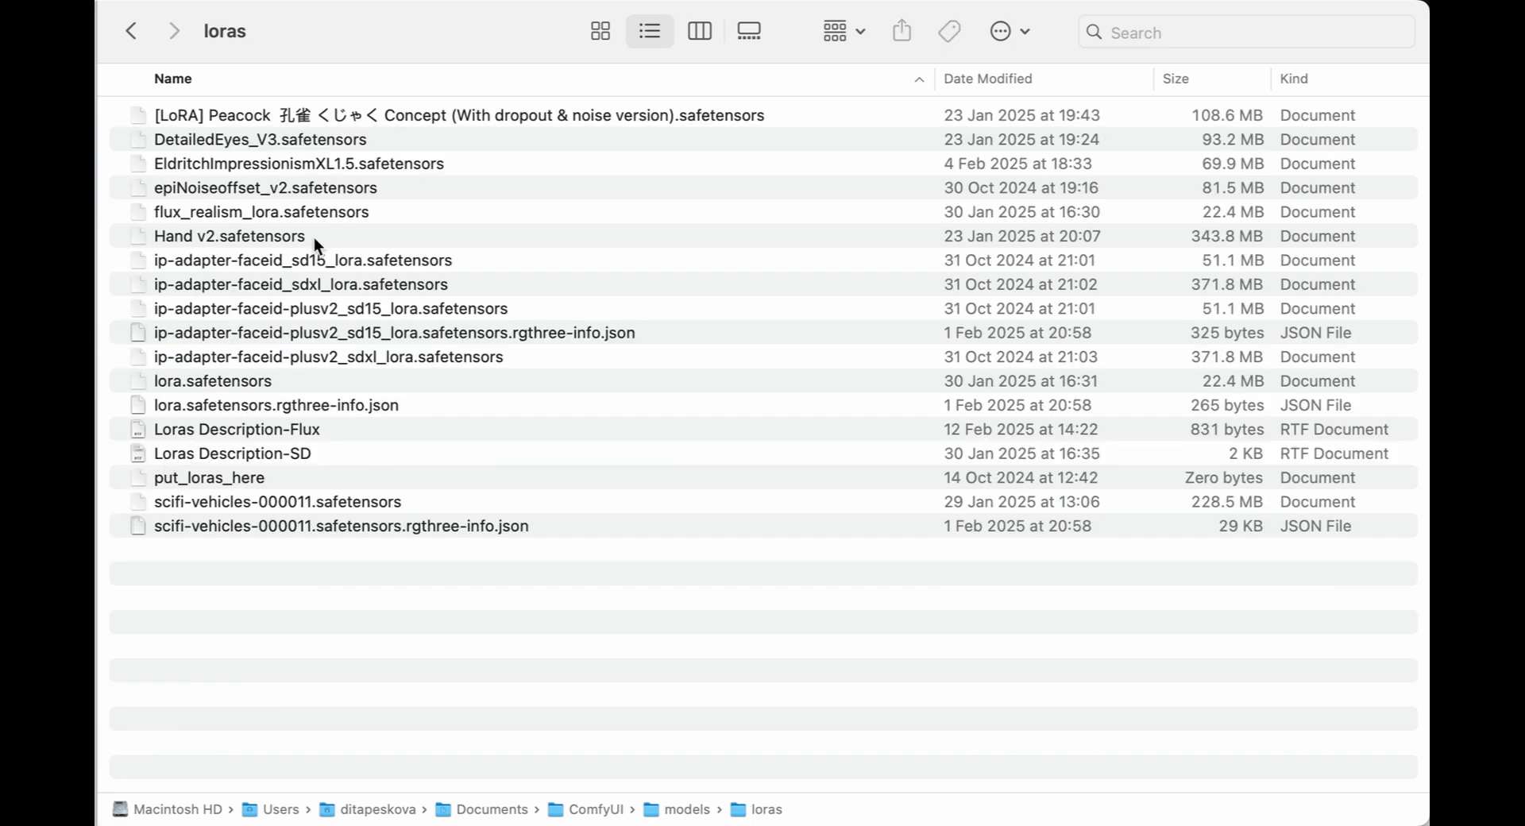
pyautogui.click(127, 24)
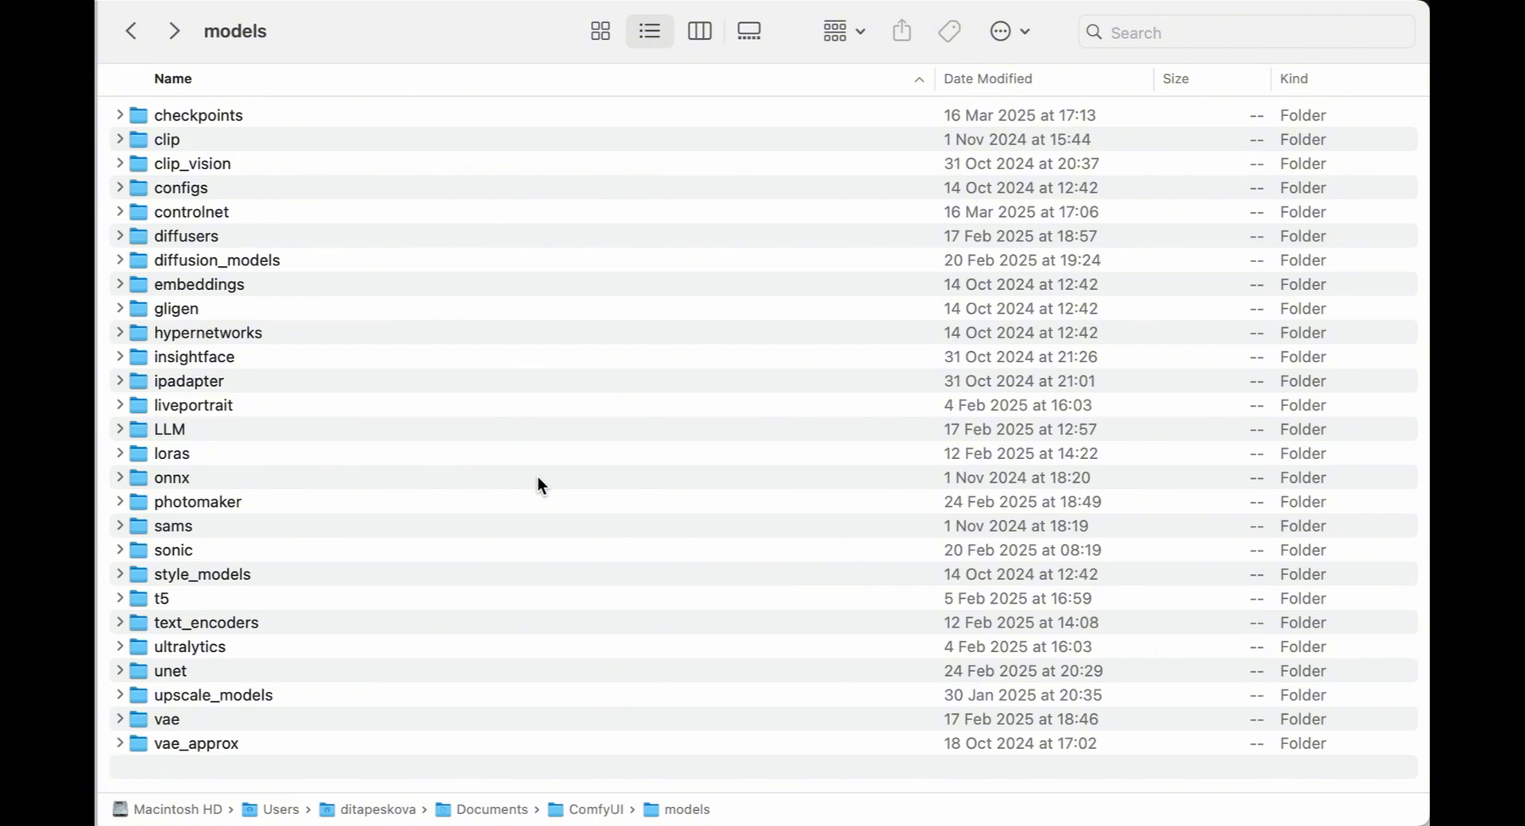
pyautogui.click(132, 31)
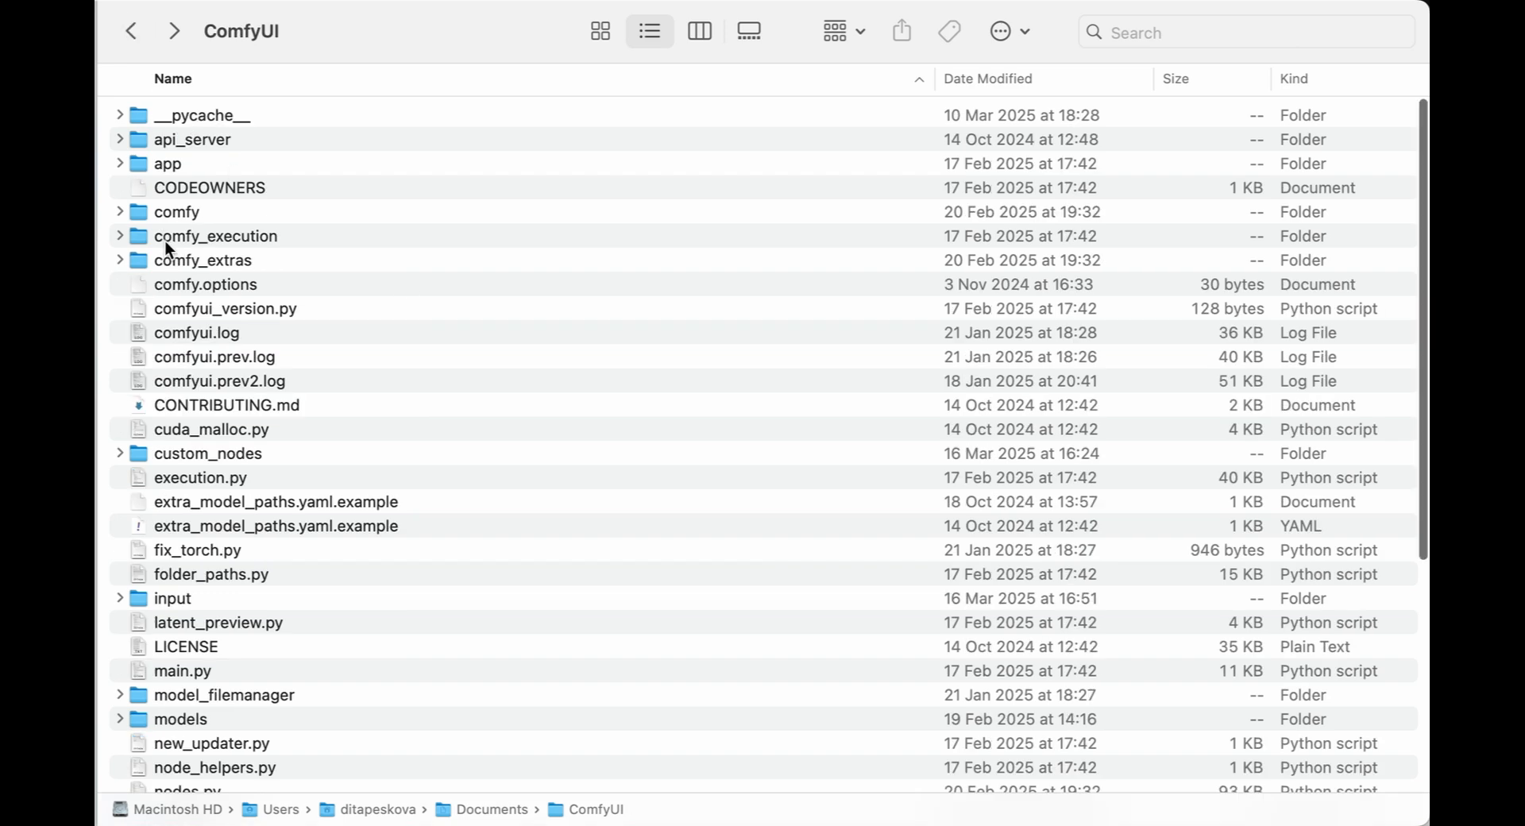
# Inspect the custom_nodes folder and return to the ComfyUI install folder.
pyautogui.doubleClick(193, 451)
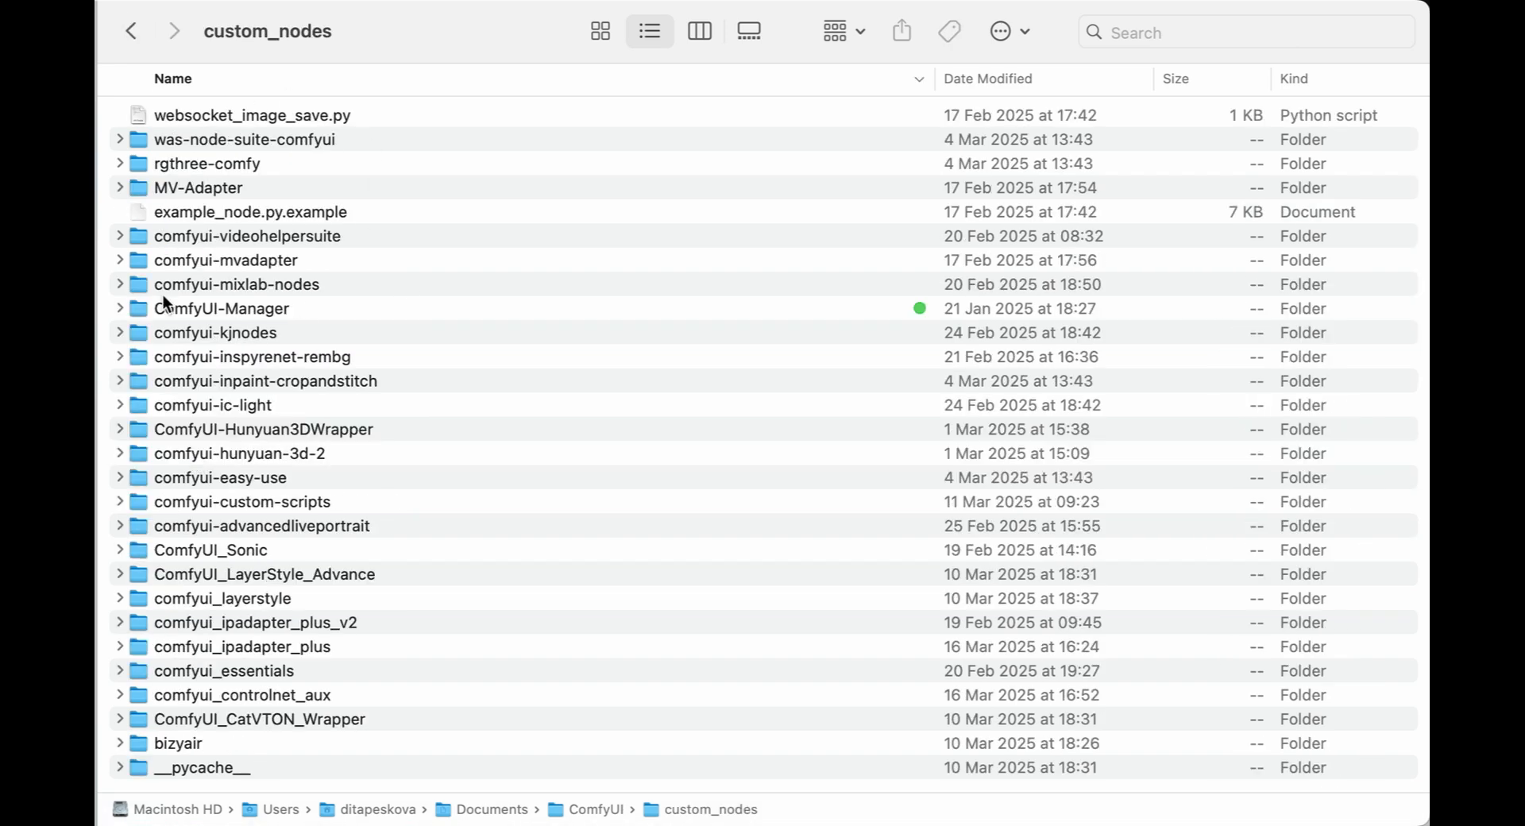
pyautogui.click(130, 42)
pyautogui.click(130, 43)
pyautogui.click(128, 33)
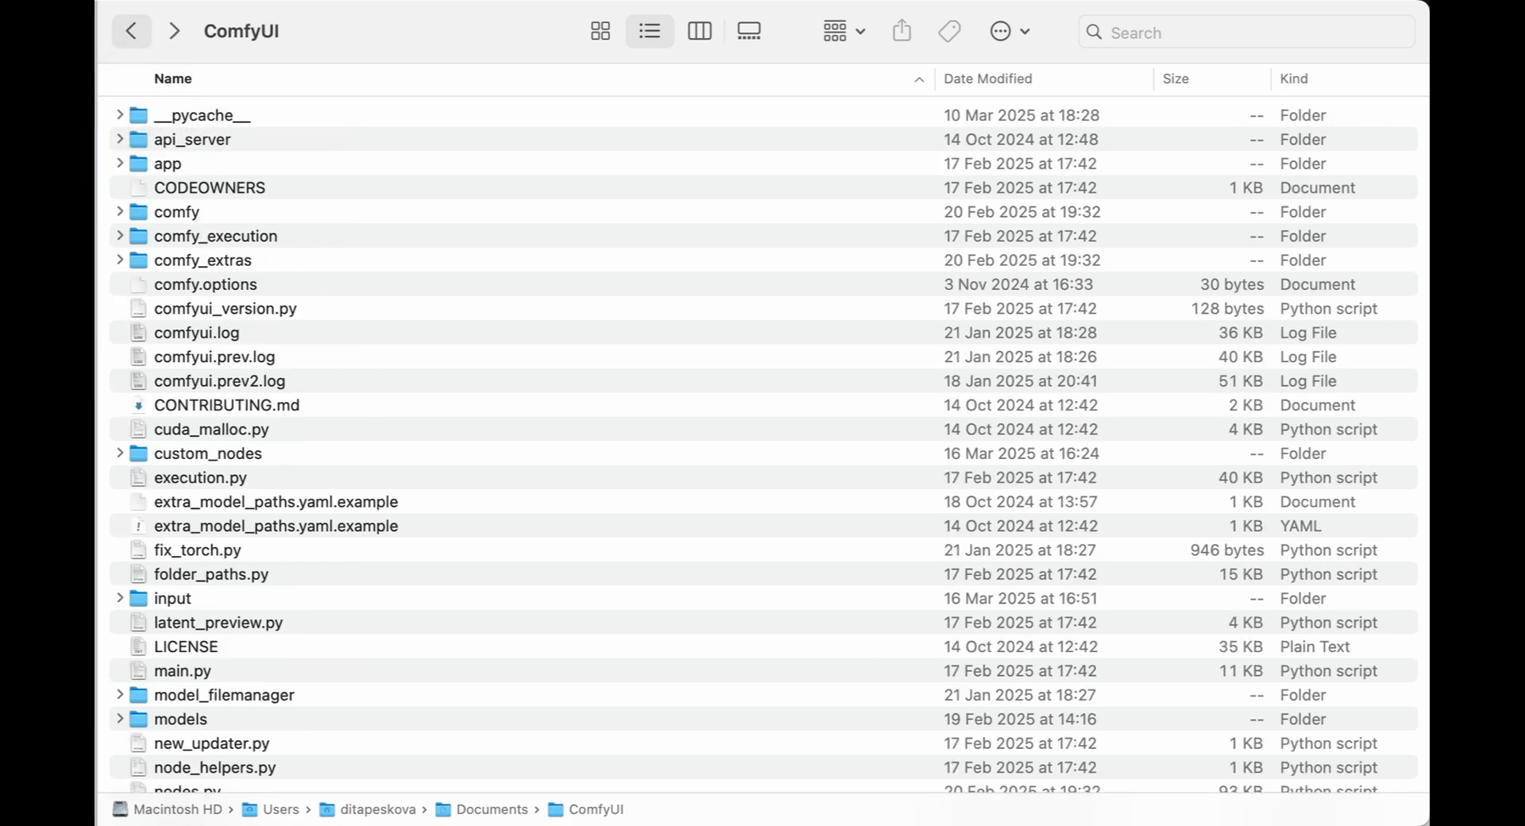
# Inspect the output folder of generated images, then return to the ComfyUI folder.
pyautogui.scroll(-10, 293, 437)
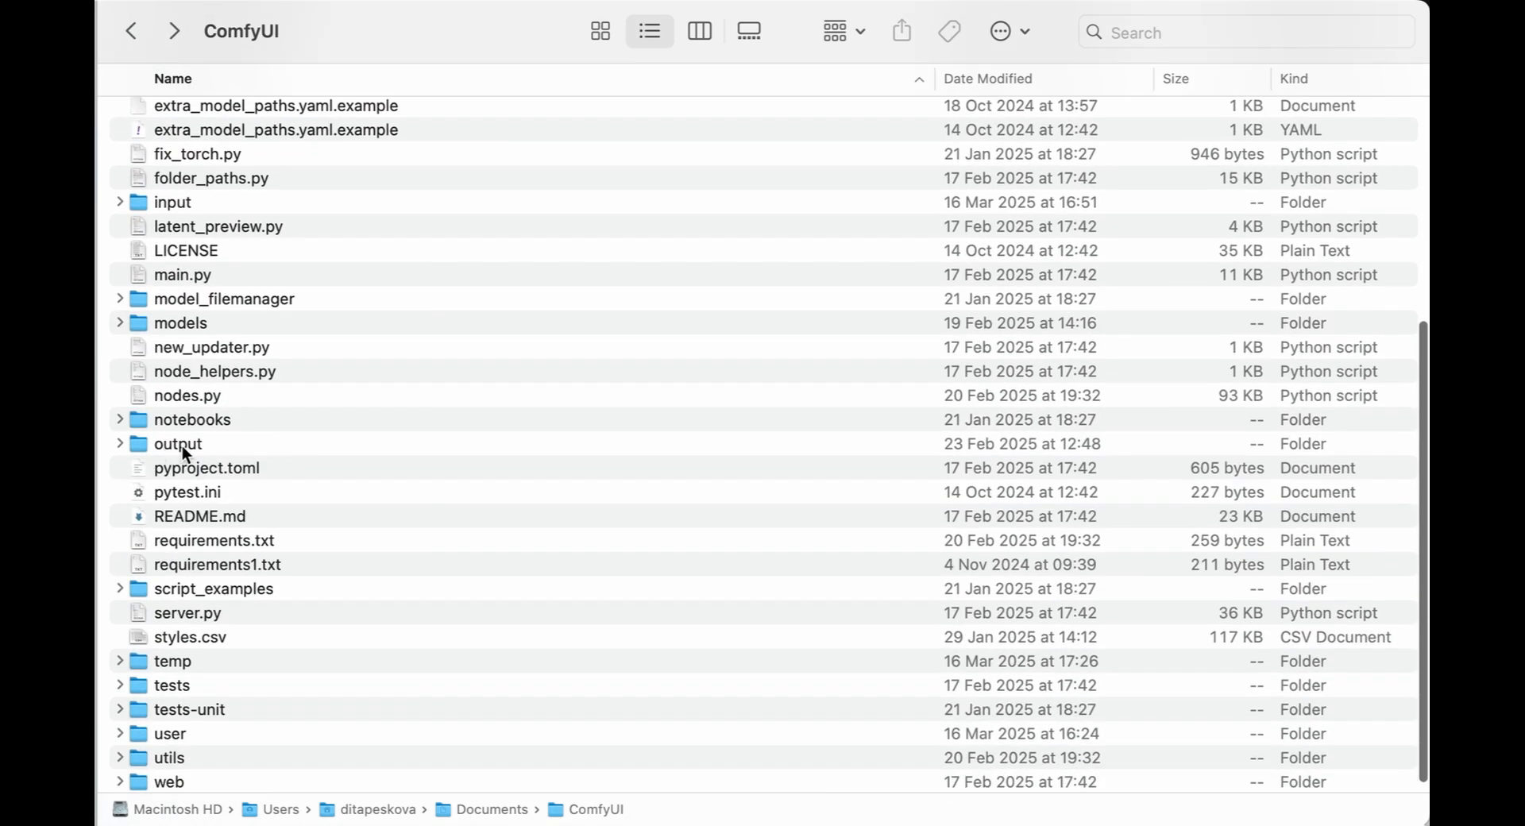
pyautogui.doubleClick(184, 445)
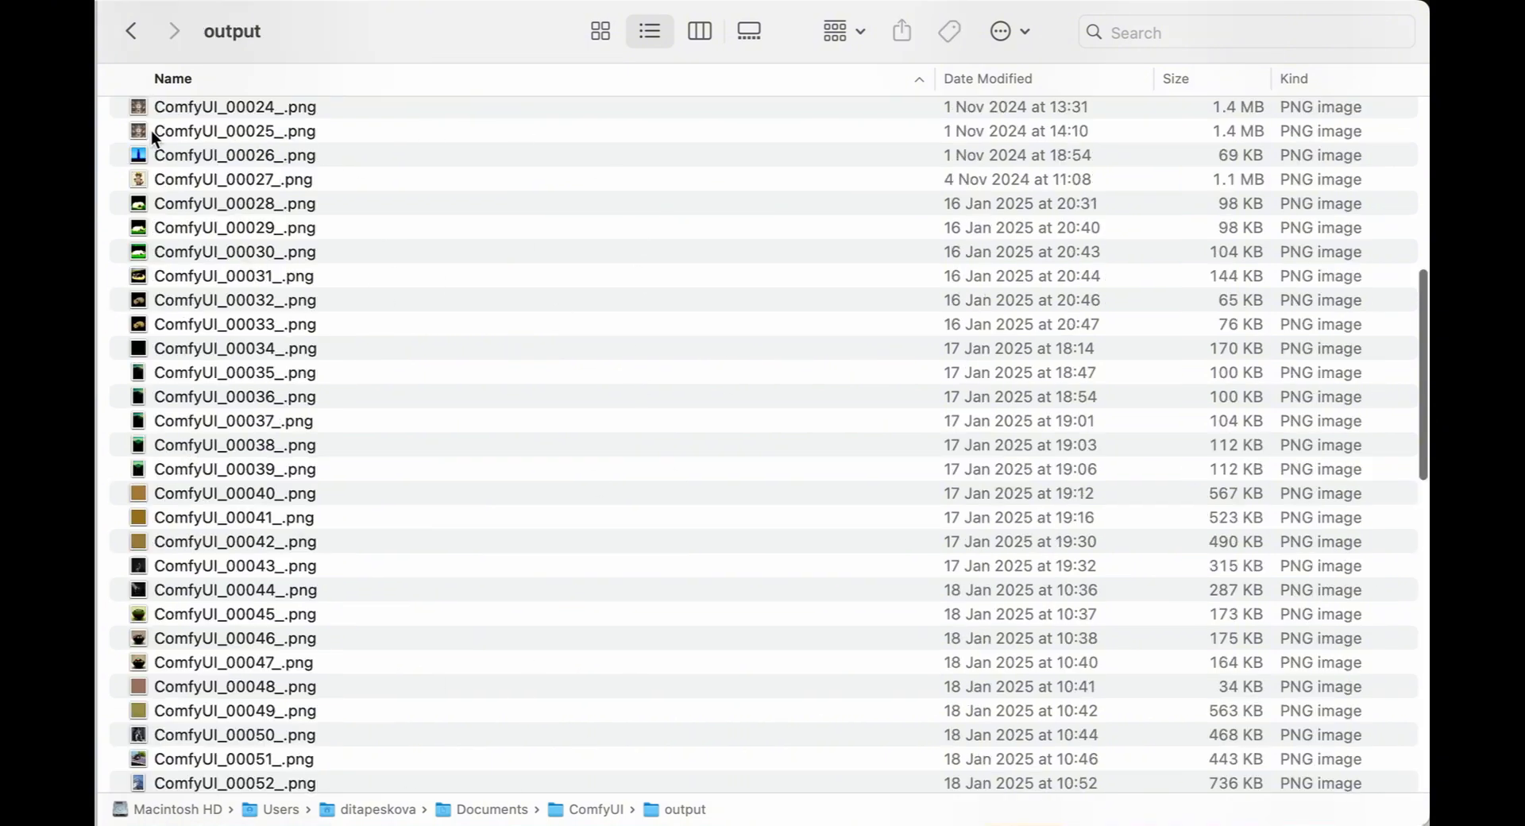
pyautogui.click(127, 37)
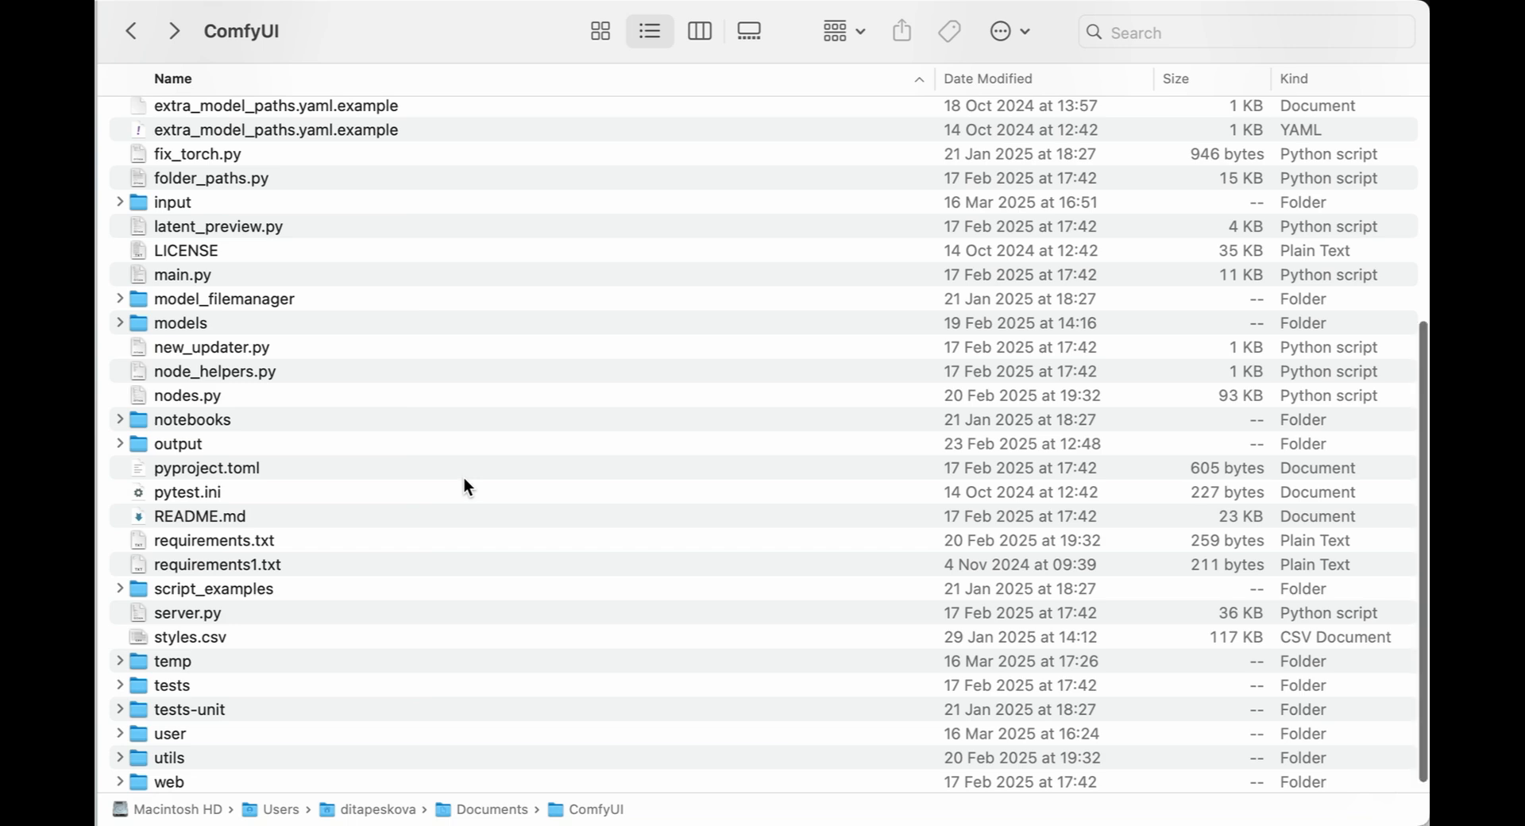
pyautogui.scroll(1, 465, 482)
pyautogui.scroll(5, 464, 486)
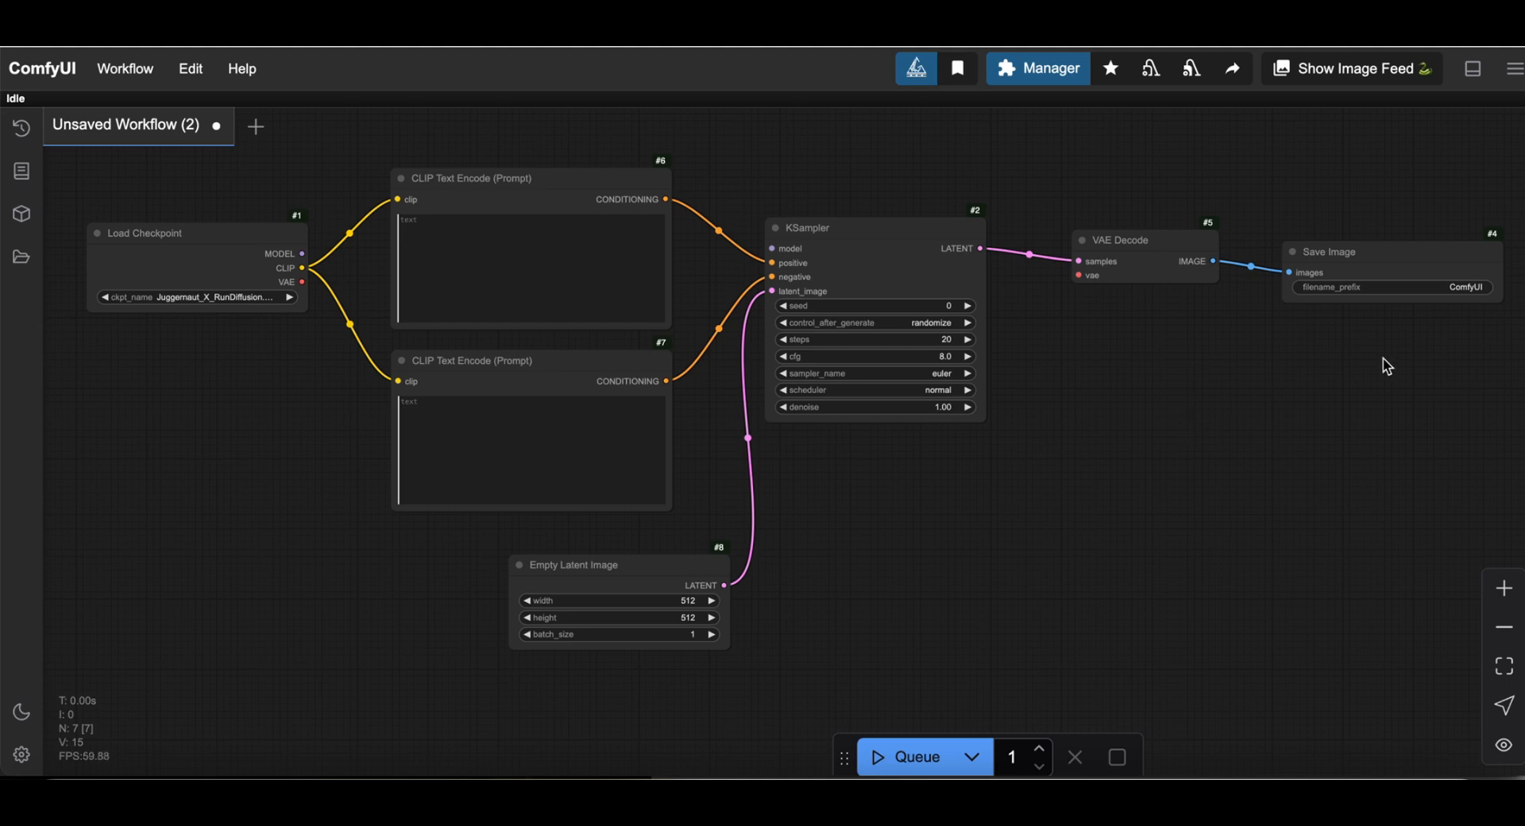
# Raise the Save Image node, enlarge it by dragging its corner, and shift the graph left to fit.
pyautogui.moveTo(1368, 250); pyautogui.dragTo(1358, 209)
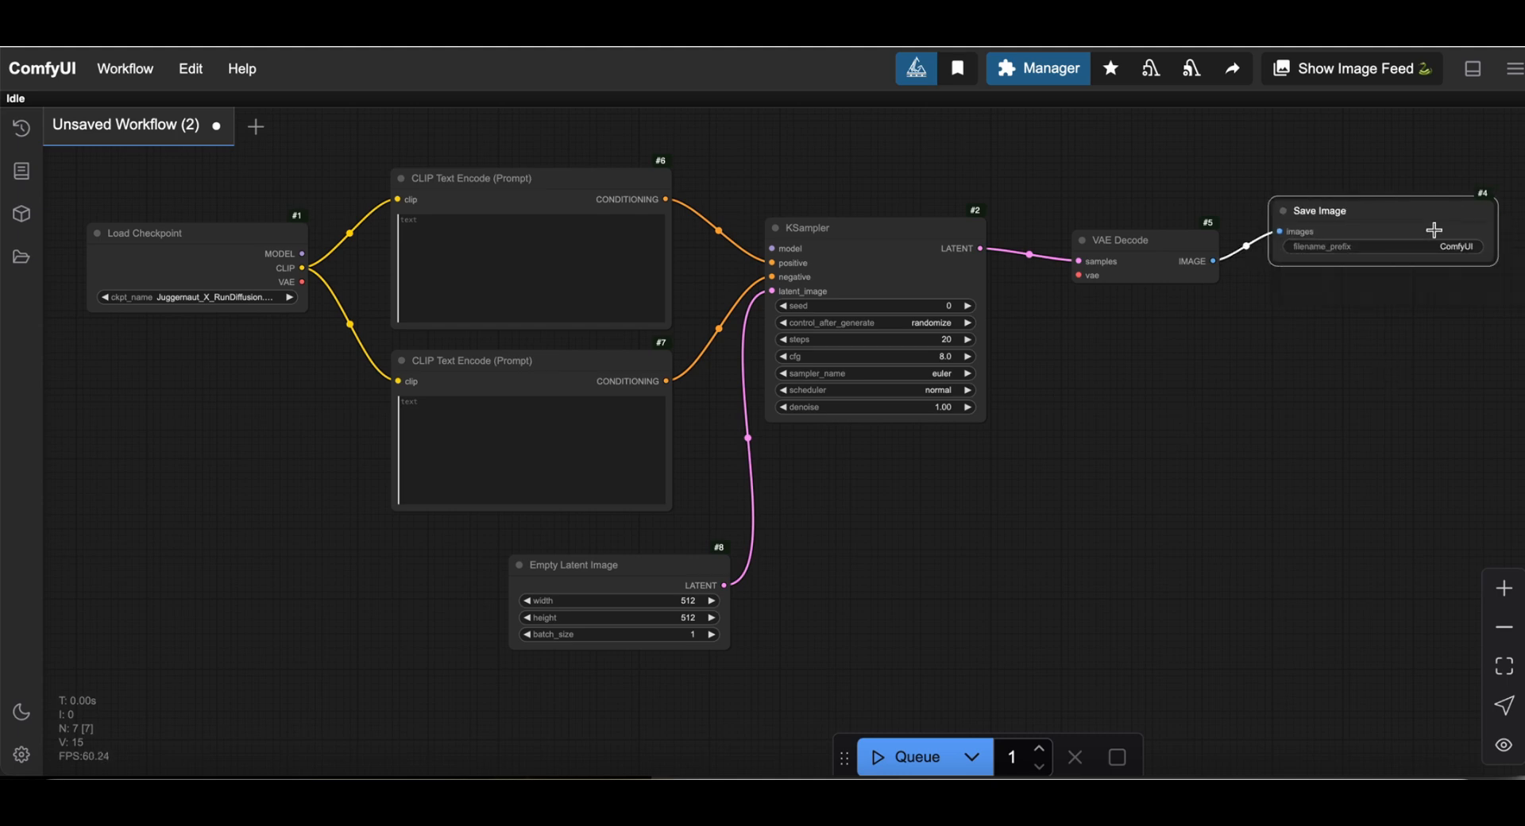
pyautogui.moveTo(1497, 271); pyautogui.dragTo(1523, 491)
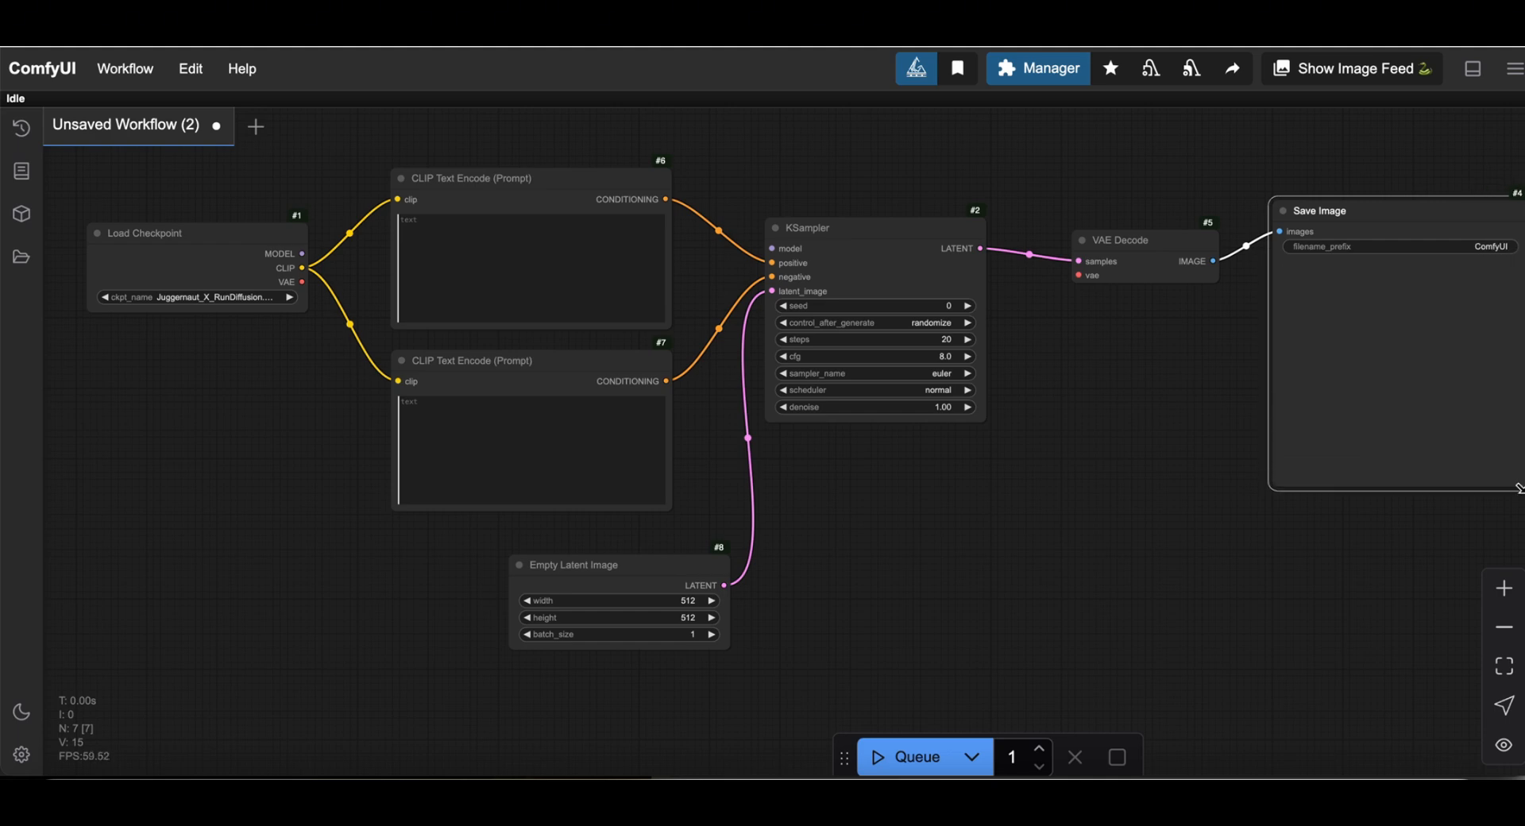
pyautogui.moveTo(1288, 570); pyautogui.dragTo(1189, 569)
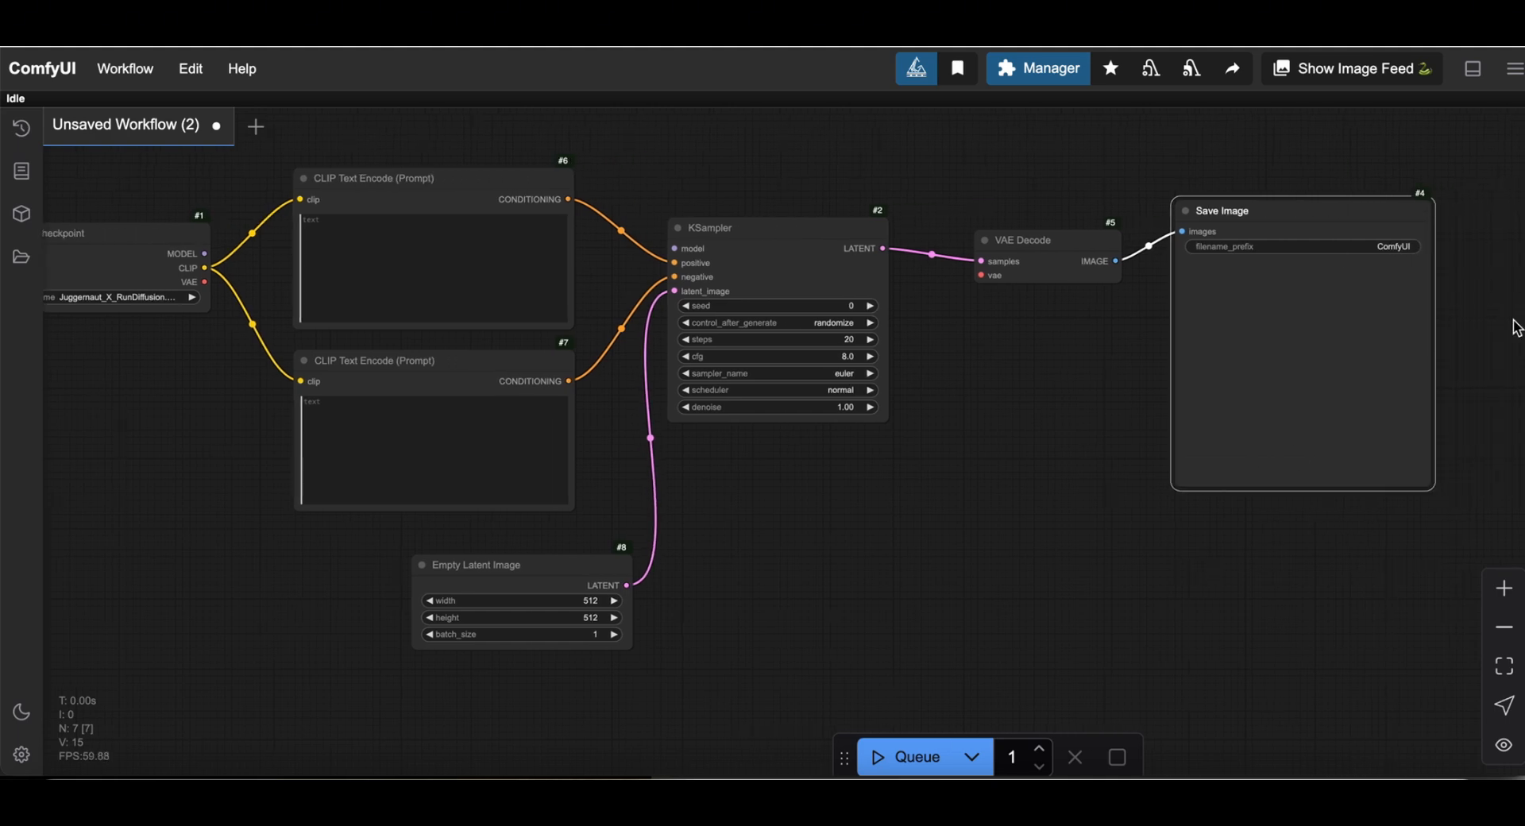
pyautogui.click(1360, 567)
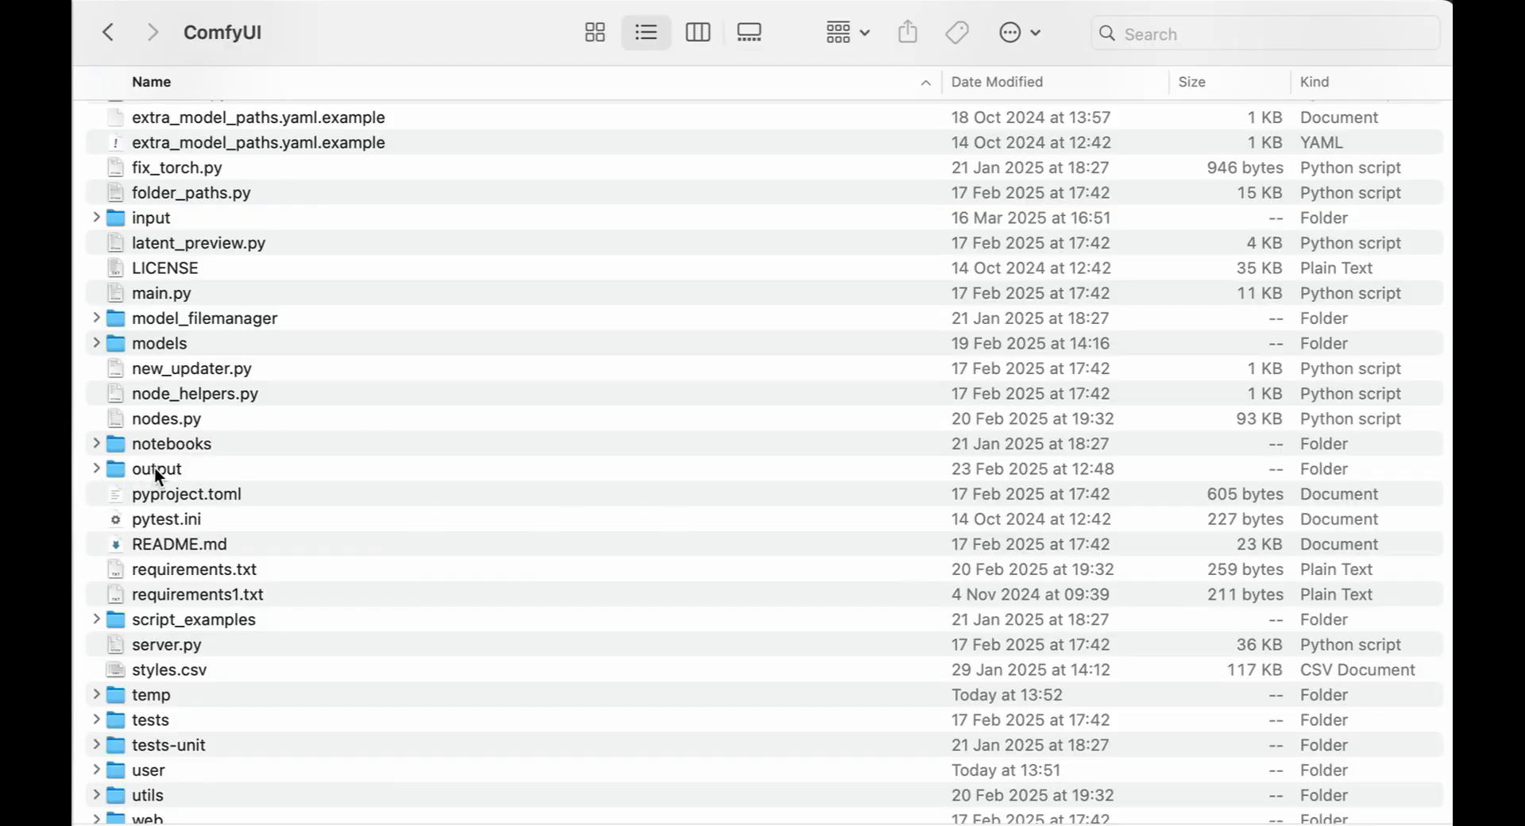
# Navigate into user > default > workflows in the ComfyUI install folder.
pyautogui.scroll(-1, 310, 492)
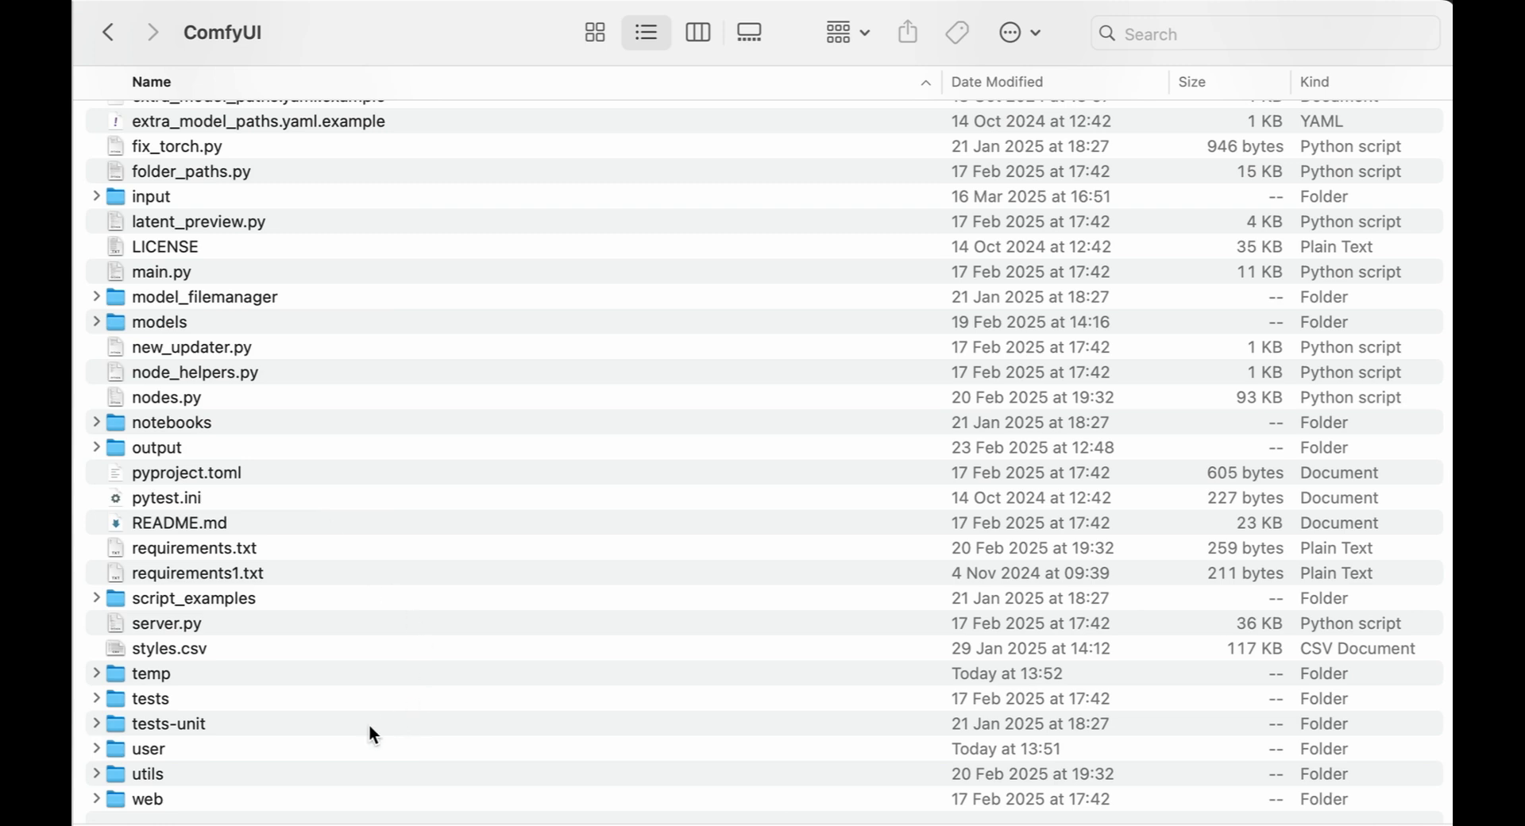
pyautogui.click(146, 753)
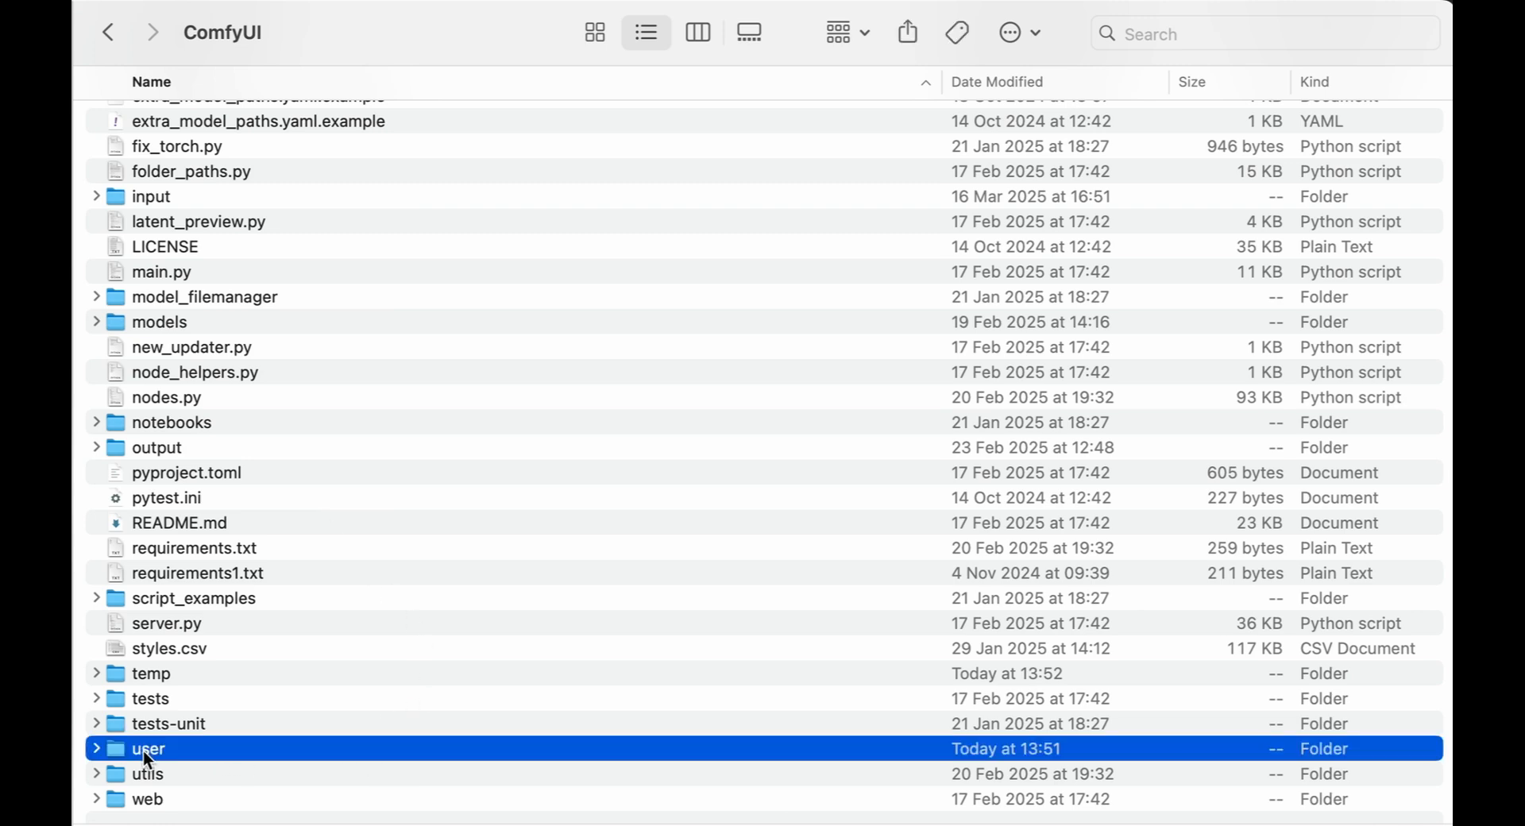
pyautogui.doubleClick(143, 750)
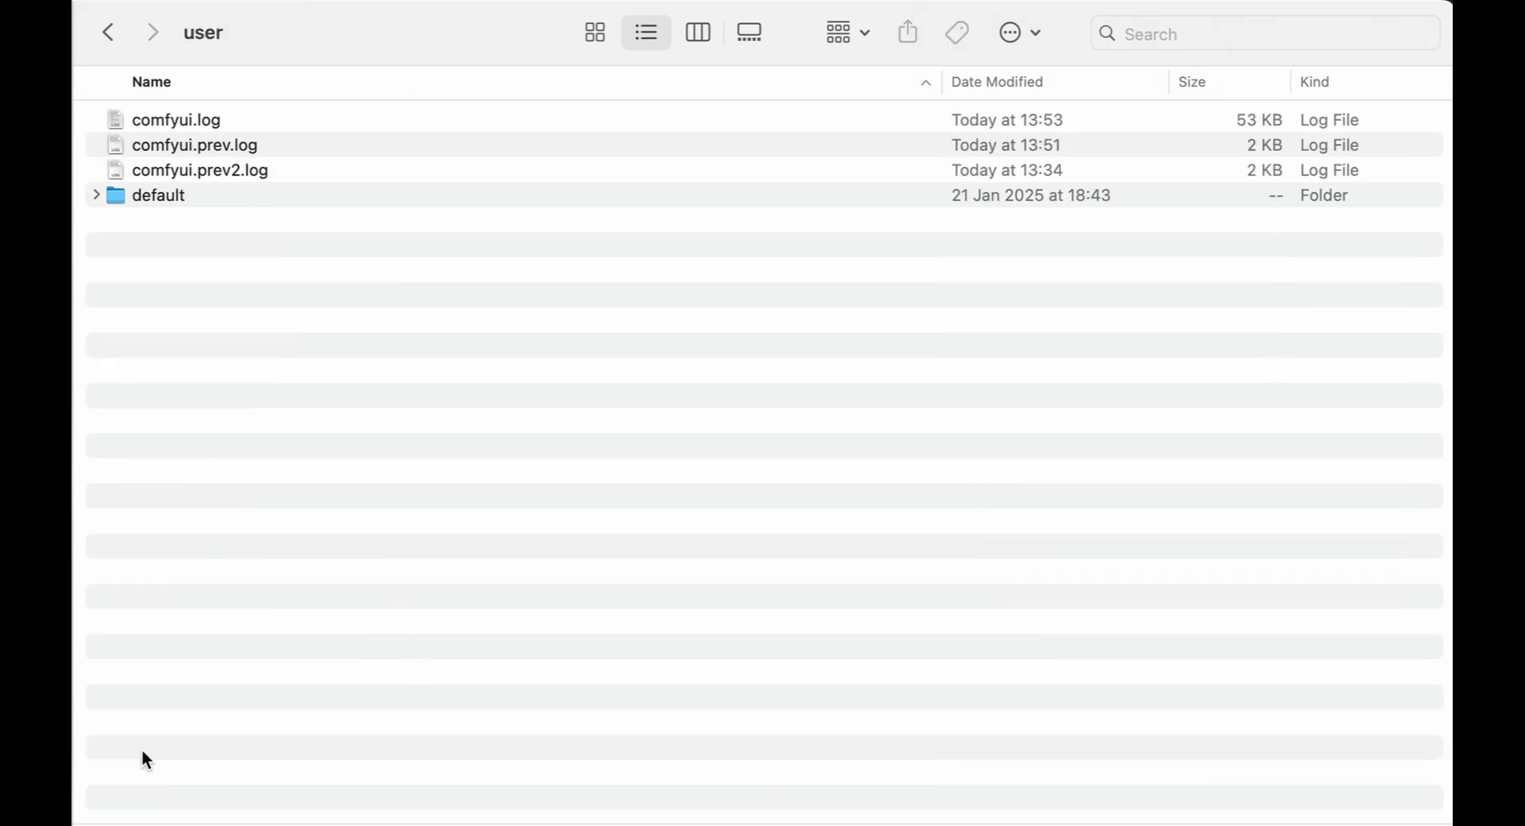
pyautogui.doubleClick(169, 196)
pyautogui.doubleClick(160, 195)
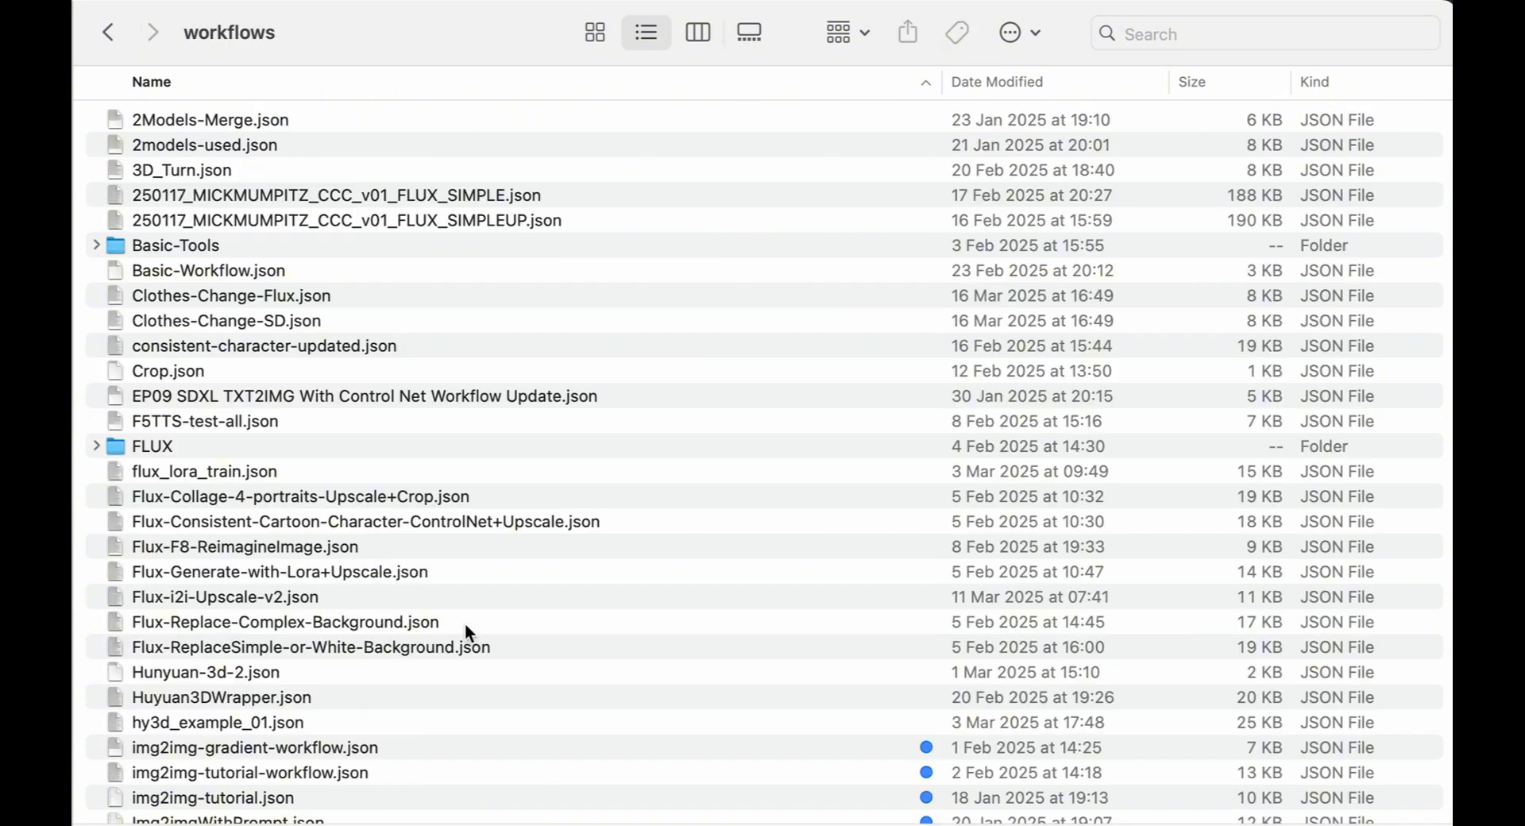
# Browse the saved workflow JSON files, briefly expanding and collapsing the Juggernaut folder.
pyautogui.scroll(-15, 251, 347)
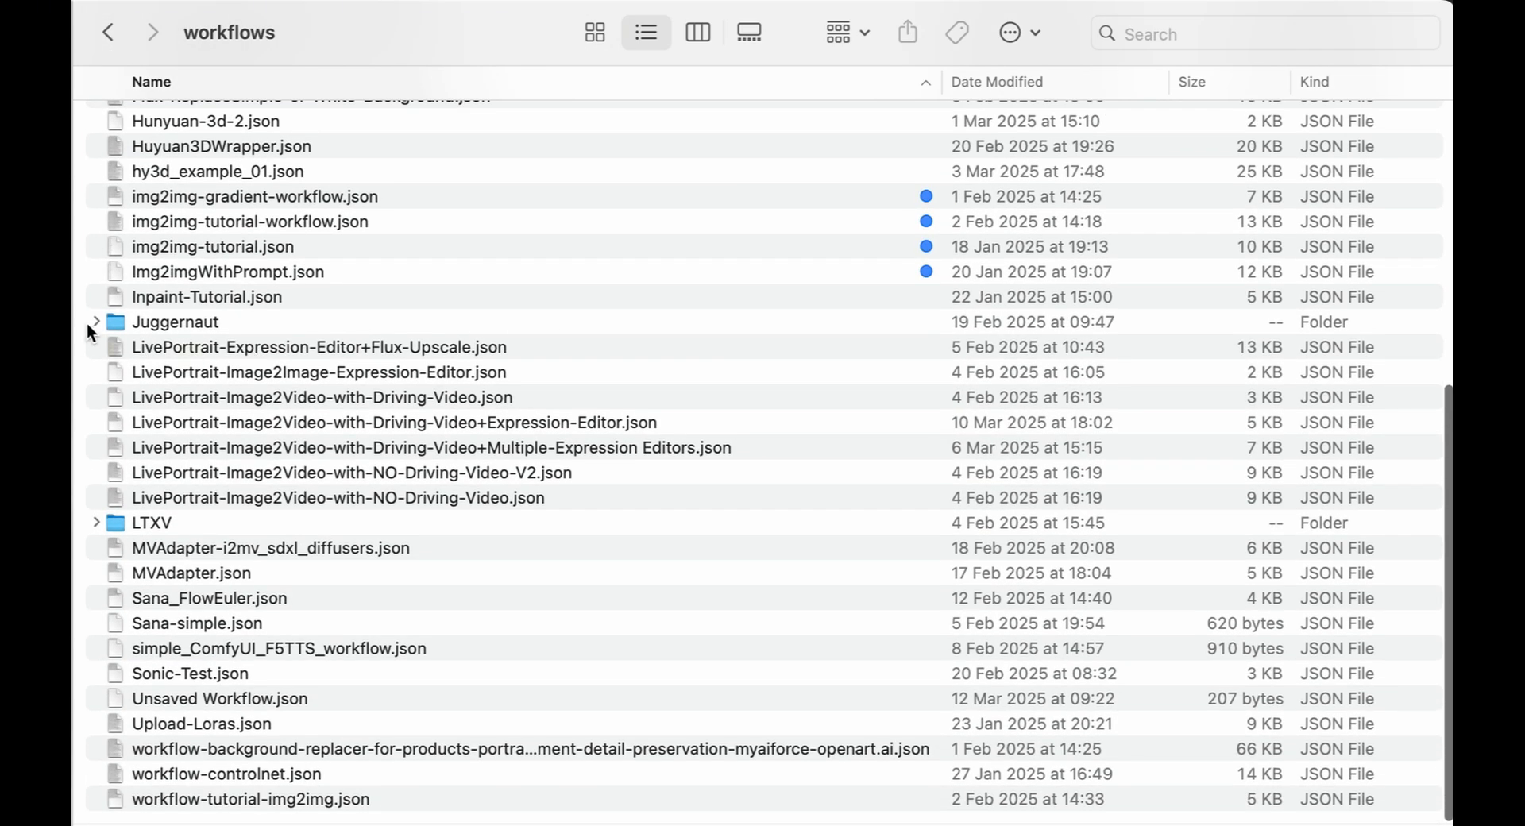
pyautogui.click(96, 320)
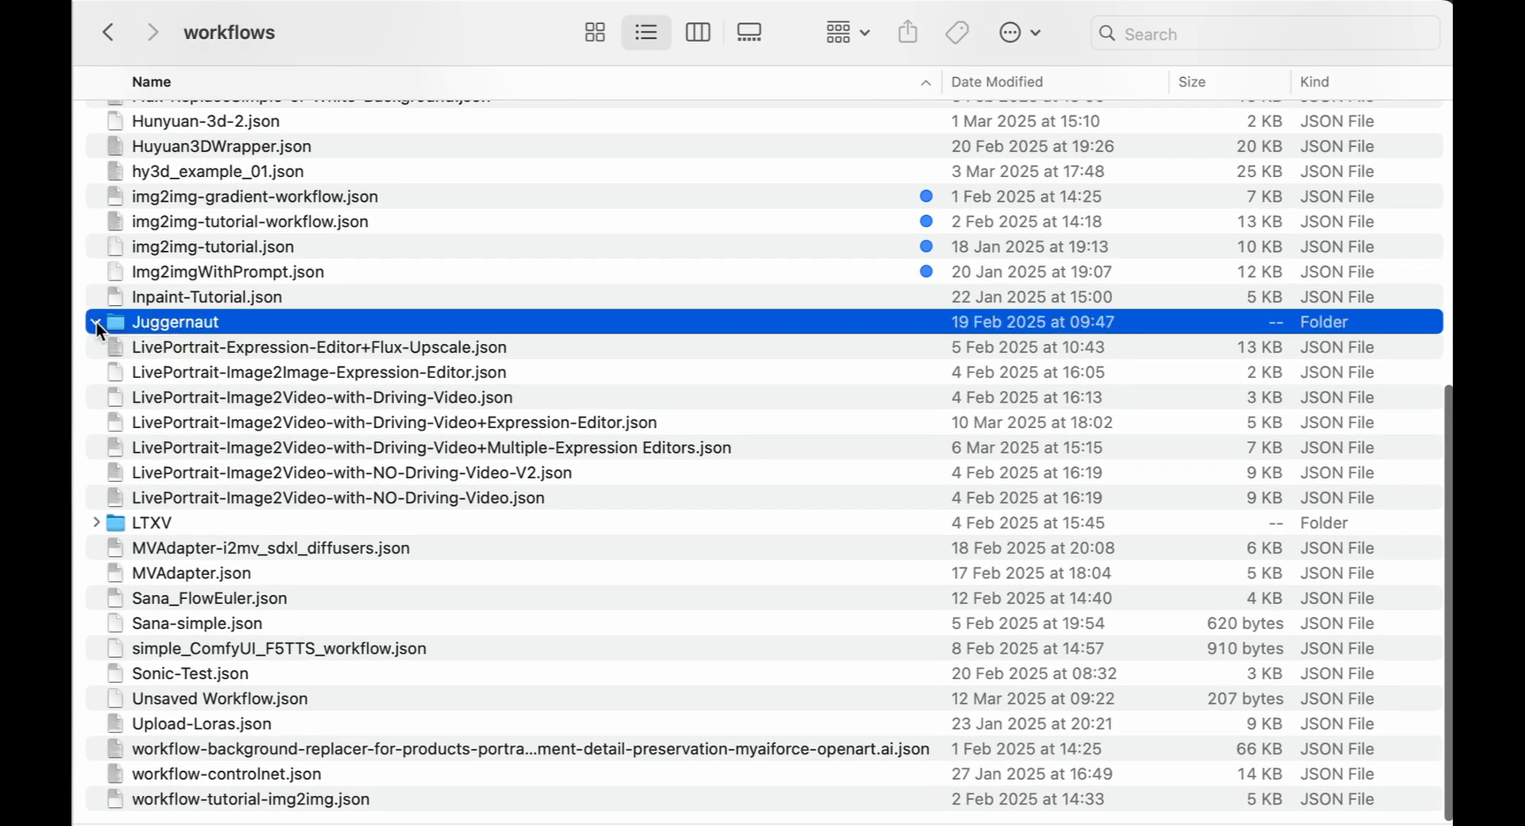
pyautogui.click(95, 321)
pyautogui.scroll(15, 213, 330)
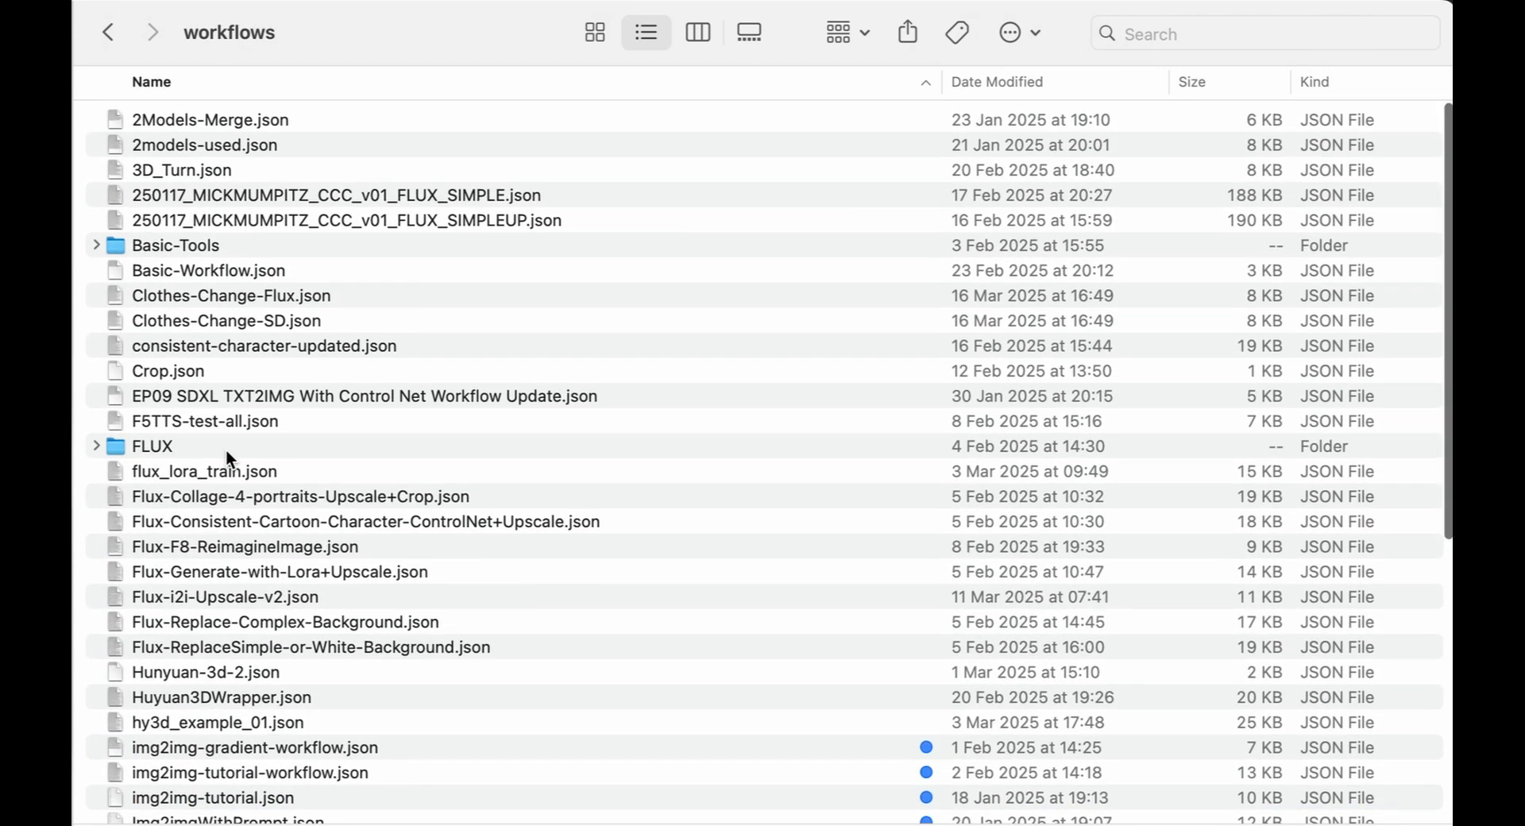
pyautogui.scroll(-1, 226, 449)
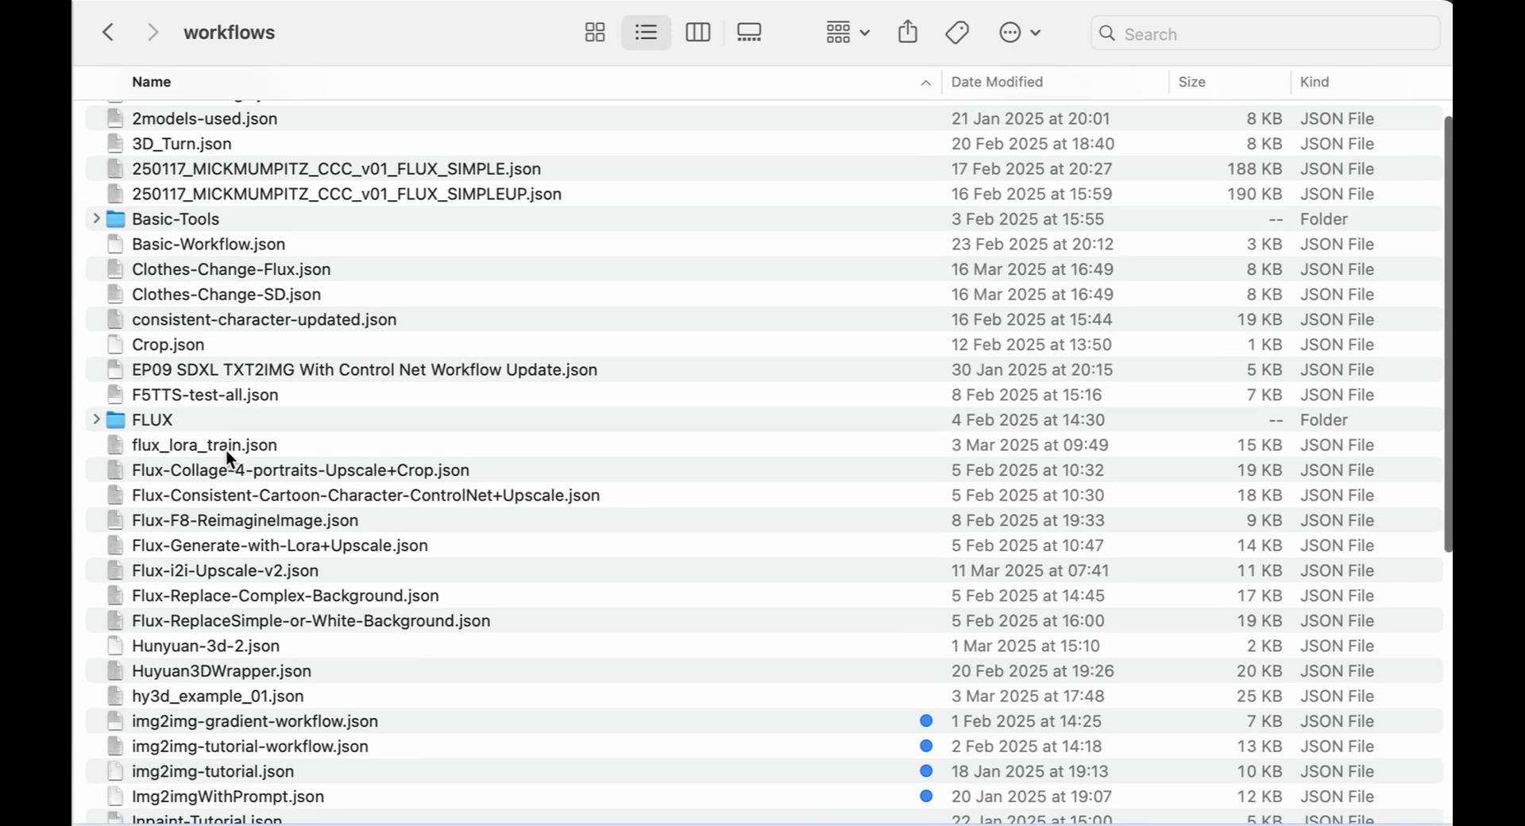